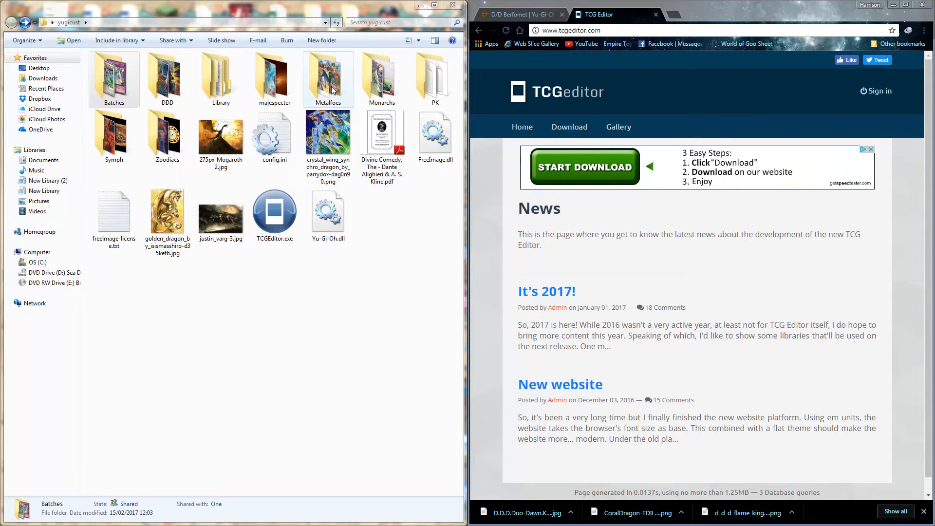
# Open the metalfoes folder inside the Batches folder of yugicust
pyautogui.doubleClick(333, 90)
pyautogui.press('BackSpace')
pyautogui.doubleClick(111, 78)
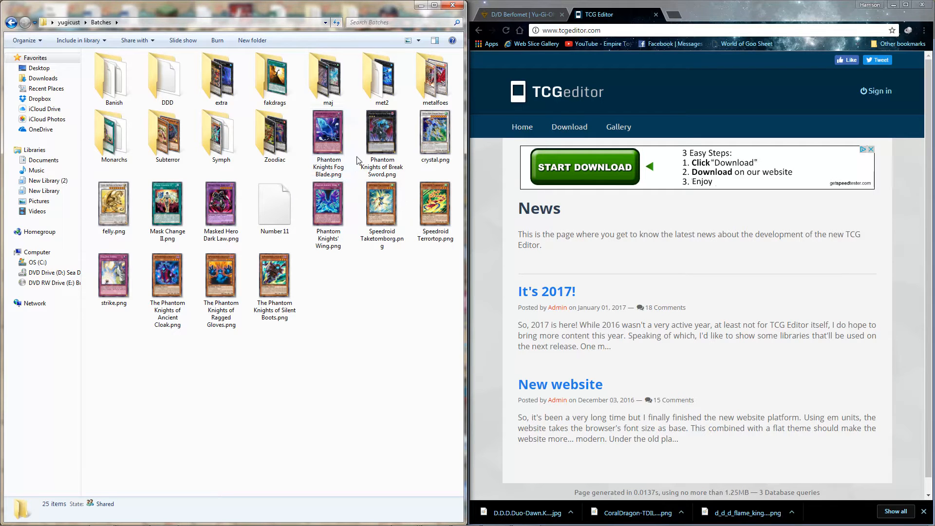
pyautogui.doubleClick(436, 78)
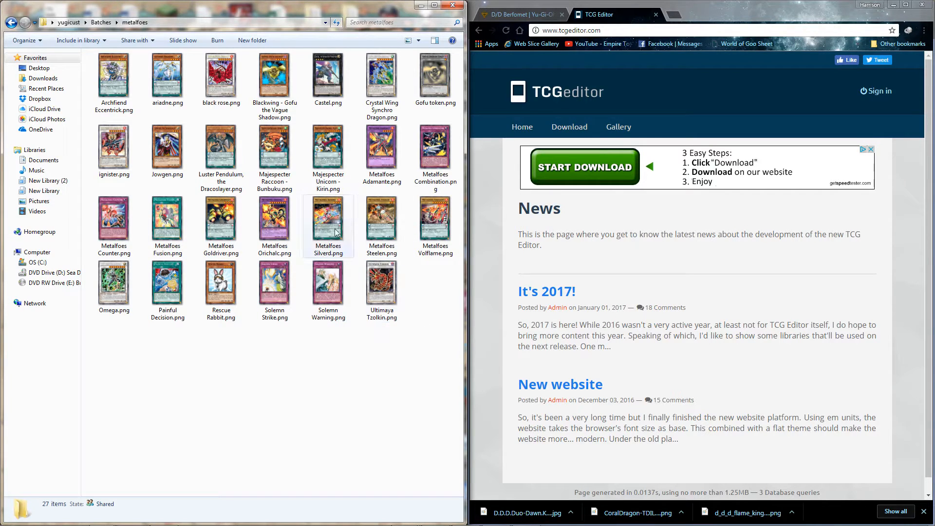
# Open Metalfoes Goldriver.png in Picasa Photo Viewer, examine the card up close, and close the viewer
pyautogui.click(219, 223)
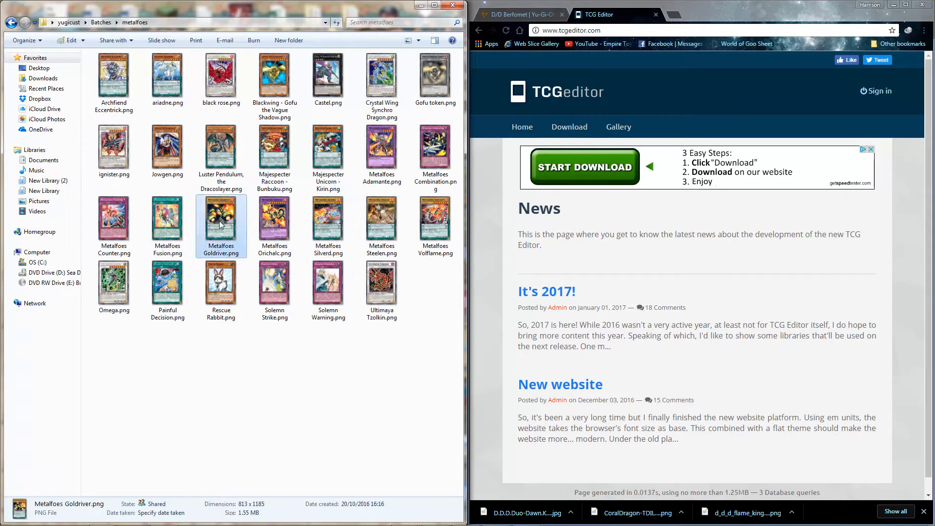
pyautogui.rightClick(219, 221)
pyautogui.moveTo(312, 339)
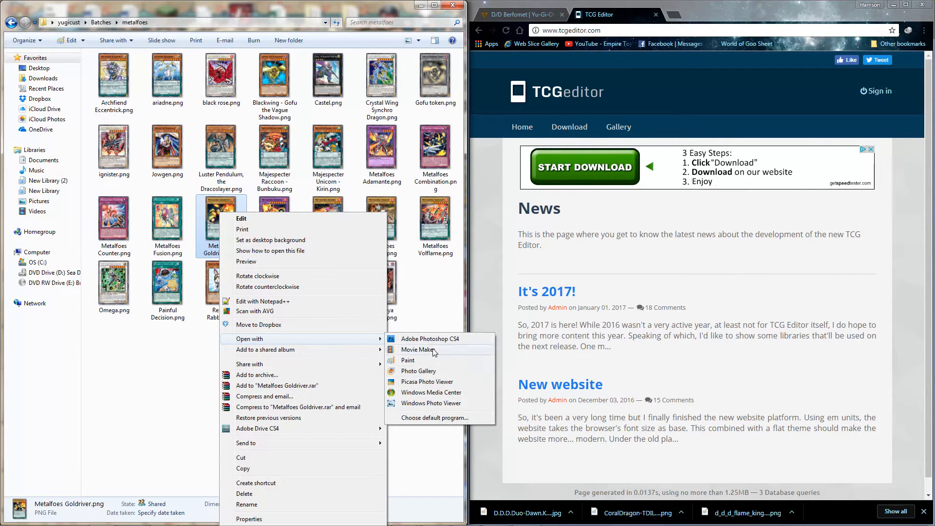
pyautogui.click(427, 383)
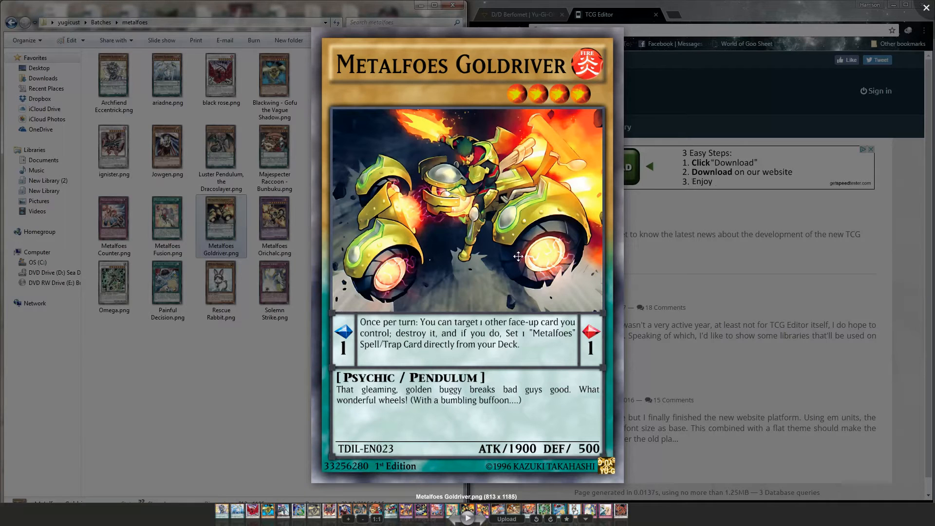
pyautogui.scroll(2, 420, 415)
pyautogui.scroll(-2, 291, 333)
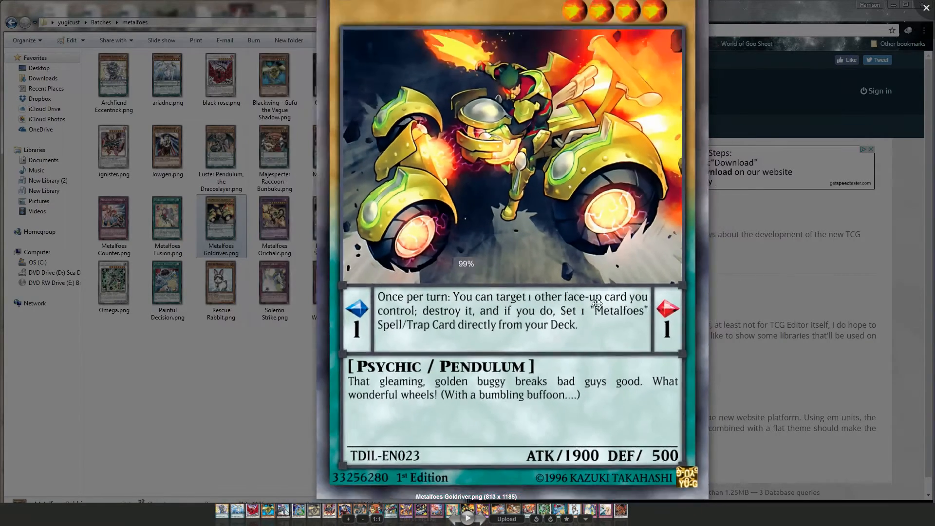
pyautogui.moveTo(597, 304); pyautogui.dragTo(616, 443)
pyautogui.scroll(-2, 616, 443)
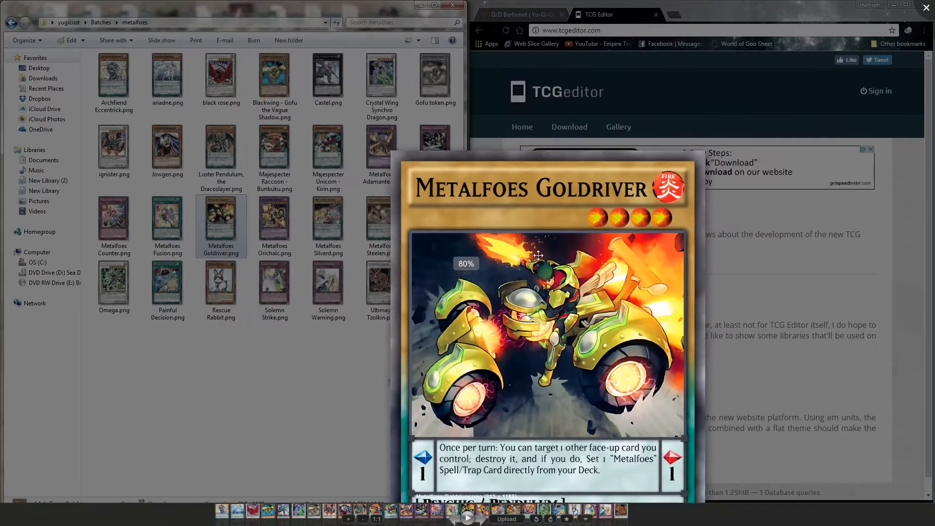
pyautogui.moveTo(606, 481); pyautogui.dragTo(510, 324)
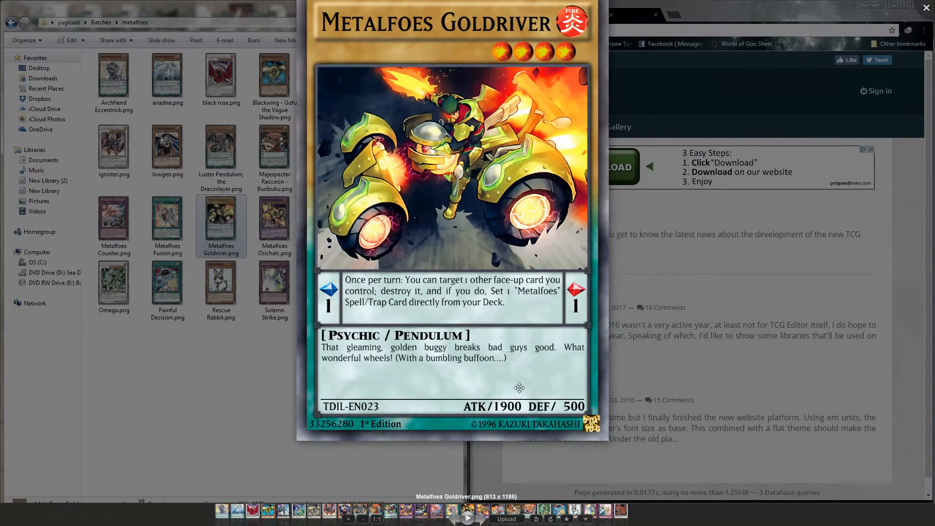
pyautogui.scroll(-2, 583, 387)
pyautogui.press('Escape')
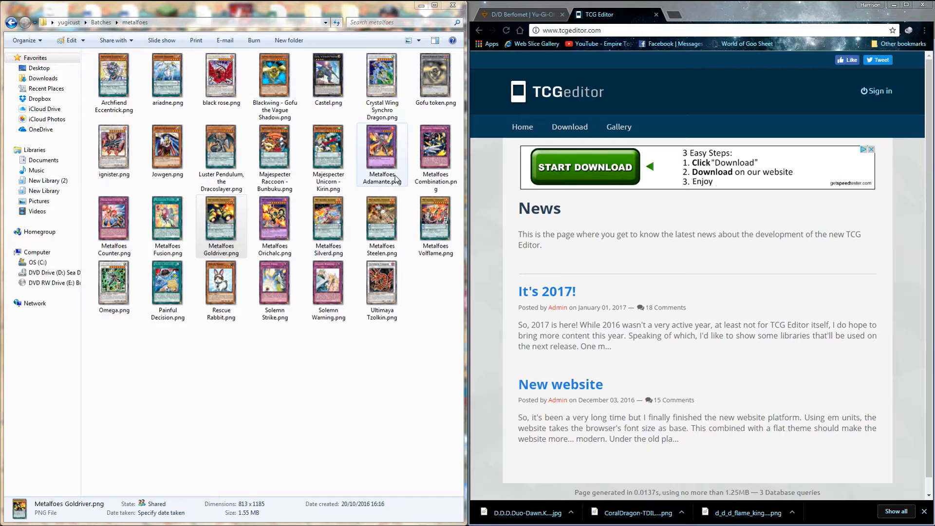
pyautogui.click(676, 17)
pyautogui.write('yugioh')
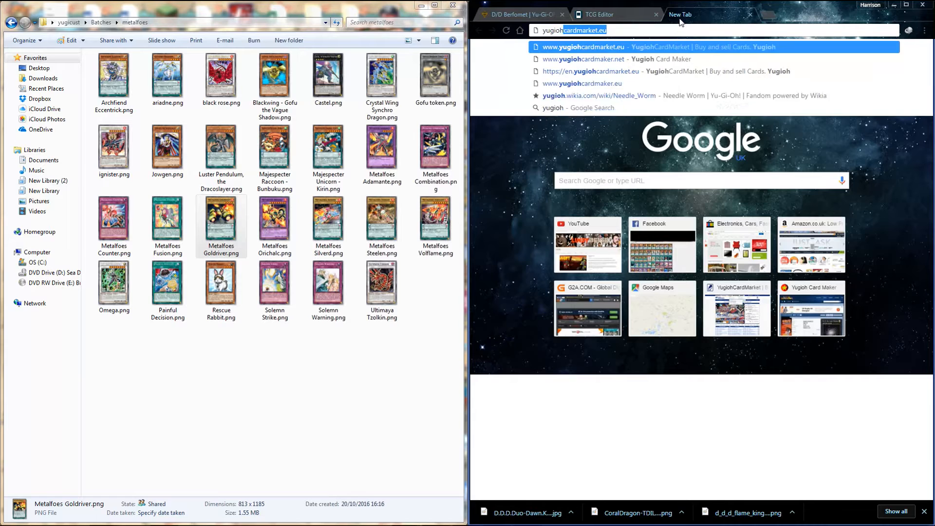
pyautogui.press('Return')
pyautogui.click(660, 31)
pyautogui.write('yugio')
pyautogui.press('Down')
pyautogui.press('Return')
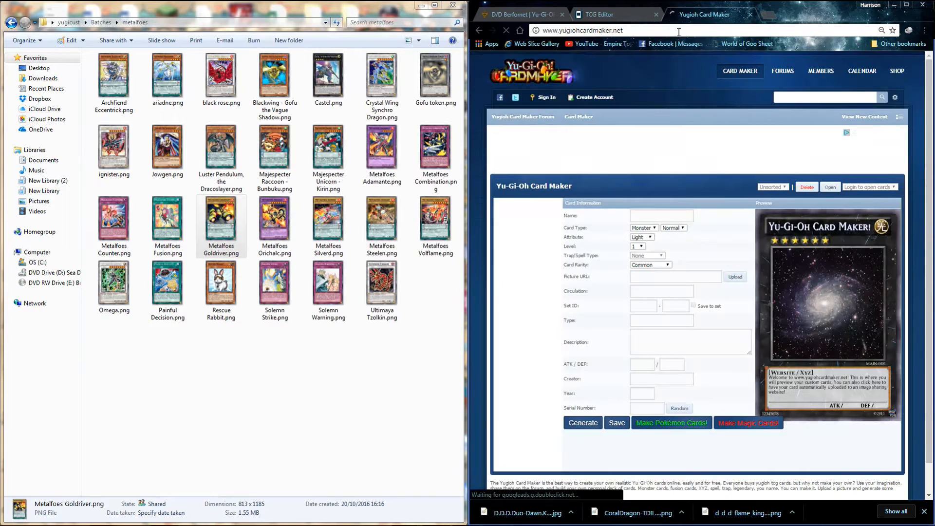
# Search Google Images for "interplanetarypurplythorny dragon deviantart" in a new tab
pyautogui.click(765, 14)
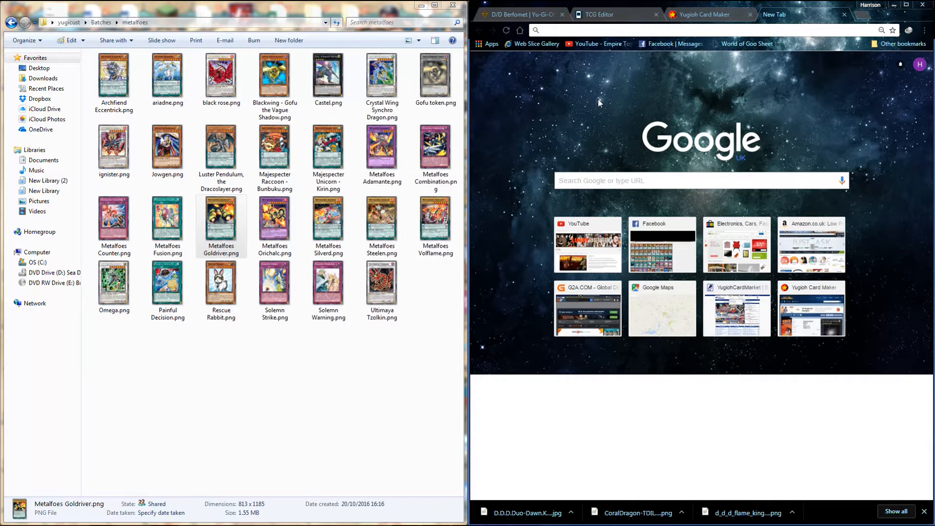
pyautogui.write('interplanetarypurplythorny dragon deviantart')
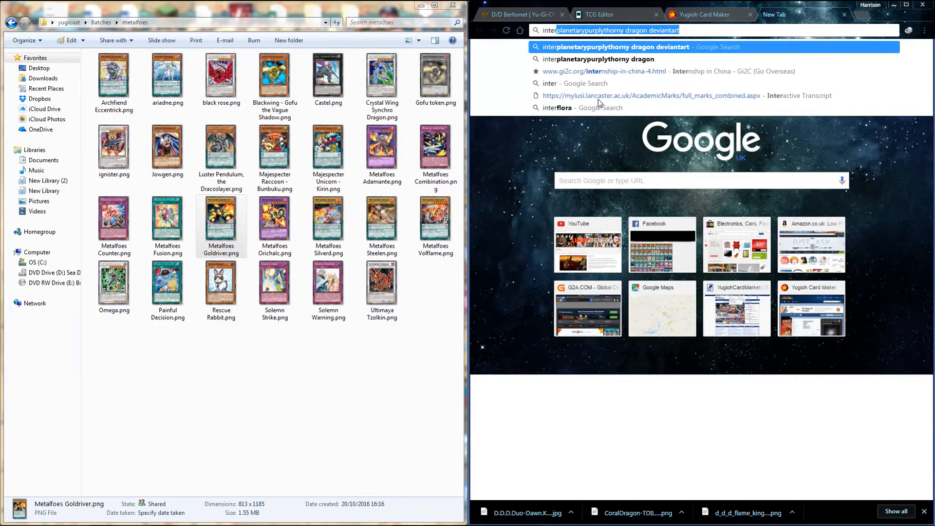
pyautogui.press('Return')
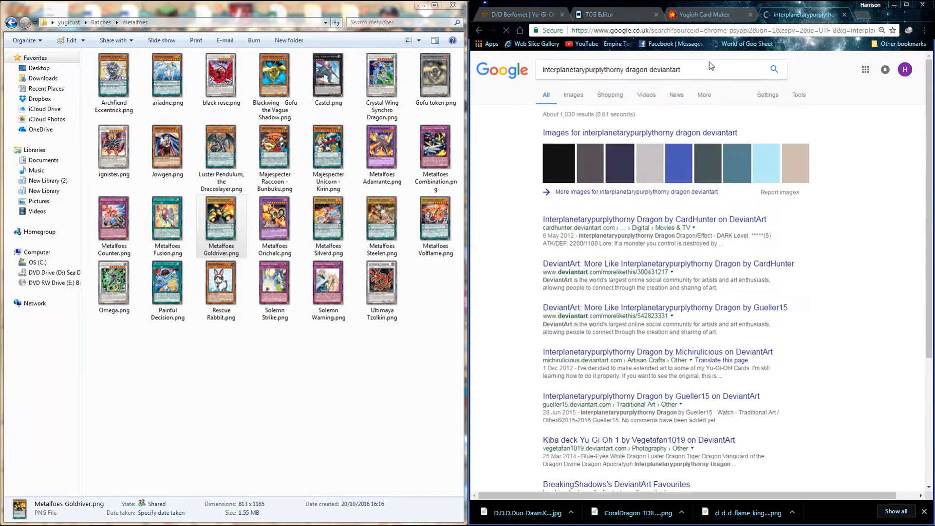
pyautogui.click(573, 95)
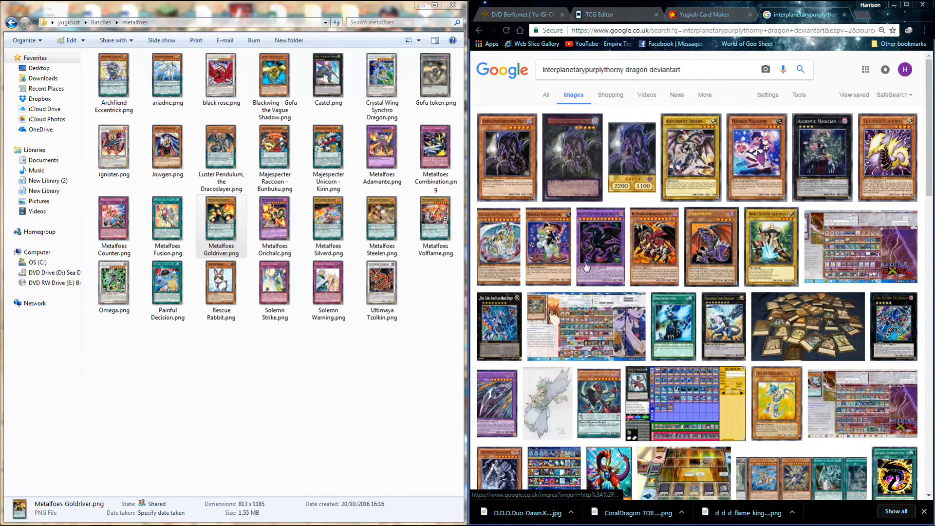
# Examine the Interplanetarypurplythorny Dragon card images, viewing the plain orange version at full size, and look through the other results
pyautogui.click(546, 188)
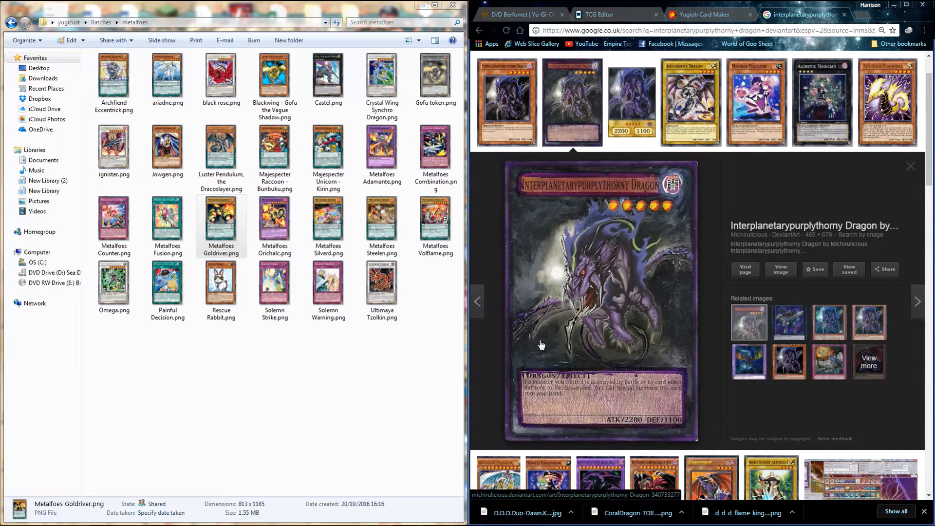
pyautogui.click(534, 111)
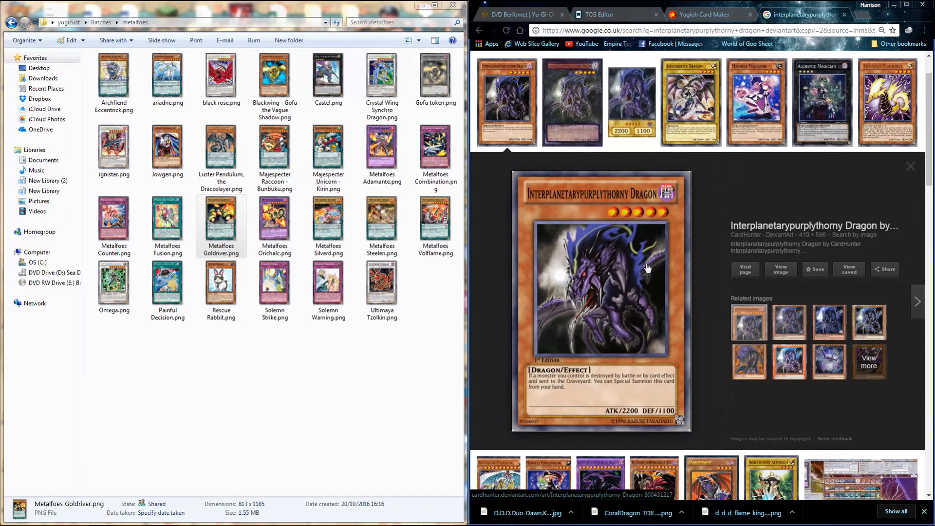
pyautogui.click(787, 270)
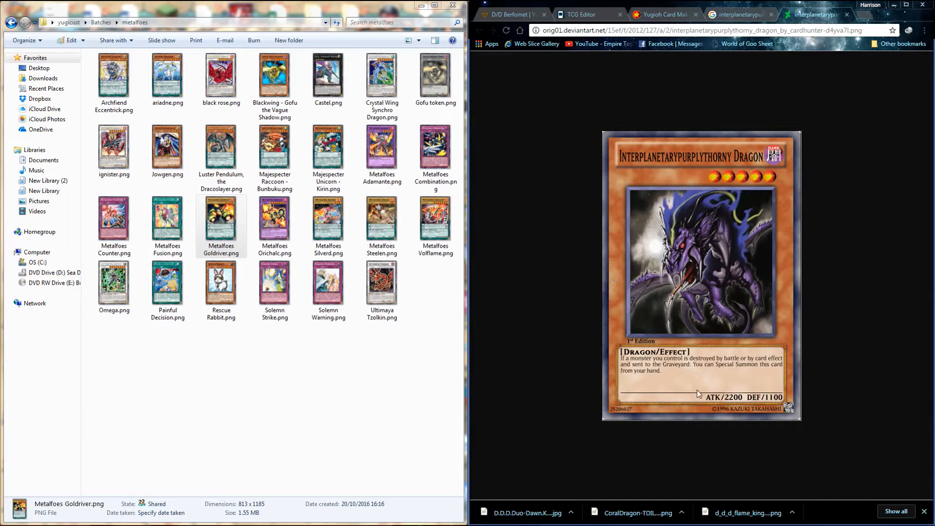
pyautogui.click(847, 15)
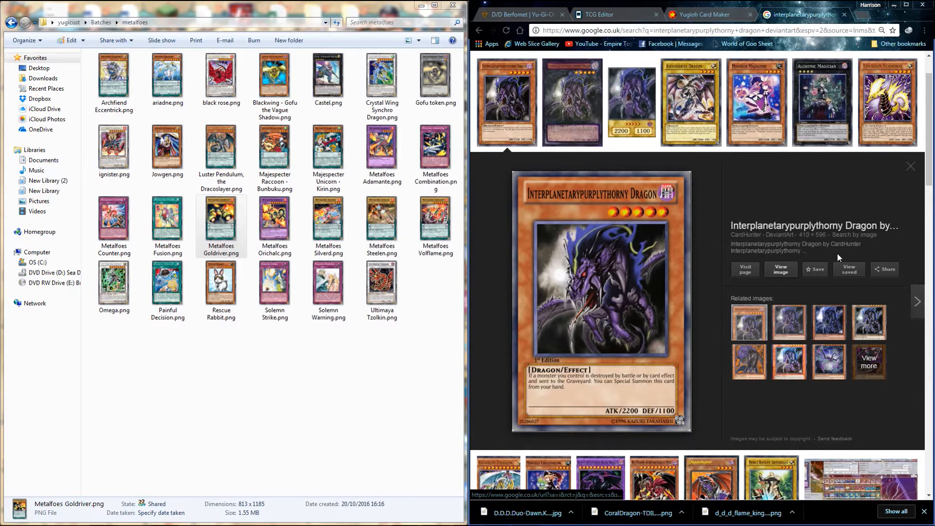
pyautogui.scroll(-1, 760, 256)
pyautogui.scroll(-2, 760, 255)
pyautogui.scroll(-4, 760, 256)
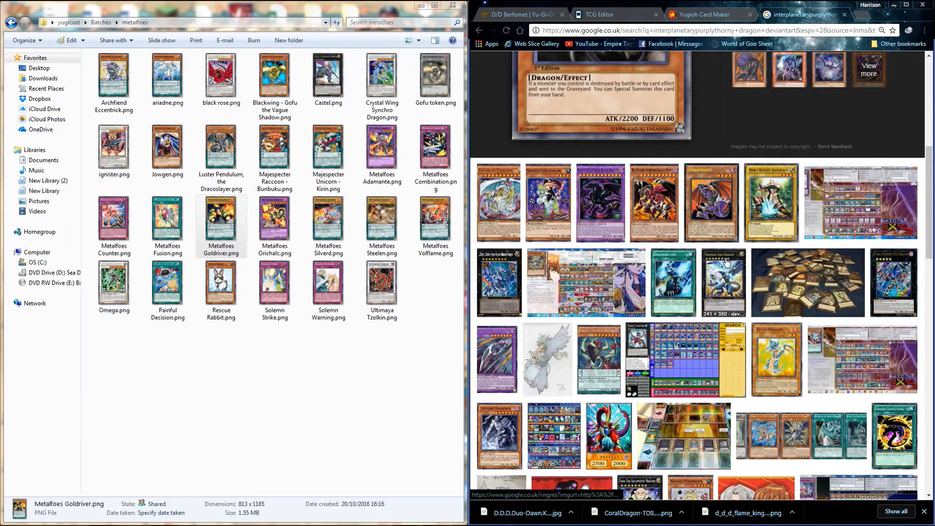
pyautogui.scroll(4, 725, 258)
pyautogui.scroll(2, 725, 256)
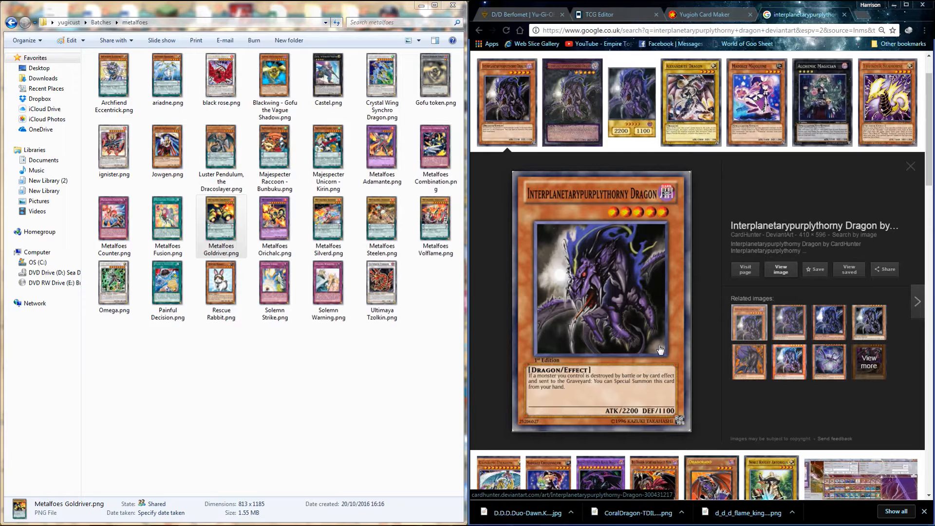
pyautogui.scroll(2, 693, 372)
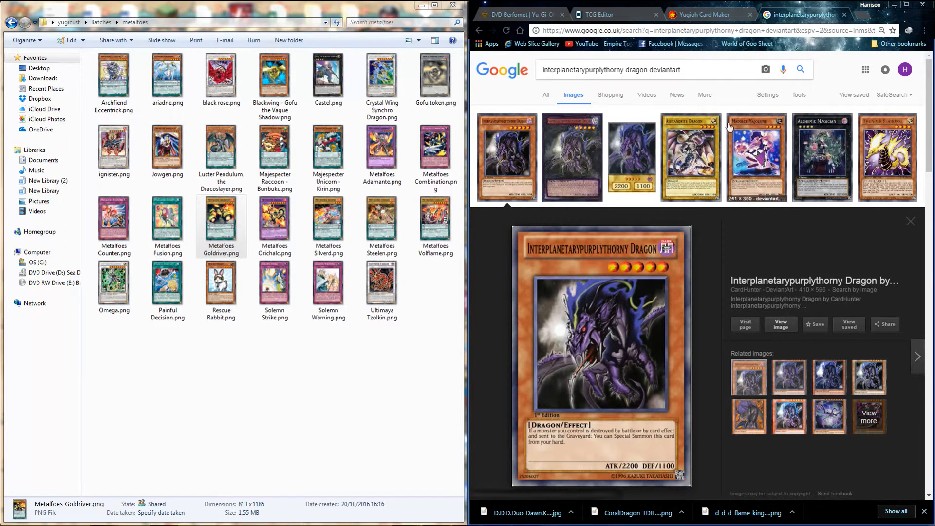
# Close the image search, Yugioh Card Maker and TCG Editor website tabs, leaving the D/D Berfomet wiki page open
pyautogui.click(849, 19)
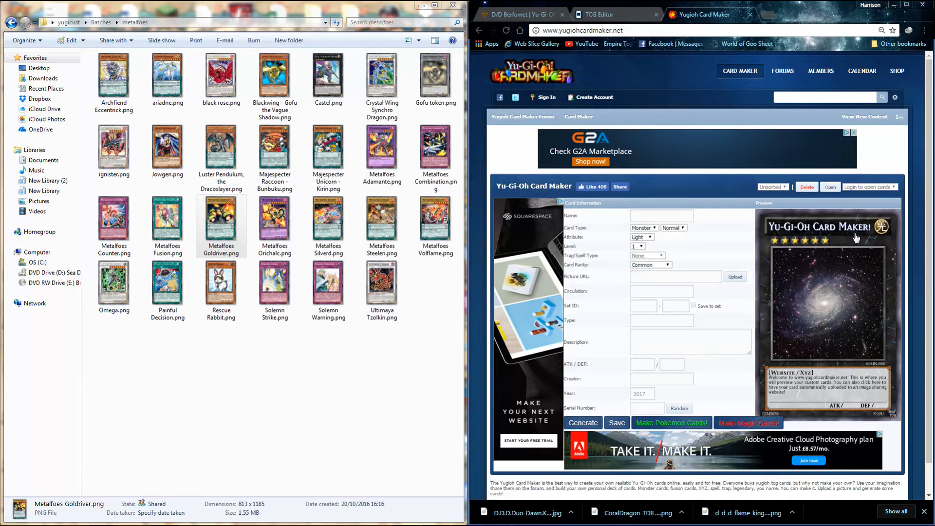
pyautogui.click(751, 14)
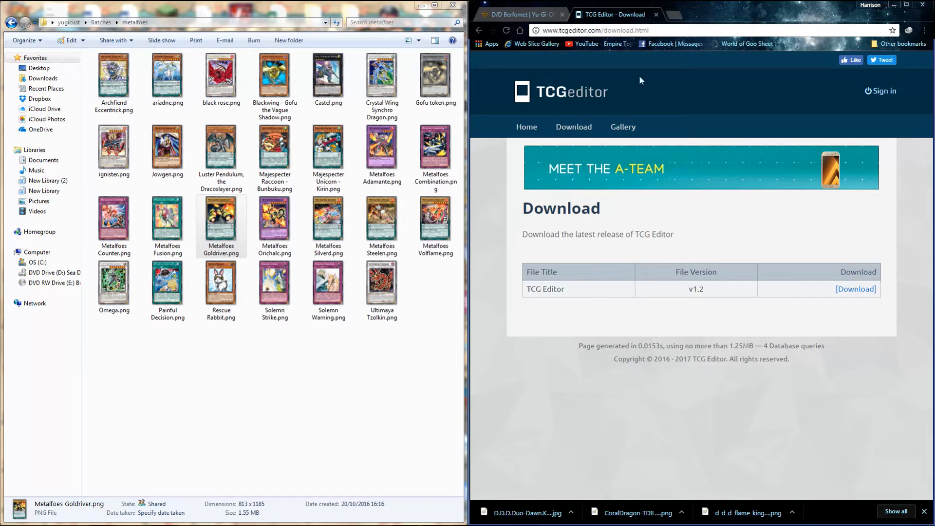
pyautogui.click(656, 14)
# Return to the yugicust folder in the file explorer and launch TCGEditor.exe
pyautogui.click(122, 270)
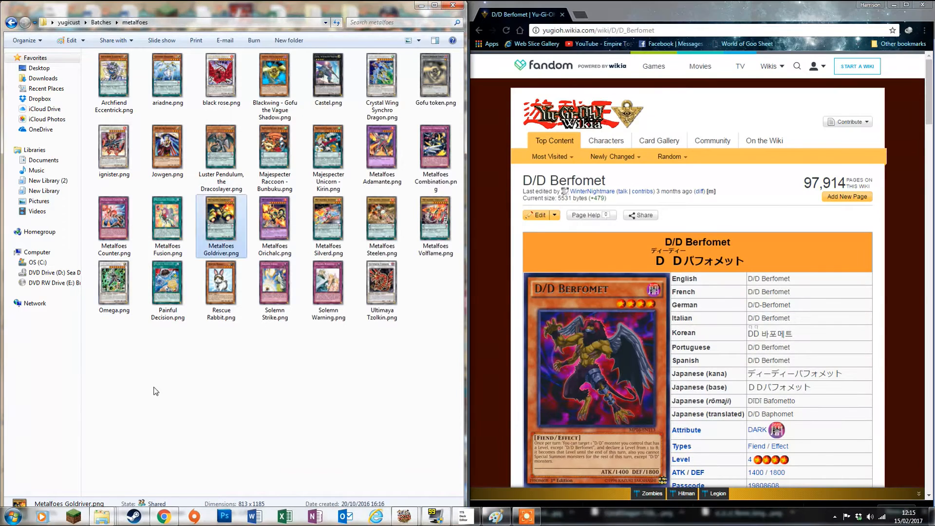
pyautogui.press('BackSpace')
pyautogui.press('BackSpace')
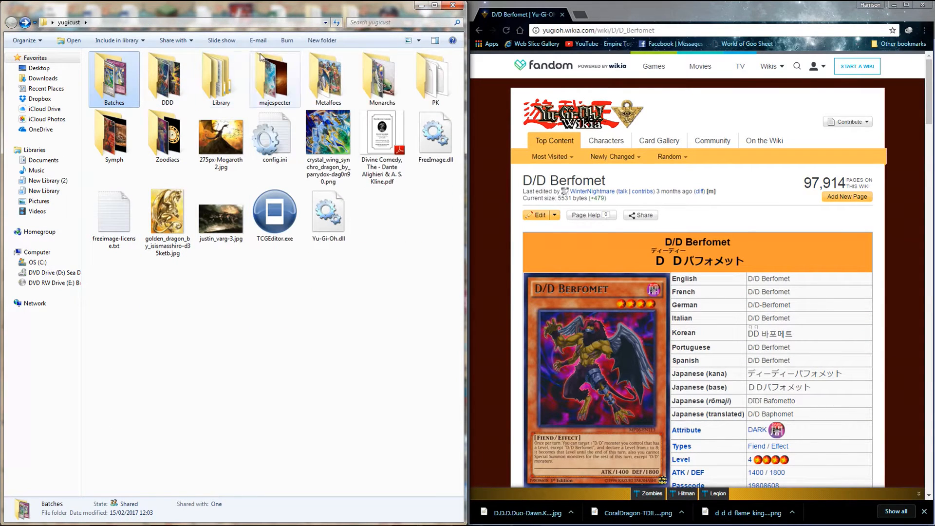
pyautogui.doubleClick(276, 214)
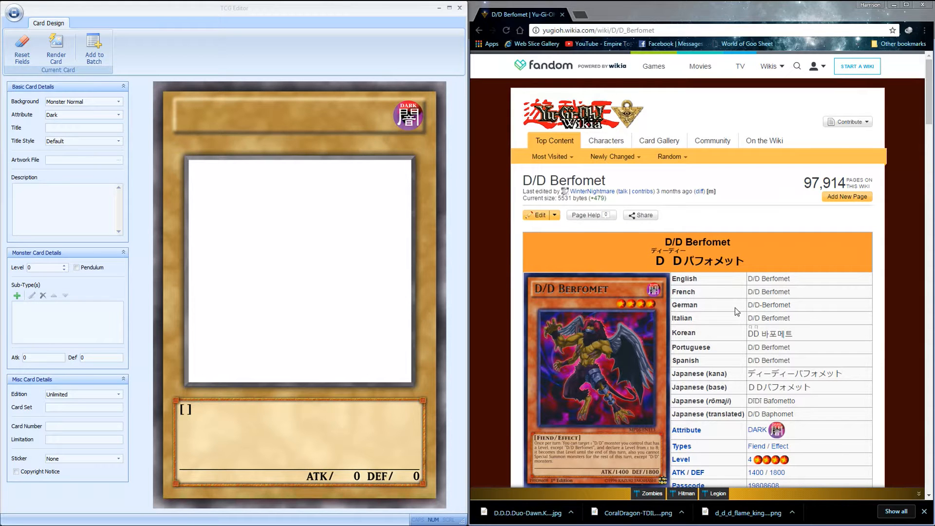
# Switch to Paint to look over the deck screenshot 2017-02-15.png, and return to the D/D Berfomet wiki page
pyautogui.press('super')
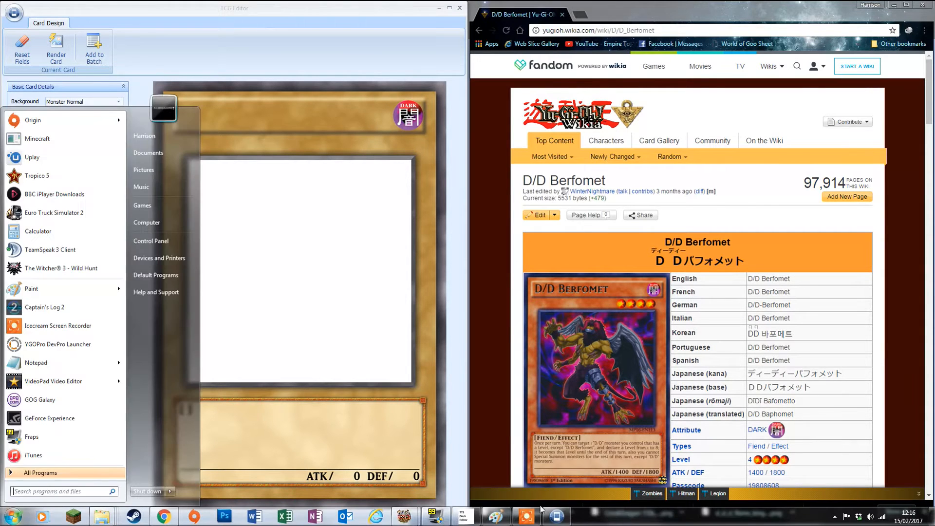
pyautogui.click(494, 516)
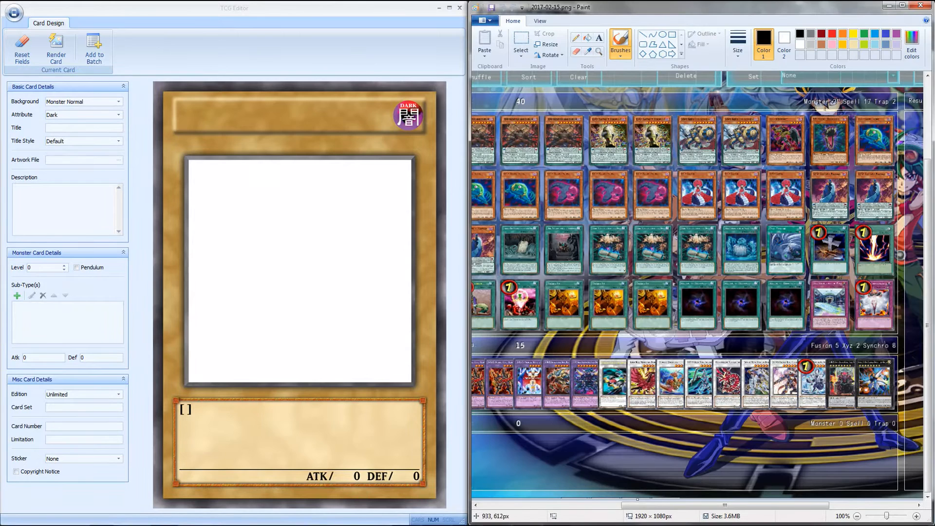
pyautogui.moveTo(687, 505)
pyautogui.mouseDown()
pyautogui.moveTo(655, 505)
pyautogui.moveTo(668, 506)
pyautogui.mouseUp()
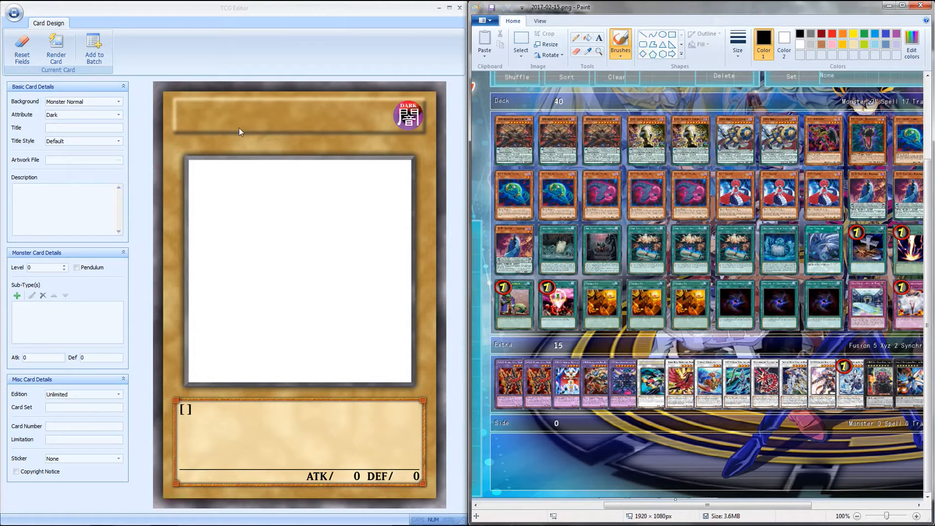
pyautogui.hotkey('alt', 'Tab')
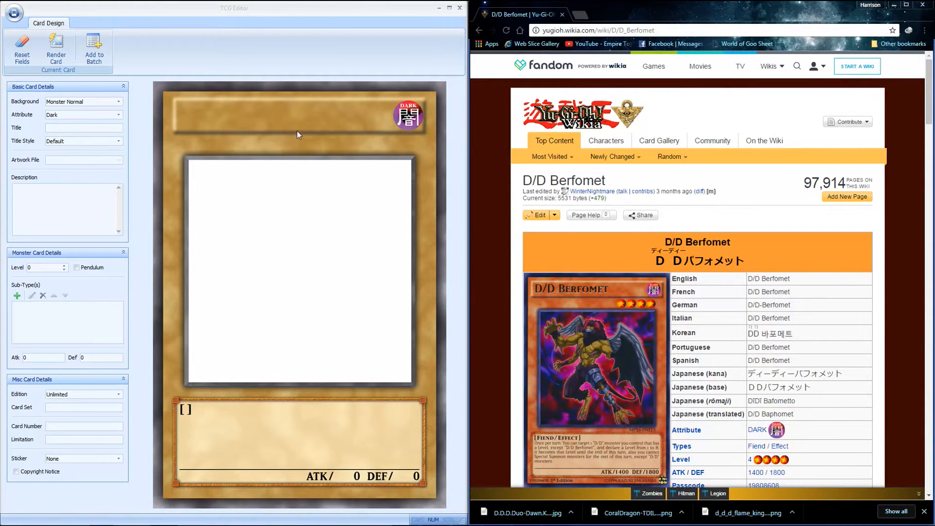
# Set the card's background to Monster Effect and its title to "D/D Berfomet" in TCG Editor
pyautogui.click(87, 103)
pyautogui.click(73, 115)
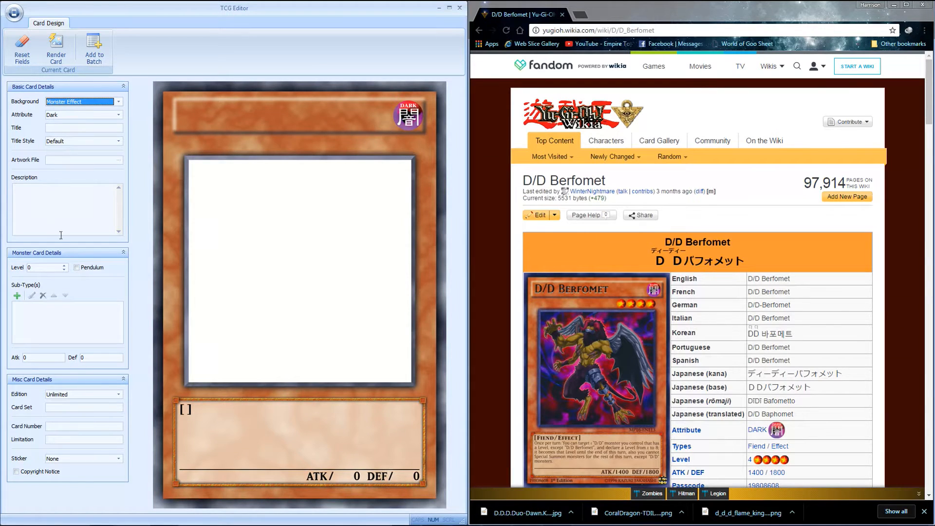
pyautogui.click(67, 127)
pyautogui.write('D')
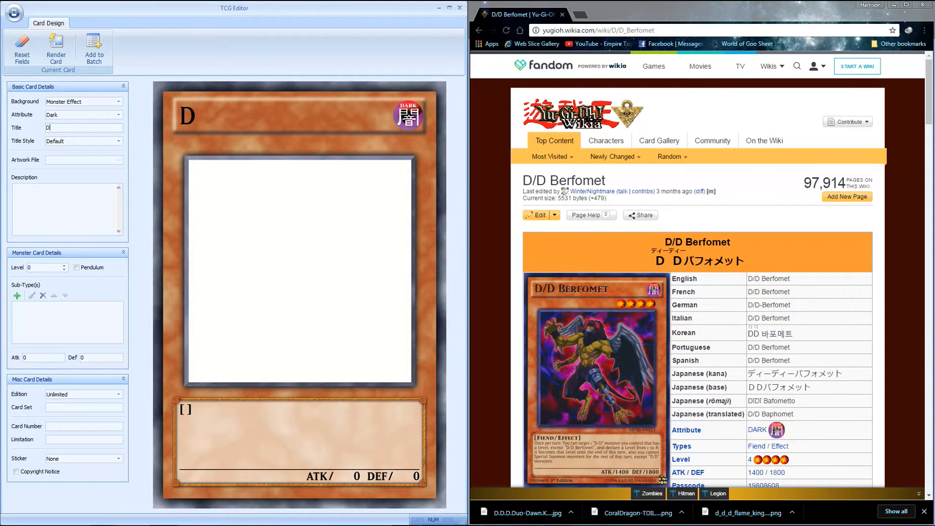
pyautogui.write('/D Berfomet')
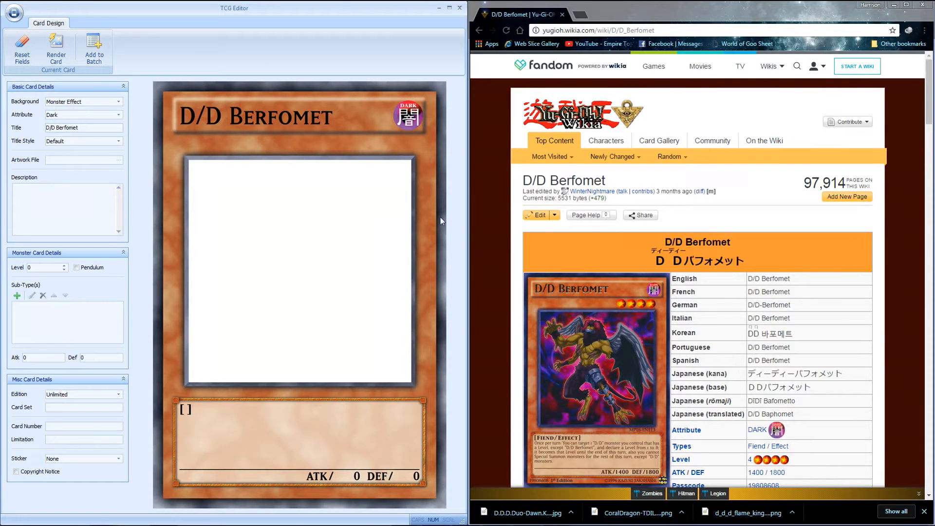
# Copy the English card description from the D/D Berfomet wiki page into the card's Description in TCG Editor
pyautogui.scroll(-6, 865, 365)
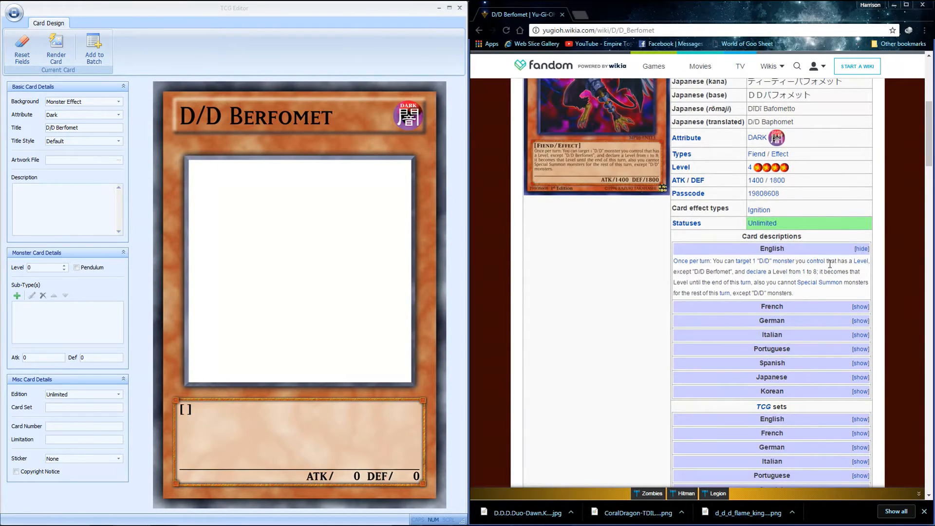
pyautogui.moveTo(811, 299); pyautogui.dragTo(677, 257)
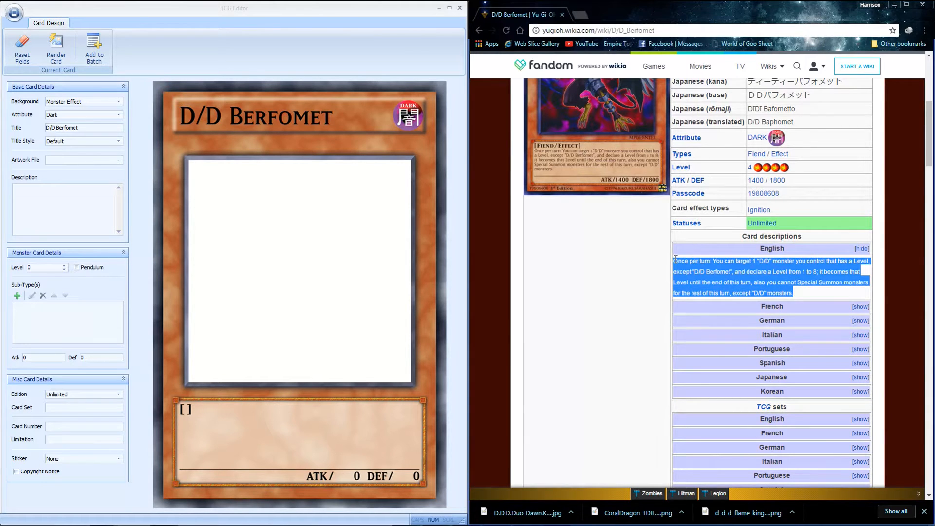
pyautogui.hotkey('ctrl', 'c')
pyautogui.click(66, 215)
pyautogui.hotkey('ctrl', 'v')
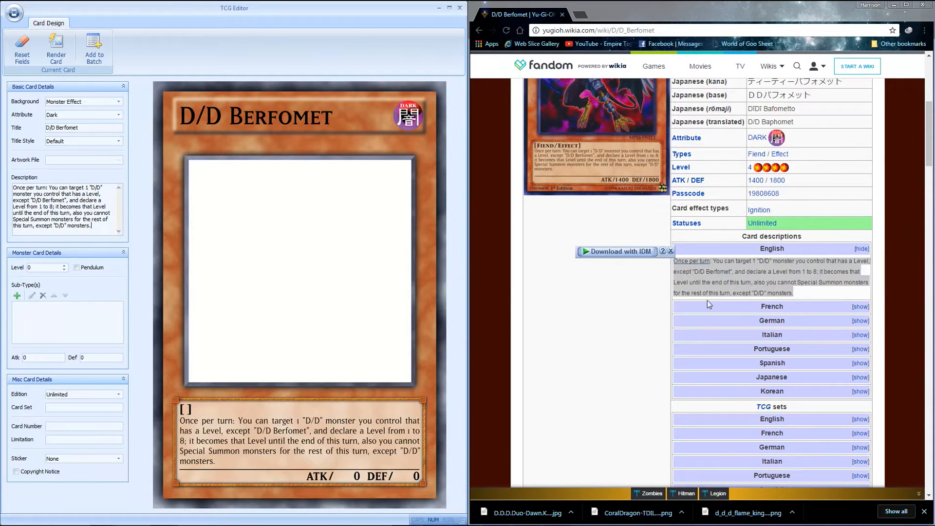
pyautogui.click(671, 302)
# Add the sub-types Fiend and Effect to the card, in that order
pyautogui.click(16, 295)
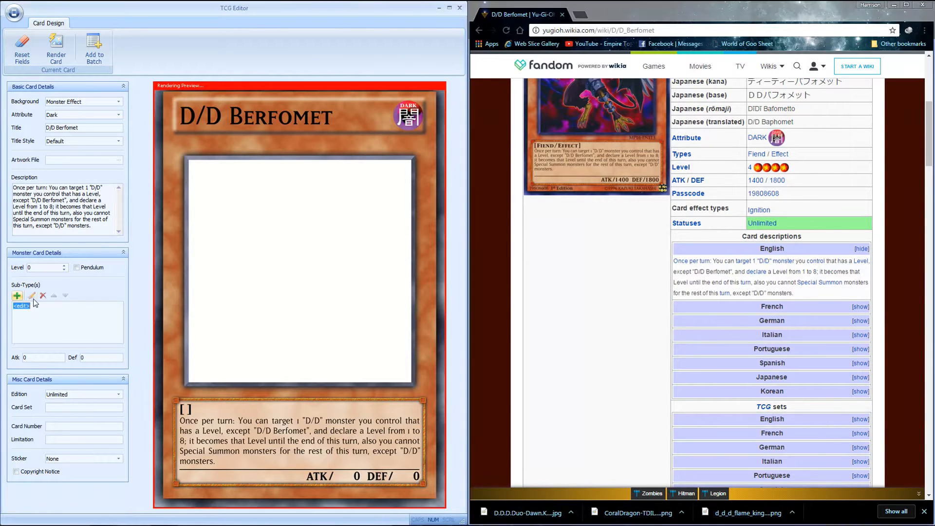
pyautogui.write('Fiend')
pyautogui.press('Return')
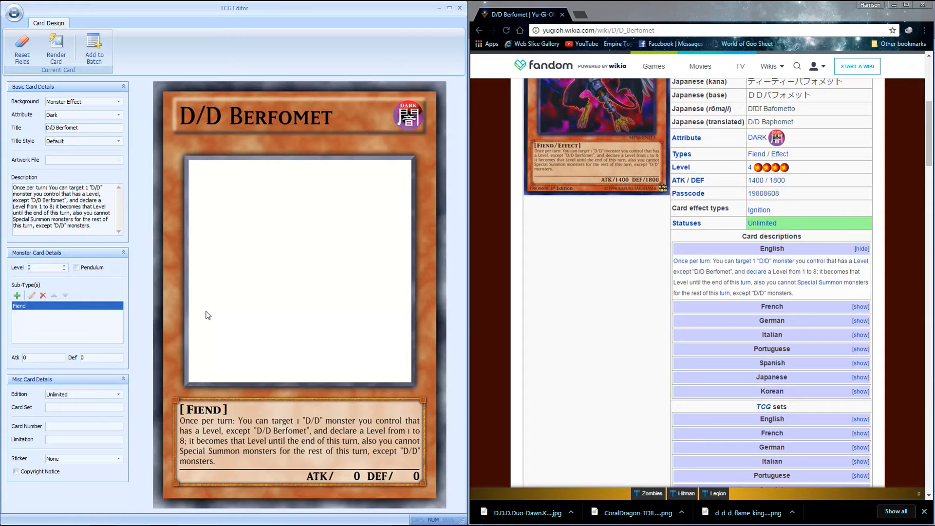
pyautogui.click(17, 295)
pyautogui.write('Effec')
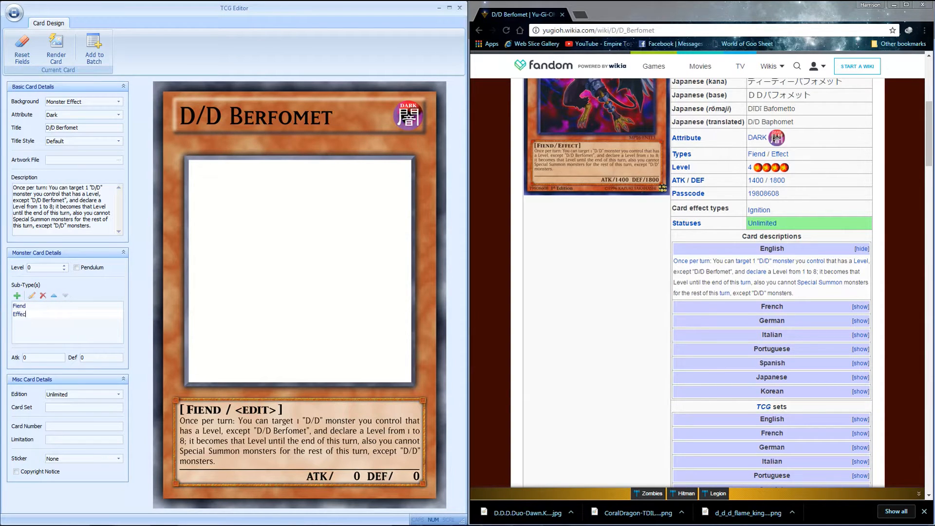
pyautogui.write('t')
pyautogui.press('Return')
# Try out a Tuner sub-type placed between Fiend and Effect, and remove it from the card again
pyautogui.click(17, 296)
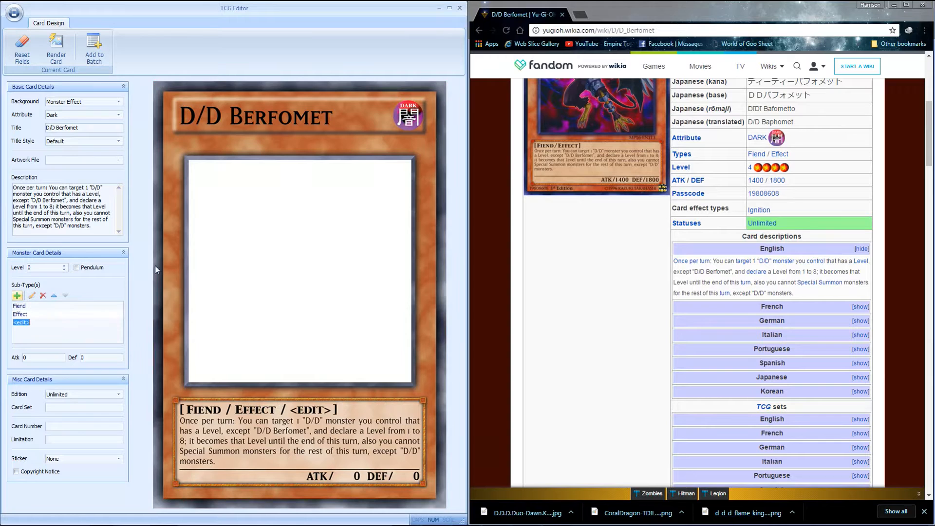
pyautogui.write('Tuner')
pyautogui.press('Return')
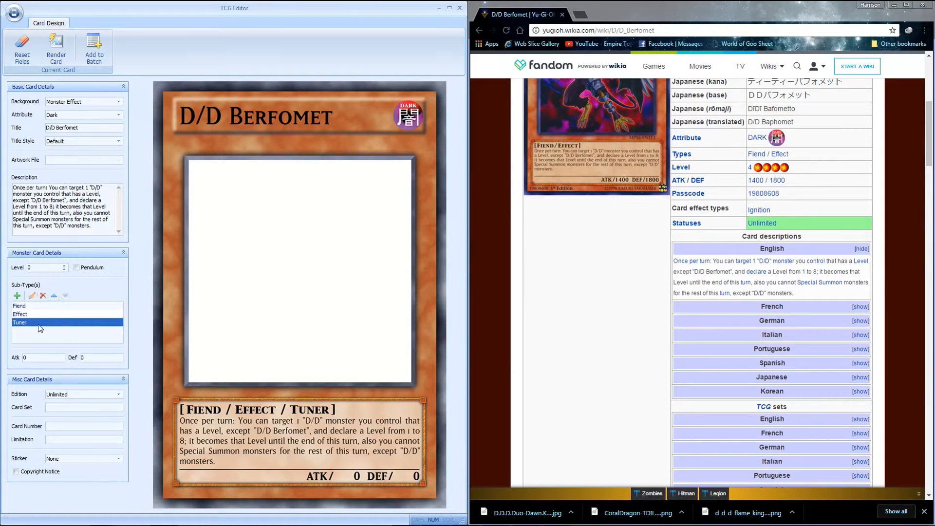
pyautogui.click(53, 297)
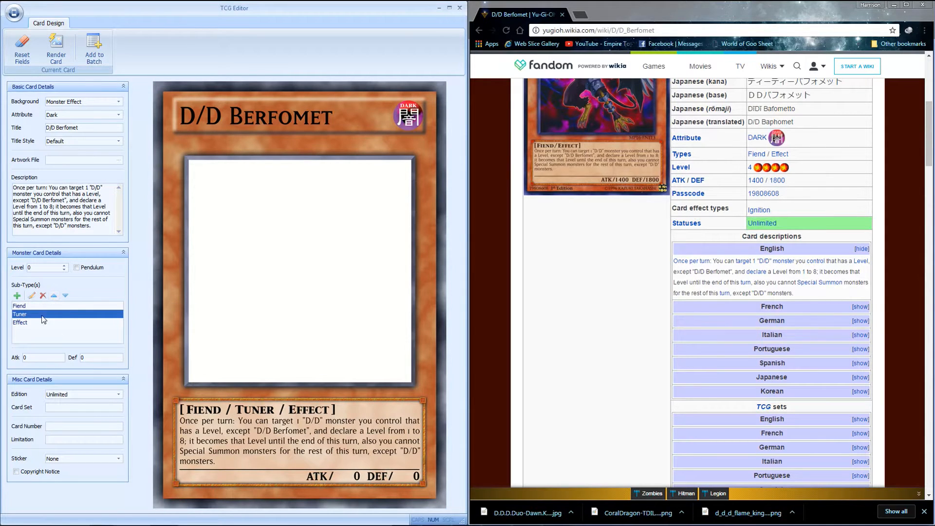
pyautogui.click(42, 296)
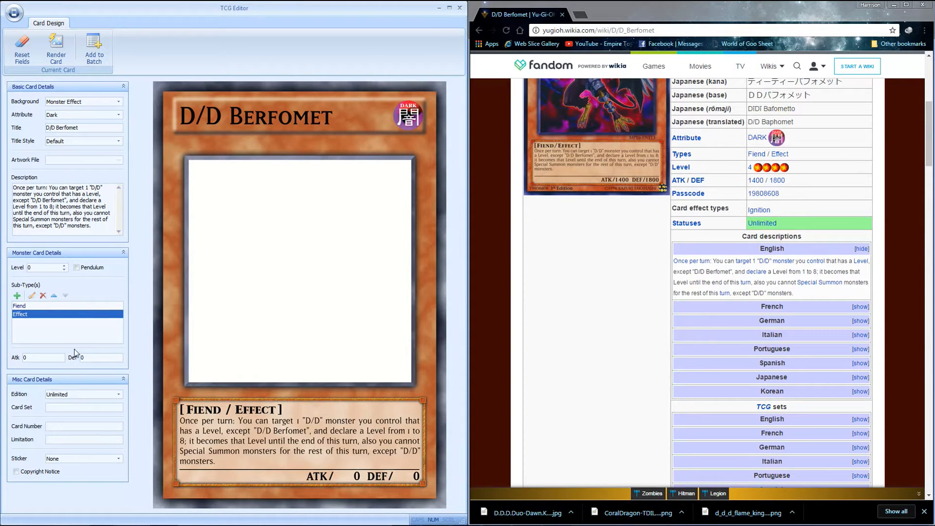
# Set the card's Atk to 1400 and its Def to 1800
pyautogui.click(46, 358)
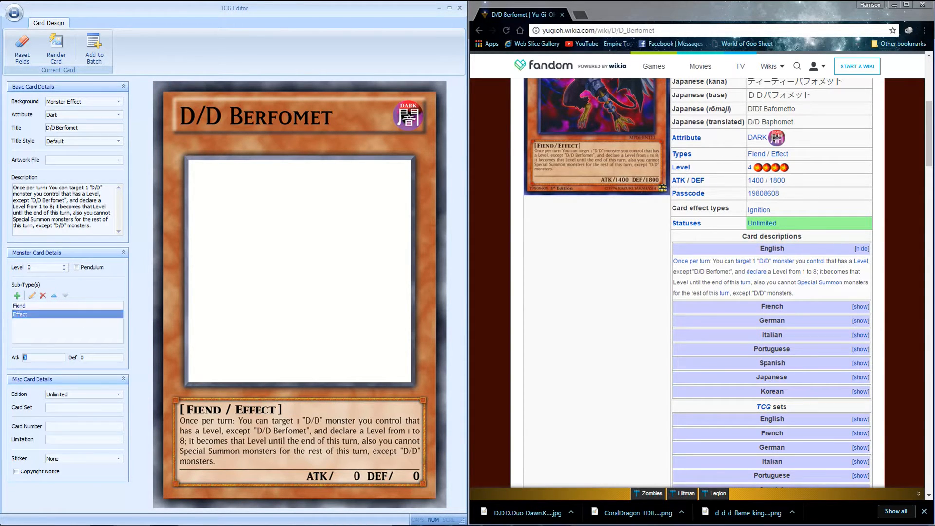
pyautogui.write('1400')
pyautogui.press('Tab')
pyautogui.write('1800')
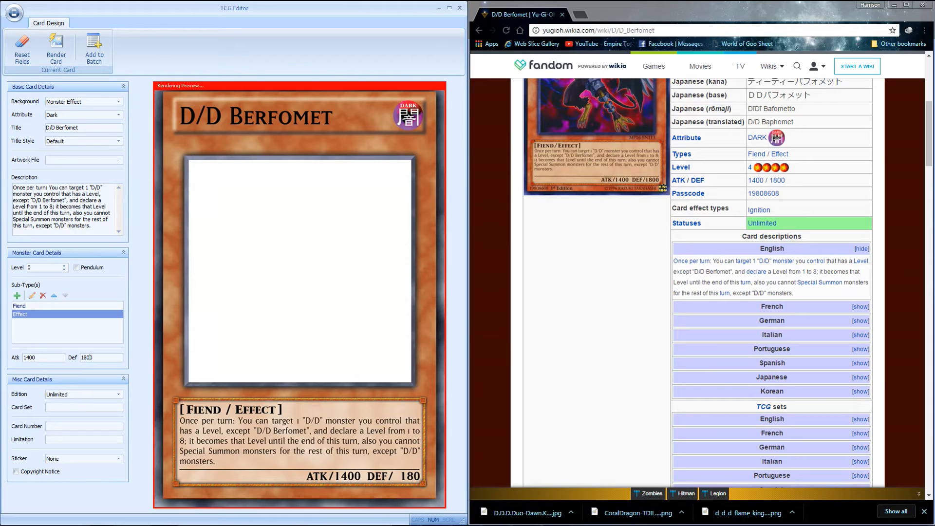
# Set the edition to 1st Edition and copy DOCS-EN010 from the wiki's English TCG sets into the Card Set field
pyautogui.click(57, 394)
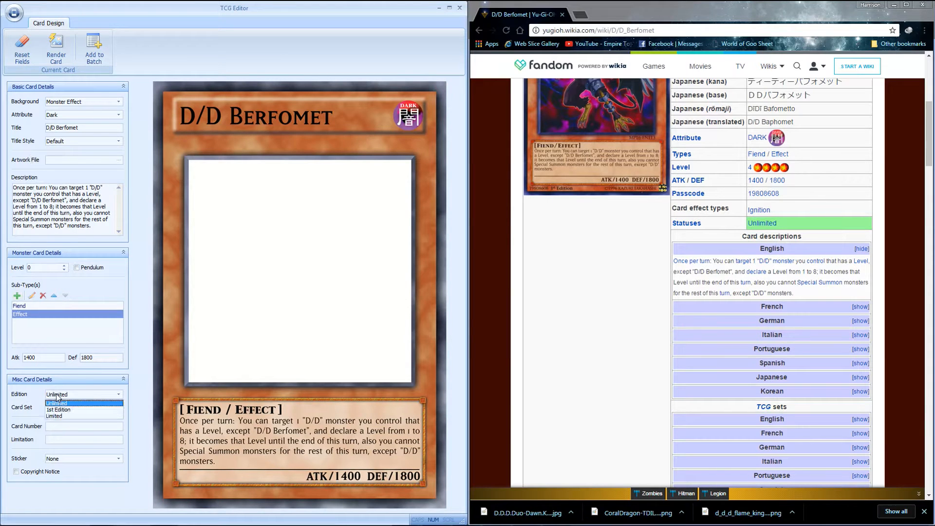
pyautogui.click(57, 409)
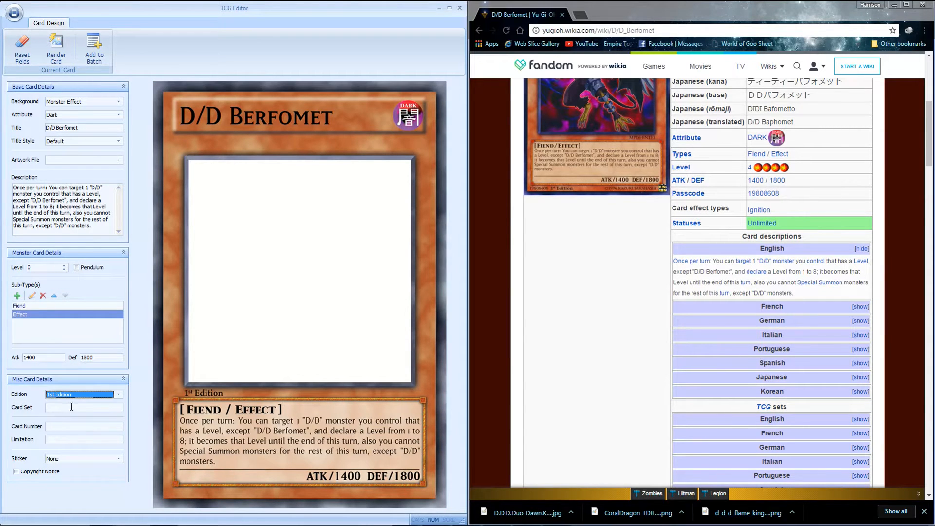
pyautogui.click(72, 407)
pyautogui.scroll(-2, 643, 306)
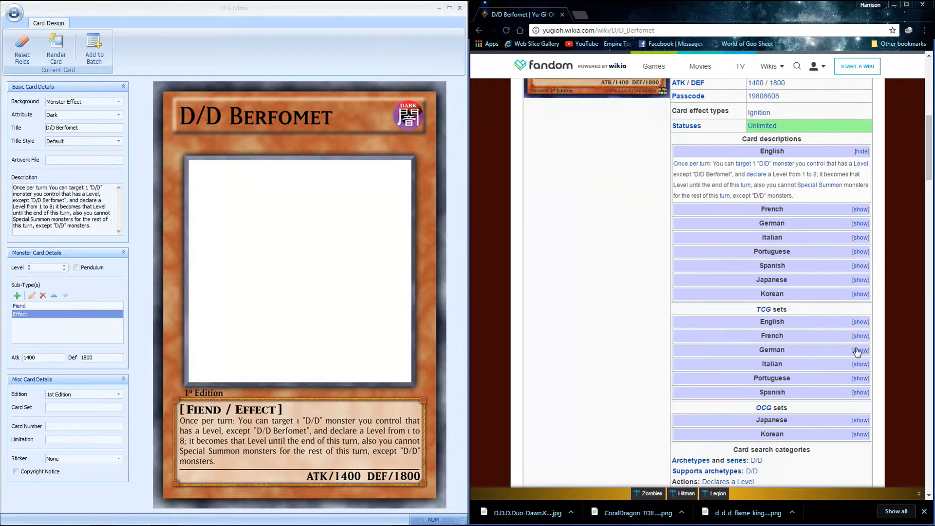
pyautogui.click(861, 322)
pyautogui.moveTo(720, 372); pyautogui.dragTo(692, 371)
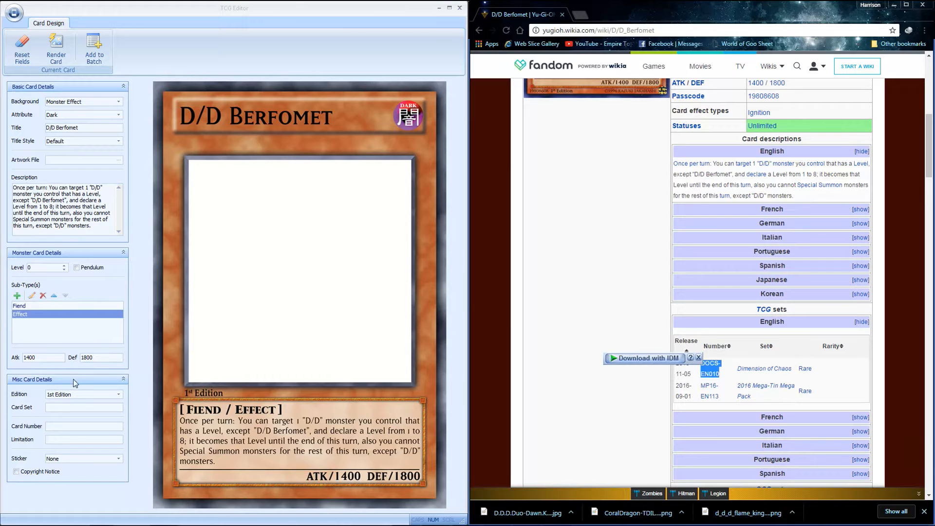
pyautogui.click(68, 407)
pyautogui.hotkey('ctrl', 'v')
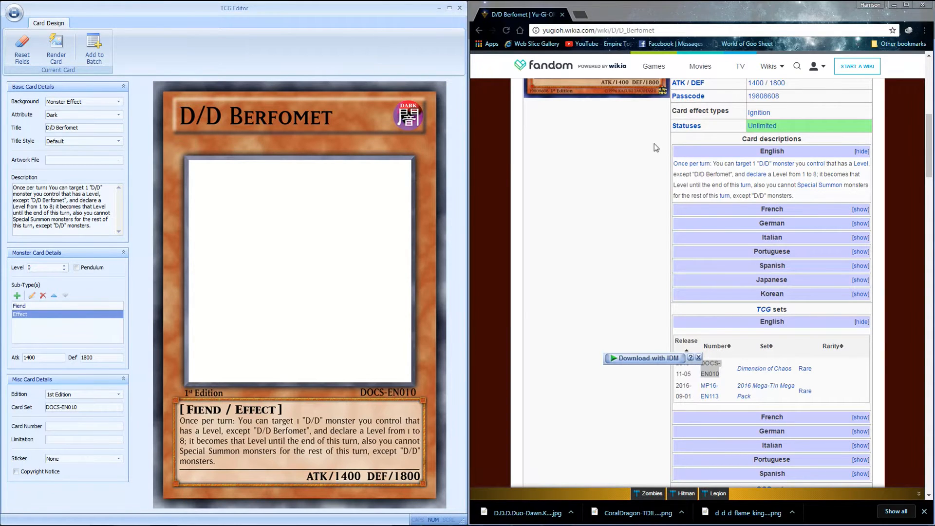
pyautogui.moveTo(784, 97); pyautogui.dragTo(732, 98)
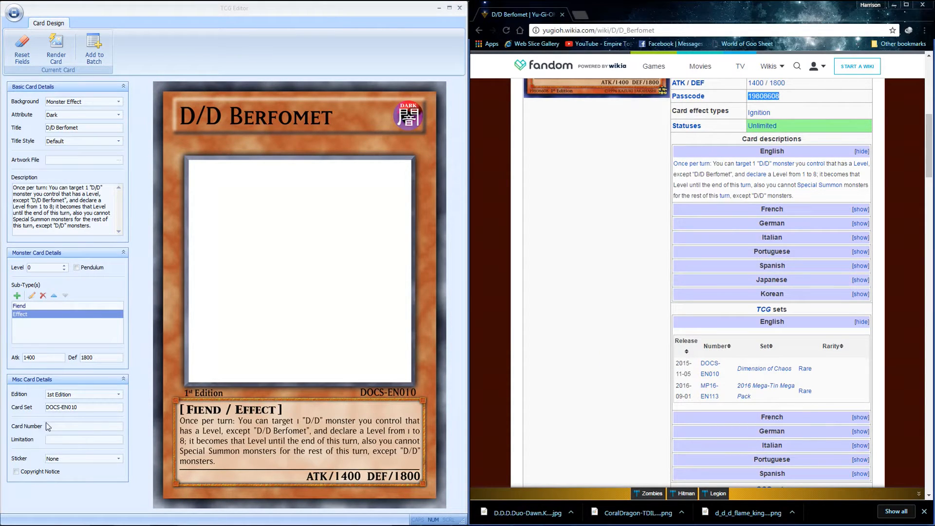
pyautogui.click(59, 425)
pyautogui.hotkey('ctrl', 'v')
# Give the card a Gold sticker and enable its copyright notice
pyautogui.click(68, 459)
pyautogui.click(64, 474)
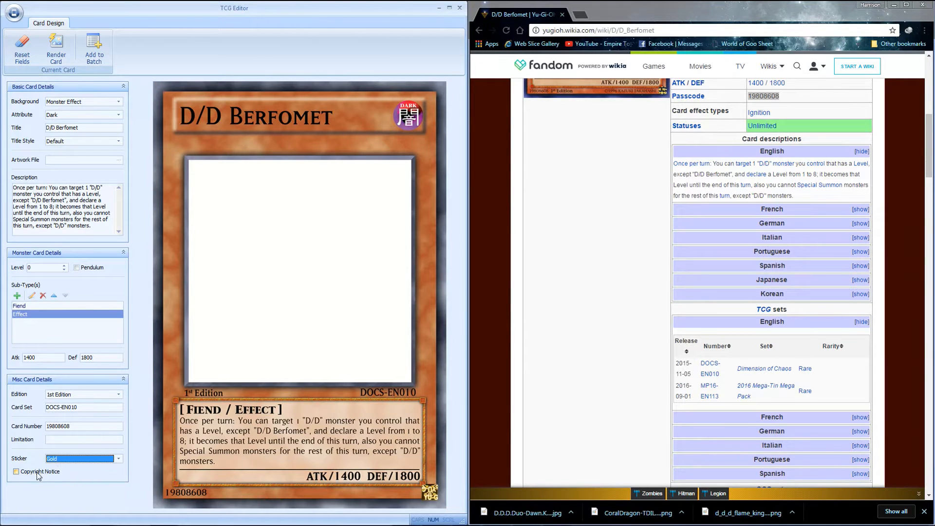
pyautogui.click(38, 474)
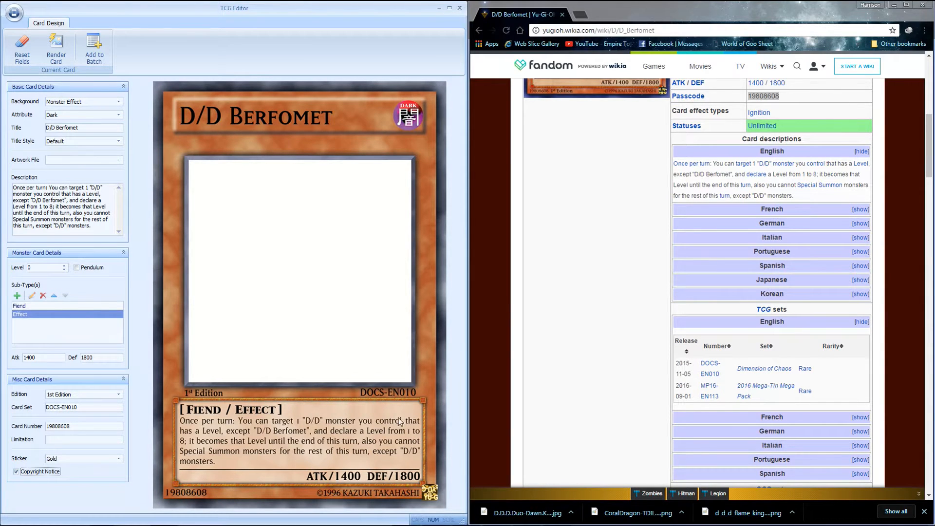
# Check the card's level on the wiki page and set Level to 4 in TCG Editor
pyautogui.click(592, 272)
pyautogui.scroll(8, 574, 244)
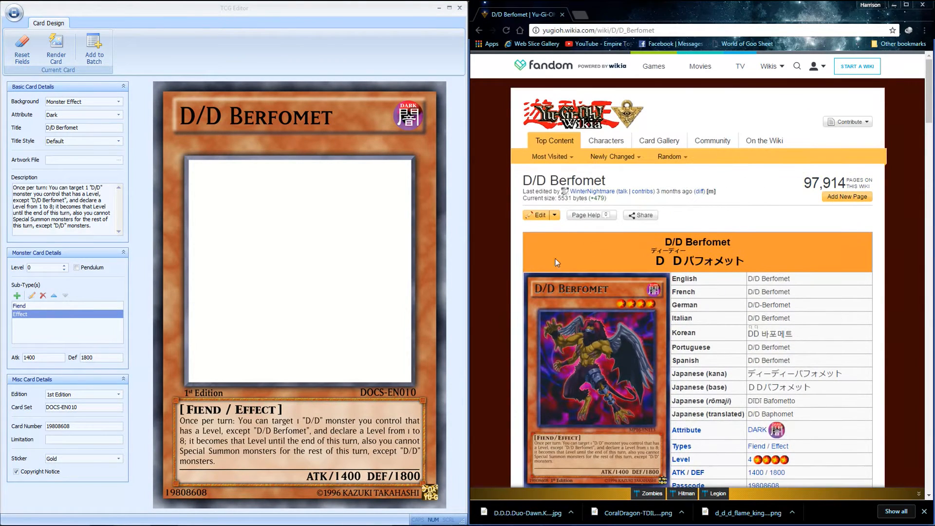
pyautogui.click(64, 265)
pyautogui.click(63, 265)
pyautogui.click(64, 265)
pyautogui.click(64, 265)
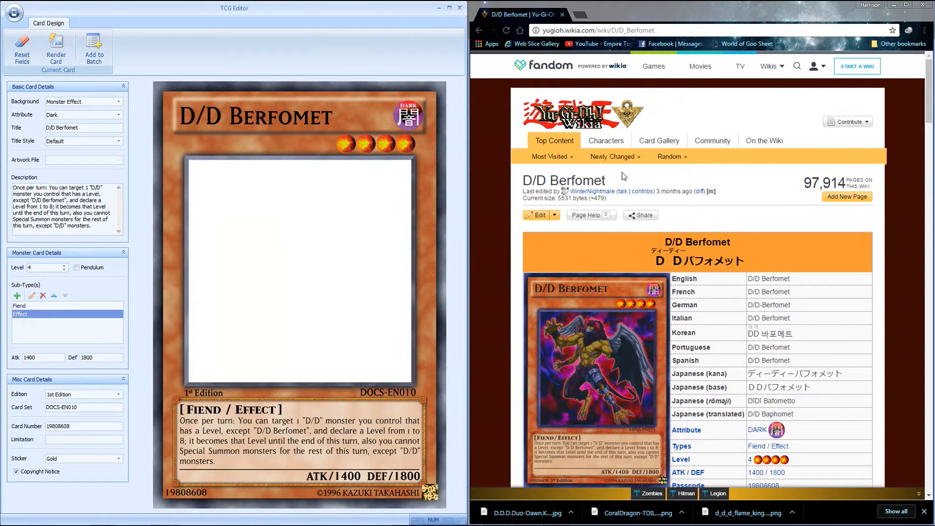
# Search Google Images for "d/d berfomet" in a new browser tab
pyautogui.click(580, 15)
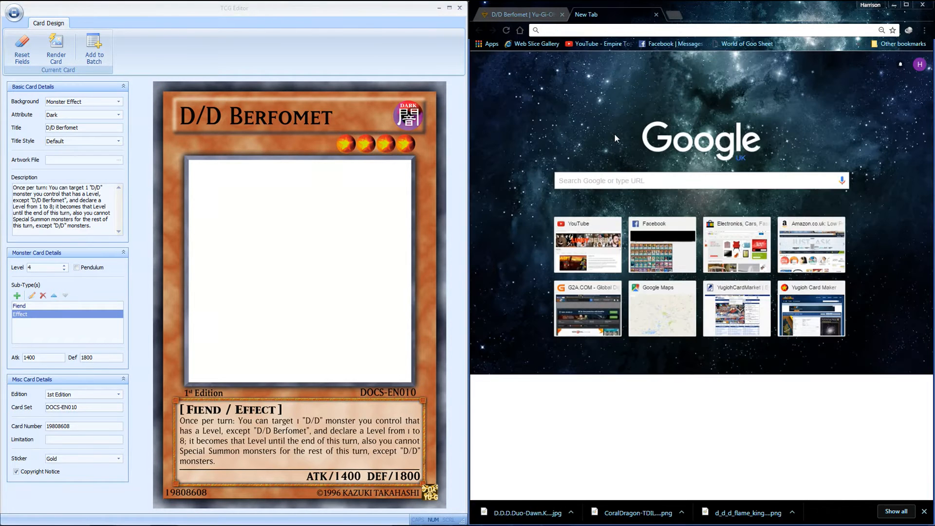
pyautogui.write('d/d berfomet')
pyautogui.press('Return')
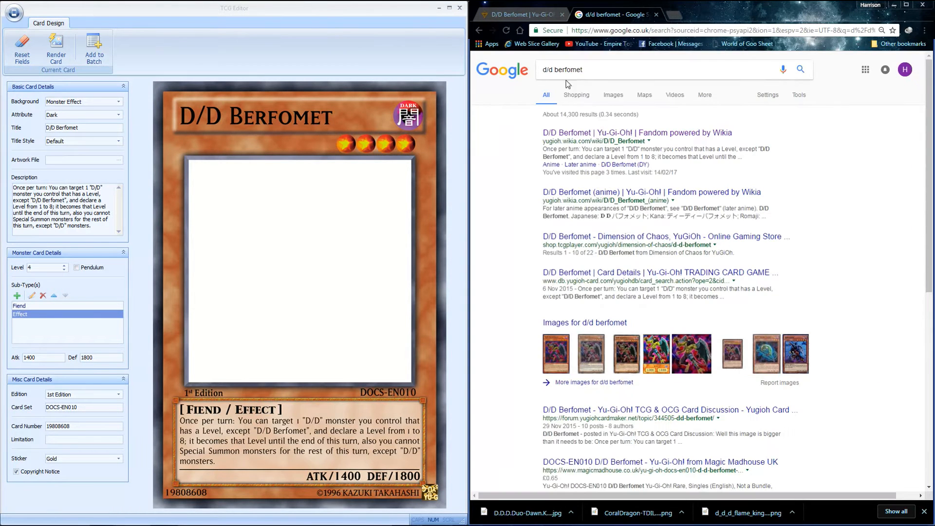
pyautogui.click(613, 95)
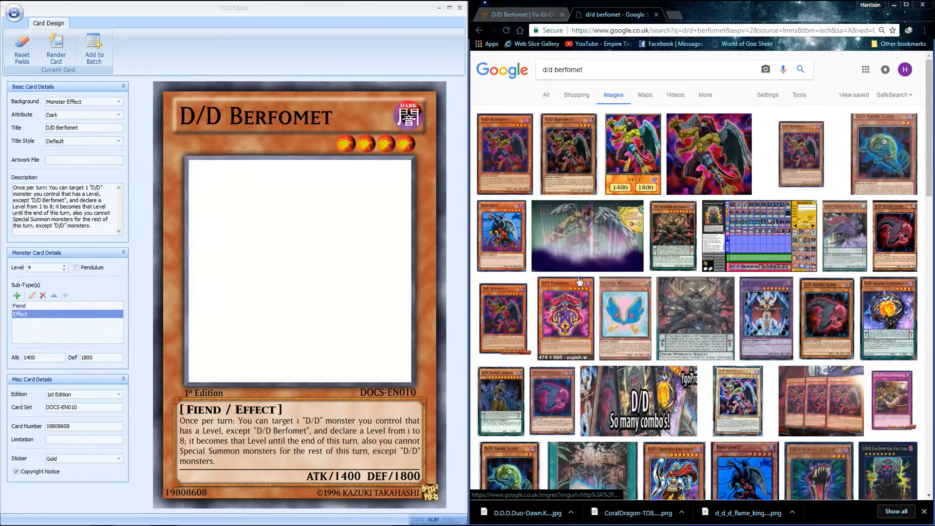
# Open the 1024 × 1024 D/D Berfomet artwork from the image results at full size in its own tab
pyautogui.moveTo(712, 166); pyautogui.dragTo(710, 132)
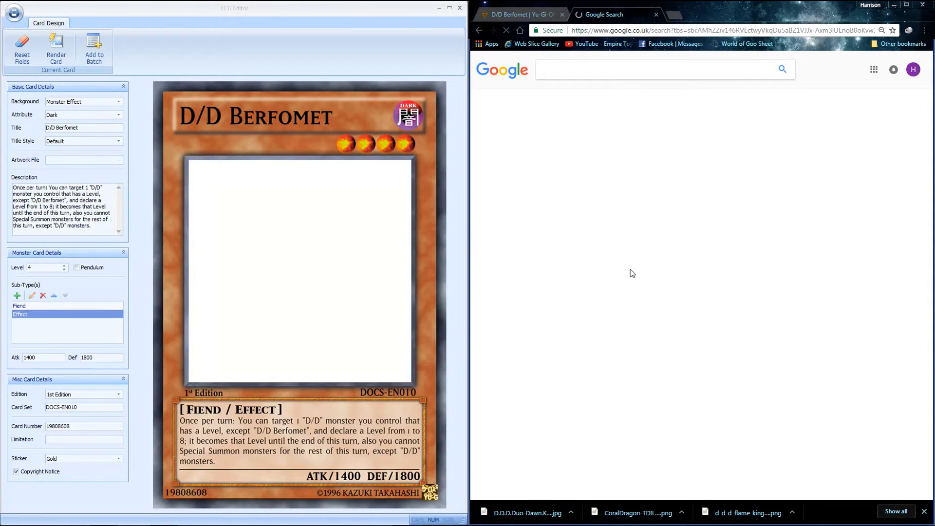
pyautogui.click(630, 183)
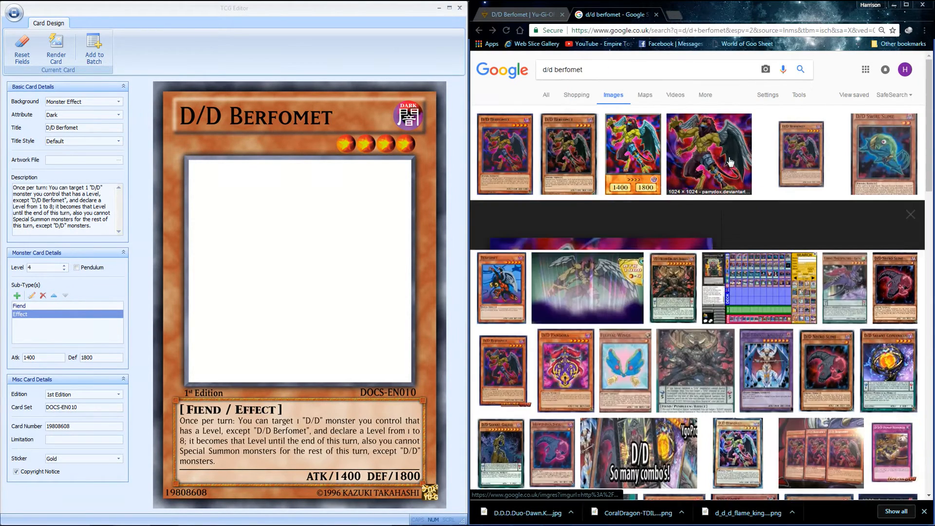
pyautogui.click(780, 317)
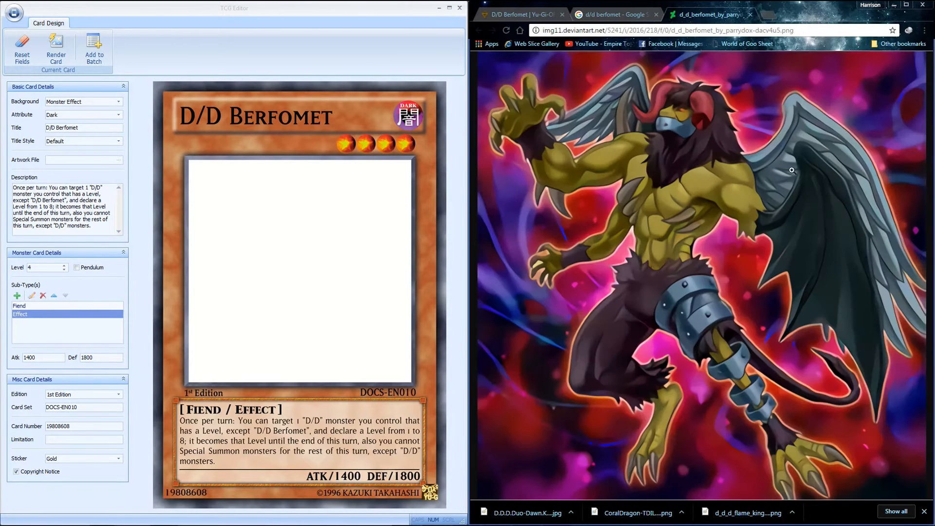
pyautogui.rightClick(630, 121)
pyautogui.click(672, 144)
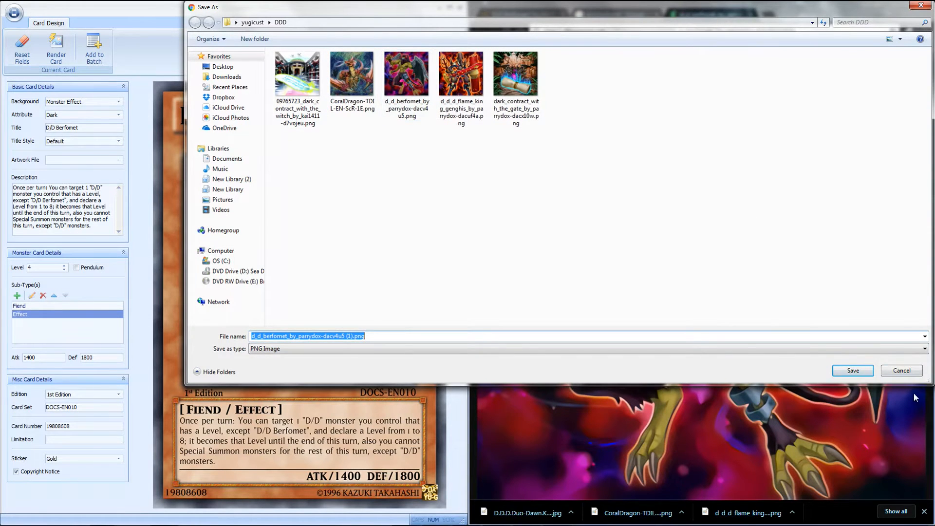
pyautogui.click(901, 371)
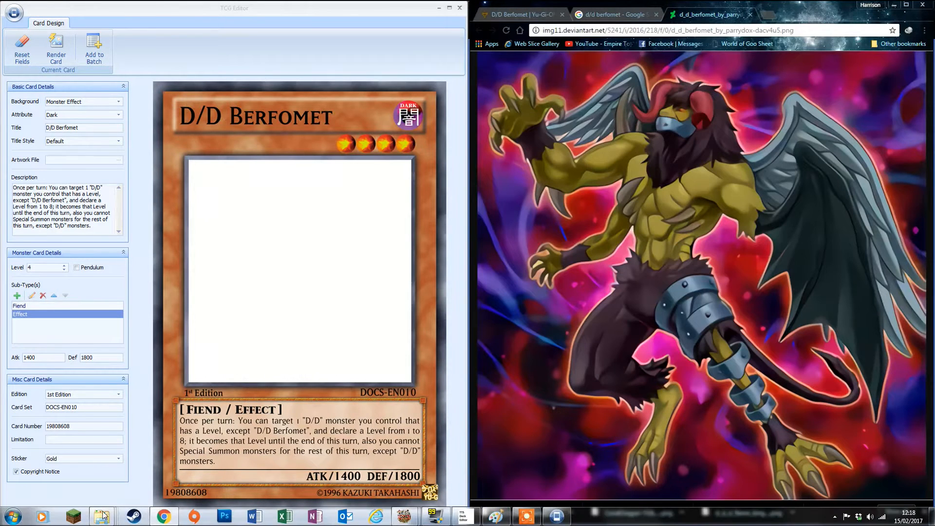
# Look over the saved artwork in the DDD folder inside yugicust, and return to TCG Editor
pyautogui.moveTo(102, 517)
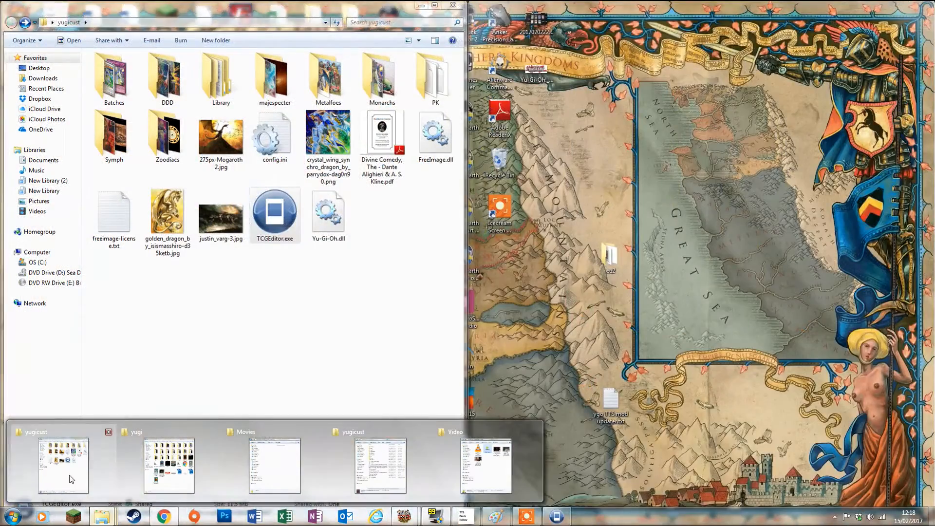
pyautogui.click(71, 480)
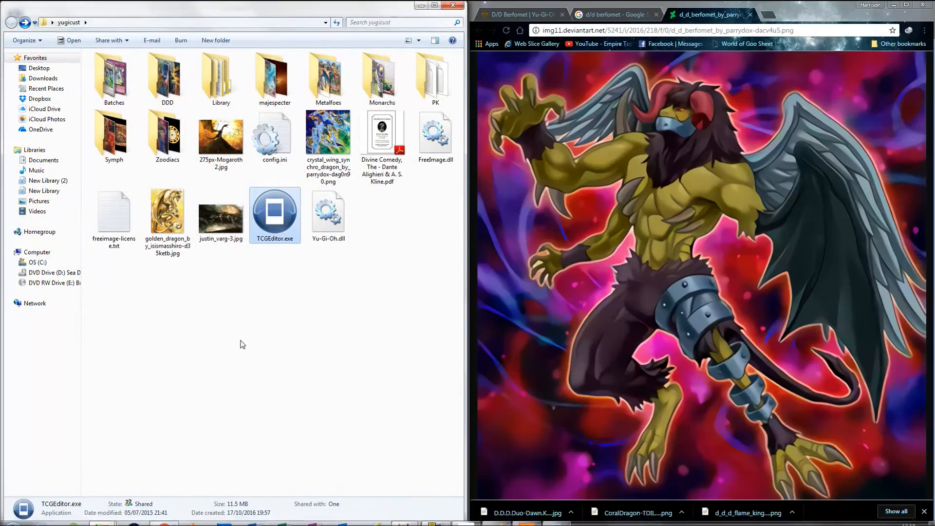
pyautogui.doubleClick(167, 78)
pyautogui.click(422, 5)
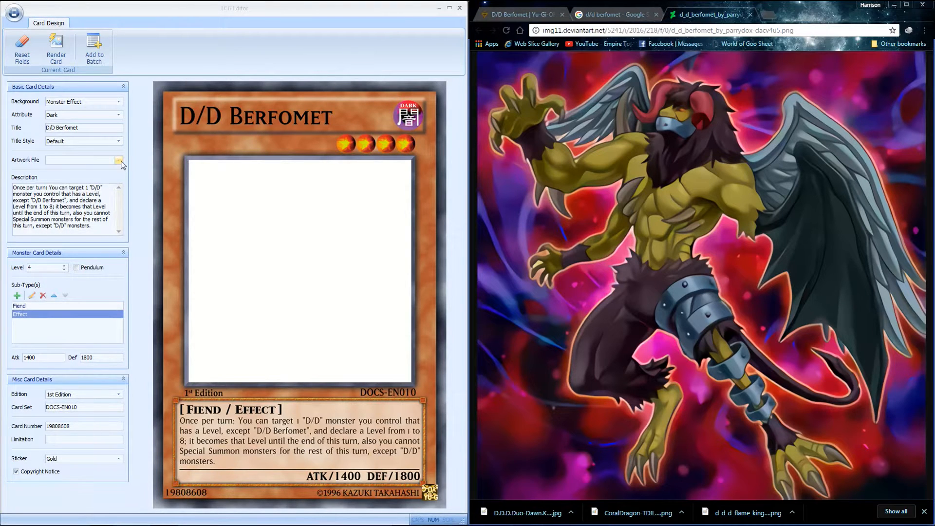
# Load the saved D/D Berfomet image from the DDD folder as the card's artwork and add the card to the batch
pyautogui.click(118, 160)
pyautogui.click(405, 158)
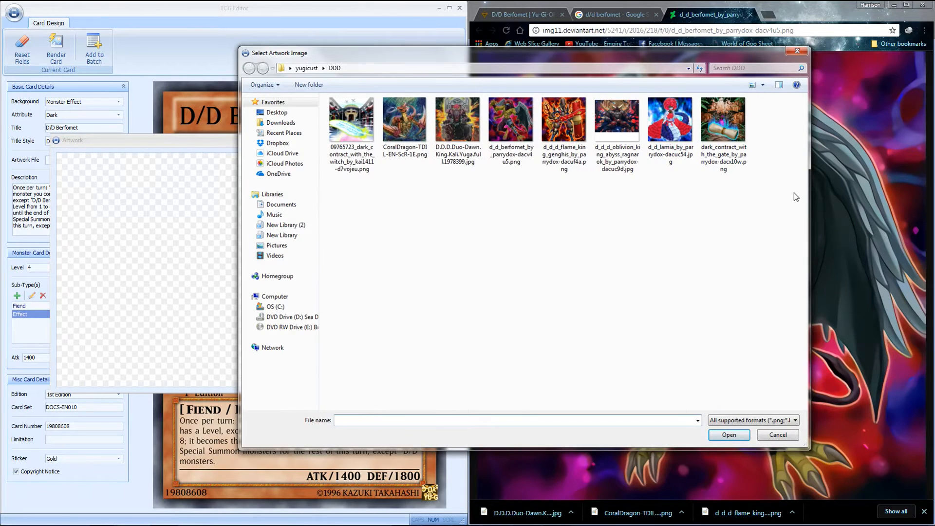
pyautogui.doubleClick(511, 127)
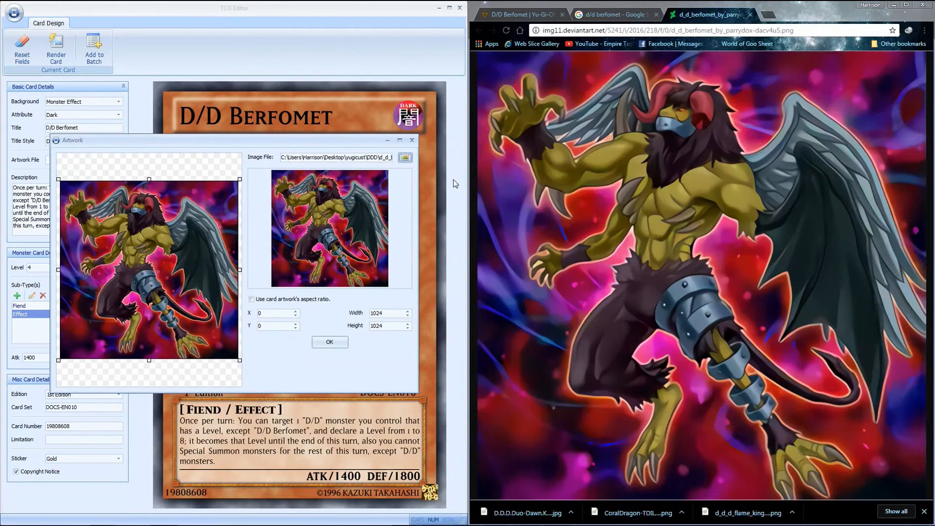
pyautogui.click(335, 343)
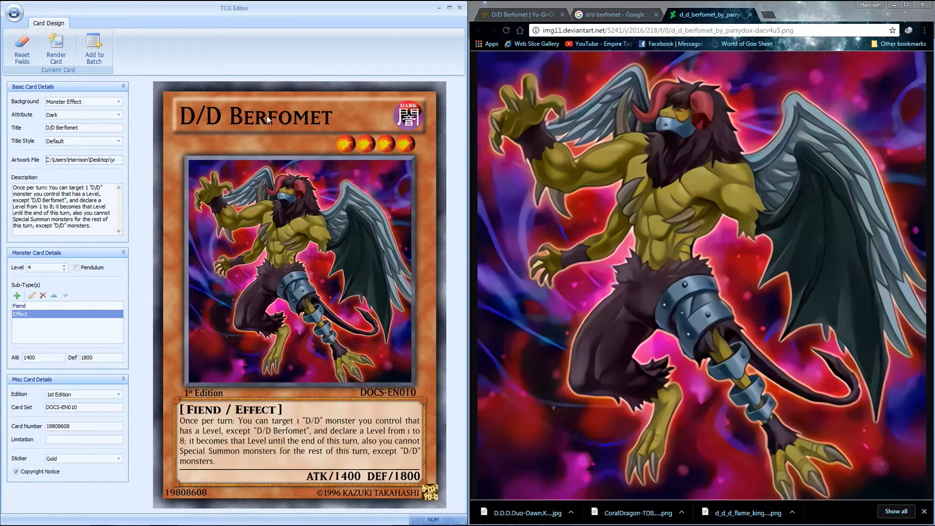
pyautogui.click(98, 57)
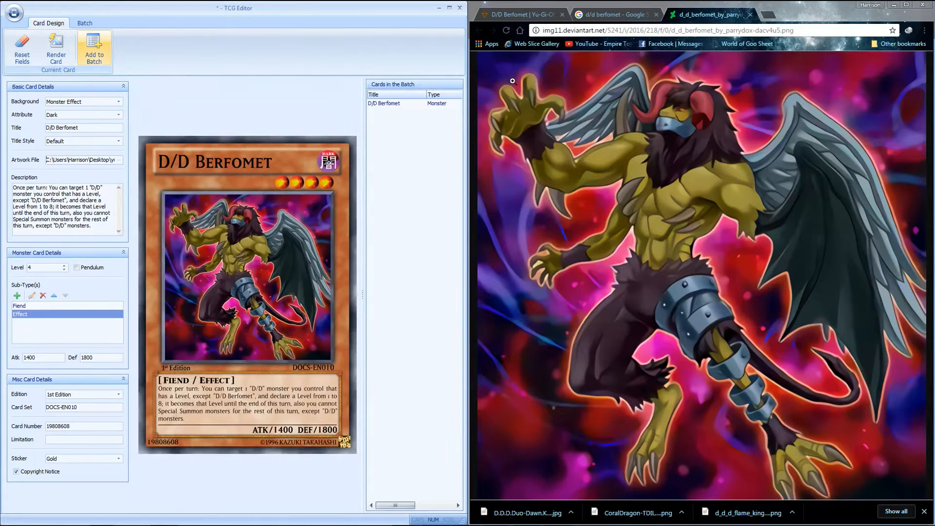
pyautogui.click(406, 104)
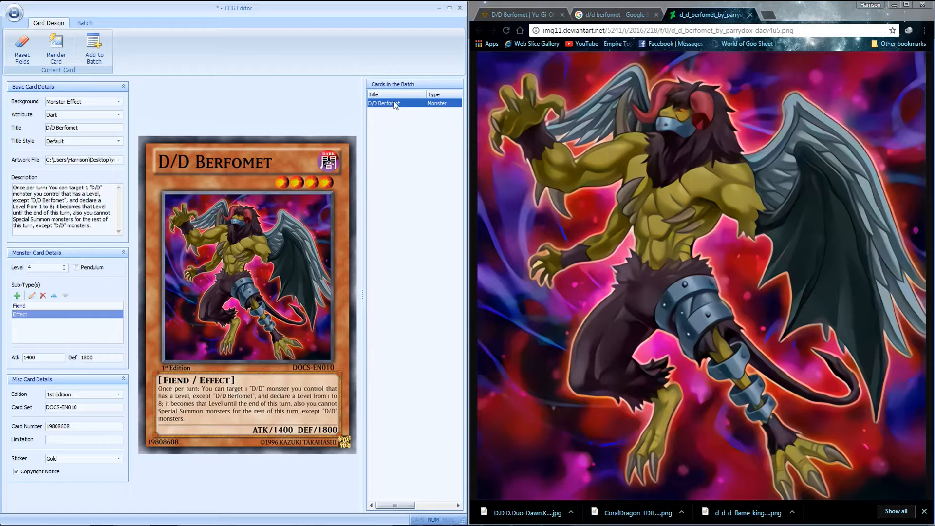
# Close the artwork tab, return to the wiki page, and check the deck screenshot 2017-02-15.png in Paint for another card
pyautogui.click(620, 35)
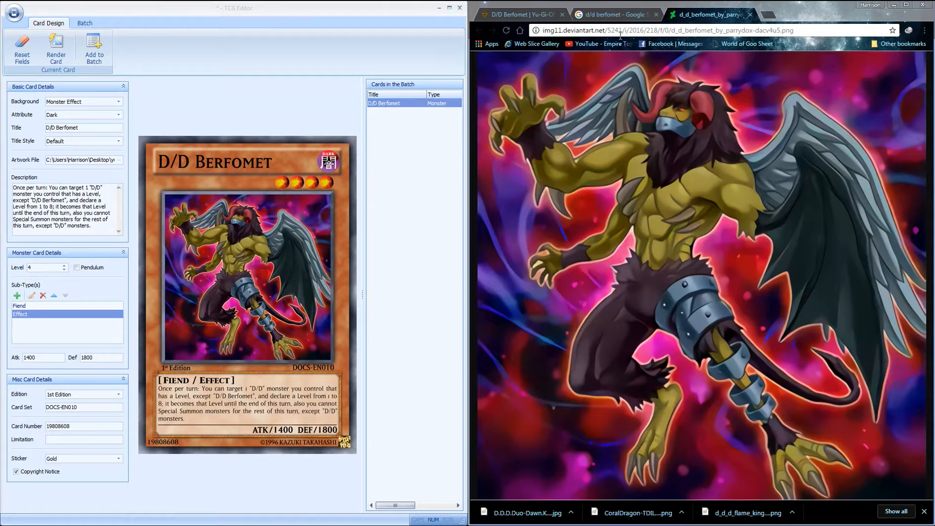
pyautogui.click(750, 15)
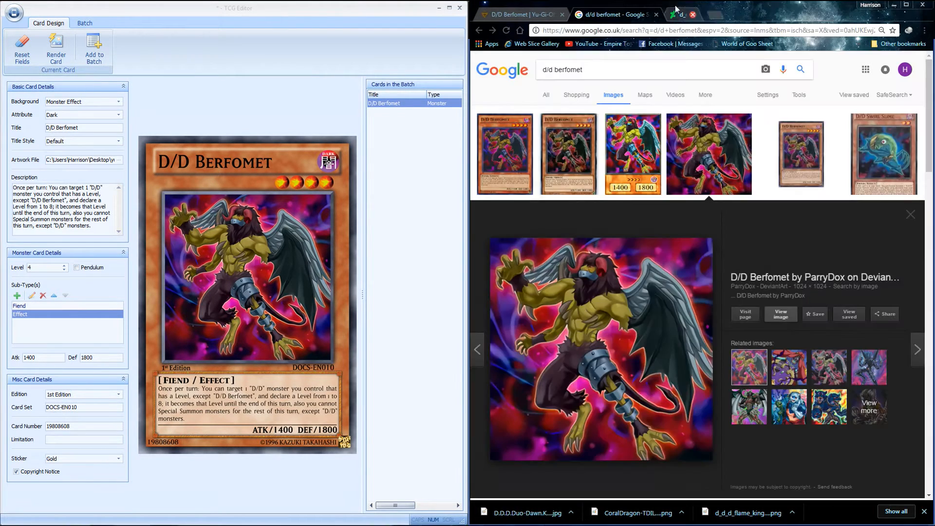
pyautogui.click(547, 12)
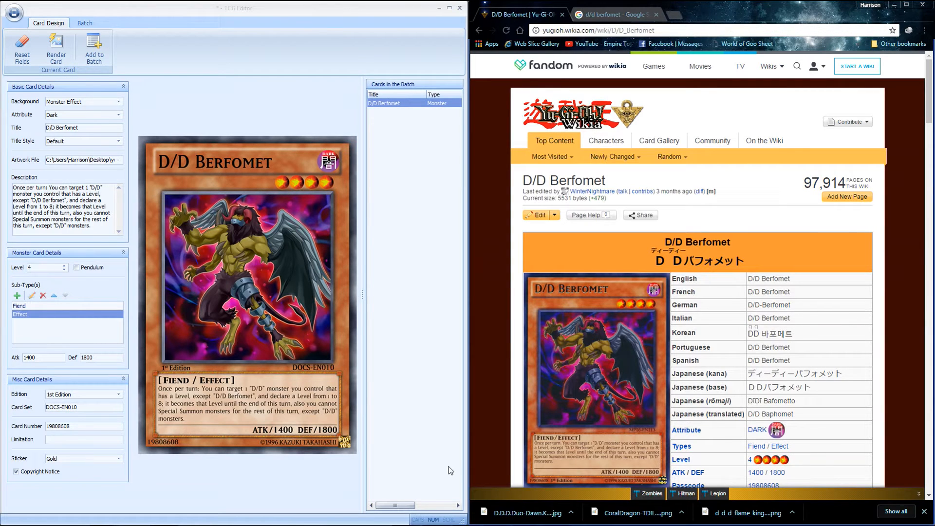
pyautogui.moveTo(535, 517)
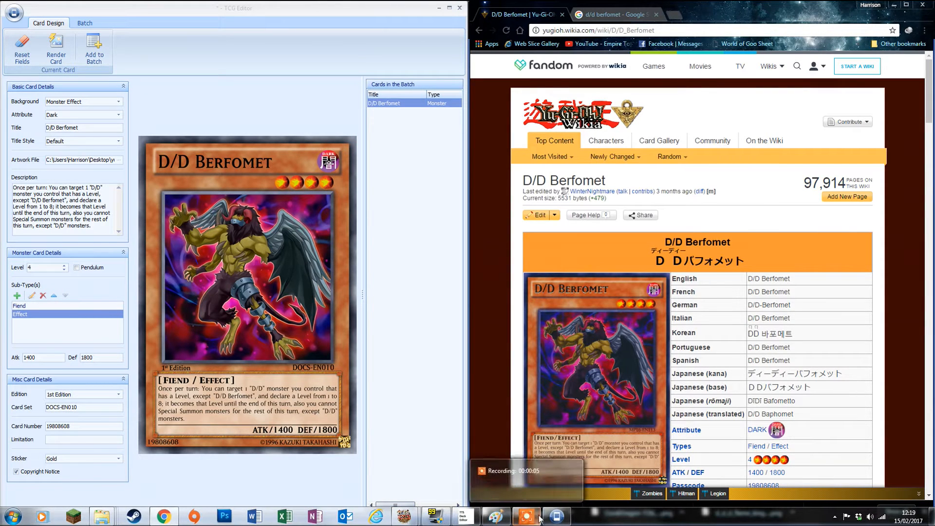
pyautogui.click(496, 516)
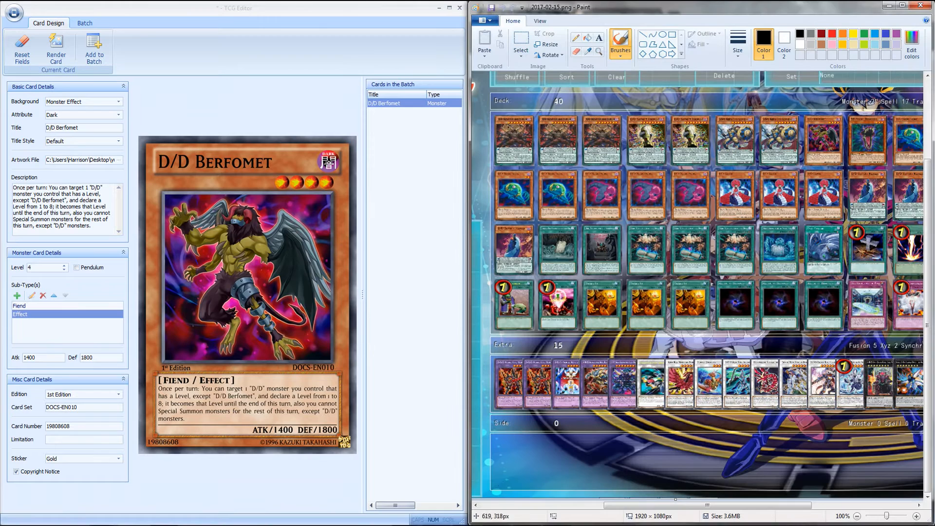
pyautogui.click(890, 6)
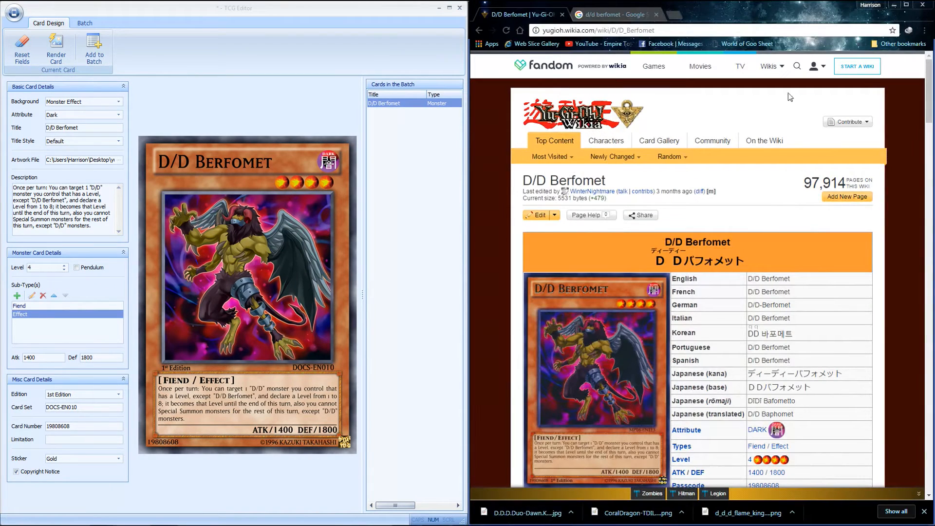
# Search the wiki for "d/d/d" and open the D/D/D Oblivion King Abyss Ragnarok page
pyautogui.click(795, 67)
pyautogui.write('d/d/d')
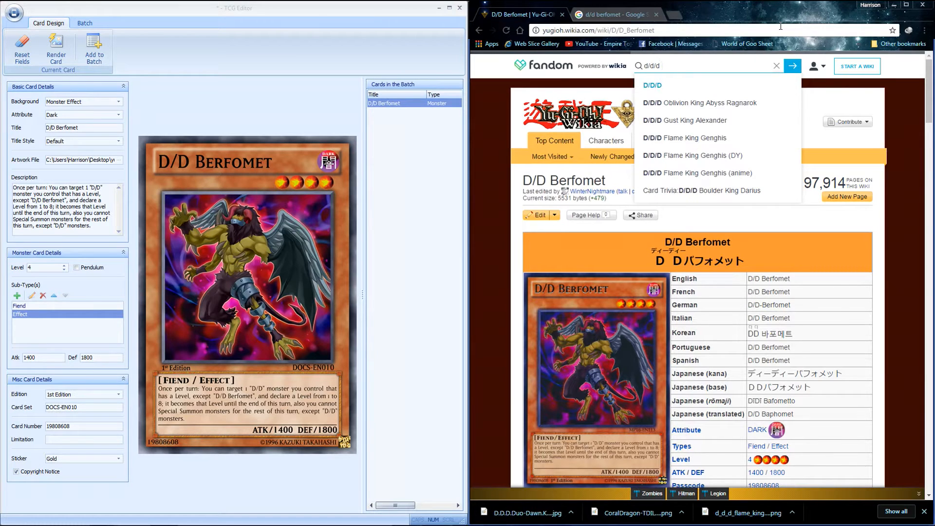
pyautogui.click(775, 103)
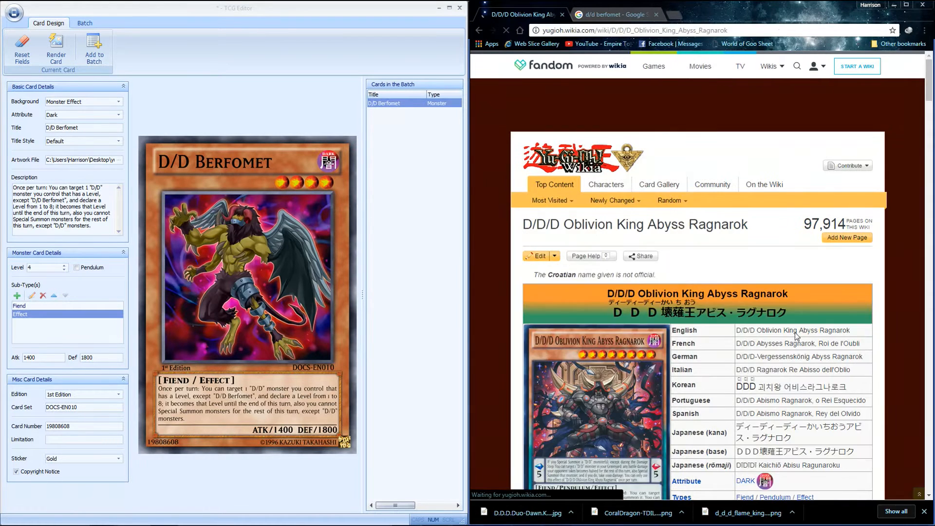
# Copy the English card name from the wiki and replace the Title in TCG Editor with "D/D/D Oblivion King Abyss Ragnarok"
pyautogui.moveTo(856, 334); pyautogui.dragTo(639, 317)
pyautogui.click(862, 292)
pyautogui.moveTo(861, 292); pyautogui.dragTo(739, 290)
pyautogui.hotkey('ctrl', 'c')
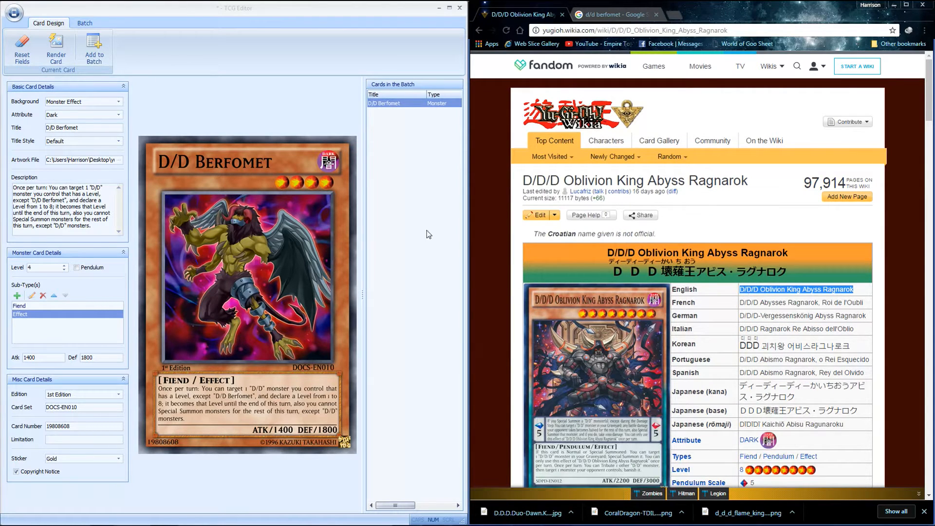
pyautogui.moveTo(81, 127); pyautogui.dragTo(46, 128)
pyautogui.hotkey('ctrl', 'v')
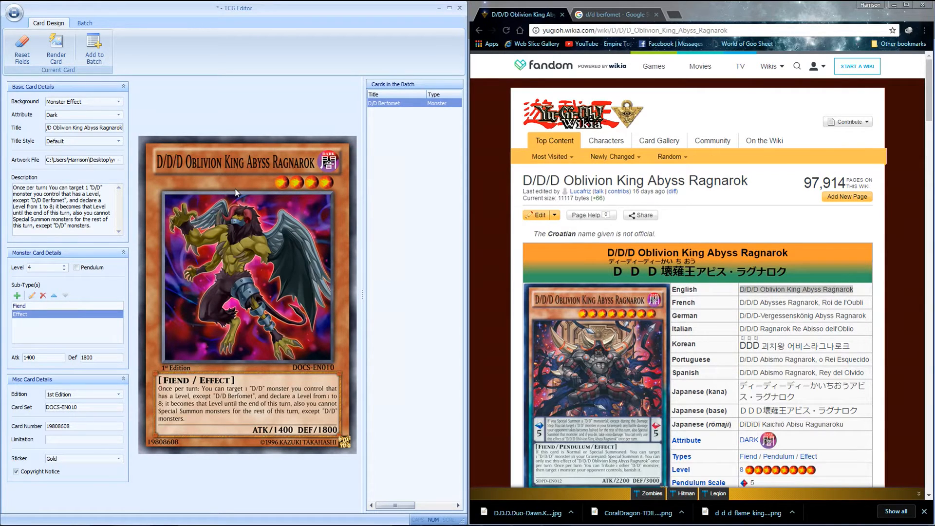
pyautogui.doubleClick(49, 128)
pyautogui.click(53, 127)
# Set the card's Level to 8 and turn it into a Pendulum card
pyautogui.doubleClick(65, 265)
pyautogui.click(64, 264)
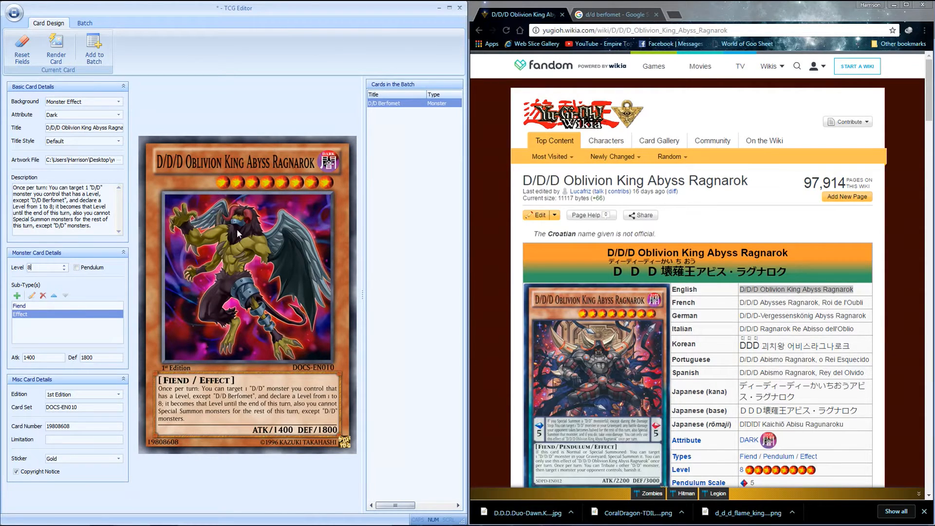
pyautogui.click(76, 268)
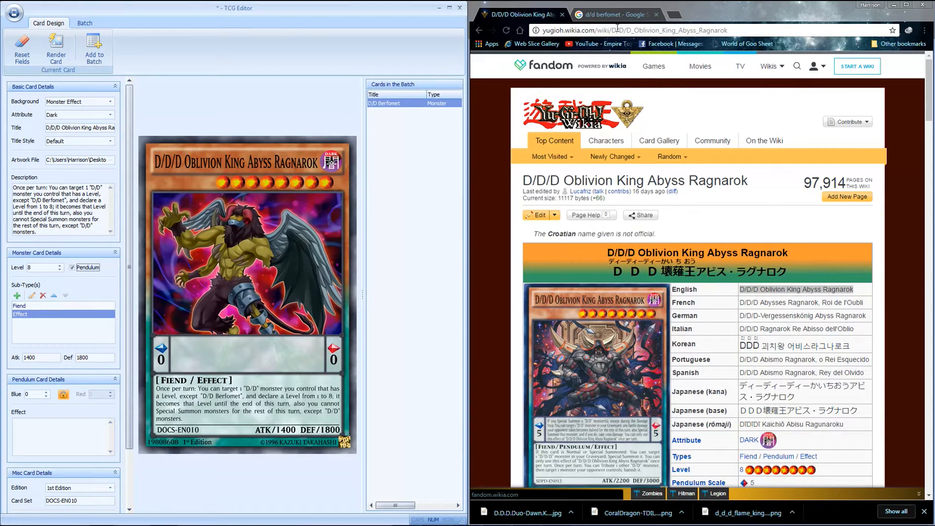
# Search Google Images for "d/d/d oblivion king abyss ragnarok" and preview the 1024 × 761 artwork from the results
pyautogui.click(619, 11)
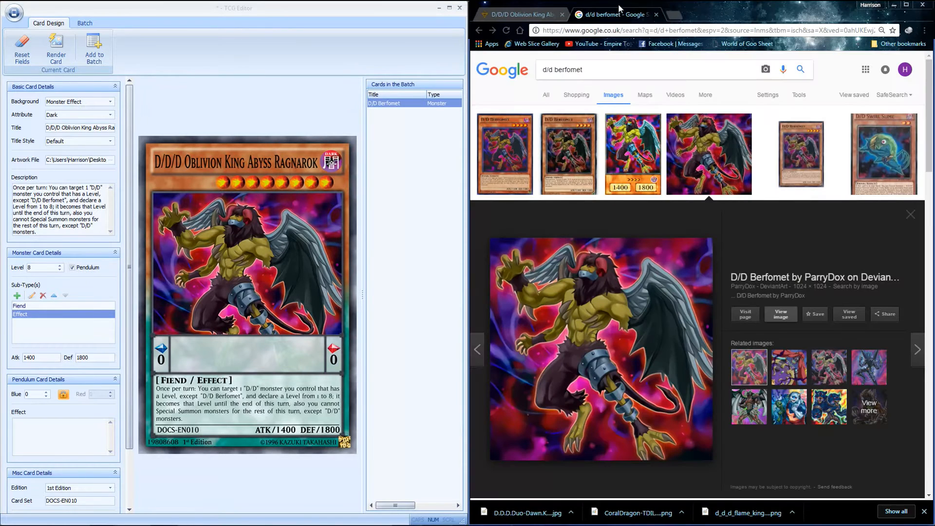
pyautogui.click(607, 72)
pyautogui.write('d')
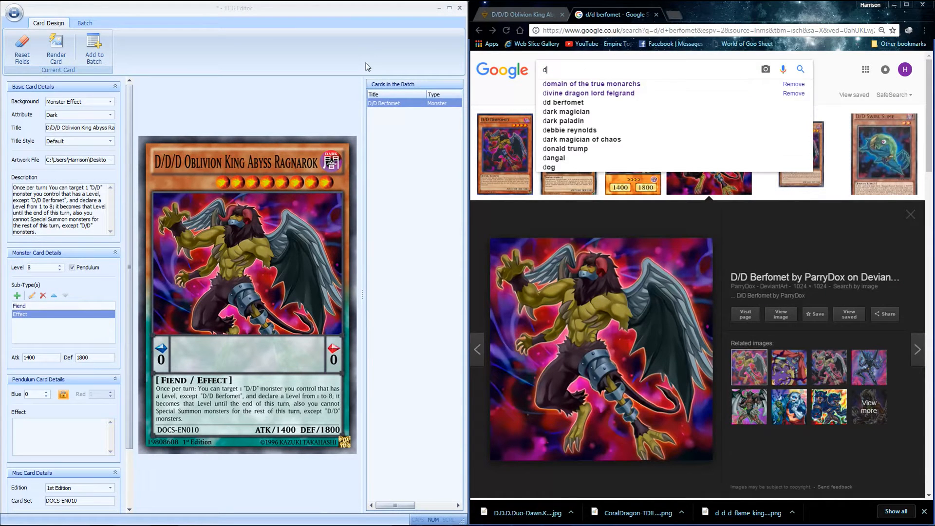
pyautogui.write('/d/d')
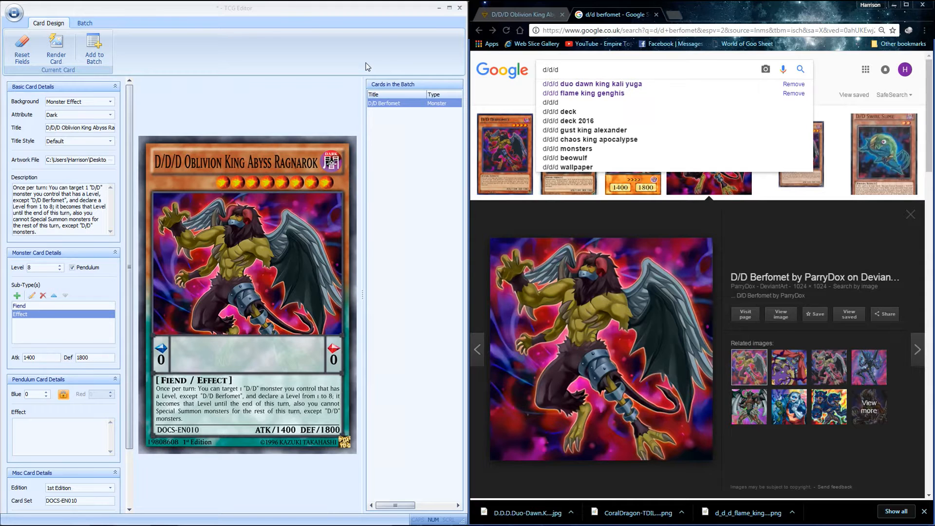
pyautogui.write(' oblivion king abyss ragnarok')
pyautogui.press('Return')
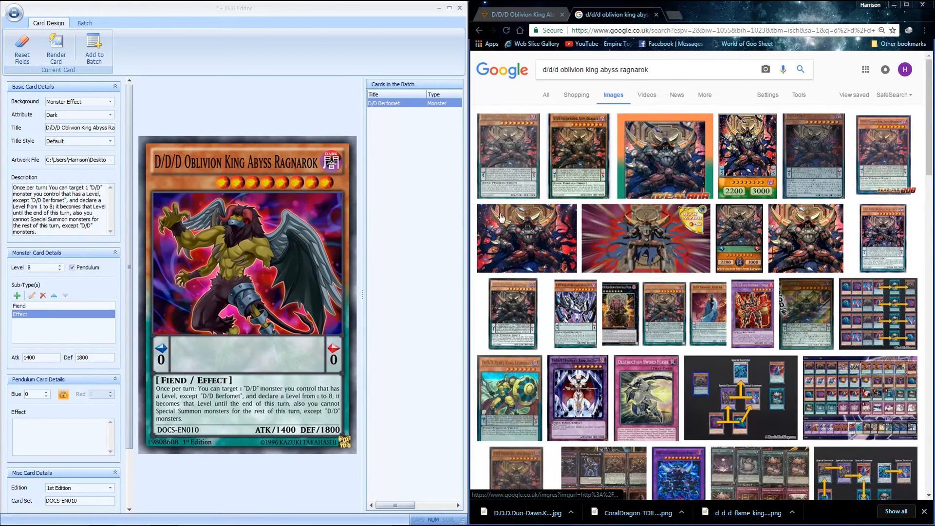
pyautogui.click(500, 218)
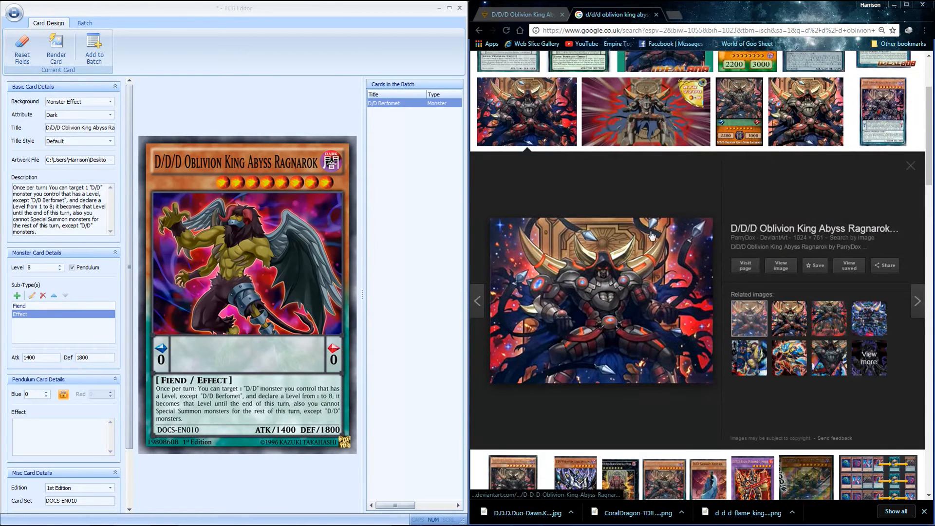
pyautogui.moveTo(527, 521)
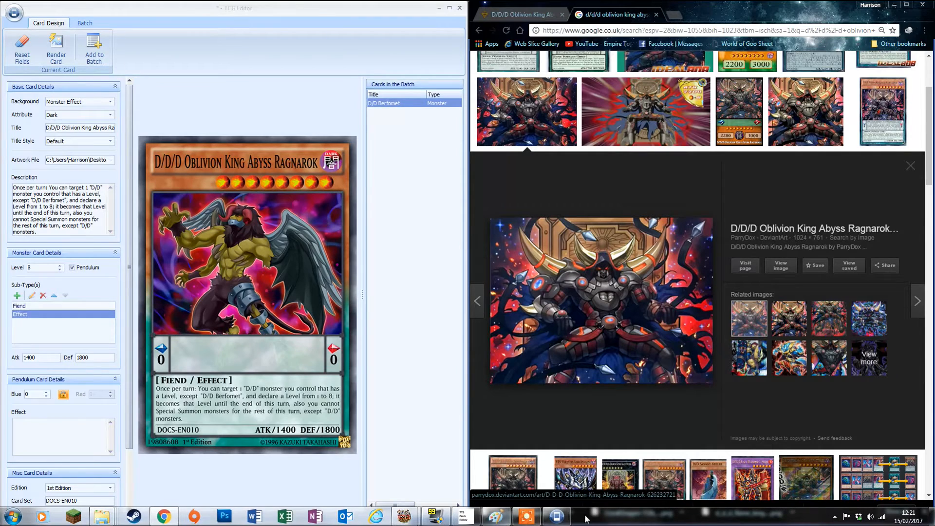
# Replace the card's artwork in TCG Editor with the saved D/D/D Oblivion King Abyss Ragnarok image from the DDD folder
pyautogui.click(113, 164)
pyautogui.click(408, 160)
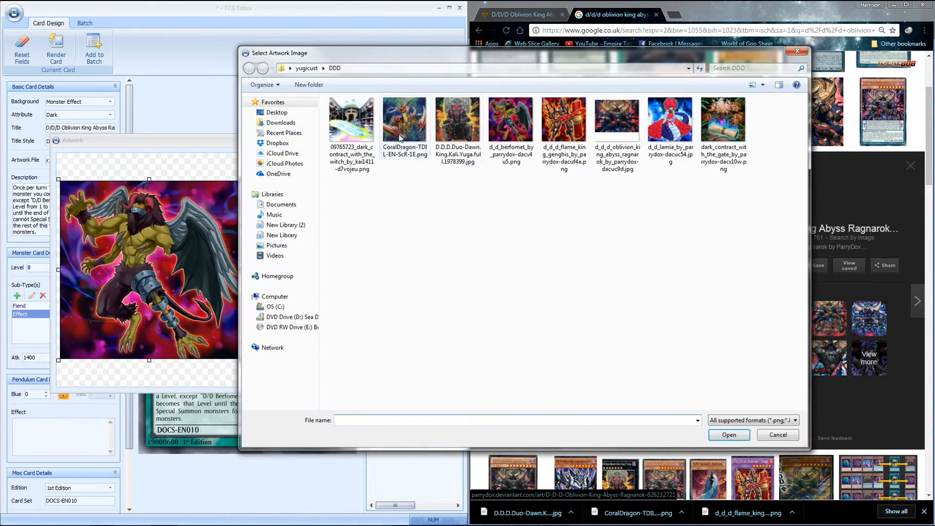
pyautogui.doubleClick(617, 136)
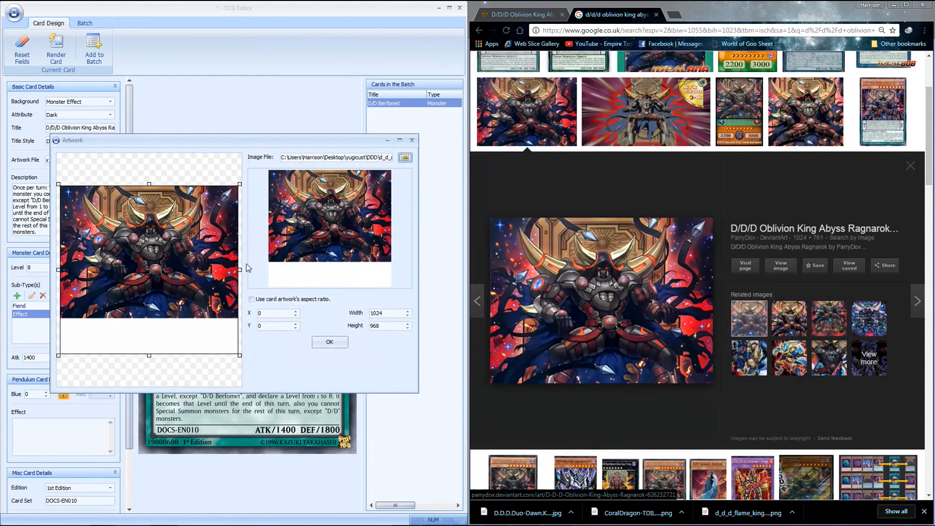
pyautogui.click(327, 343)
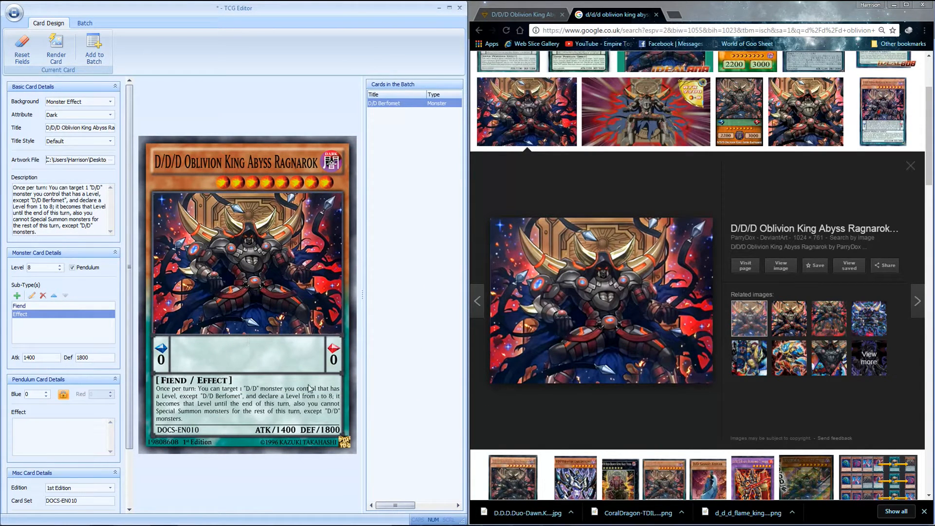
# Copy the English Monster Effect text from the wiki page and replace the card's Description in TCG Editor with it
pyautogui.click(531, 14)
pyautogui.scroll(-7, 771, 343)
pyautogui.moveTo(785, 372); pyautogui.dragTo(718, 329)
pyautogui.hotkey('ctrl', 'c')
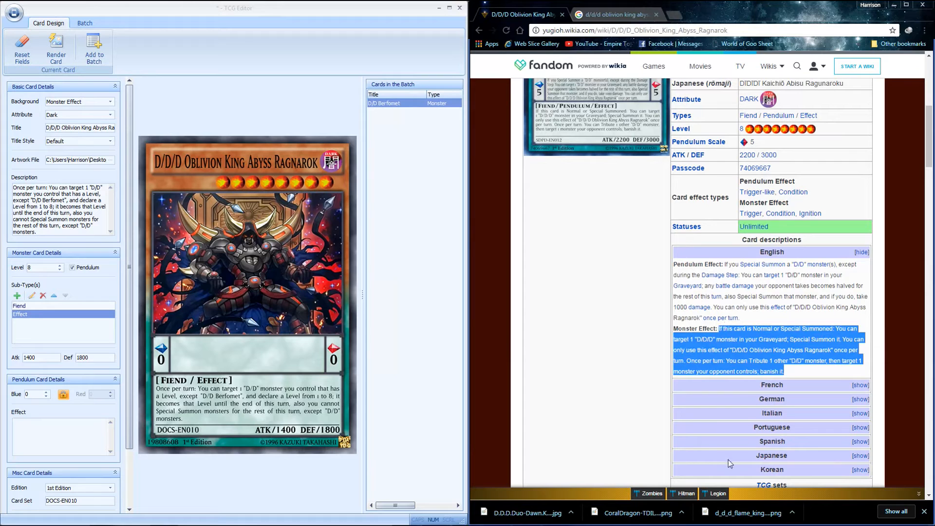
pyautogui.click(49, 213)
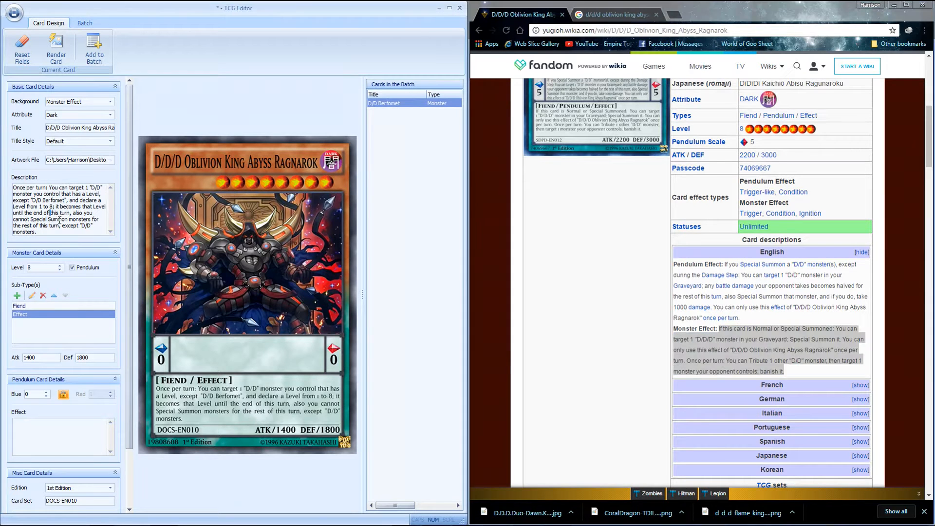
pyautogui.hotkey('ctrl', 'a')
pyautogui.hotkey('ctrl', 'v')
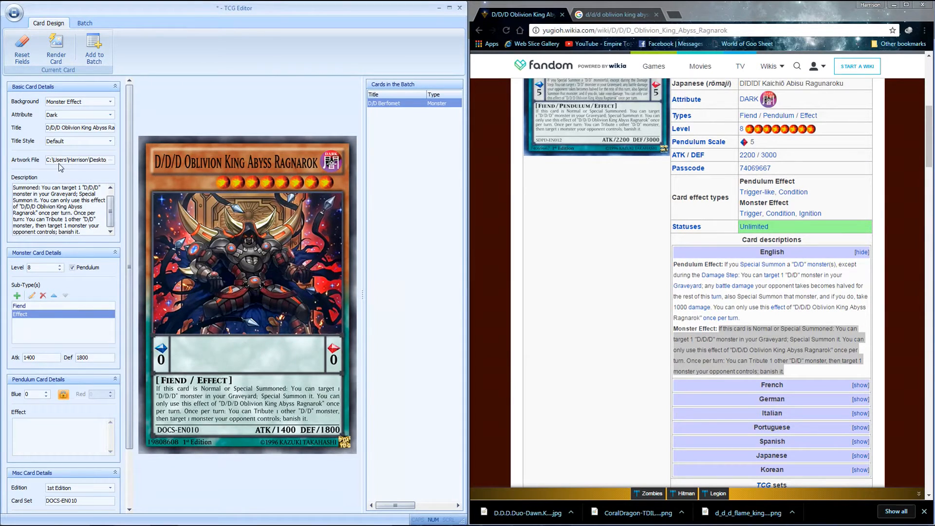
# Copy the English Pendulum Effect text from the wiki page into the Pendulum card's Effect text in TCG Editor
pyautogui.moveTo(751, 320); pyautogui.dragTo(729, 264)
pyautogui.hotkey('ctrl', 'c')
pyautogui.click(71, 445)
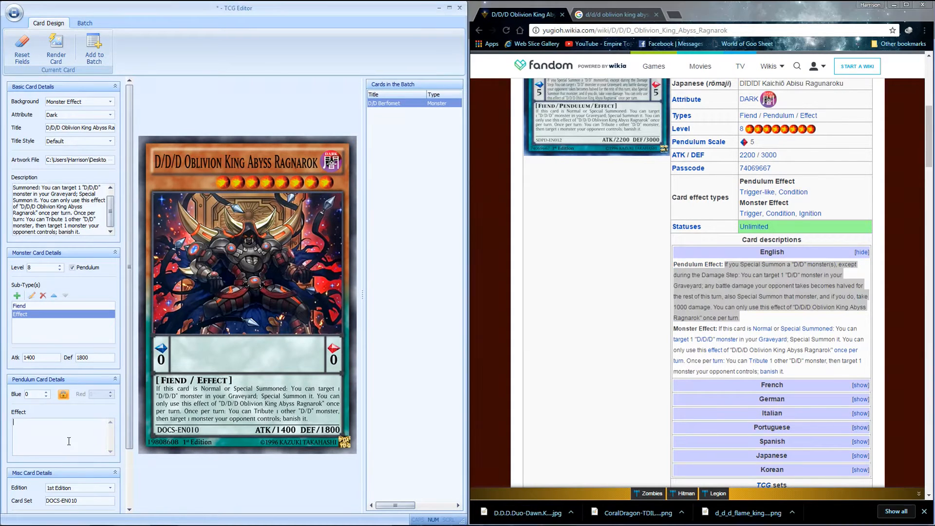
pyautogui.hotkey('ctrl', 'v')
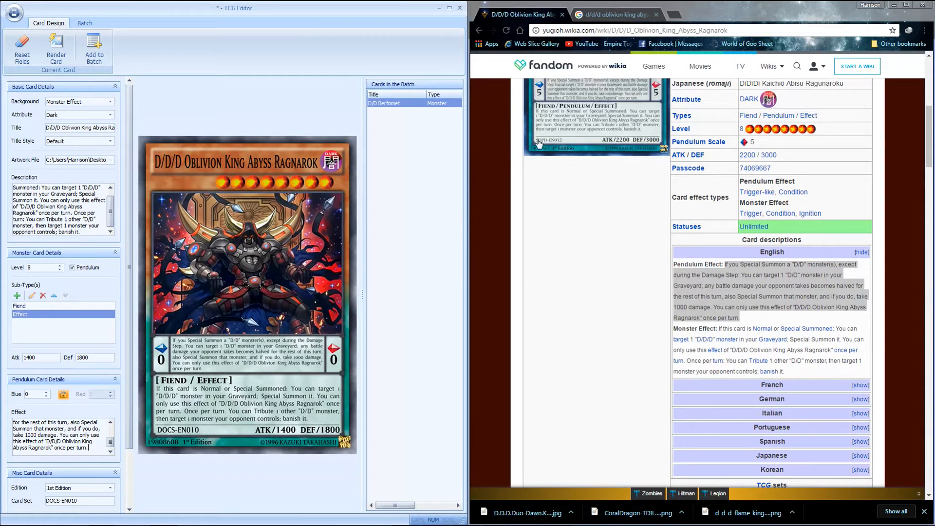
# Set the blue Pendulum scale to 5, Atk to 2200 and Def to 3000
pyautogui.click(46, 393)
pyautogui.click(46, 392)
pyautogui.click(47, 392)
pyautogui.write('2200')
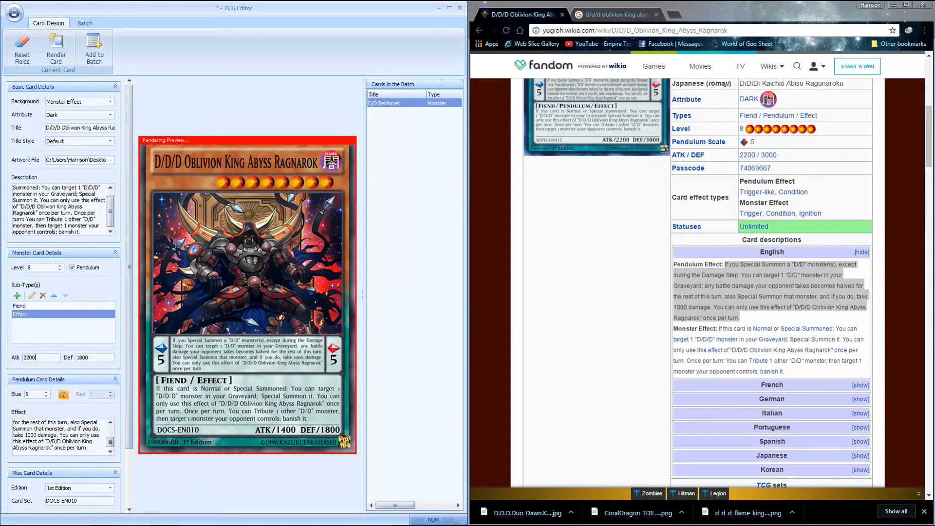
pyautogui.press('BackSpace')
pyautogui.press('BackSpace')
pyautogui.press('BackSpace')
# Replace the Card Set code with SDPD-EN012
pyautogui.click(96, 503)
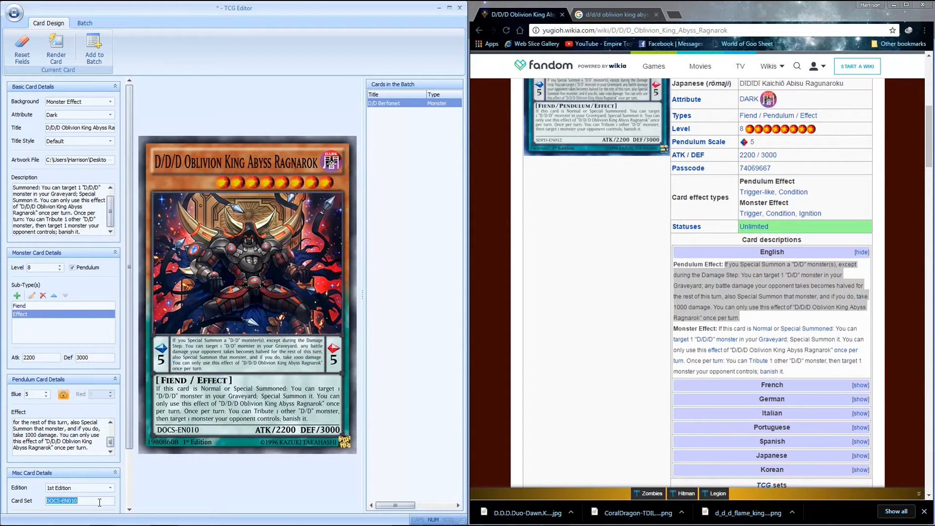
pyautogui.write('SDPD')
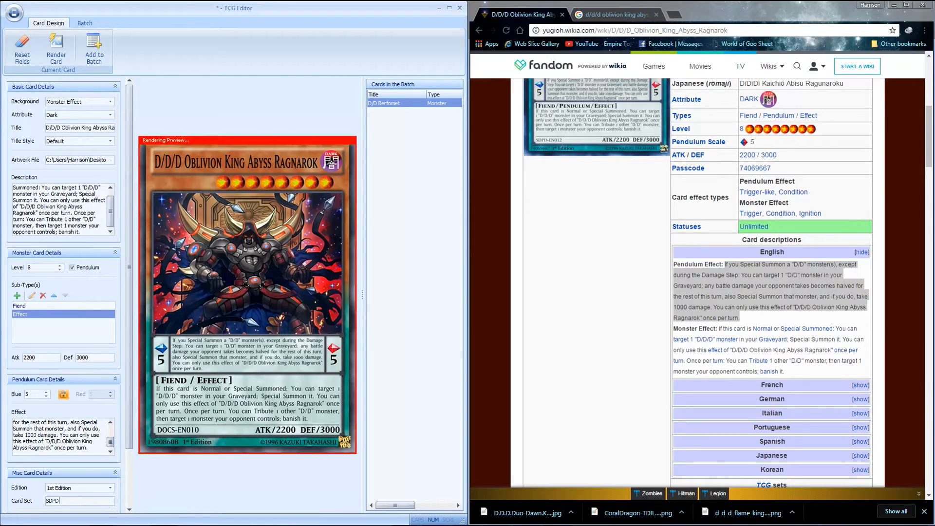
pyautogui.write('-EN012')
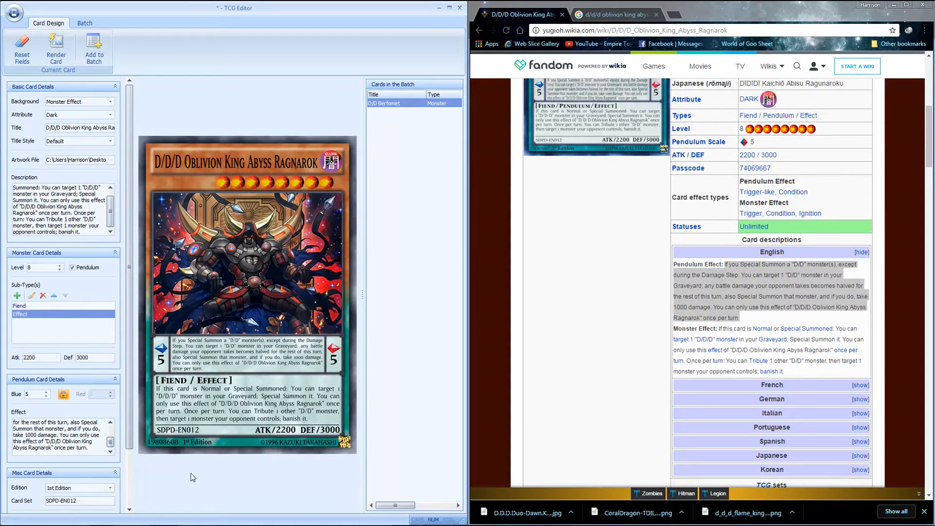
# Copy the Passcode 74069667 from the Abyss Ragnarok wiki page into the card's Card Number in TCG Editor
pyautogui.moveTo(773, 168); pyautogui.dragTo(739, 168)
pyautogui.click(99, 472)
pyautogui.scroll(-3, 100, 473)
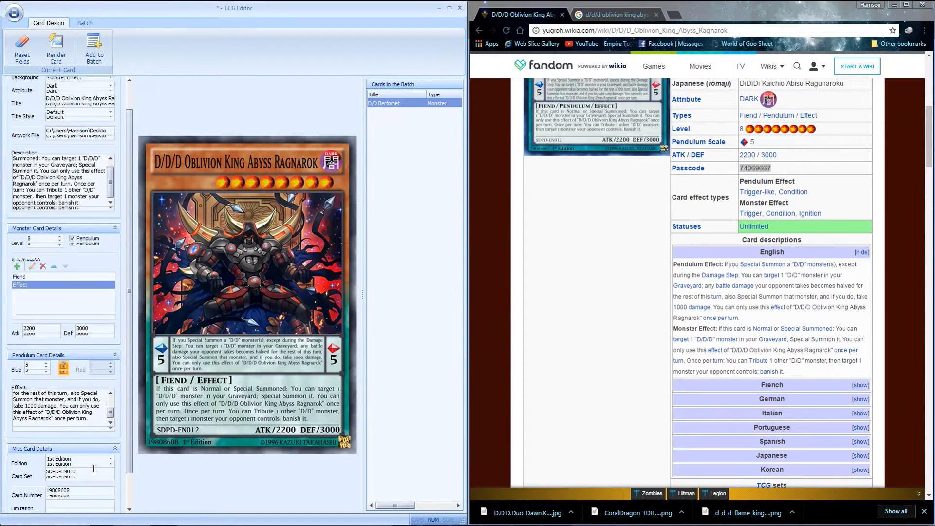
pyautogui.doubleClick(79, 453)
pyautogui.hotkey('ctrl', 'v')
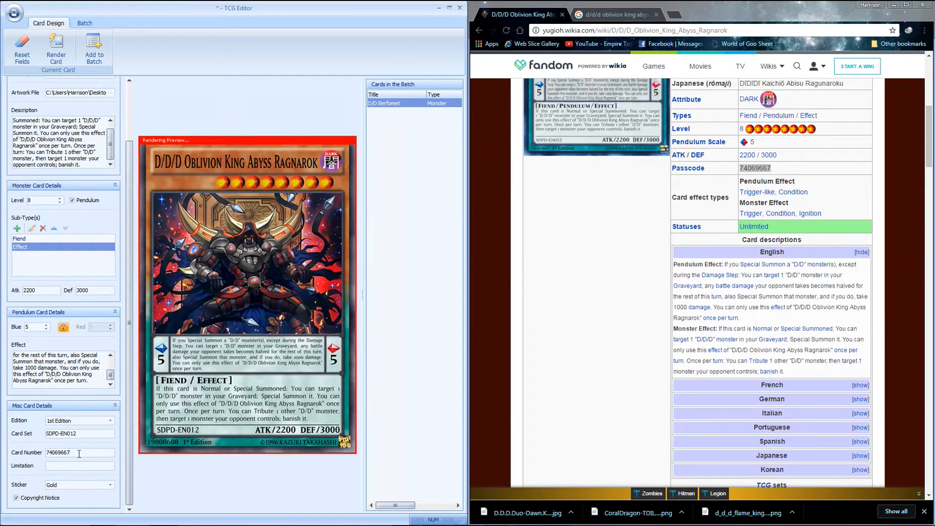
pyautogui.scroll(3, 79, 453)
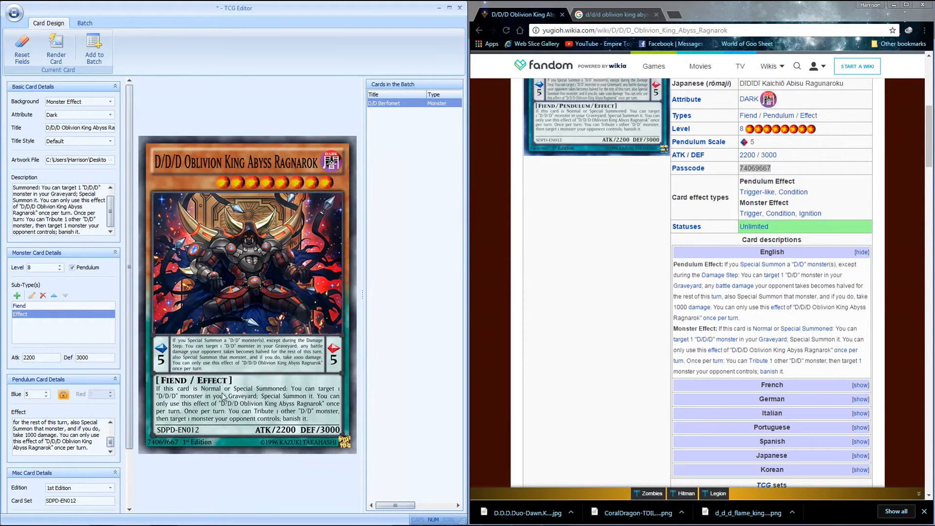
# Add the D/D/D Oblivion King Abyss Ragnarok card to the batch and select its entry there
pyautogui.click(95, 56)
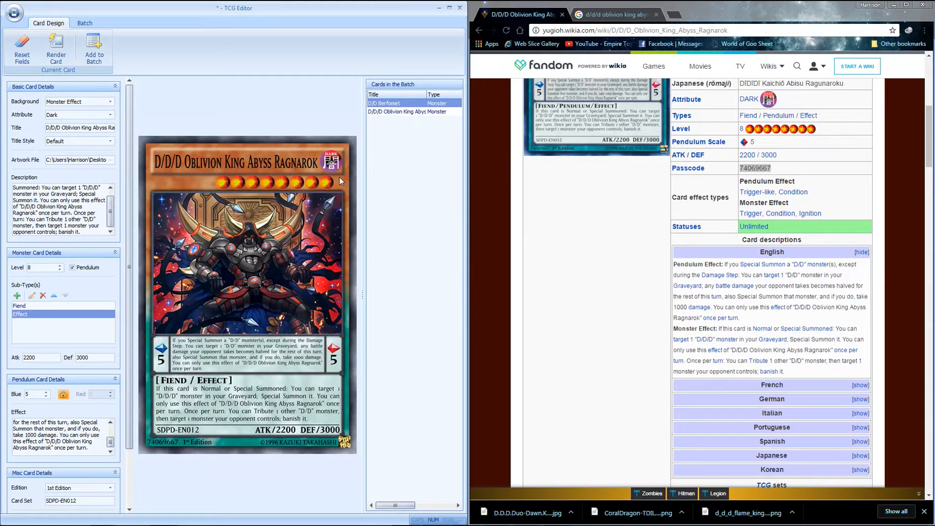
pyautogui.click(387, 112)
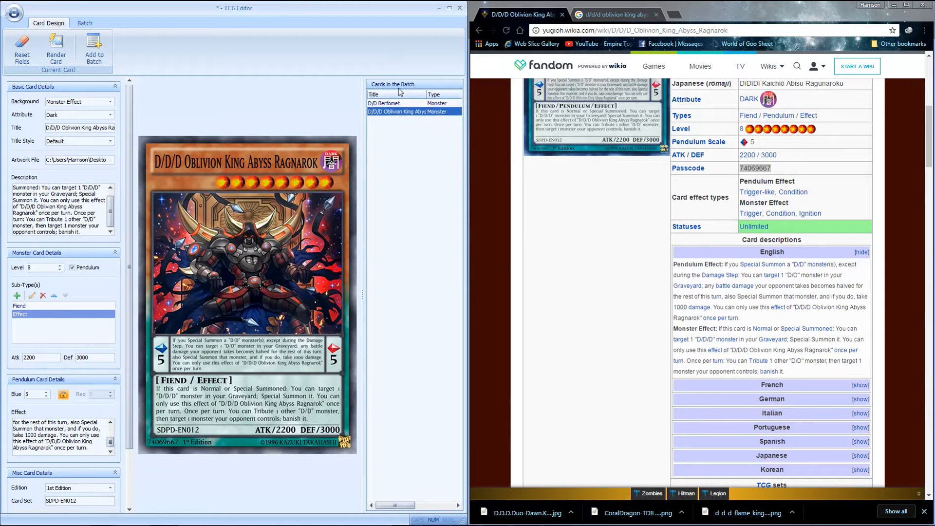
# Open the batched D/D Berfomet card for editing, discard the changes and reselect D/D/D Oblivion King Abyss Ragnarok in the batch
pyautogui.click(385, 105)
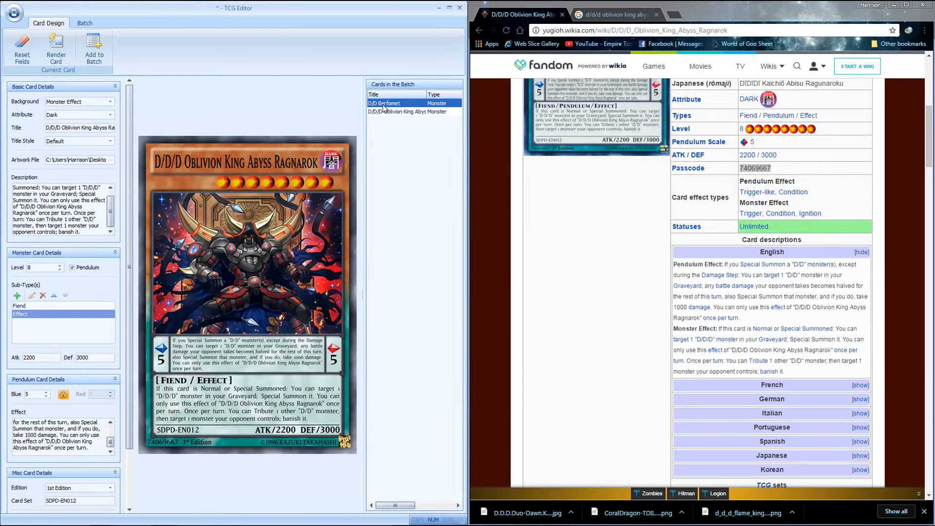
pyautogui.doubleClick(384, 105)
pyautogui.moveTo(91, 226); pyautogui.dragTo(77, 209)
pyautogui.click(237, 49)
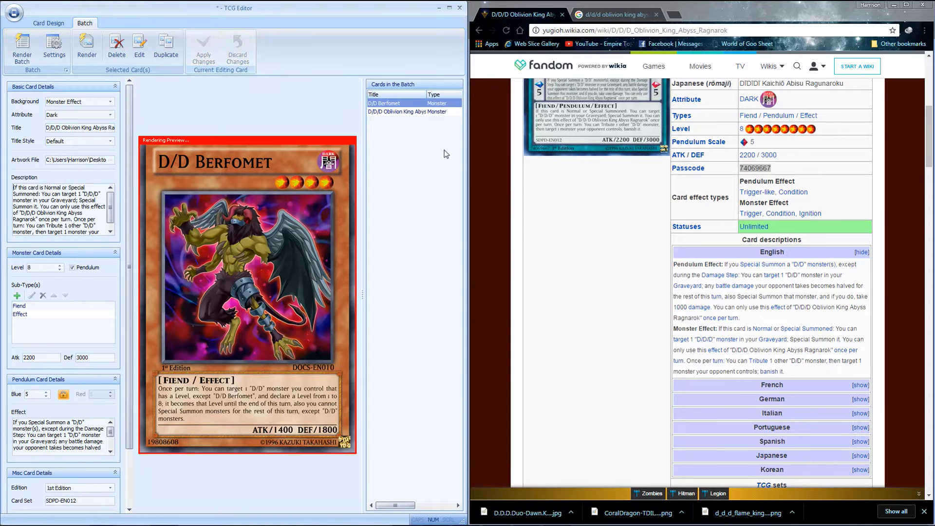
pyautogui.click(401, 112)
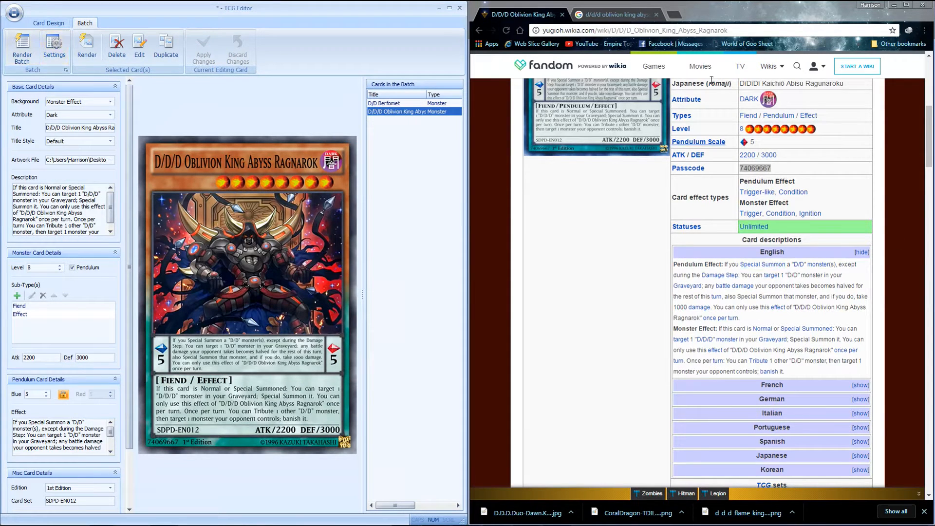
# Change the current card's Background to Spell
pyautogui.moveTo(669, 510)
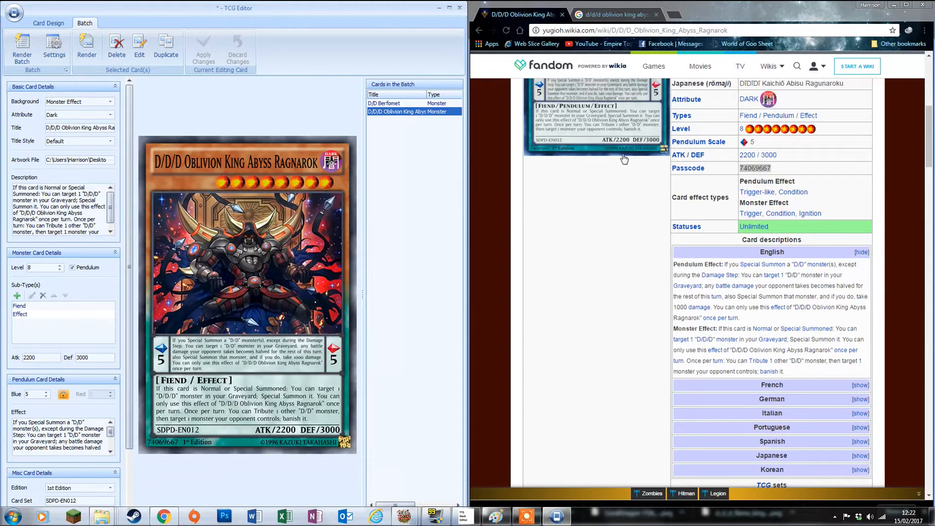
pyautogui.click(69, 102)
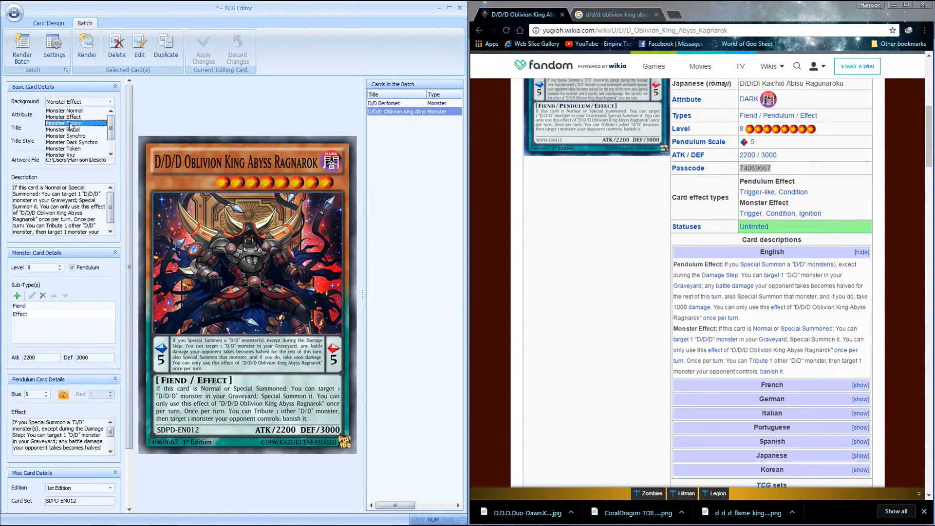
pyautogui.scroll(-1, 83, 136)
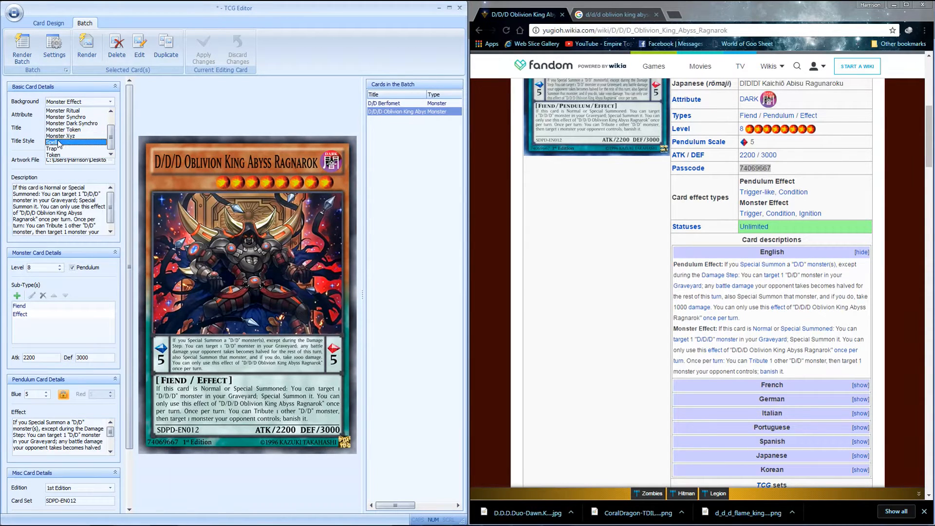
pyautogui.click(59, 142)
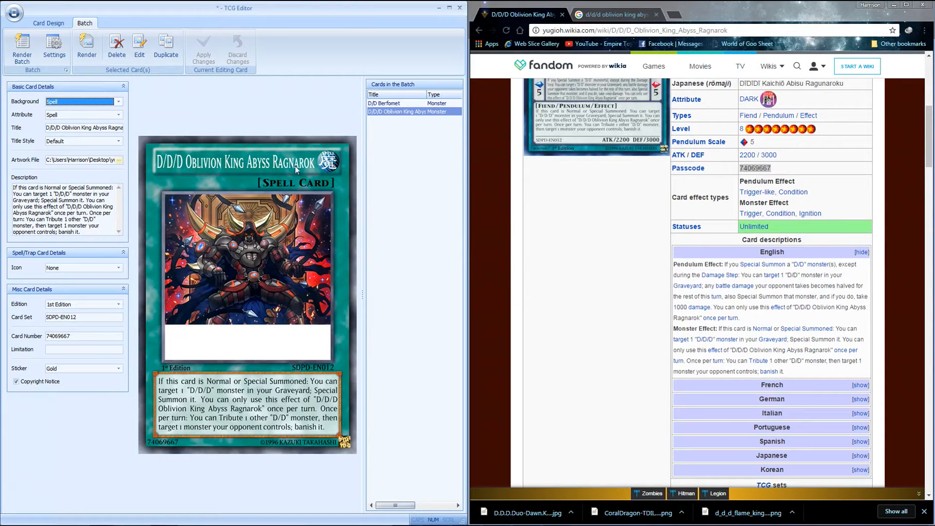
# Try the Black, Gold, Silver and Ultra-Rare title styles on the spell card and return Title Style to Default
pyautogui.click(85, 141)
pyautogui.click(83, 157)
pyautogui.click(99, 141)
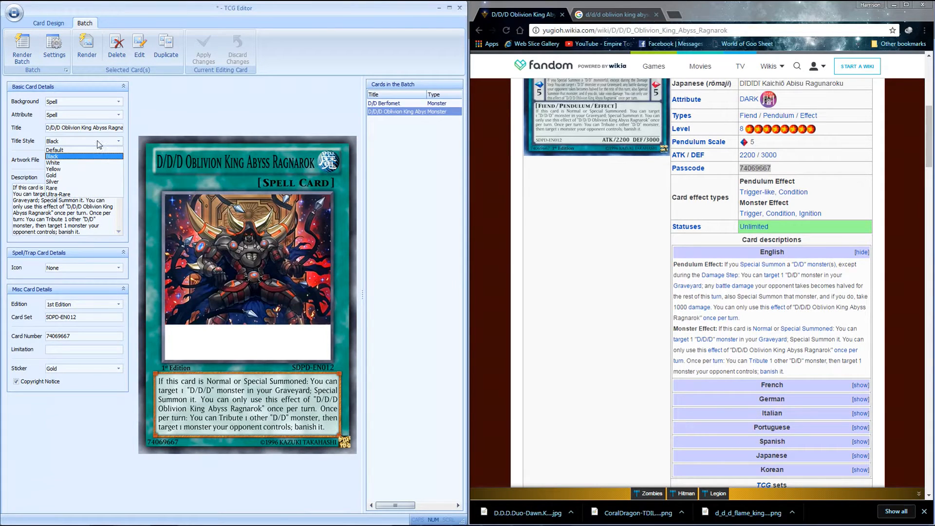
pyautogui.click(82, 176)
pyautogui.click(114, 143)
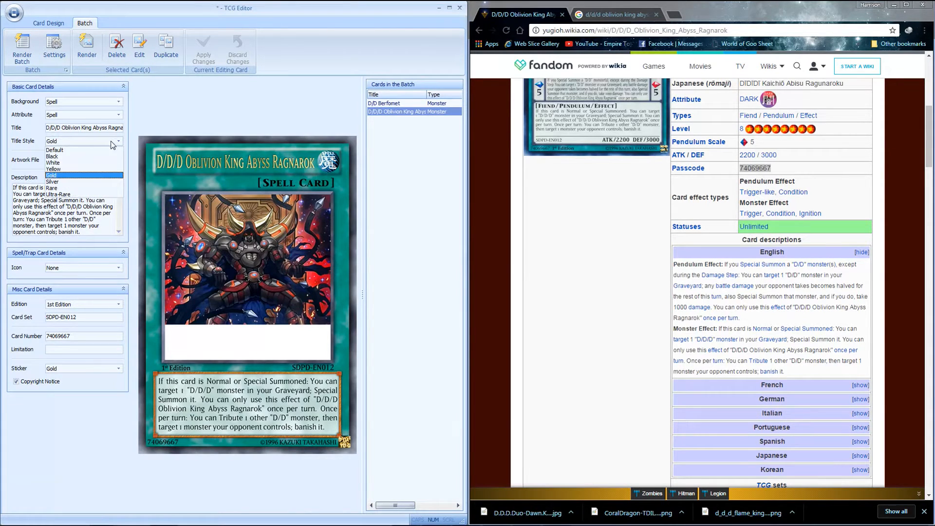
pyautogui.click(90, 182)
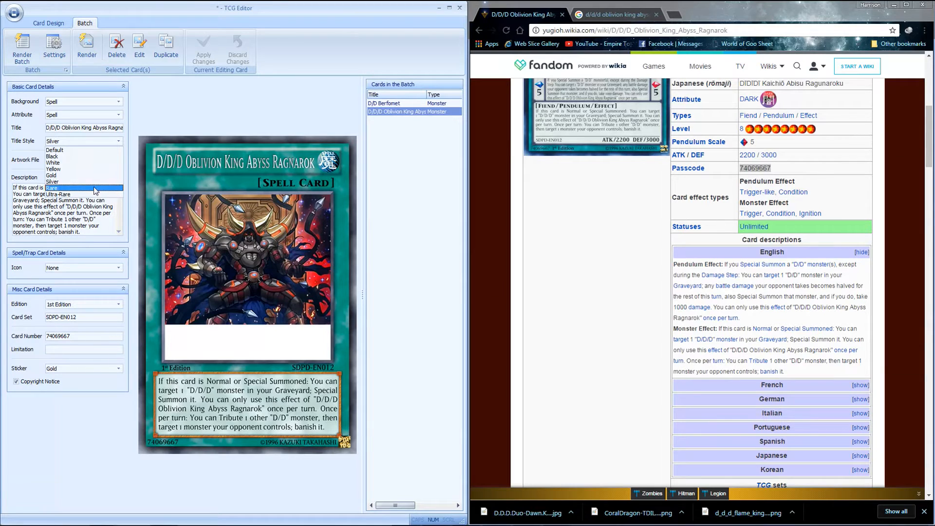
pyautogui.click(59, 194)
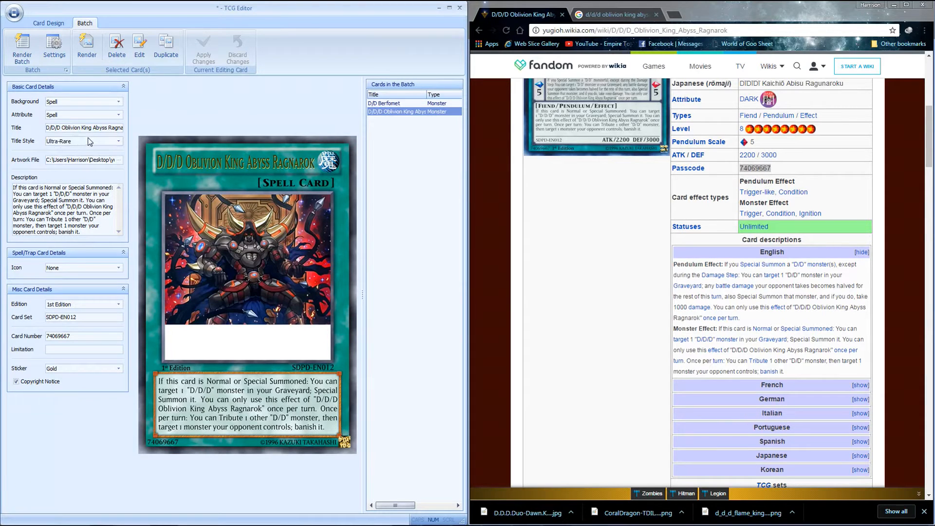
pyautogui.click(88, 141)
pyautogui.click(68, 149)
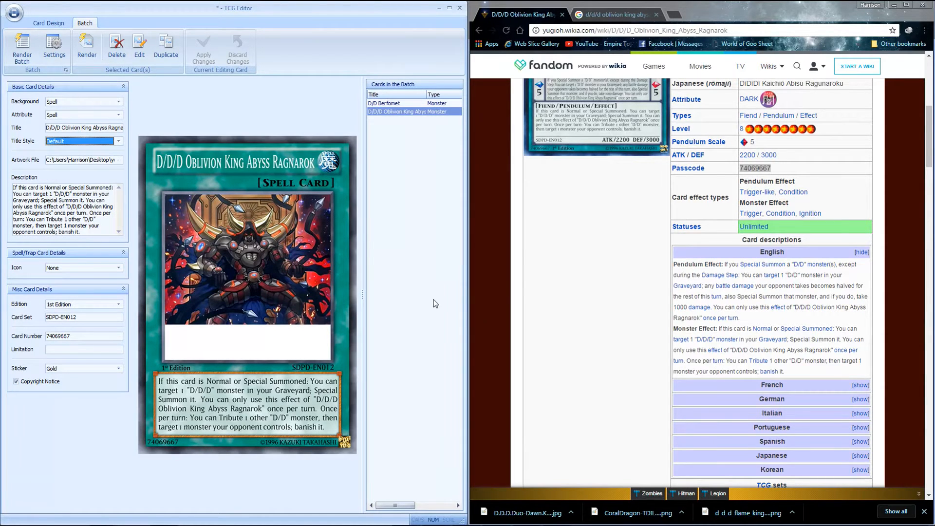
# Search the wiki in the browser for "dark contract with the gate" and open that card's page at its description
pyautogui.click(642, 210)
pyautogui.scroll(7, 642, 211)
pyautogui.click(794, 64)
pyautogui.write('dark contract with the gate')
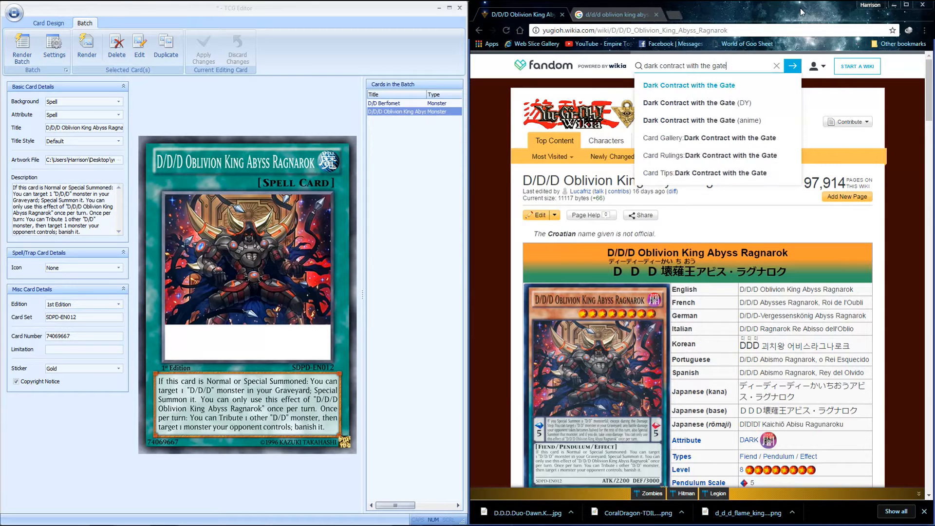
pyautogui.press('Return')
pyautogui.scroll(-5, 797, 320)
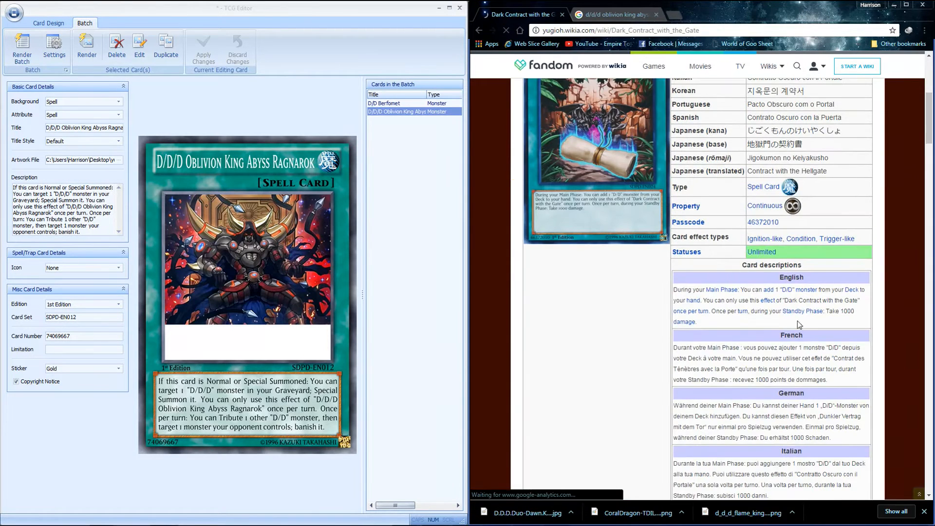
# Copy the English card description from the wiki page and replace the spell card's Description in TCG Editor with it
pyautogui.moveTo(703, 325); pyautogui.dragTo(674, 294)
pyautogui.hotkey('ctrl', 'c')
pyautogui.hotkey('alt', 'Tab')
pyautogui.hotkey('ctrl', 'a')
pyautogui.hotkey('ctrl', 'v')
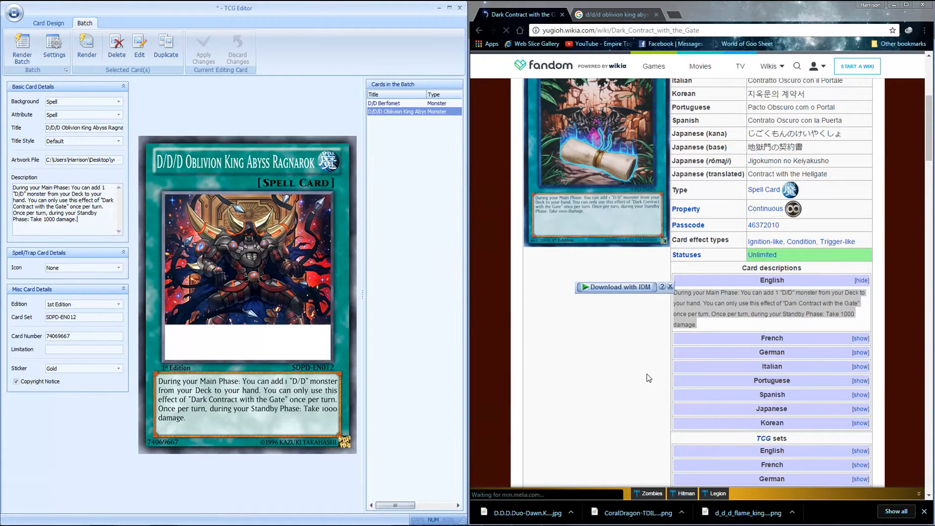
# Expand the English TCG sets on the wiki page and copy DOCS-EN093 over the card's Card Set code
pyautogui.click(648, 378)
pyautogui.scroll(1, 702, 344)
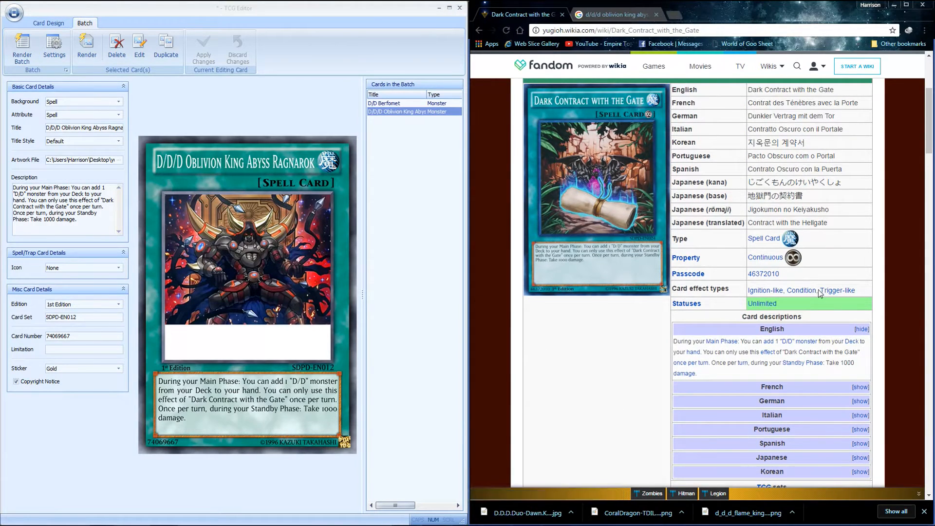
pyautogui.scroll(-4, 818, 329)
pyautogui.click(860, 304)
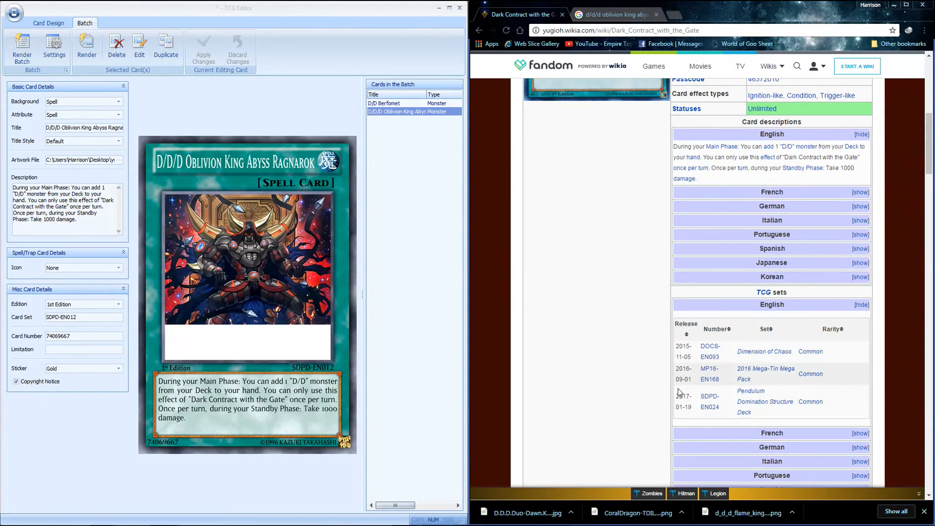
pyautogui.moveTo(724, 411); pyautogui.dragTo(702, 396)
pyautogui.moveTo(726, 363); pyautogui.dragTo(705, 347)
pyautogui.hotkey('ctrl', 'c')
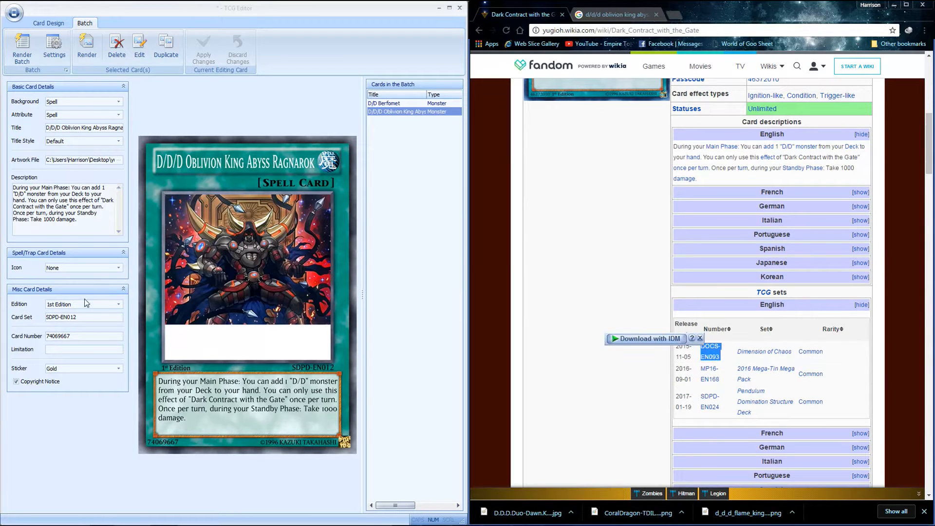
pyautogui.tripleClick(80, 317)
pyautogui.hotkey('ctrl', 'v')
# Replace the Card Number with the wiki page's Passcode 46372010 and set the spell card's Icon to Continuous
pyautogui.scroll(5, 614, 202)
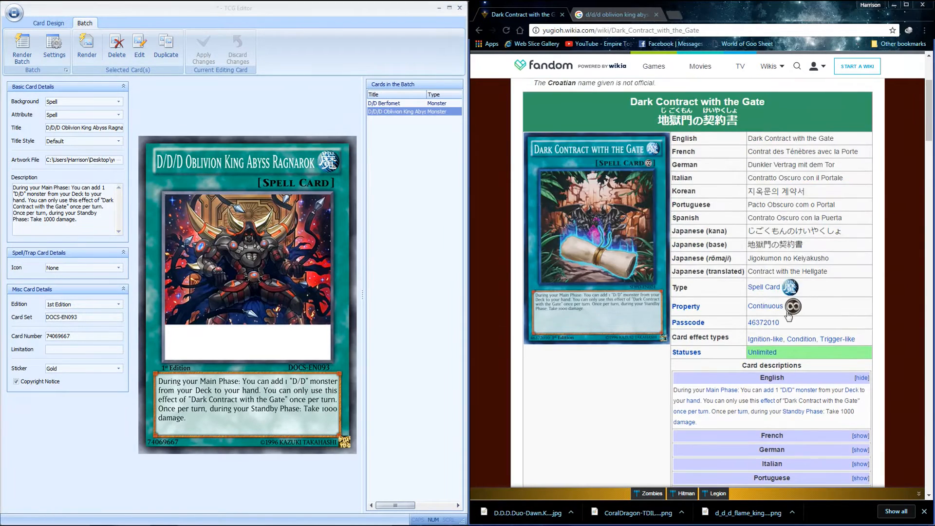
pyautogui.moveTo(787, 323); pyautogui.dragTo(747, 322)
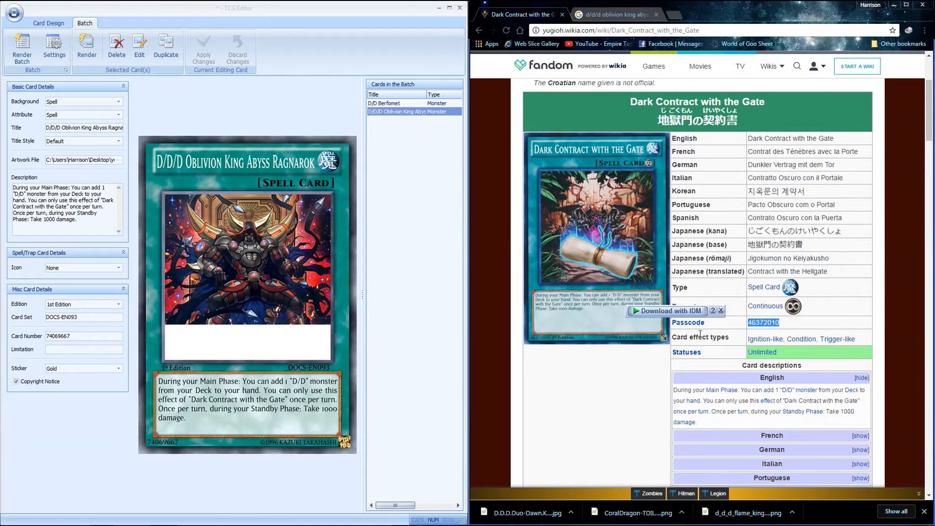
pyautogui.hotkey('ctrl', 'c')
pyautogui.tripleClick(81, 336)
pyautogui.hotkey('ctrl', 'v')
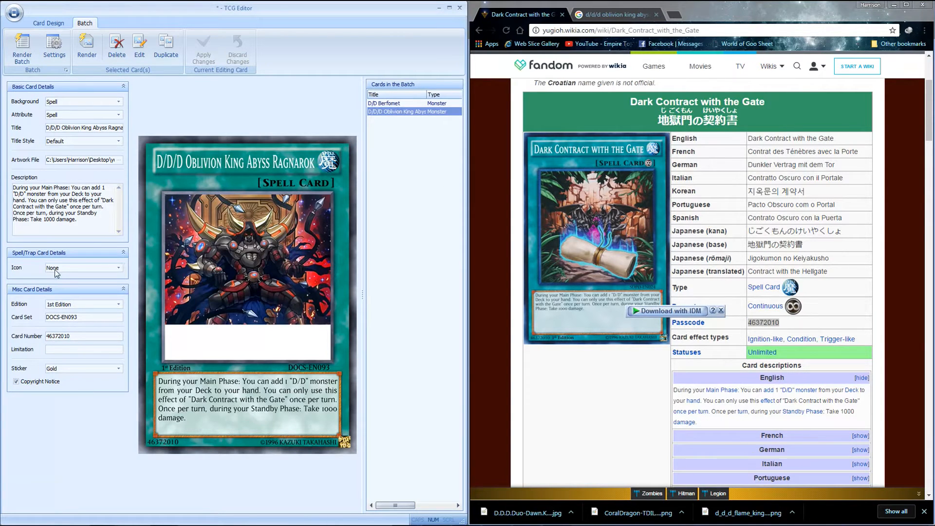
pyautogui.click(59, 267)
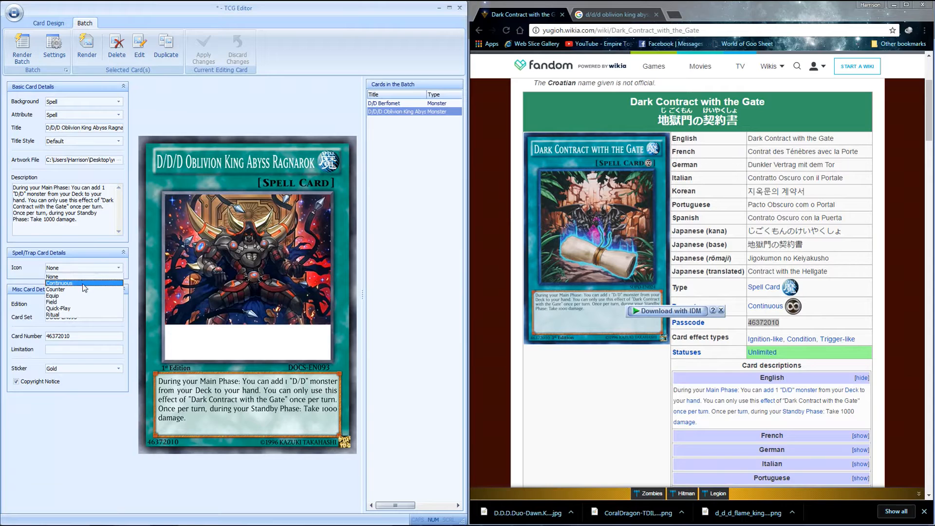
pyautogui.click(84, 285)
# Try other spell icons such as Counter and Quick-Play on the card and return the Icon to Continuous
pyautogui.click(71, 266)
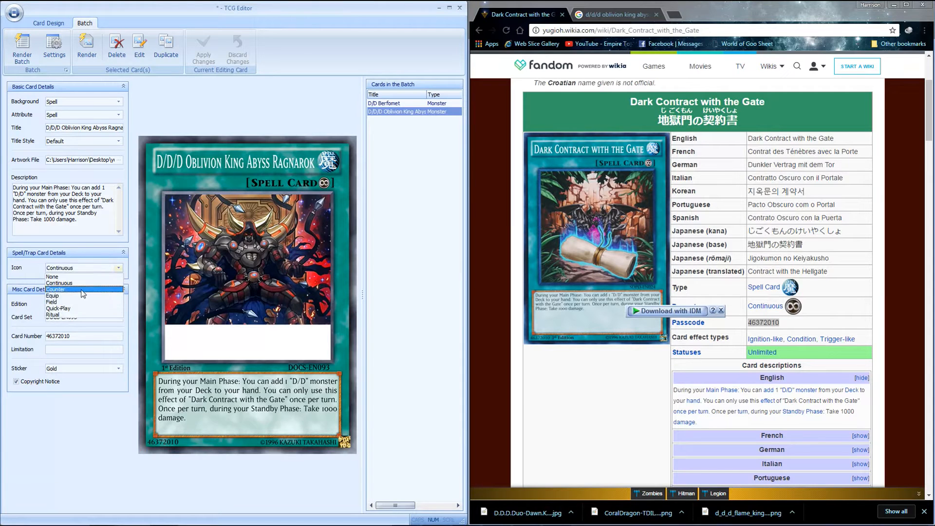
pyautogui.click(81, 290)
pyautogui.click(81, 267)
pyautogui.click(72, 283)
pyautogui.click(72, 268)
pyautogui.click(66, 290)
pyautogui.click(71, 267)
pyautogui.click(66, 312)
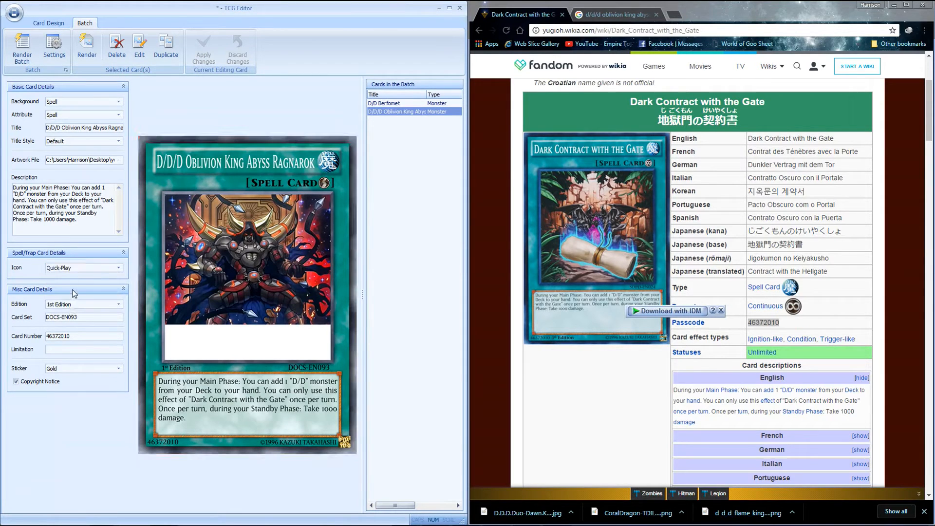
pyautogui.click(74, 268)
pyautogui.click(73, 283)
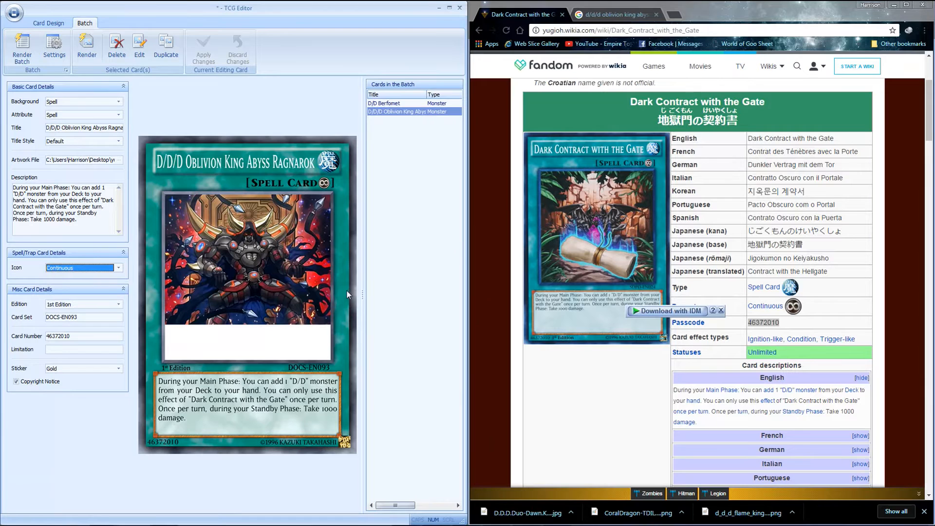
# Search Google Images in the browser for "dark contract with the gate" and browse the results for card artwork
pyautogui.click(630, 12)
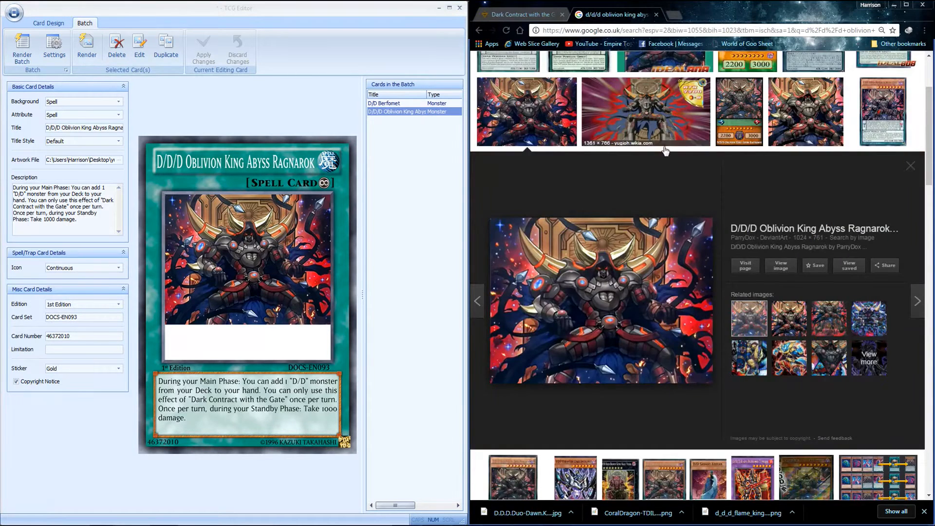
pyautogui.moveTo(653, 70); pyautogui.dragTo(245, 98)
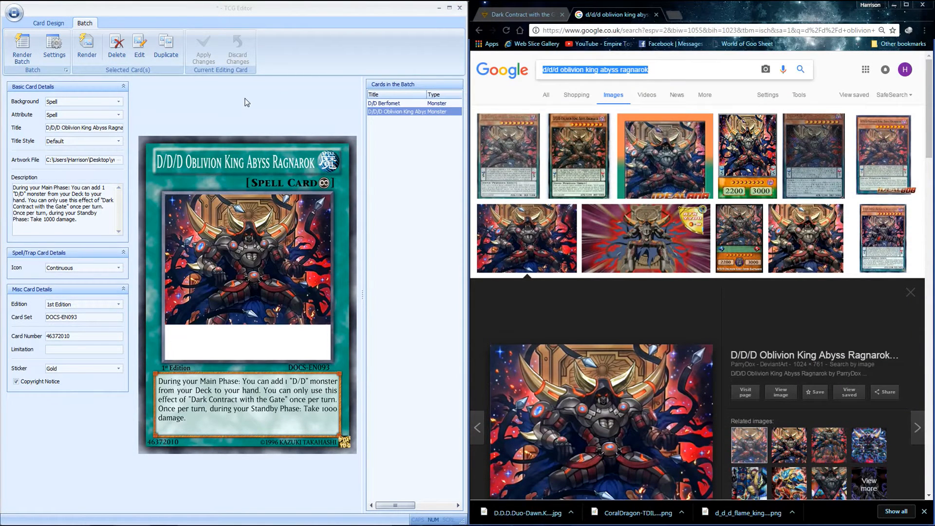
pyautogui.write('dark cont')
pyautogui.press('Down')
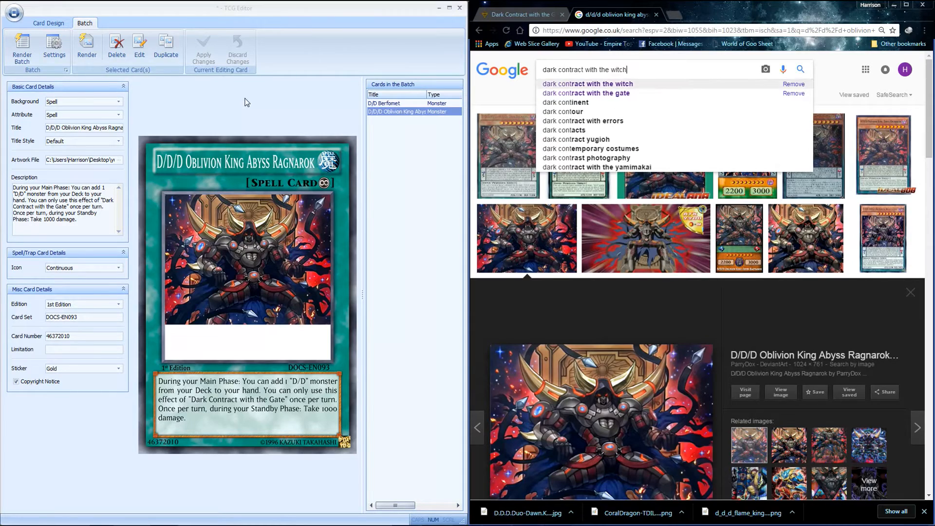
pyautogui.press('Down')
pyautogui.press('Return')
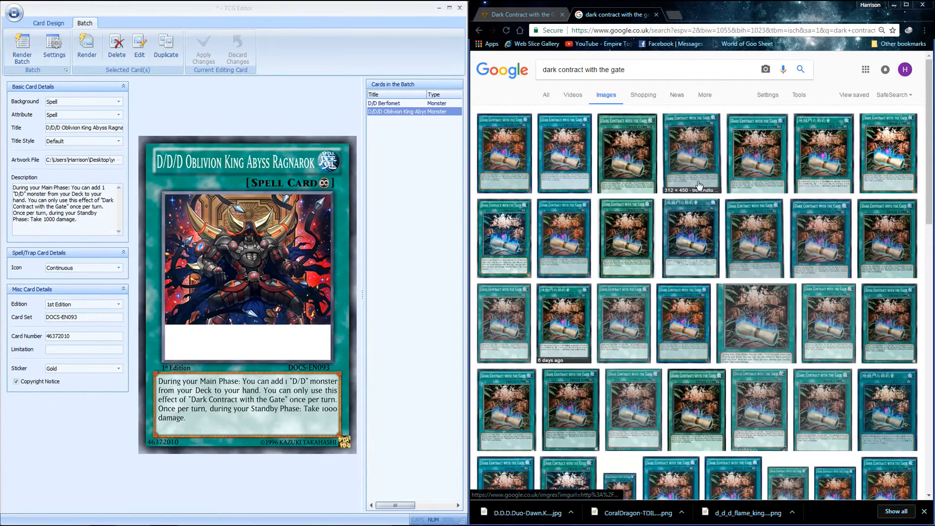
pyautogui.scroll(-4, 614, 293)
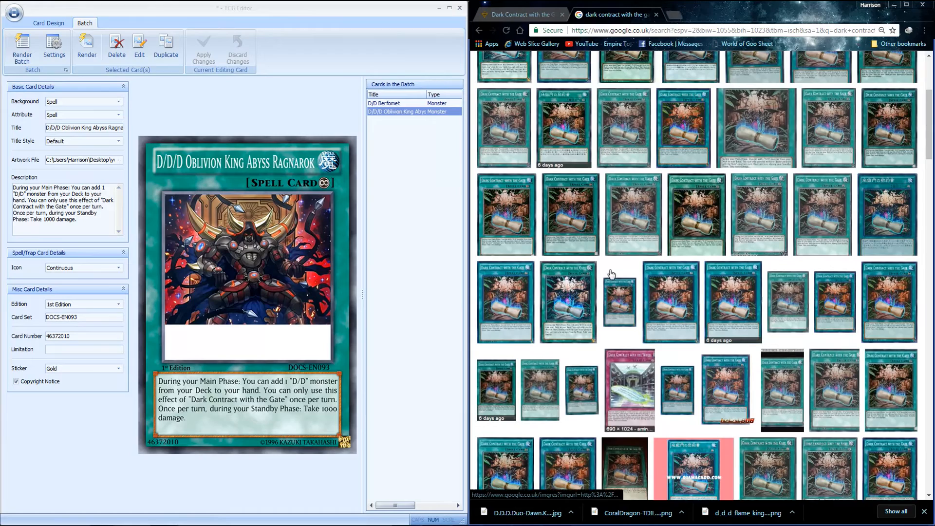
pyautogui.scroll(-8, 633, 293)
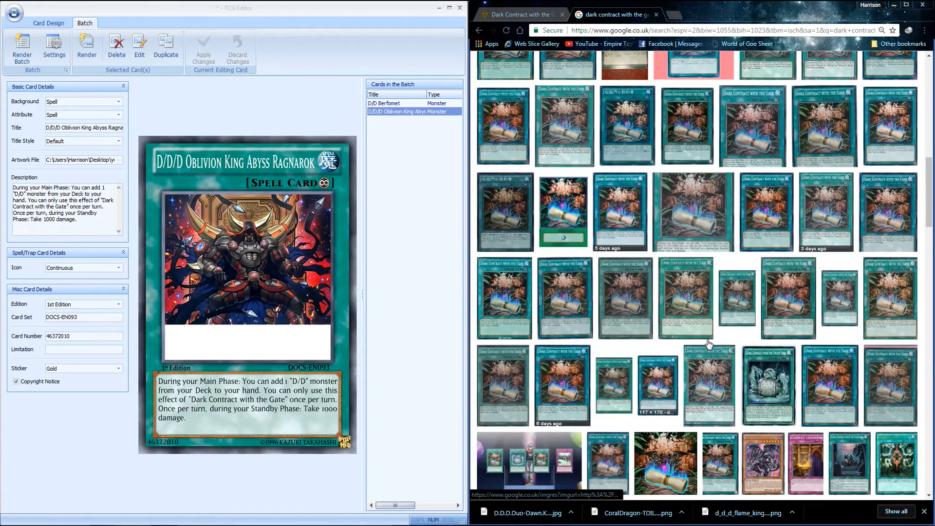
pyautogui.scroll(12, 682, 317)
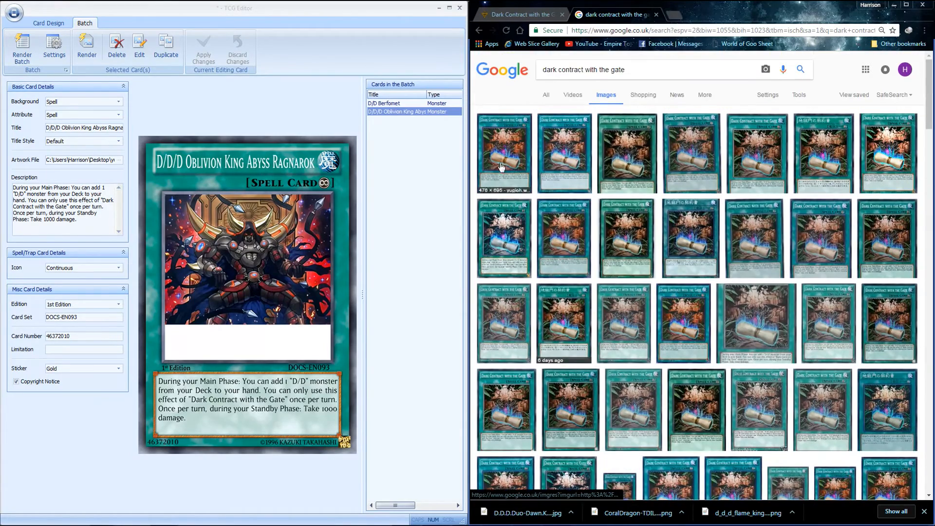
pyautogui.press('super')
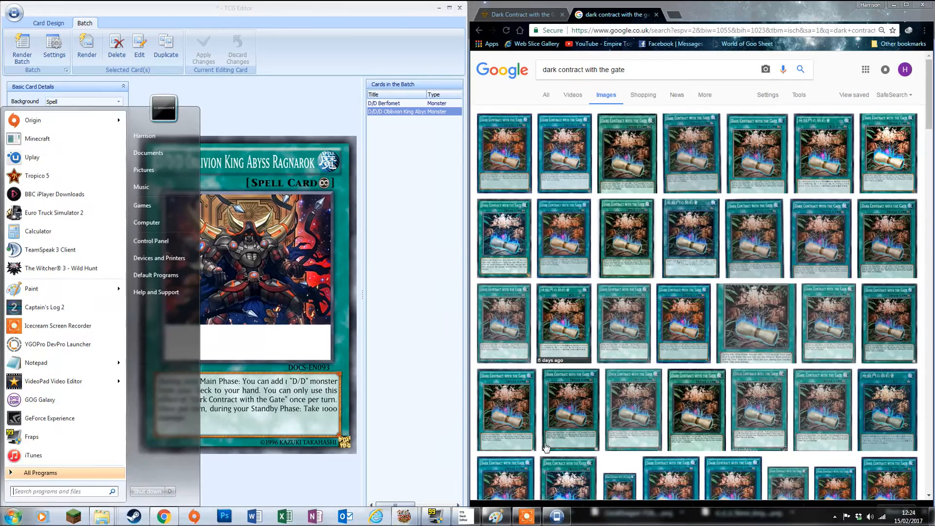
pyautogui.click(394, 337)
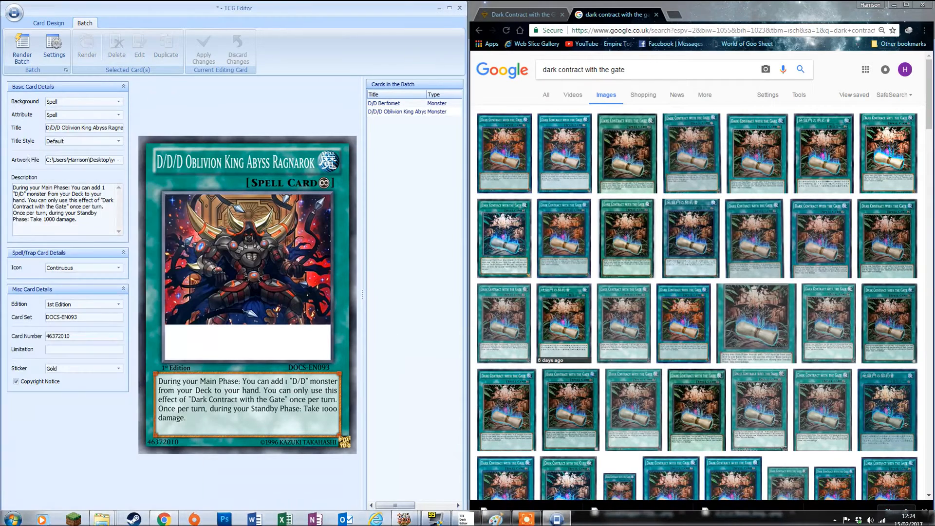
# Replace the spell card's artwork with dark_contract_with_the_gate_by_parrydox-dacx10w.png from the DDD folder, keeping the full image
pyautogui.click(118, 160)
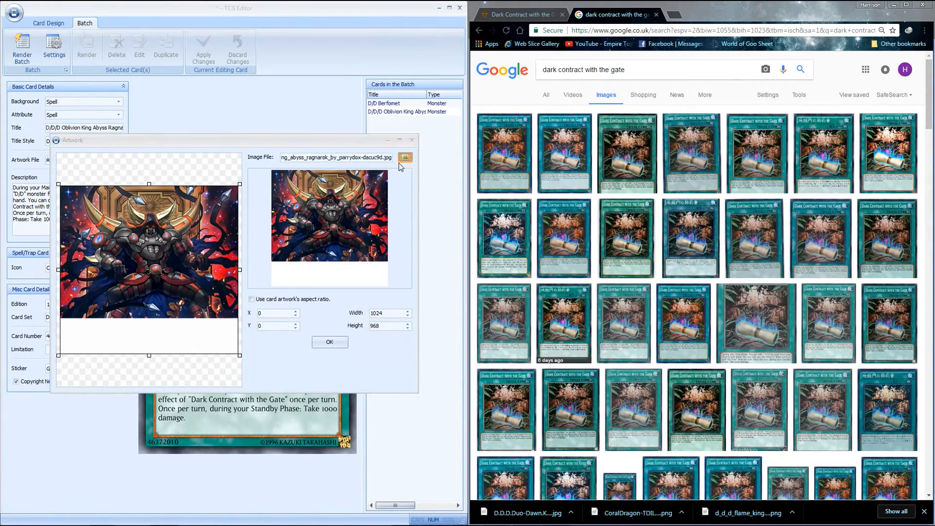
pyautogui.click(413, 159)
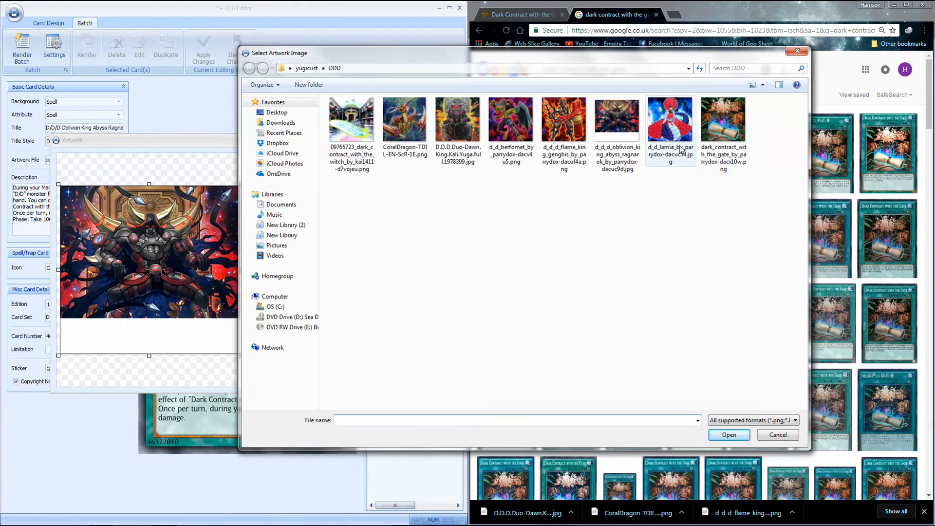
pyautogui.doubleClick(723, 119)
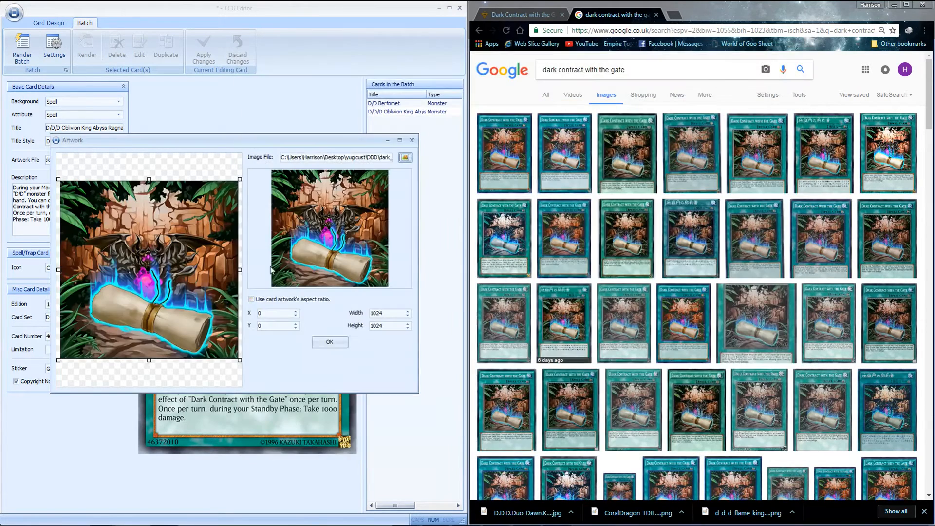
pyautogui.click(341, 345)
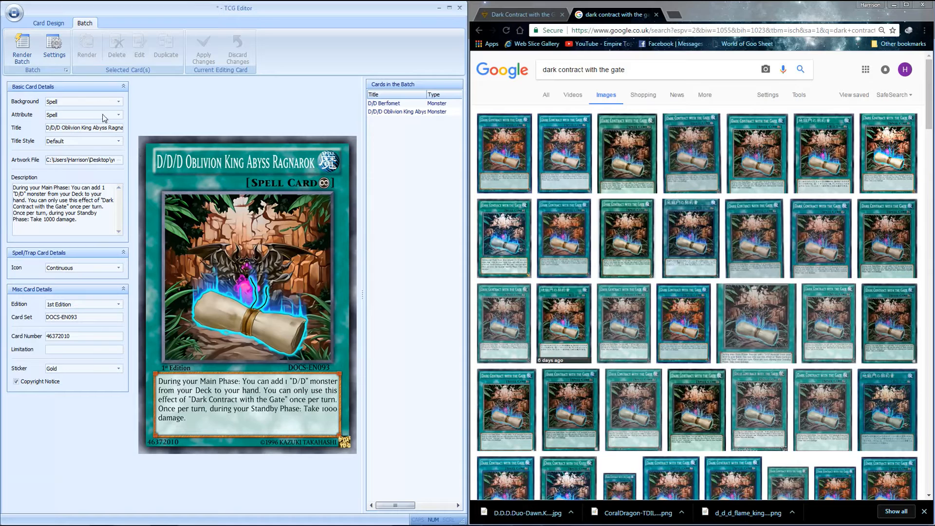
pyautogui.click(117, 160)
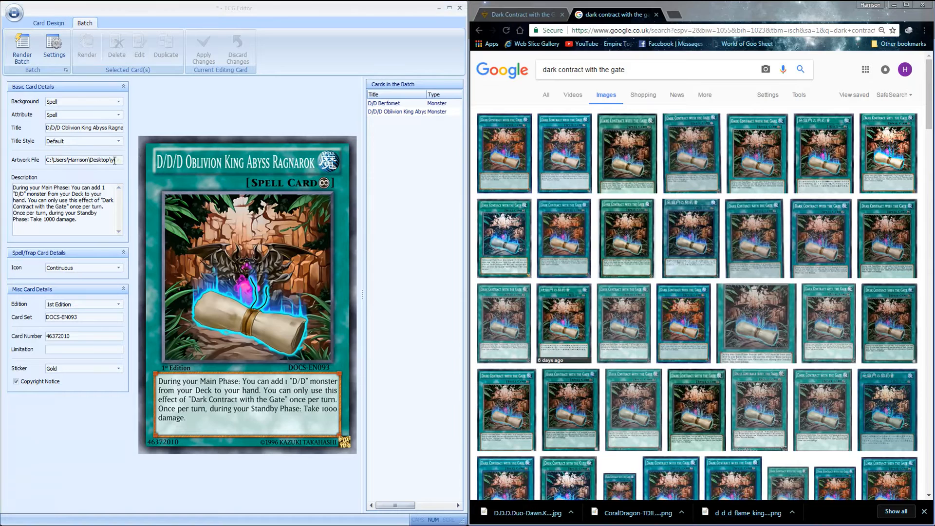
# Replace the card's Title with the wiki page's English name, Dark Contract with the Gate, and add the card to the batch
pyautogui.click(657, 15)
pyautogui.scroll(2, 629, 210)
pyautogui.moveTo(839, 290); pyautogui.dragTo(750, 293)
pyautogui.hotkey('ctrl', 'c')
pyautogui.tripleClick(87, 125)
pyautogui.hotkey('ctrl', 'v')
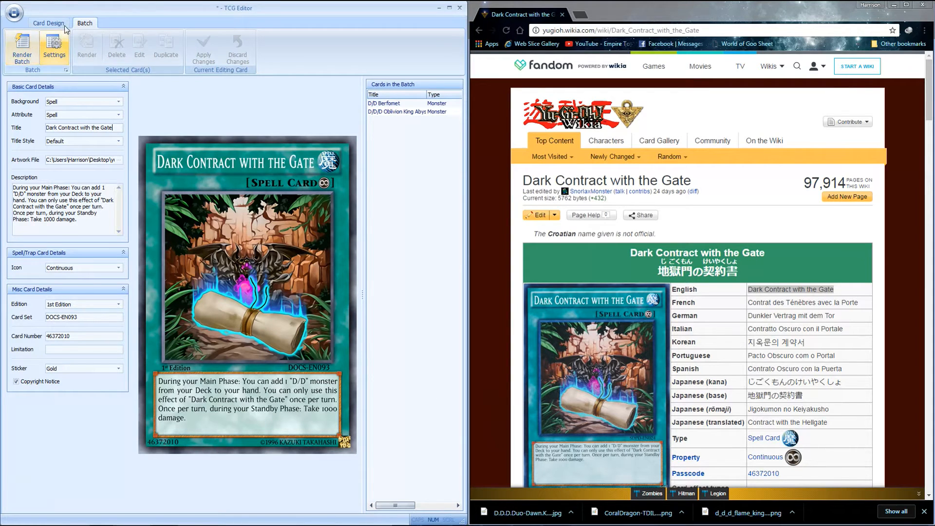
pyautogui.click(49, 23)
pyautogui.click(94, 46)
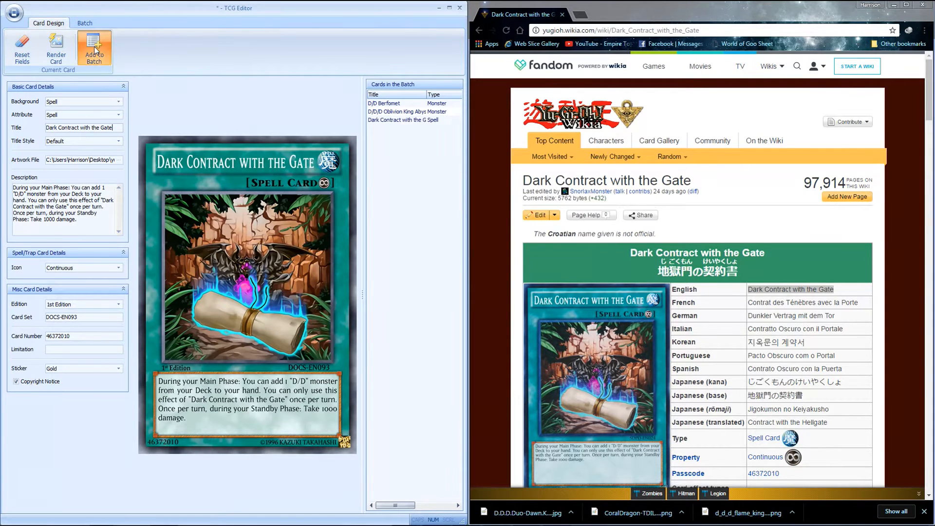
# Try the Trap and Monster Ritual backgrounds on the card and turn off its Pendulum option
pyautogui.click(72, 103)
pyautogui.click(67, 148)
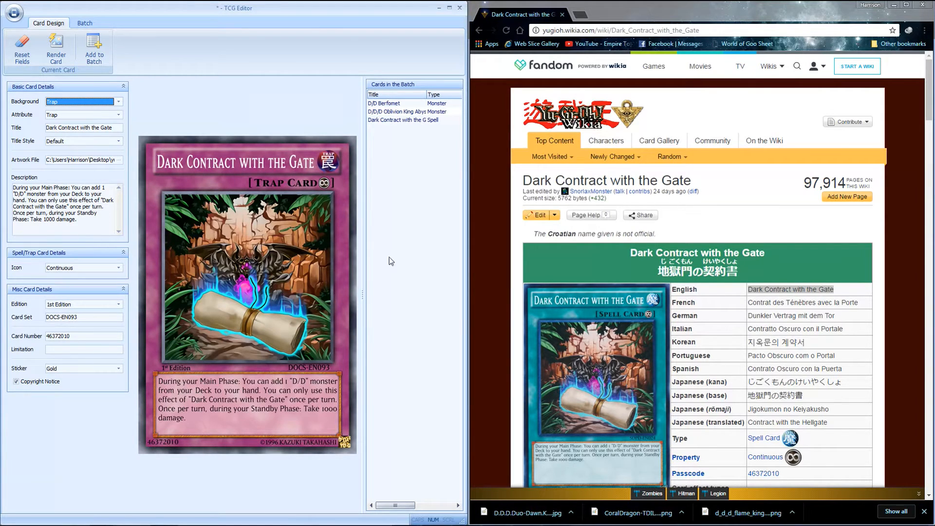
pyautogui.click(80, 105)
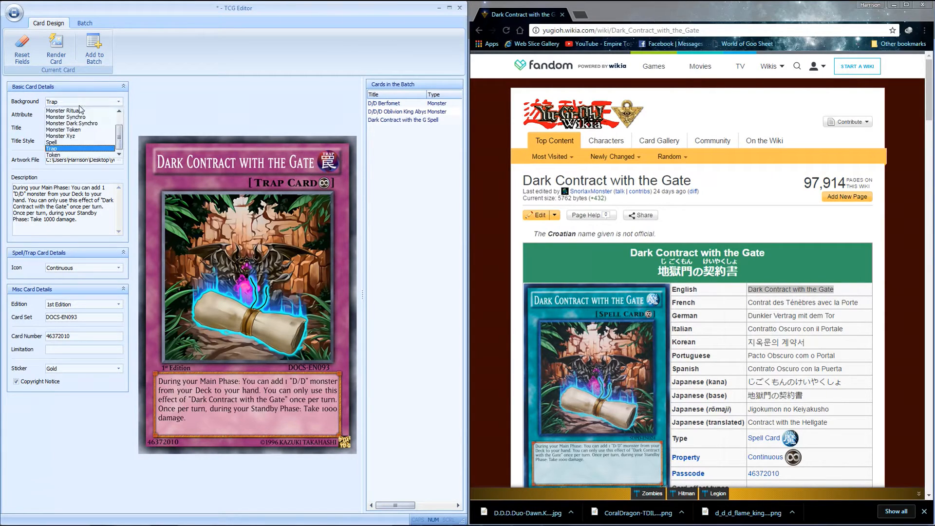
pyautogui.click(73, 111)
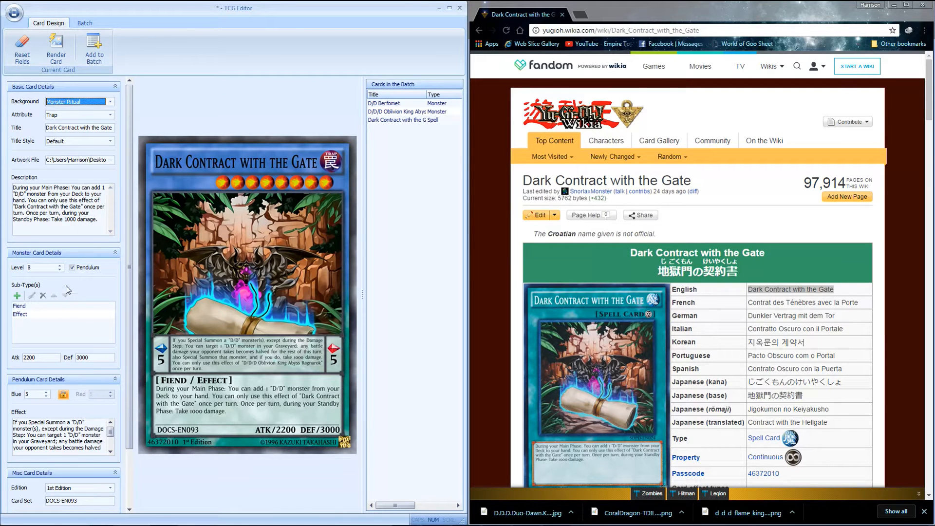
pyautogui.click(72, 269)
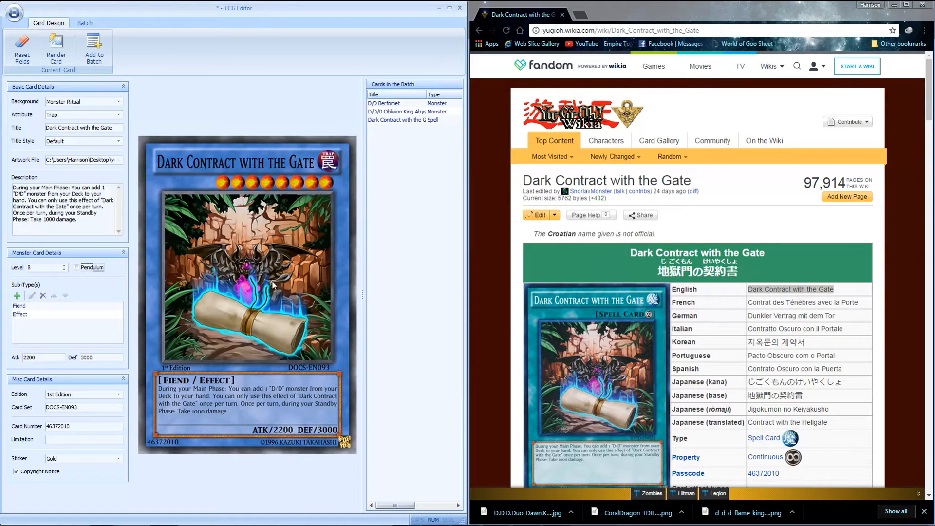
# Set the card's Background to Monster Fusion and its Attribute to Dark
pyautogui.click(86, 103)
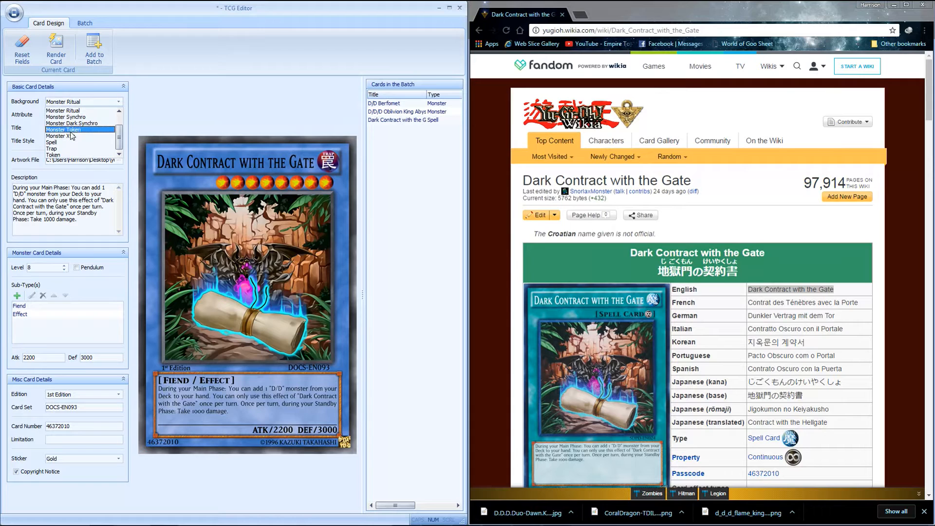
pyautogui.scroll(2, 88, 131)
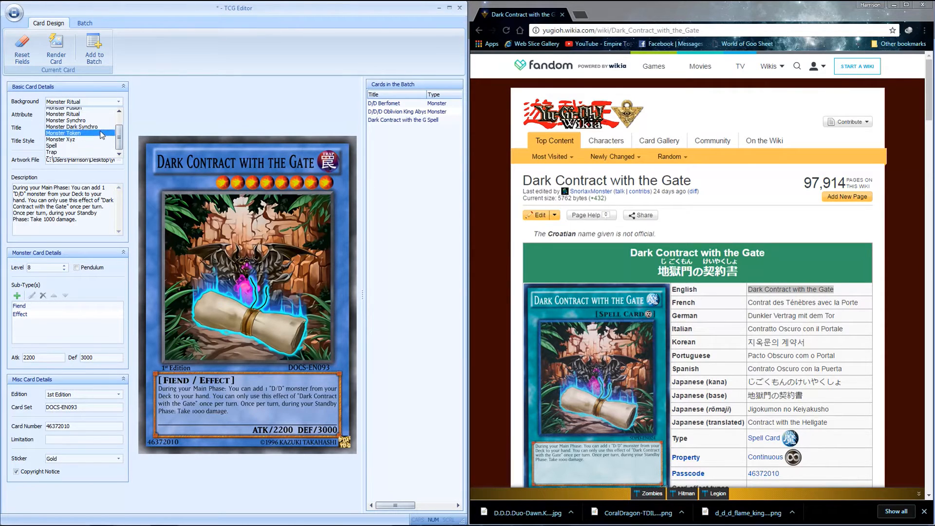
pyautogui.click(86, 129)
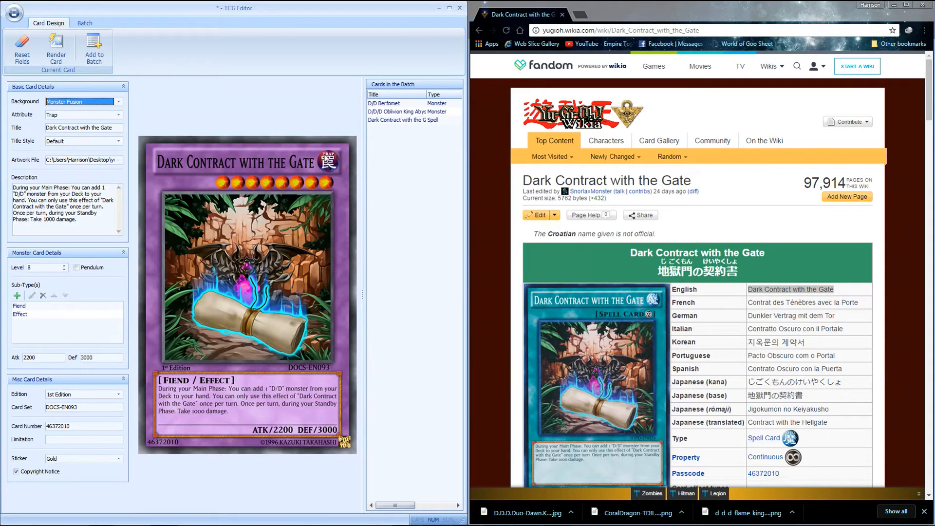
pyautogui.click(79, 115)
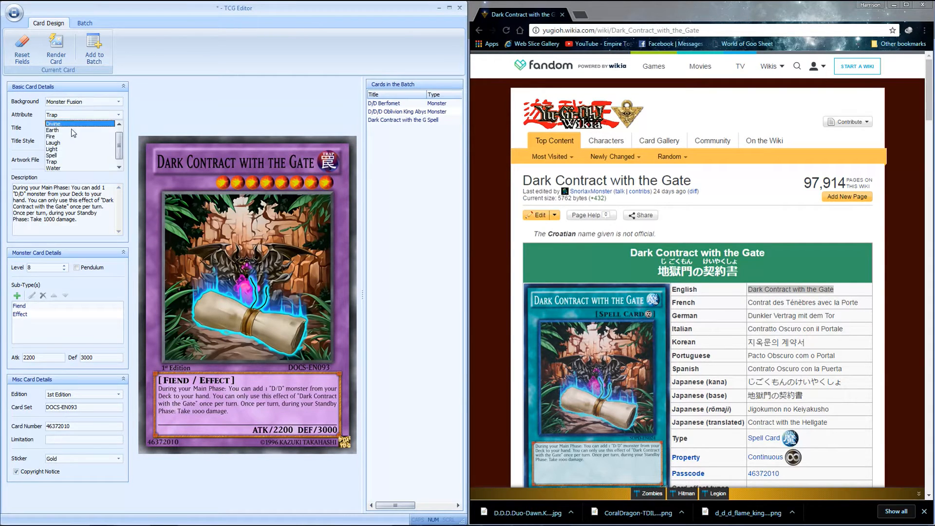
pyautogui.click(62, 124)
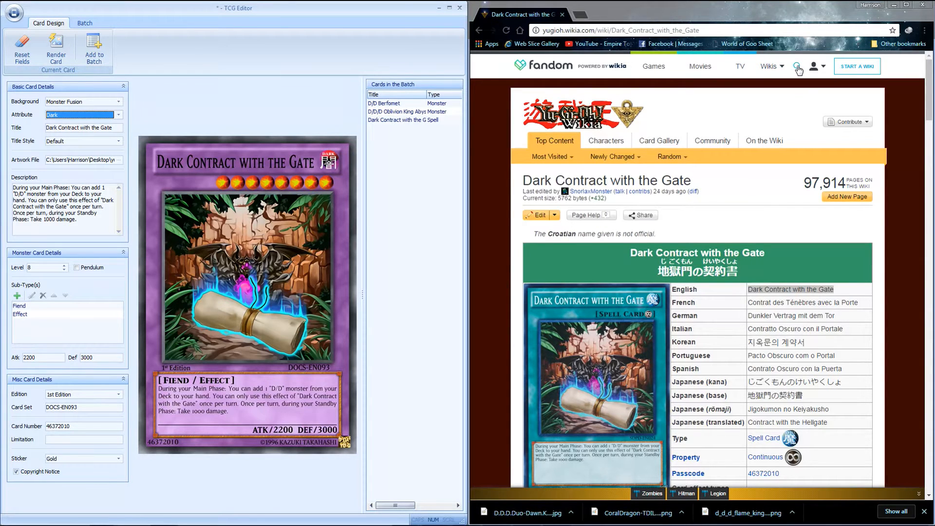
# Search the wiki for "d/d/d" and open the D/D/D Flame King Genghis page
pyautogui.click(764, 172)
pyautogui.write('d/d/d')
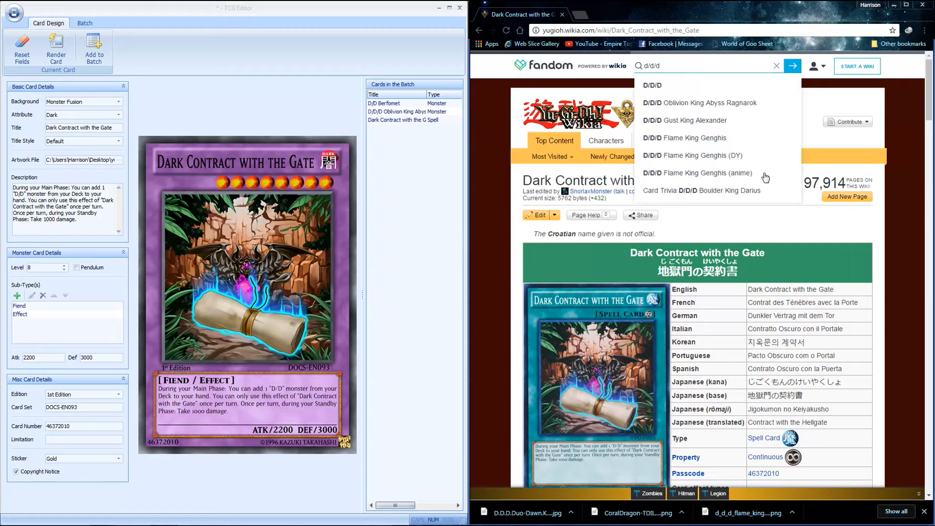
pyautogui.press('Down')
pyautogui.press('Down')
pyautogui.press('Down')
pyautogui.press('Down')
pyautogui.press('Return')
# Copy the English card description of D/D/D Flame King Genghis from the wiki page over the card's Description
pyautogui.scroll(-6, 764, 241)
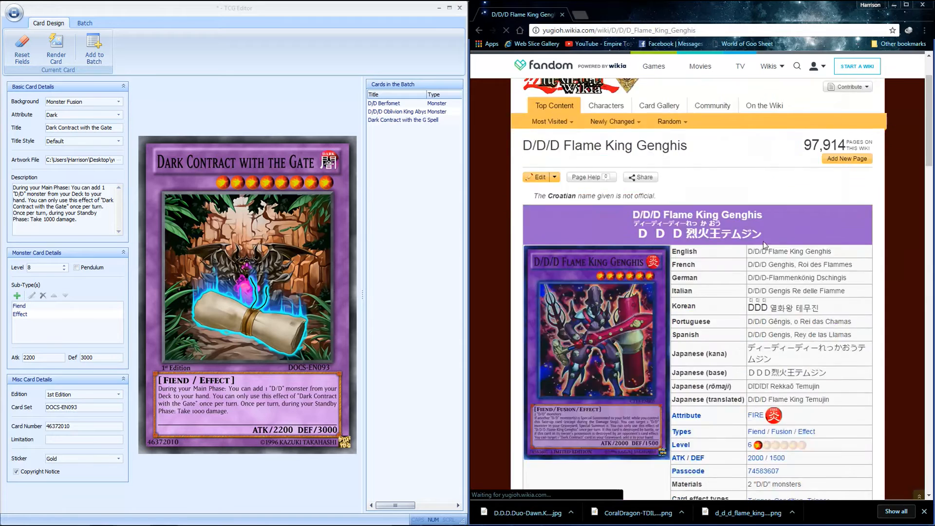
pyautogui.moveTo(750, 435); pyautogui.dragTo(677, 352)
pyautogui.hotkey('ctrl', 'c')
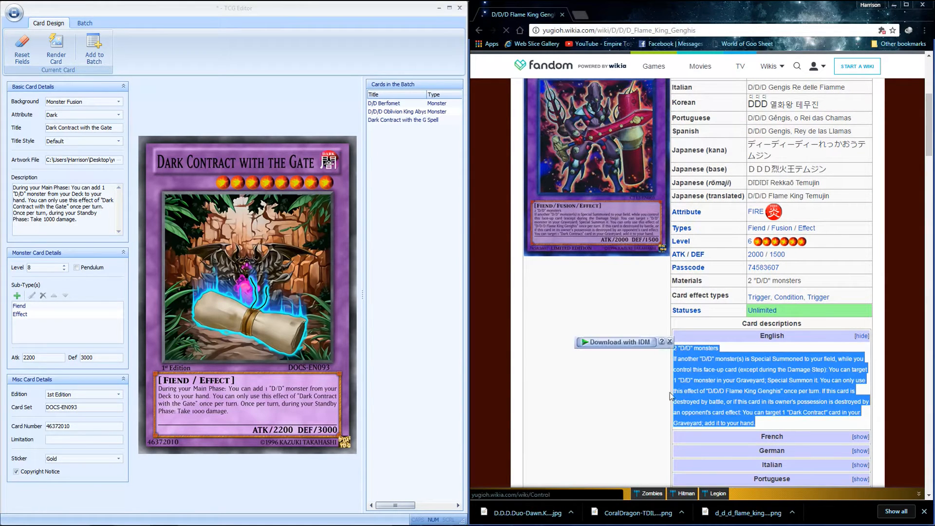
pyautogui.click(68, 226)
pyautogui.hotkey('ctrl', 'v')
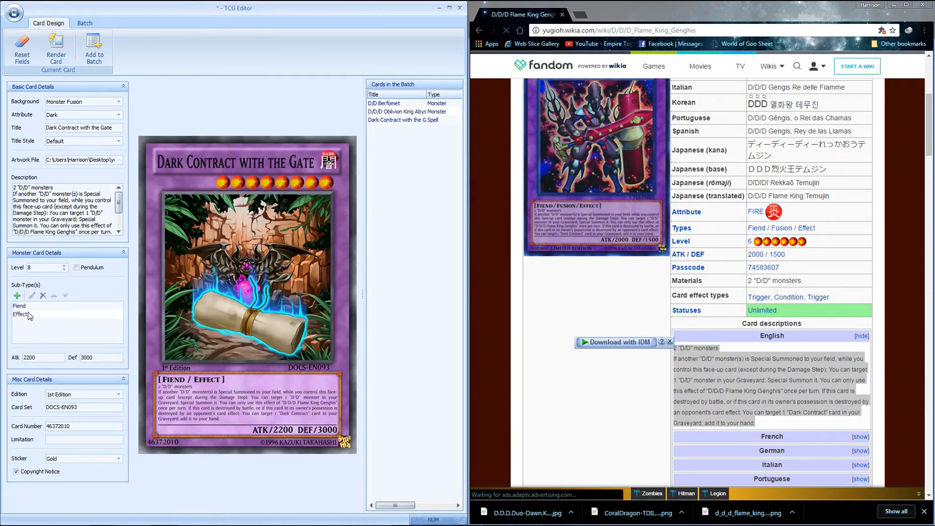
# Replace the card's Title with the wiki page's English name, D/D/D Flame King Genghis
pyautogui.click(593, 297)
pyautogui.scroll(5, 716, 301)
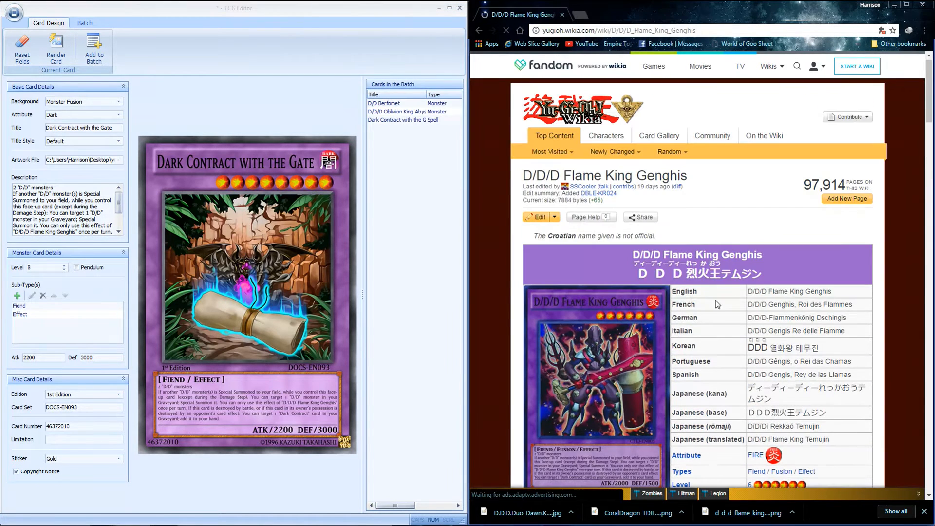
pyautogui.moveTo(839, 292); pyautogui.dragTo(751, 295)
pyautogui.click(60, 214)
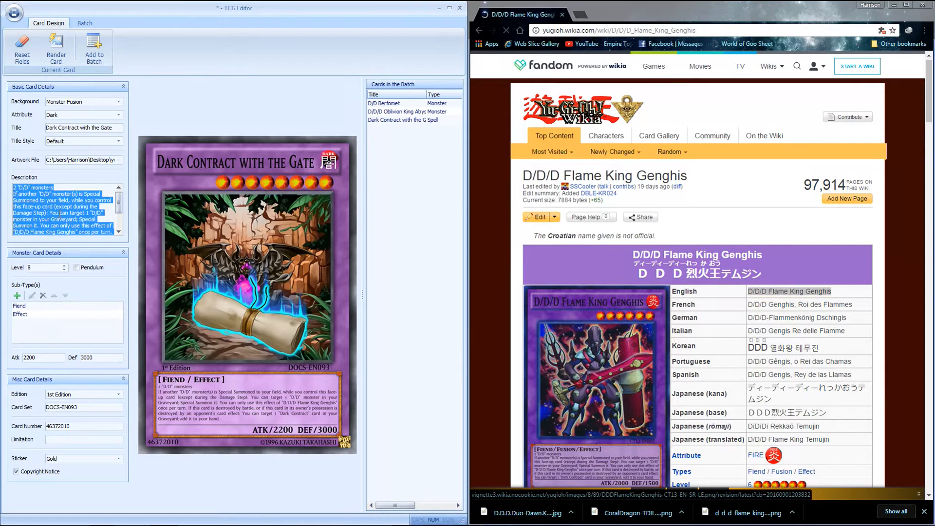
pyautogui.tripleClick(95, 128)
pyautogui.hotkey('ctrl', 'v')
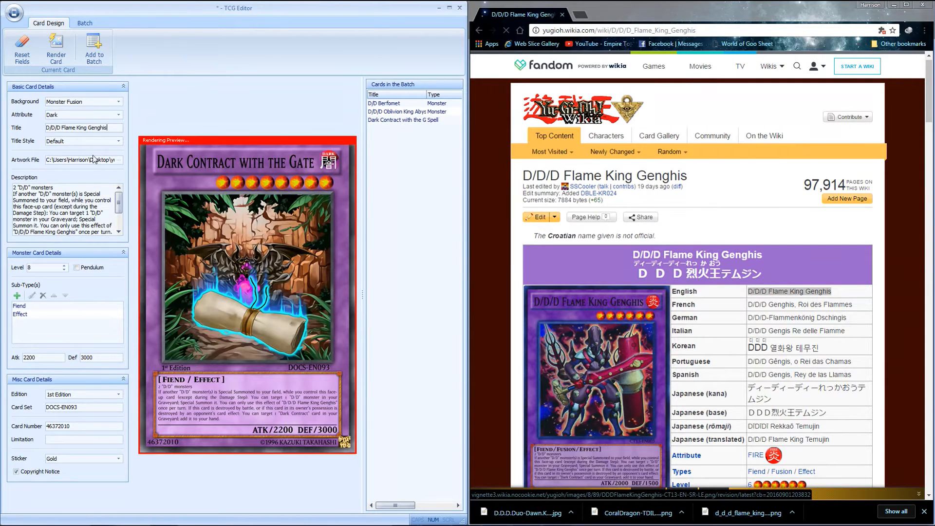
# Add the sub-type Fusion to the card and move it between Fiend and Effect
pyautogui.click(17, 295)
pyautogui.write('Fusi')
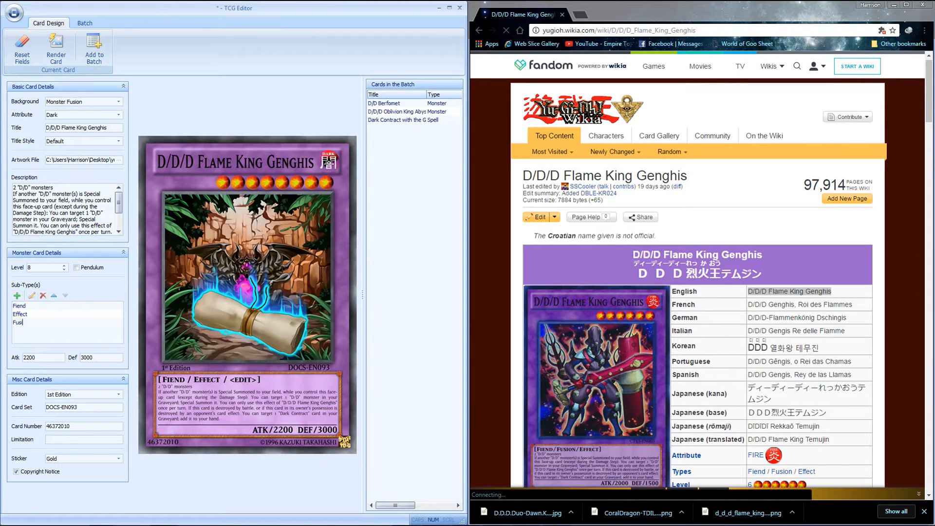
pyautogui.write('on')
pyautogui.press('Return')
pyautogui.click(54, 296)
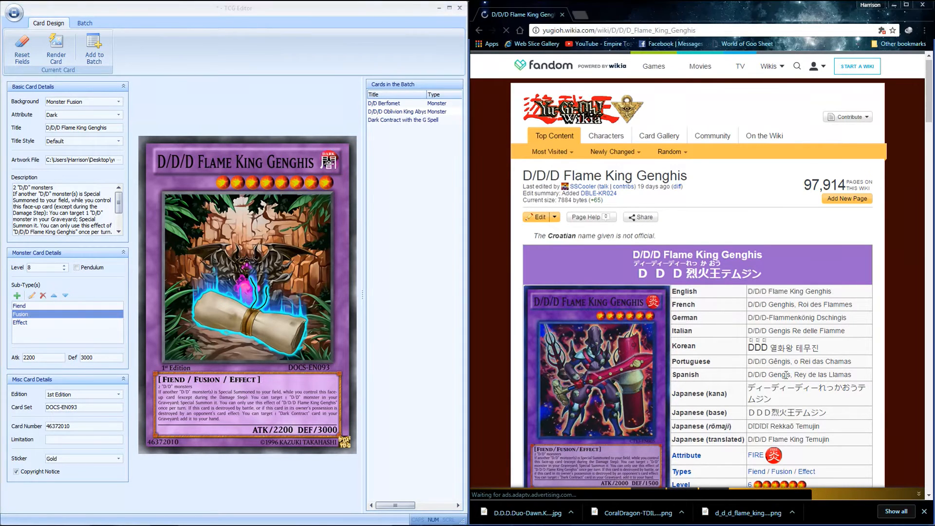
# Expand the English TCG sets on the wiki page and copy CT13-EN005 over the card's Card Set code
pyautogui.scroll(-15, 828, 316)
pyautogui.click(864, 261)
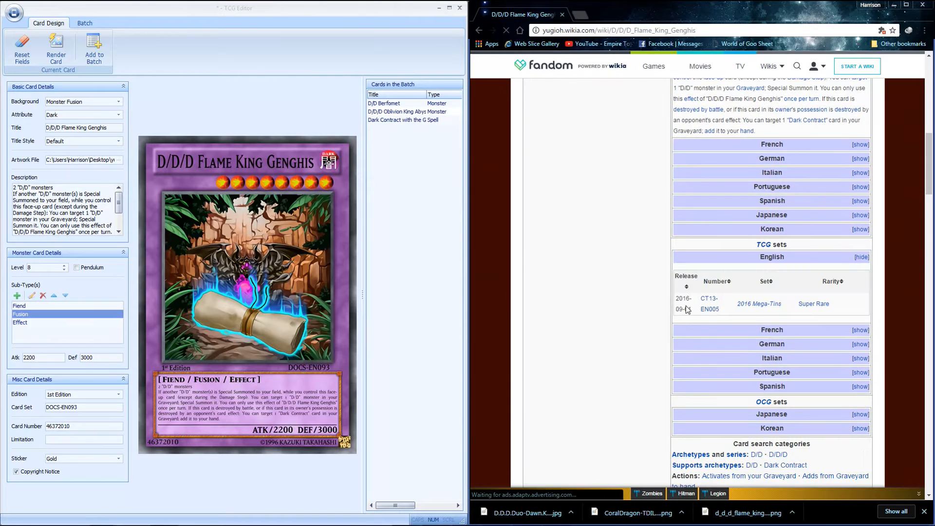
pyautogui.moveTo(721, 309); pyautogui.dragTo(700, 297)
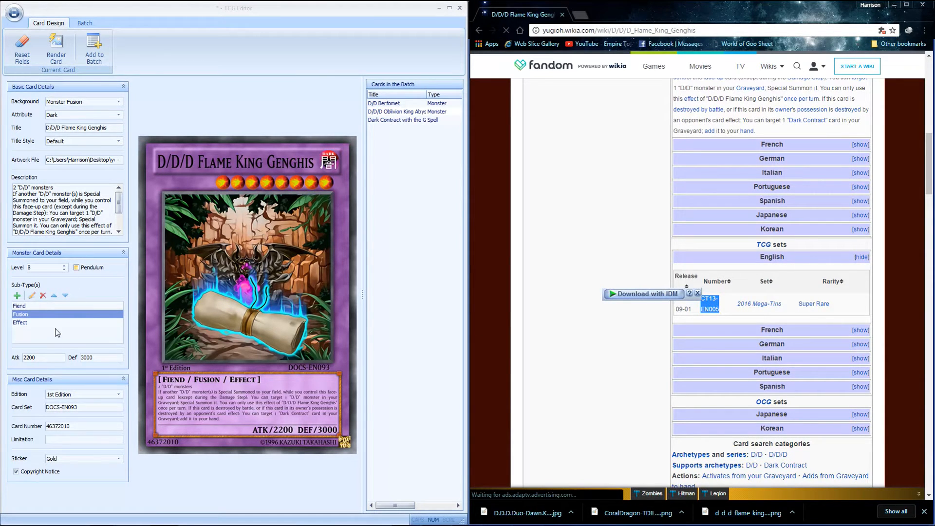
pyautogui.tripleClick(86, 407)
pyautogui.hotkey('ctrl', 'v')
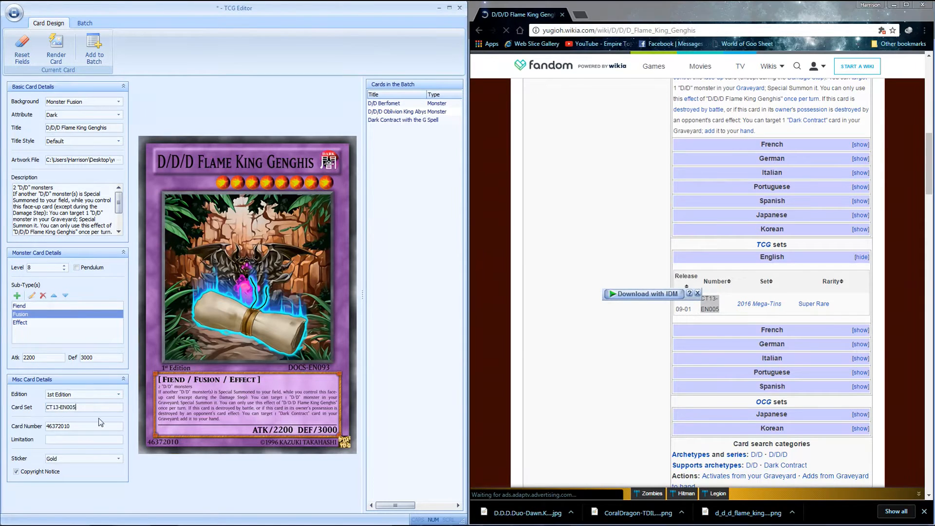
# Replace the Card Number with the Flame King Genghis page's Passcode 74583607
pyautogui.scroll(10, 800, 406)
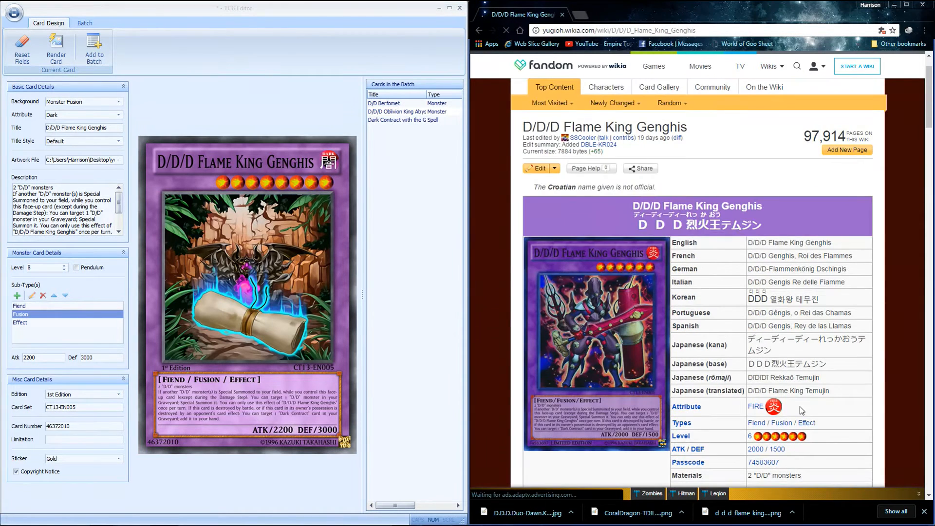
pyautogui.scroll(-1, 808, 411)
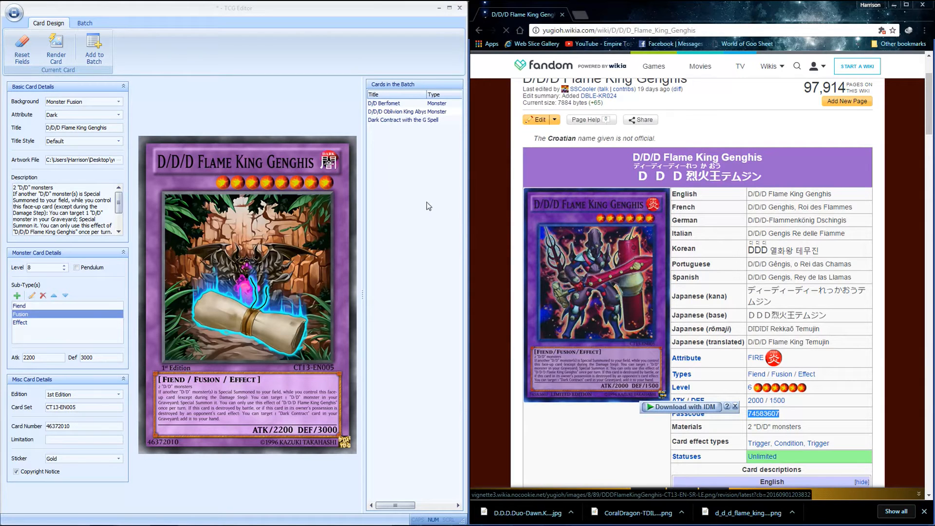
pyautogui.tripleClick(73, 426)
pyautogui.hotkey('ctrl', 'v')
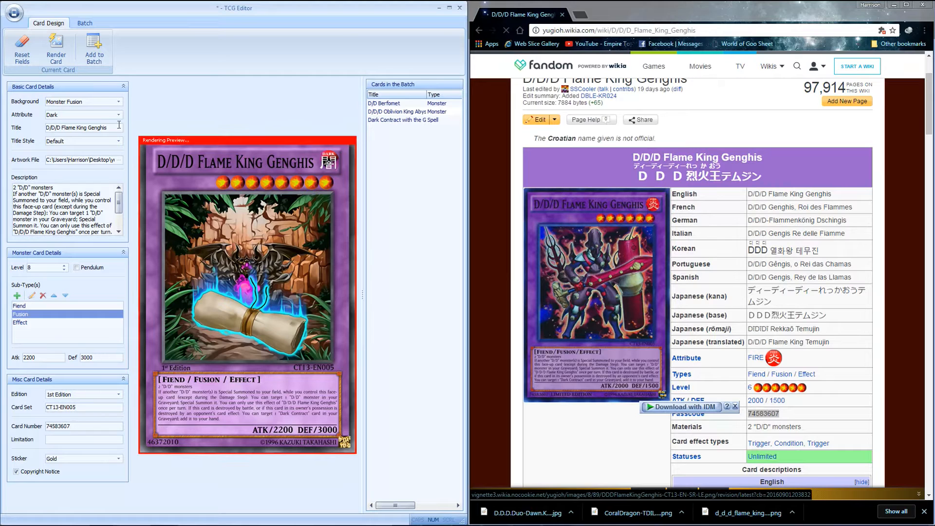
# Set the card's Attribute to Fire, its Atk to 2000 and its Def to 1500
pyautogui.click(78, 115)
pyautogui.click(81, 146)
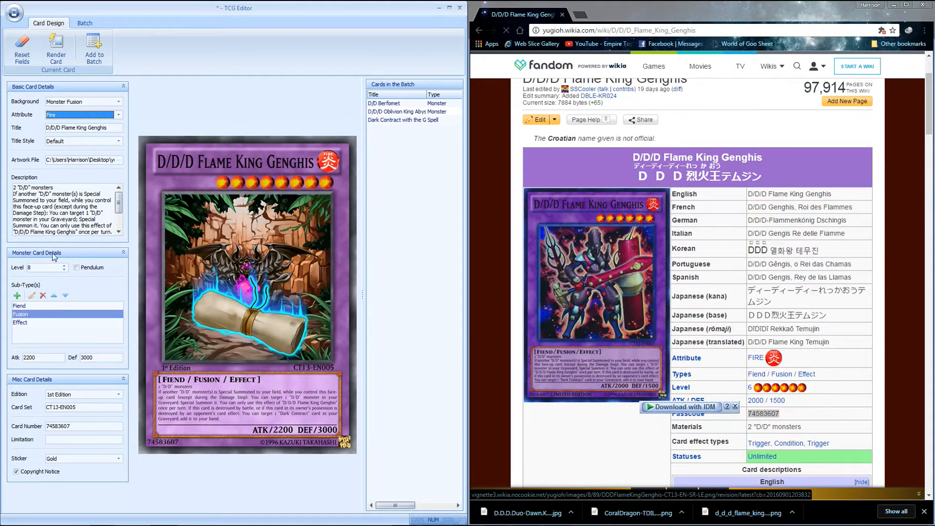
pyautogui.click(43, 353)
pyautogui.write('20')
pyautogui.click(84, 358)
pyautogui.press('BackSpace')
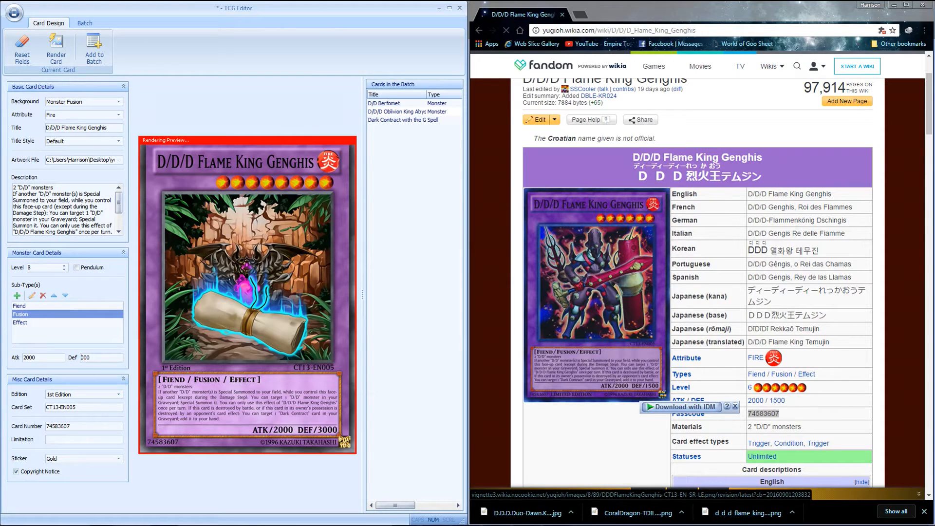
pyautogui.write('1500')
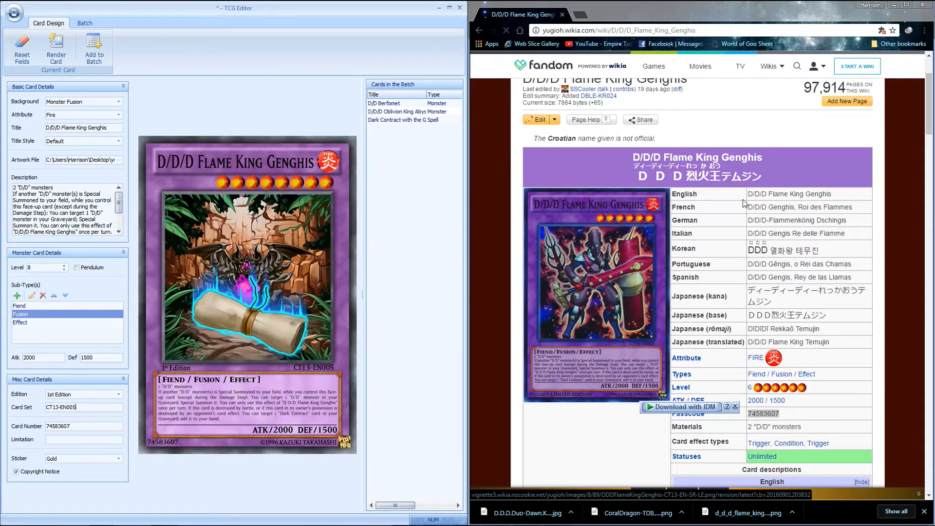
# Replace the card artwork with the d_d_d_flame_king_genghis PNG from the DDD folder, keeping the full image as the crop
pyautogui.click(120, 161)
pyautogui.click(404, 159)
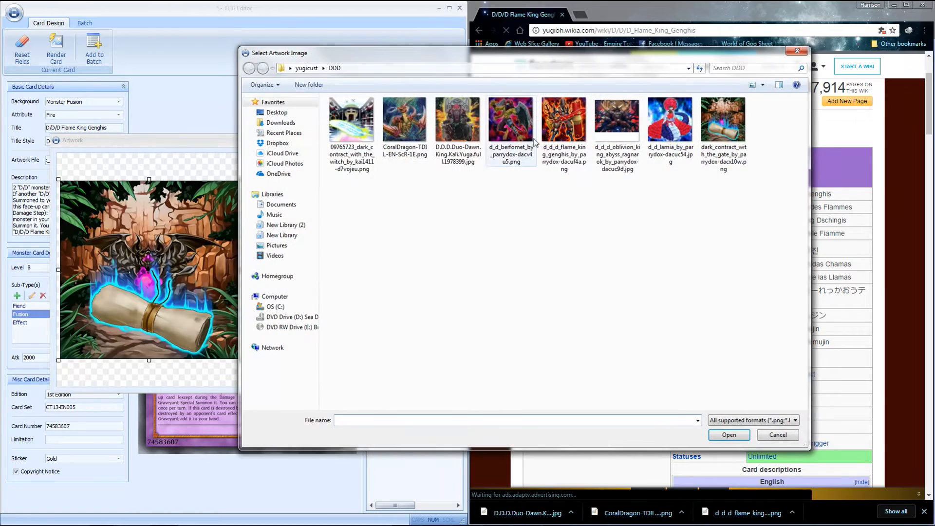
pyautogui.doubleClick(564, 127)
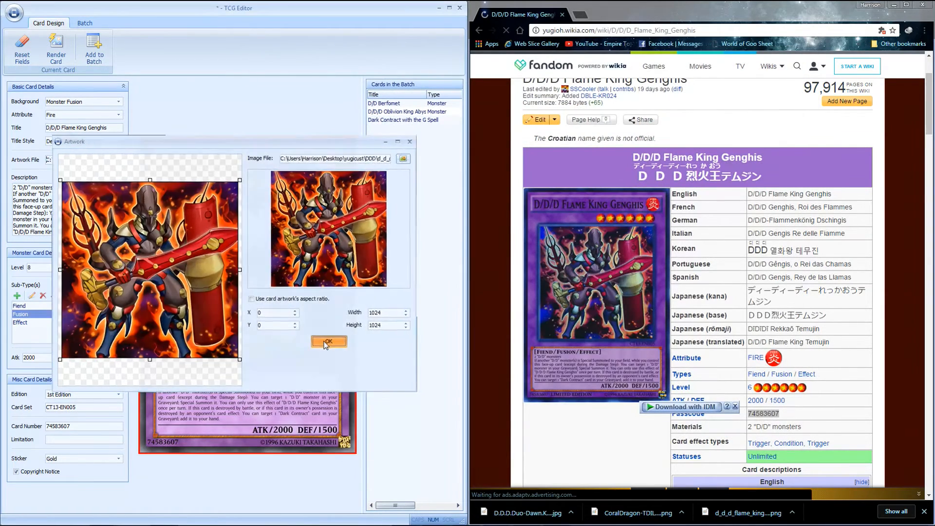
pyautogui.click(328, 343)
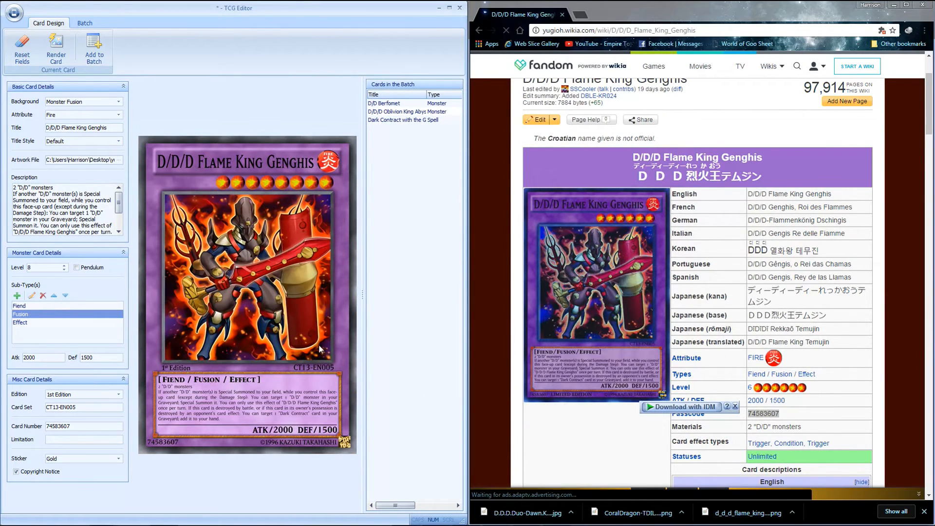
# Add the Flame King Genghis card to the batch, then reopen its batch entry and lower the Level to 6
pyautogui.click(94, 49)
pyautogui.doubleClick(392, 129)
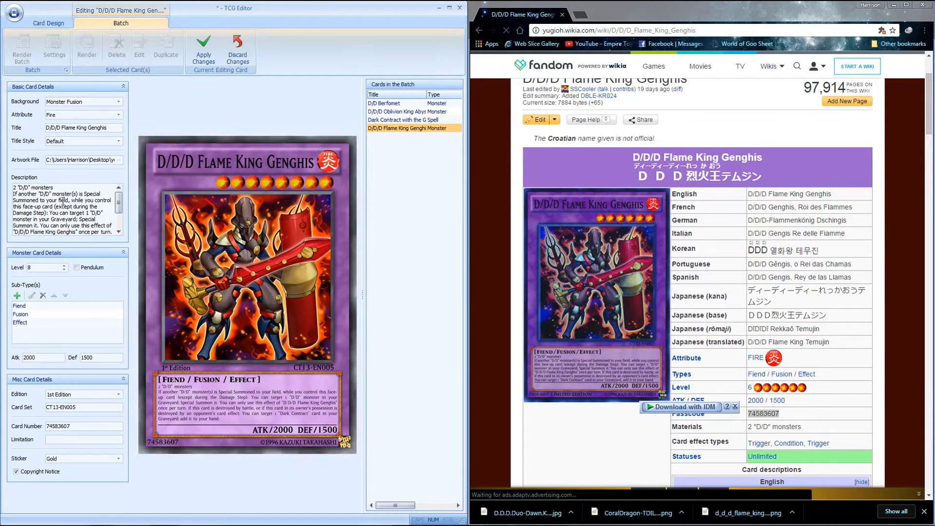
pyautogui.click(65, 269)
pyautogui.click(238, 53)
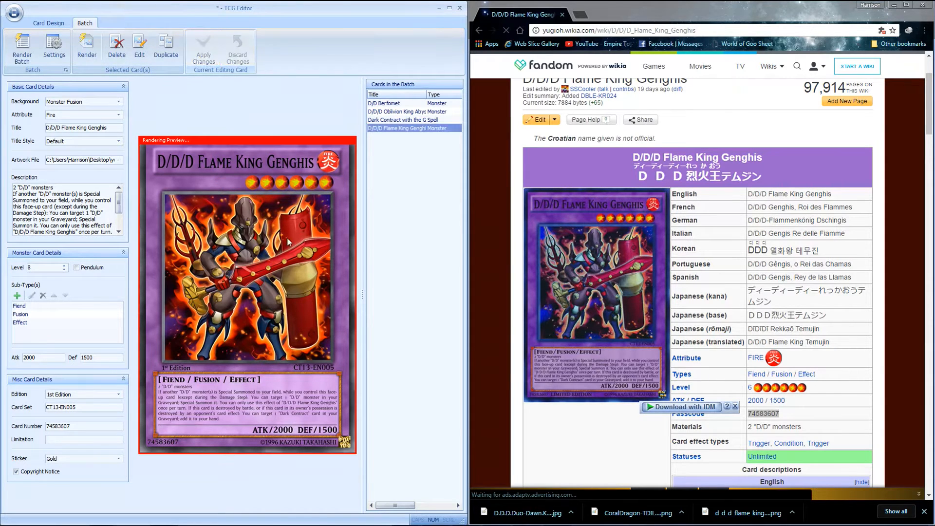
# Edit the D/D/D Oblivion King Abyss Ragnarok batch entry, adding the sub-type Pendulum between Fiend and Effect, and apply the changes
pyautogui.doubleClick(402, 113)
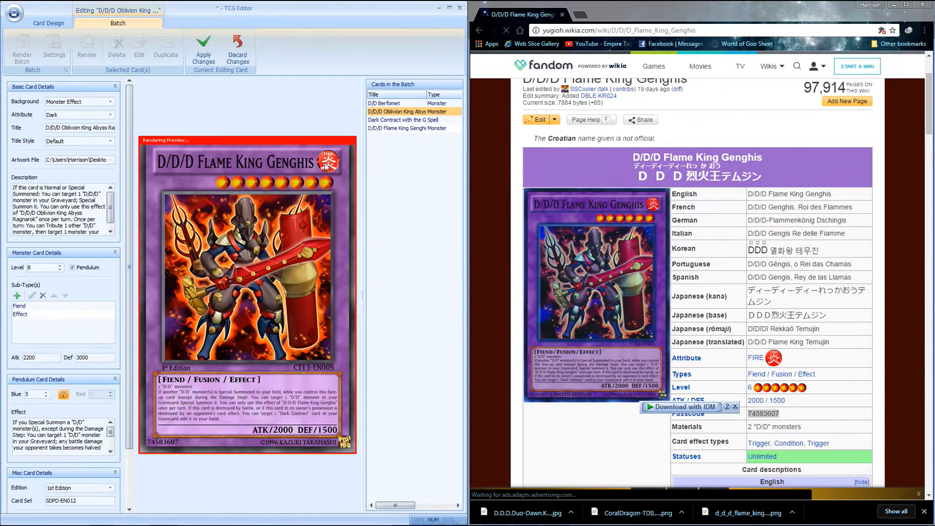
pyautogui.doubleClick(40, 327)
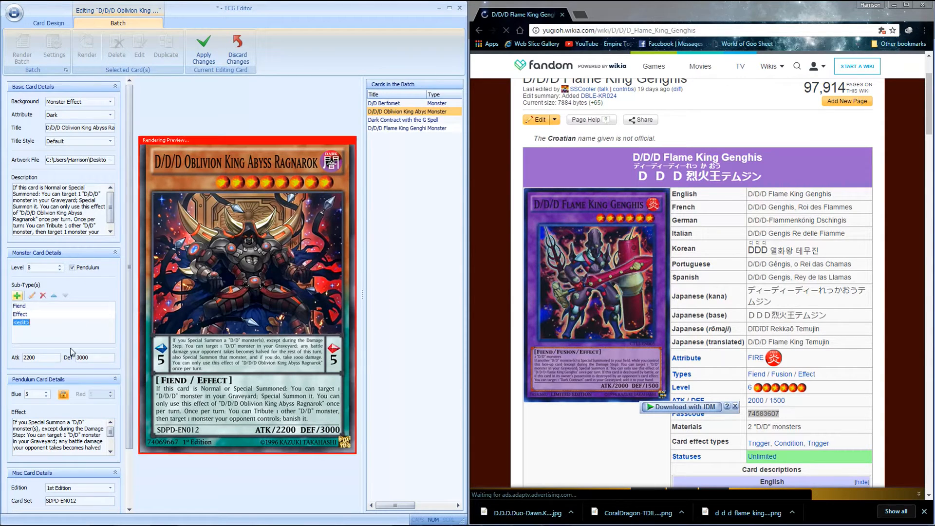
pyautogui.write('Pendulum')
pyautogui.press('Return')
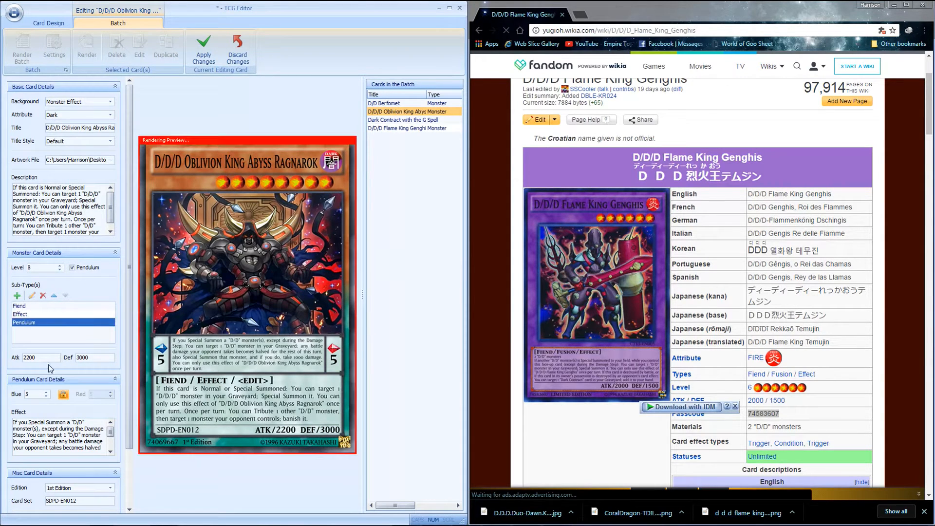
pyautogui.click(54, 296)
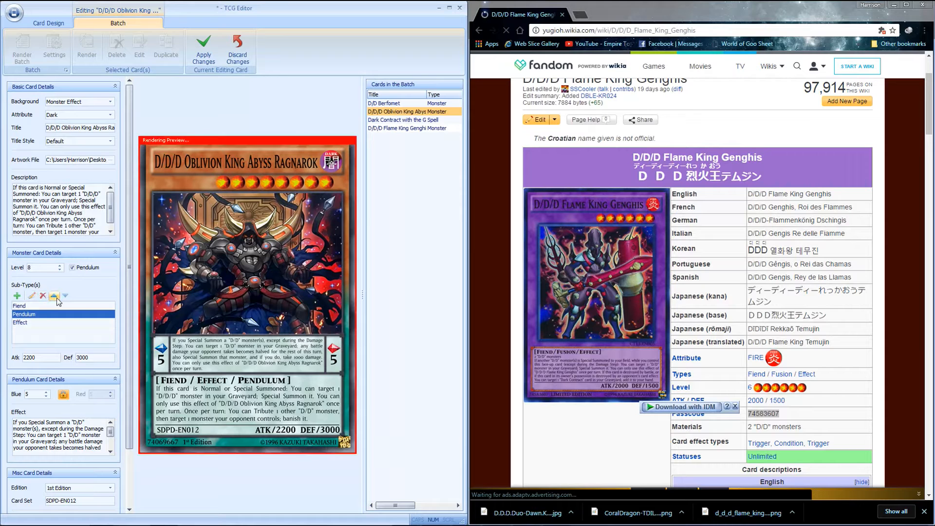
pyautogui.click(203, 49)
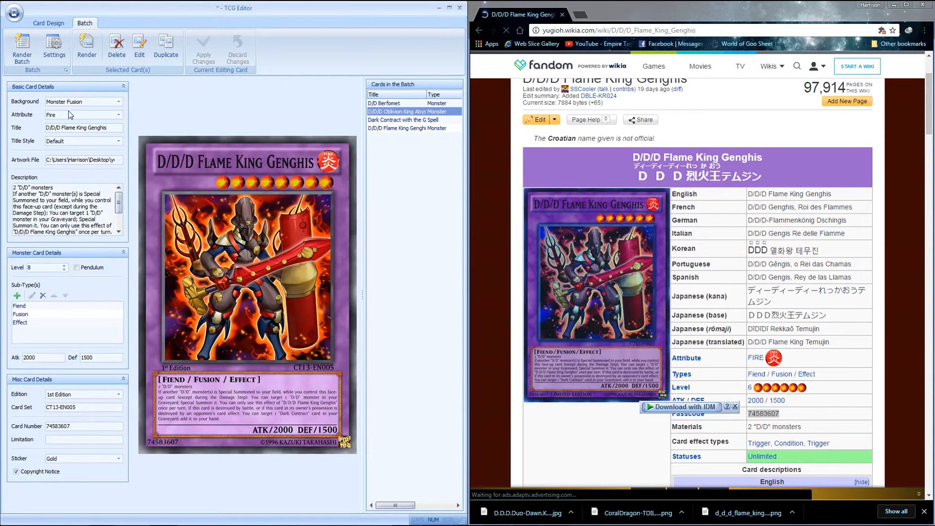
# Change the working card's Background to Monster Synchro and its artwork to the CoralDragon-TDIL-EN-ScR-1E image
pyautogui.click(85, 103)
pyautogui.click(75, 139)
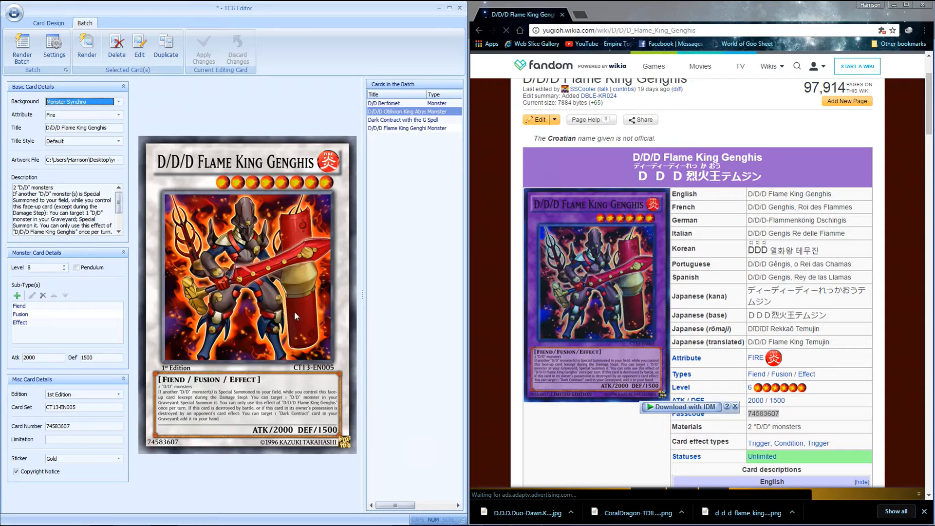
pyautogui.click(119, 162)
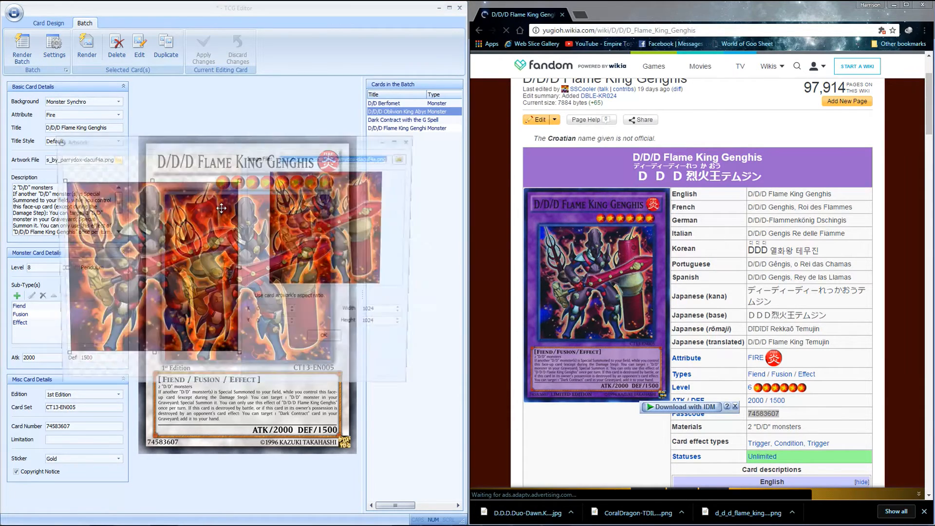
pyautogui.click(413, 161)
pyautogui.doubleClick(405, 122)
pyautogui.click(330, 341)
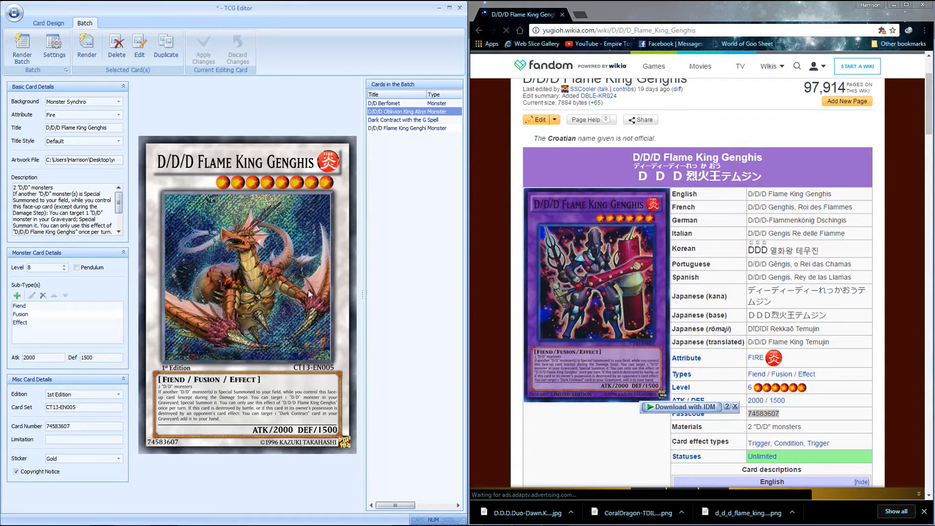
# Switch the working card's Background to Monster Xyz
pyautogui.click(68, 101)
pyautogui.scroll(-1, 92, 139)
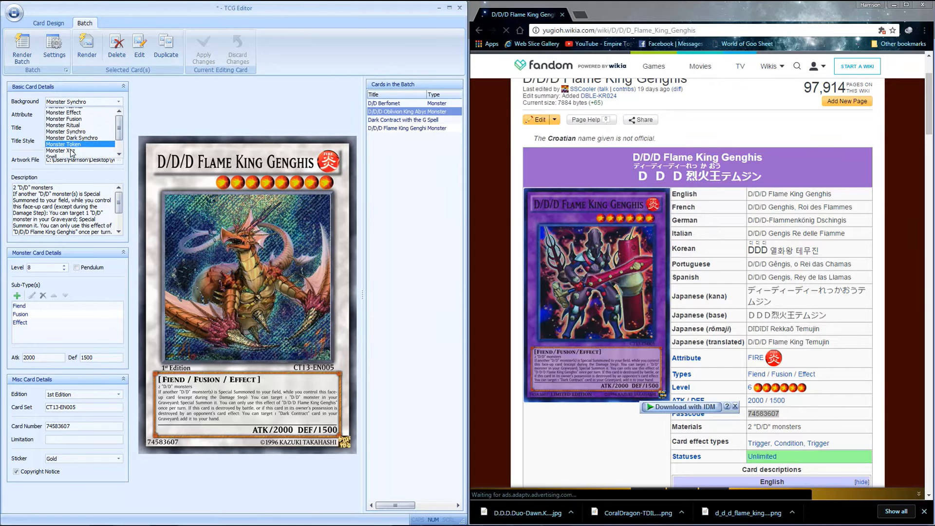
pyautogui.click(94, 137)
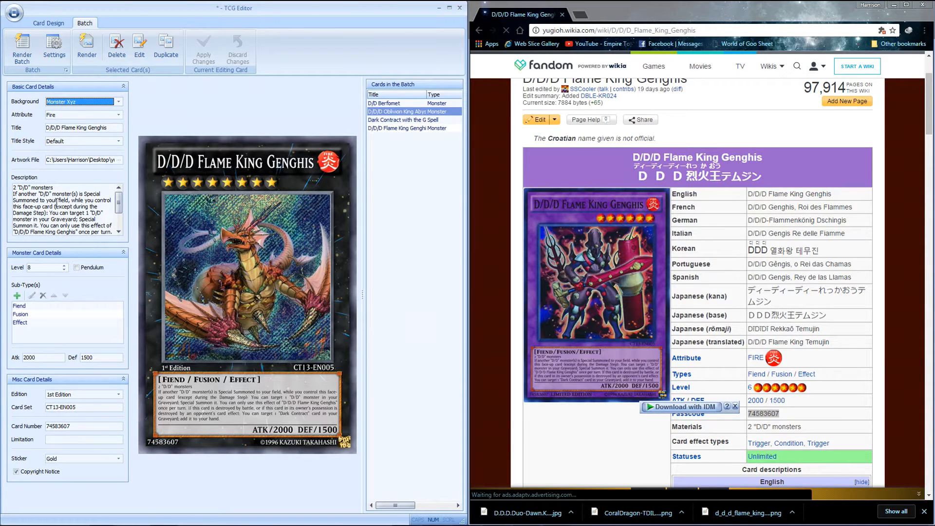
# Search the wiki for "d/d/d duo" and open the D/D/D Duo-Dawn King Kali Yuga card page
pyautogui.click(797, 66)
pyautogui.write('d/d/d duo')
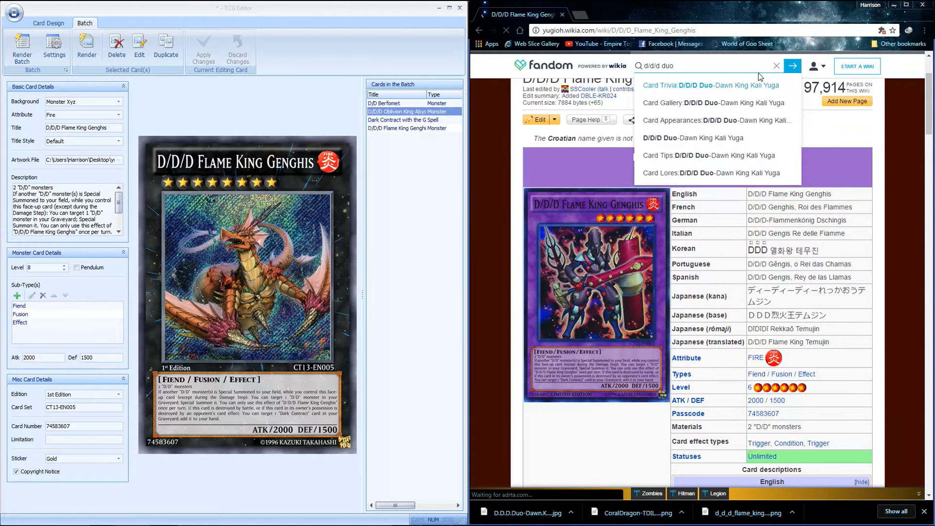
pyautogui.click(759, 74)
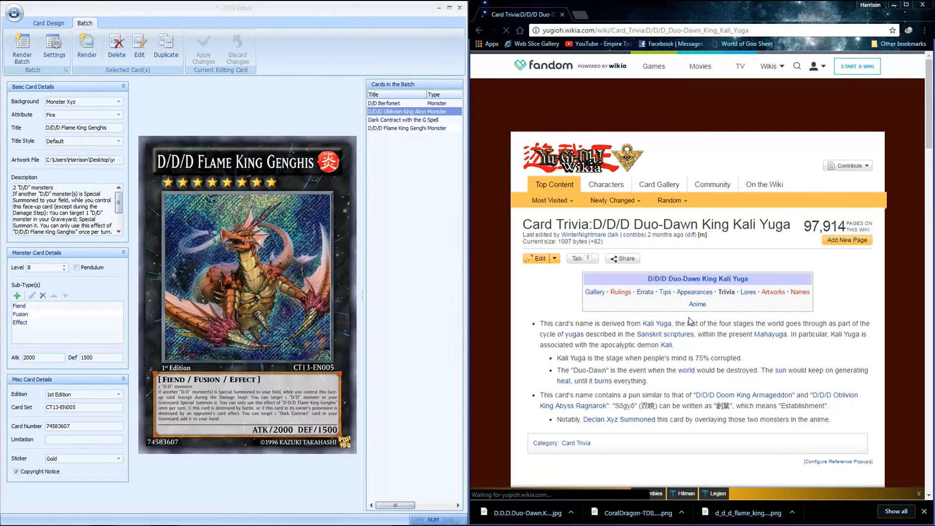
pyautogui.click(693, 281)
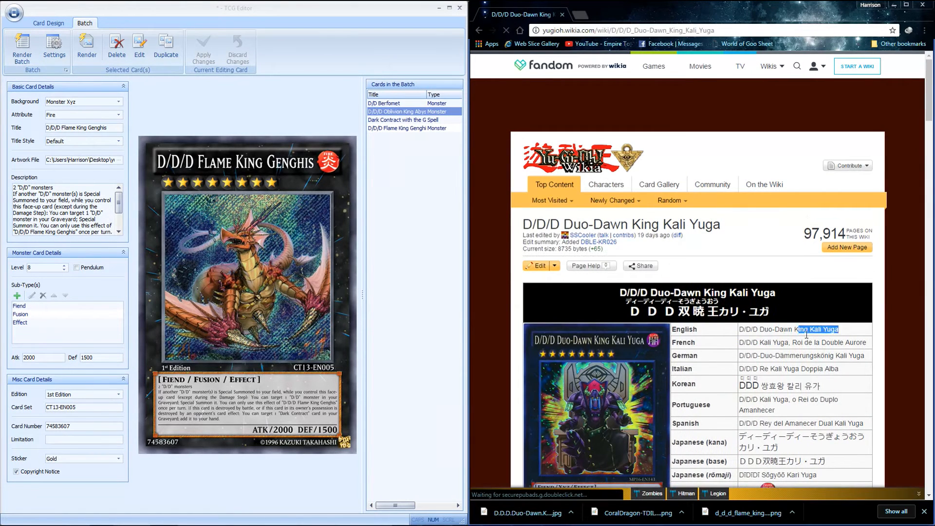
# Replace the card's Title with the wiki's English name, D/D/D Duo-Dawn King Kali Yuga, and set the Attribute to Dark
pyautogui.moveTo(846, 288); pyautogui.dragTo(740, 287)
pyautogui.hotkey('ctrl', 'c')
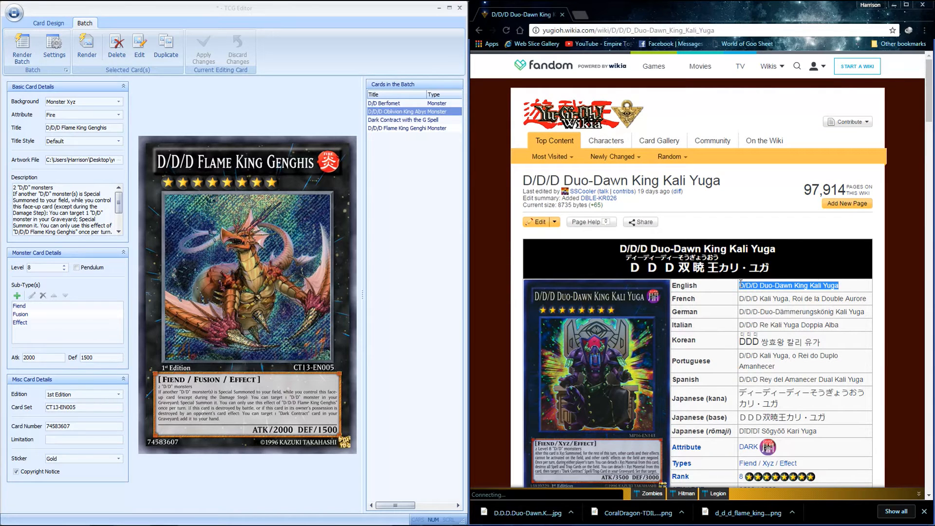
pyautogui.click(99, 116)
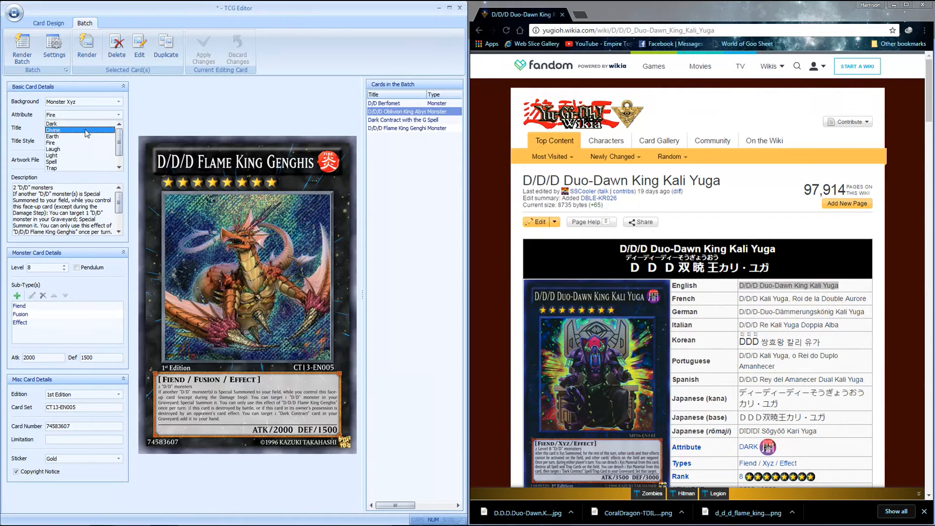
pyautogui.click(73, 125)
pyautogui.tripleClick(73, 127)
pyautogui.hotkey('ctrl', 'v')
pyautogui.click(52, 115)
pyautogui.click(63, 127)
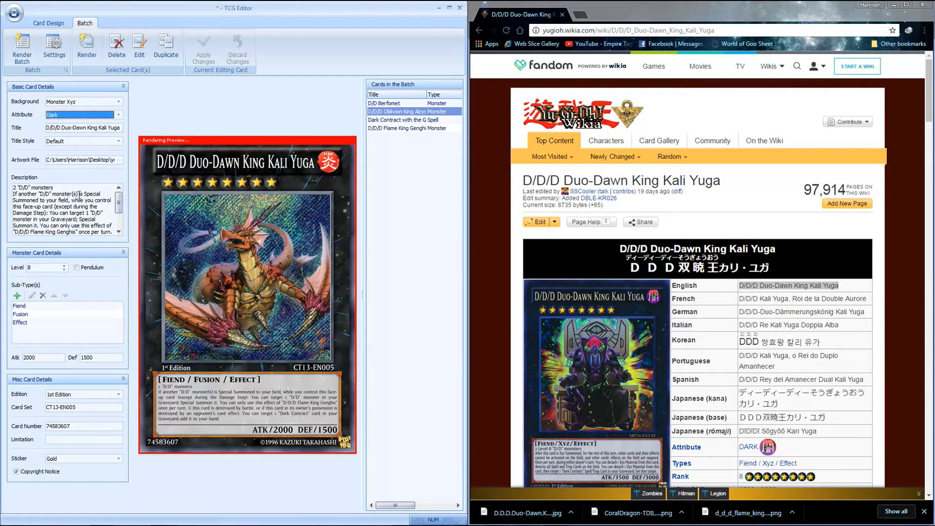
# Replace the card's Description with the English card description from the Kali Yuga wiki page
pyautogui.click(840, 348)
pyautogui.scroll(-5, 834, 369)
pyautogui.moveTo(832, 355); pyautogui.dragTo(674, 291)
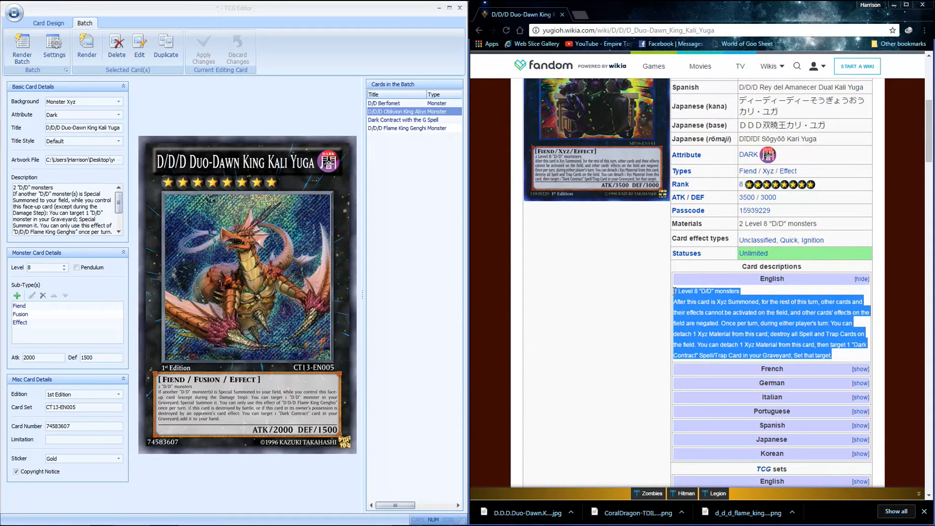
pyautogui.hotkey('ctrl', 'c')
pyautogui.click(80, 212)
pyautogui.hotkey('ctrl', 'a')
pyautogui.hotkey('ctrl', 'v')
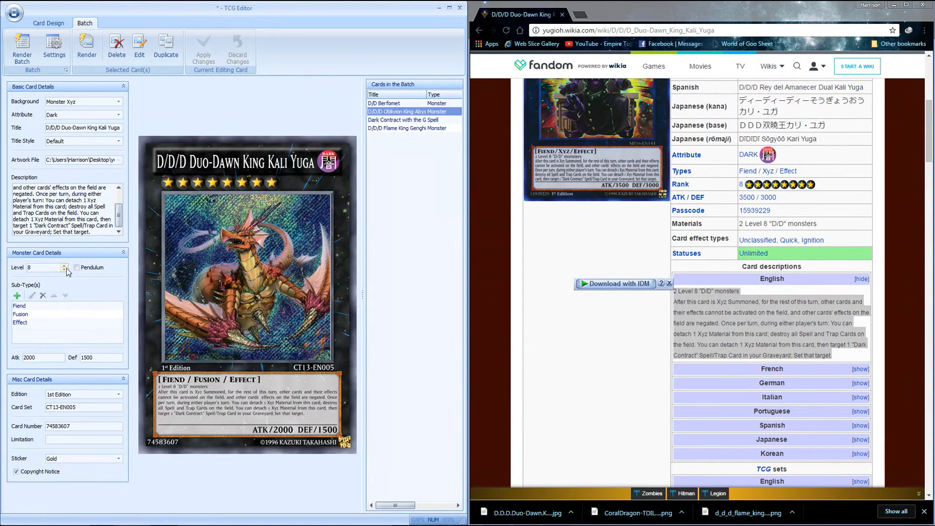
# Rename the card's Fusion sub-type to Xyz
pyautogui.click(30, 319)
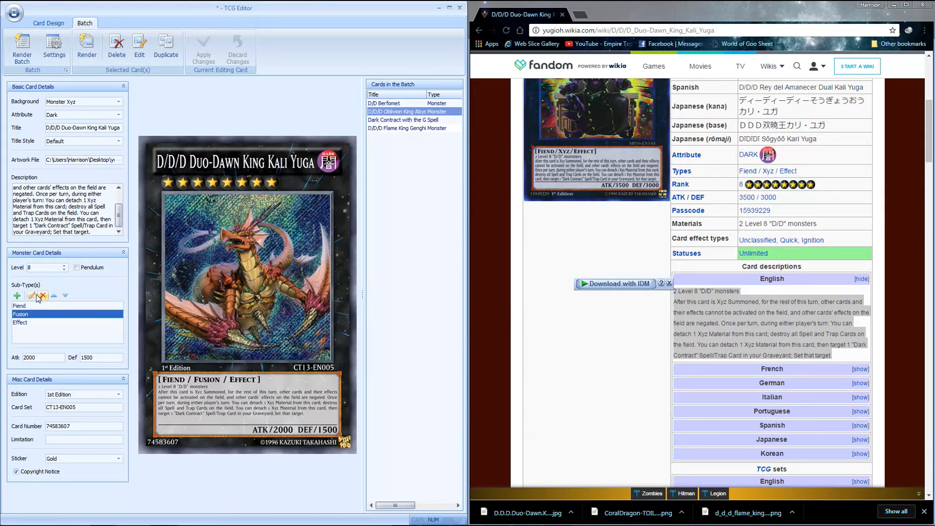
pyautogui.write('Xyz')
pyautogui.press('Return')
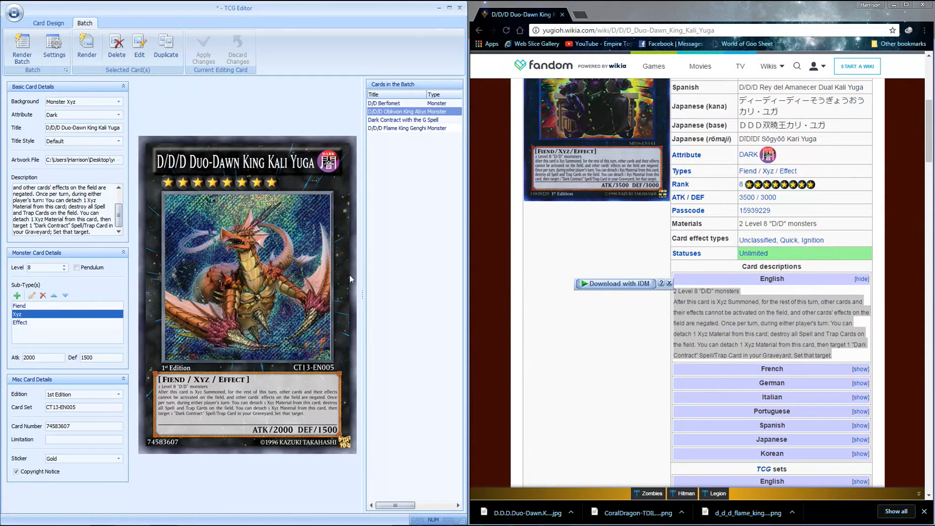
# Set the Kali Yuga card's Atk to 3500 and its Def to 3000
pyautogui.doubleClick(39, 357)
pyautogui.write('3')
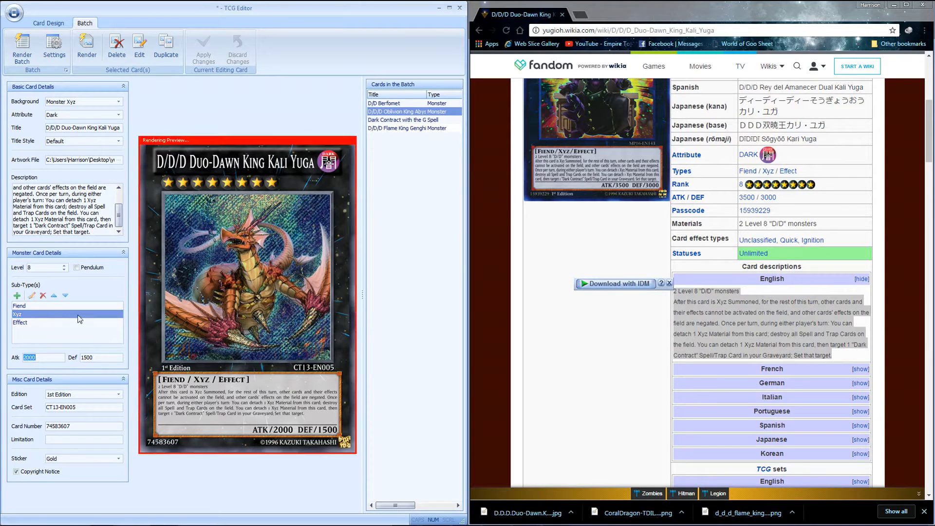
pyautogui.write('50')
pyautogui.click(81, 358)
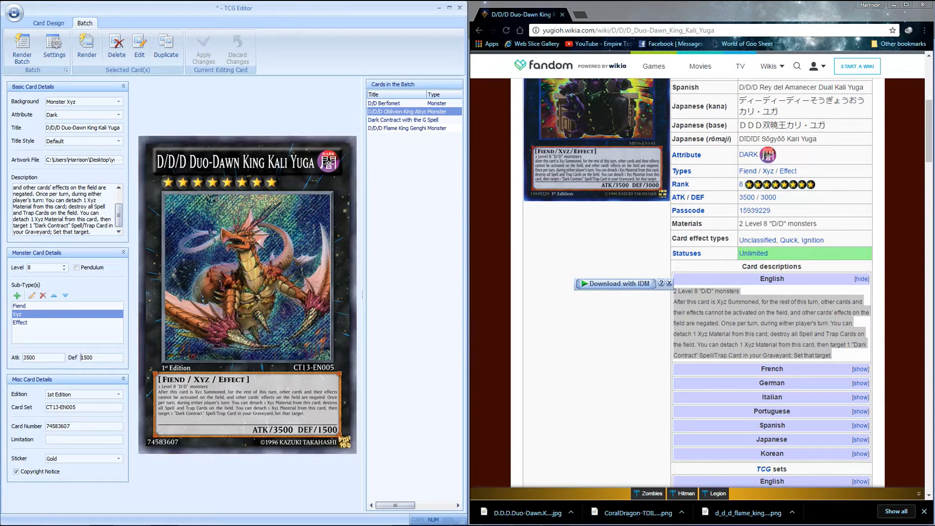
pyautogui.doubleClick(88, 358)
pyautogui.write('30')
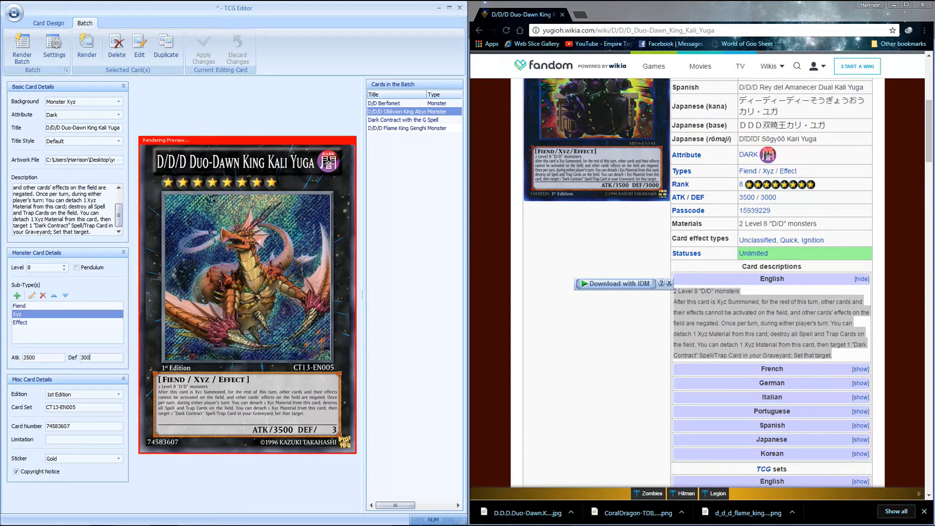
# Expand the English TCG sets on the wiki page and copy DOCS-EN050 over the card's Card Set code
pyautogui.click(630, 232)
pyautogui.scroll(-5, 630, 233)
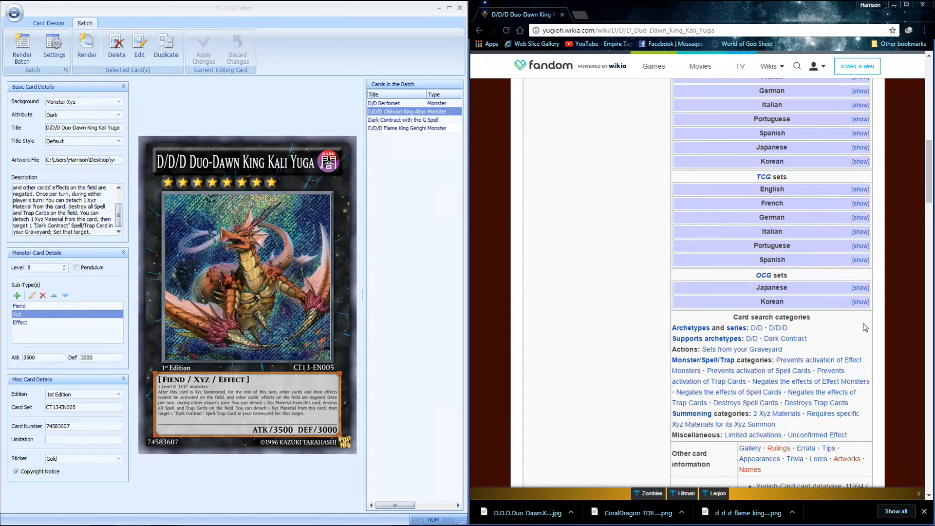
pyautogui.click(859, 189)
pyautogui.moveTo(721, 244); pyautogui.dragTo(702, 231)
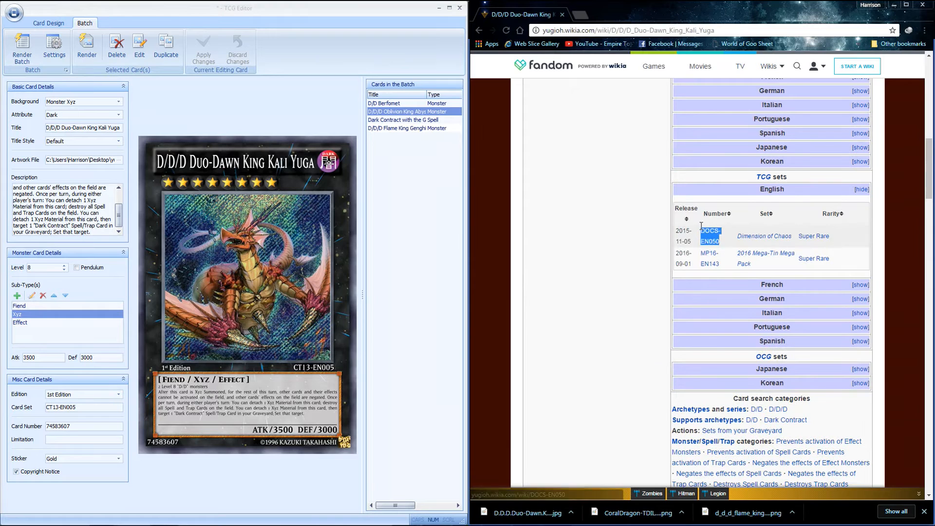
pyautogui.click(77, 426)
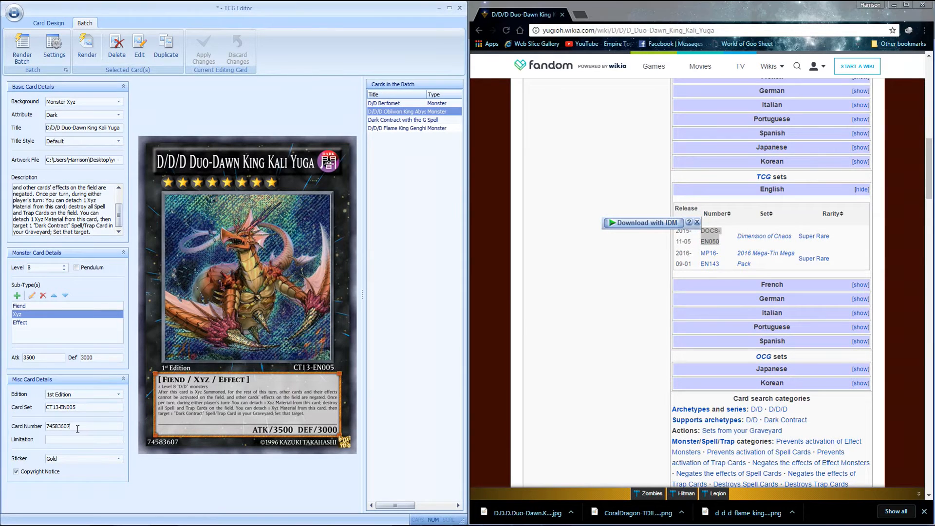
pyautogui.doubleClick(79, 407)
pyautogui.hotkey('ctrl', 'v')
pyautogui.click(595, 323)
pyautogui.scroll(5, 603, 312)
pyautogui.moveTo(815, 211); pyautogui.dragTo(729, 208)
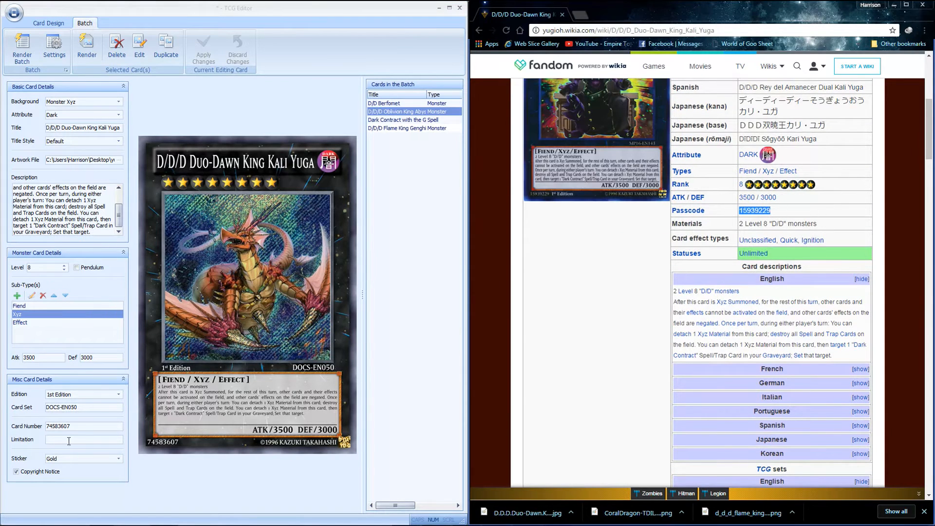
pyautogui.doubleClick(82, 427)
pyautogui.hotkey('ctrl', 'v')
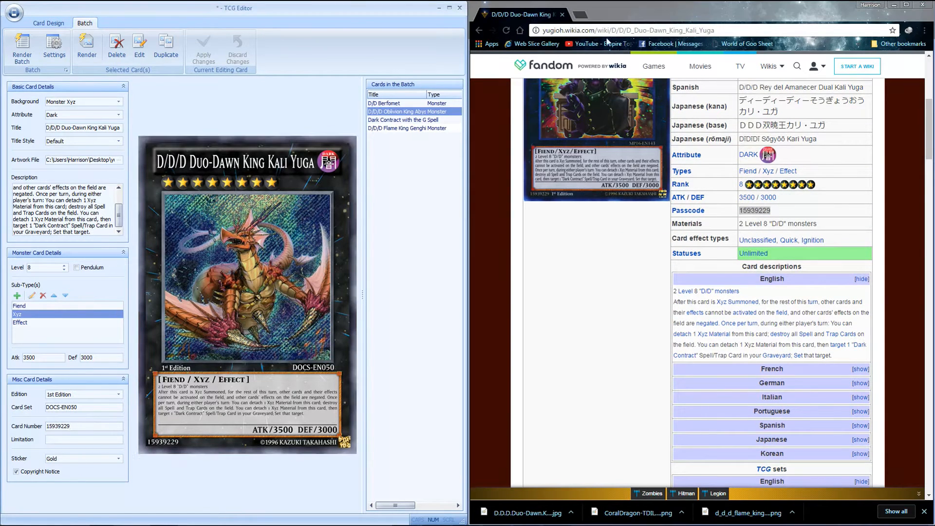
# Replace the card's artwork with the D.D.D.Duo-Dawn.King.Kali.Yuga JPG from the DDD folder and add the finished card to the batch
pyautogui.click(120, 161)
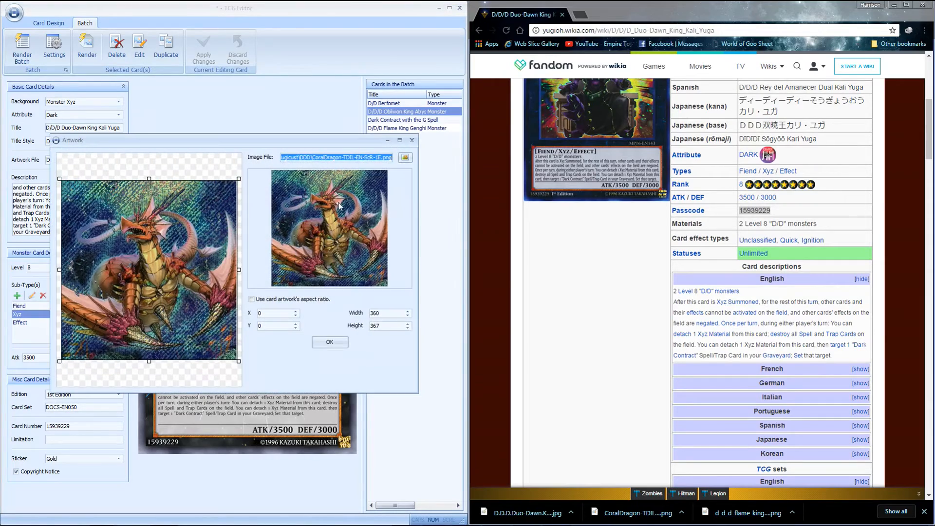
pyautogui.click(405, 158)
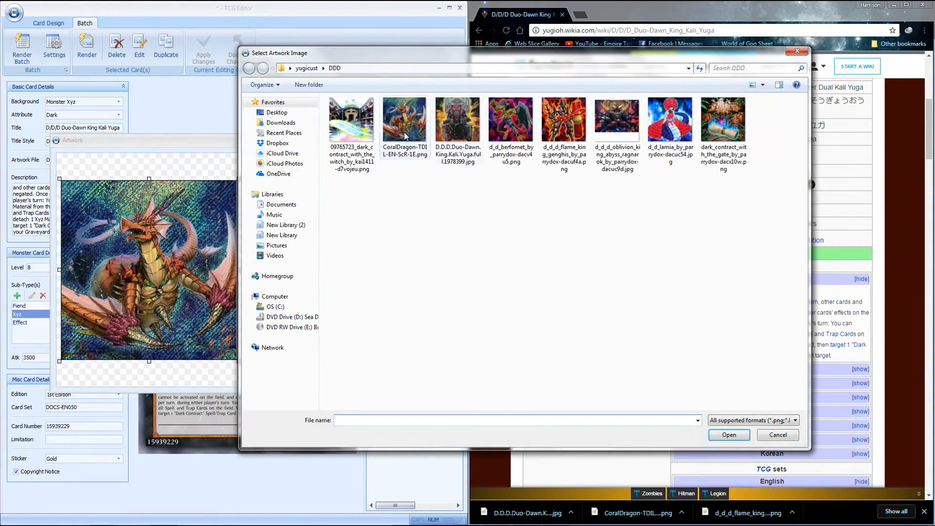
pyautogui.doubleClick(466, 133)
pyautogui.click(340, 349)
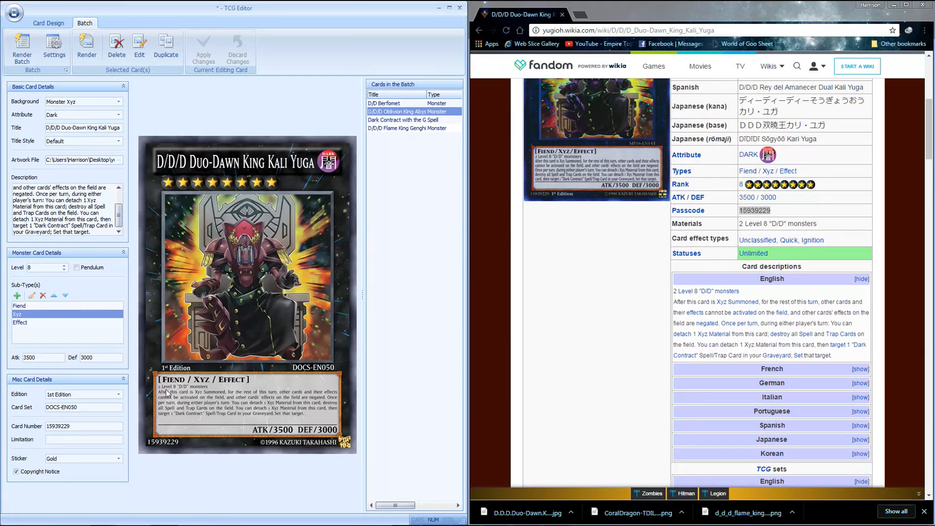
pyautogui.click(56, 24)
pyautogui.click(94, 49)
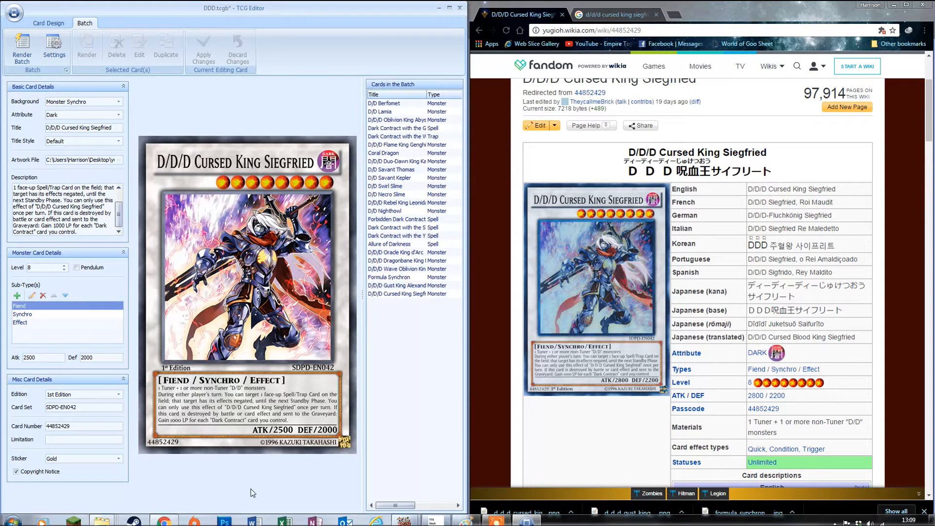
# Examine the rendered card images in the DDD subfolder of yugicust's Batches folder and return to TCG Editor
pyautogui.moveTo(107, 519)
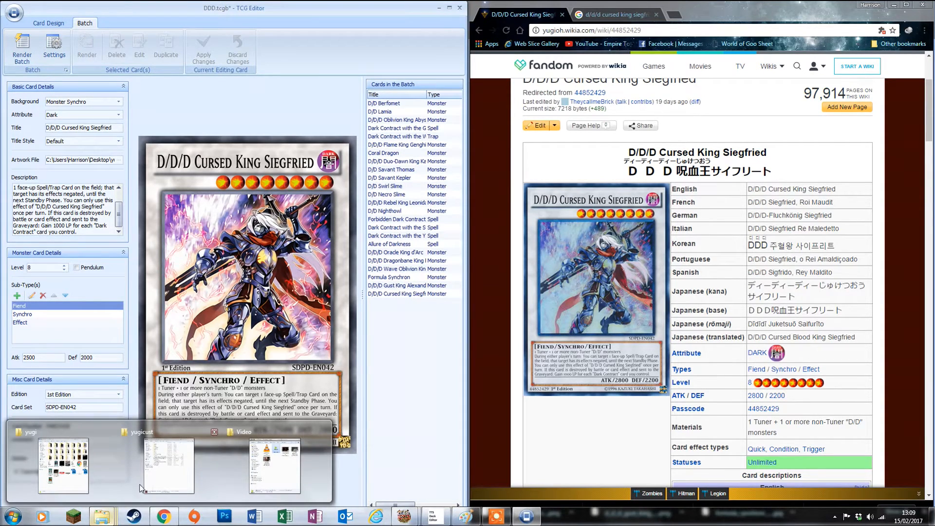
pyautogui.moveTo(160, 476)
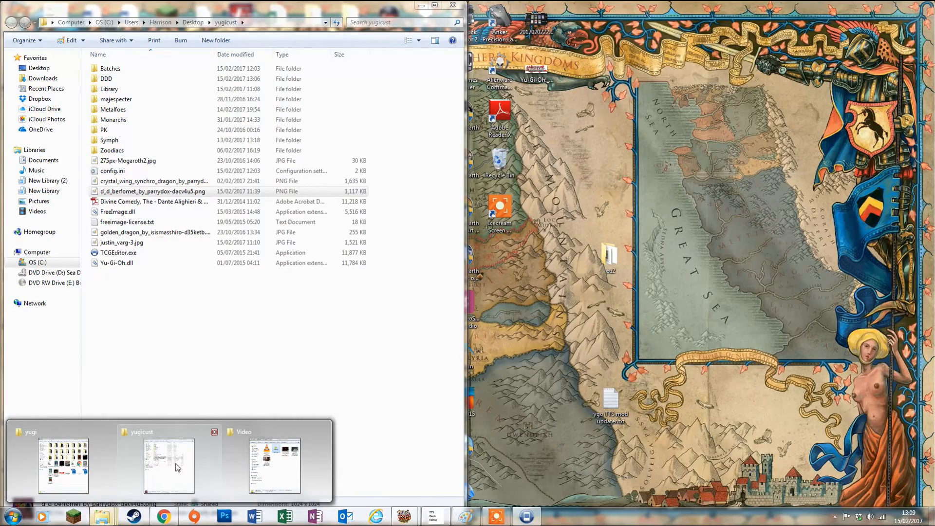
pyautogui.moveTo(87, 471)
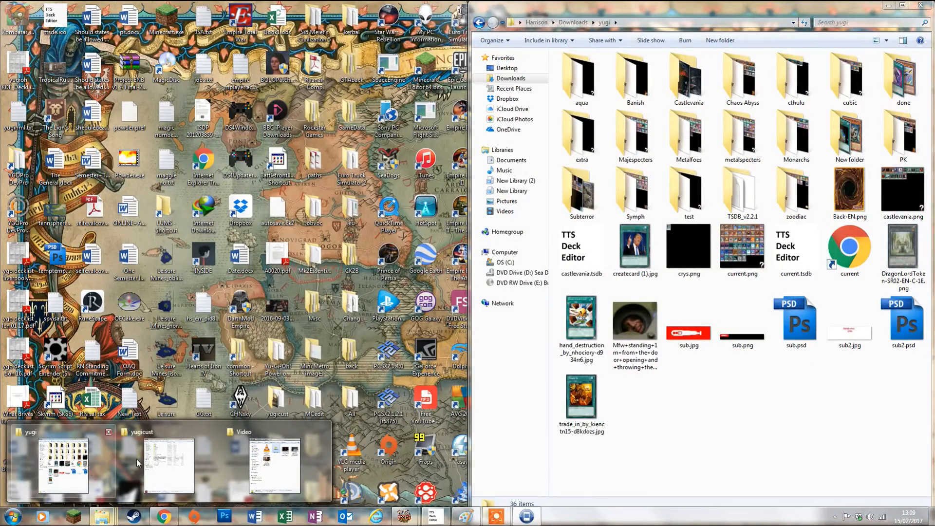
pyautogui.click(138, 463)
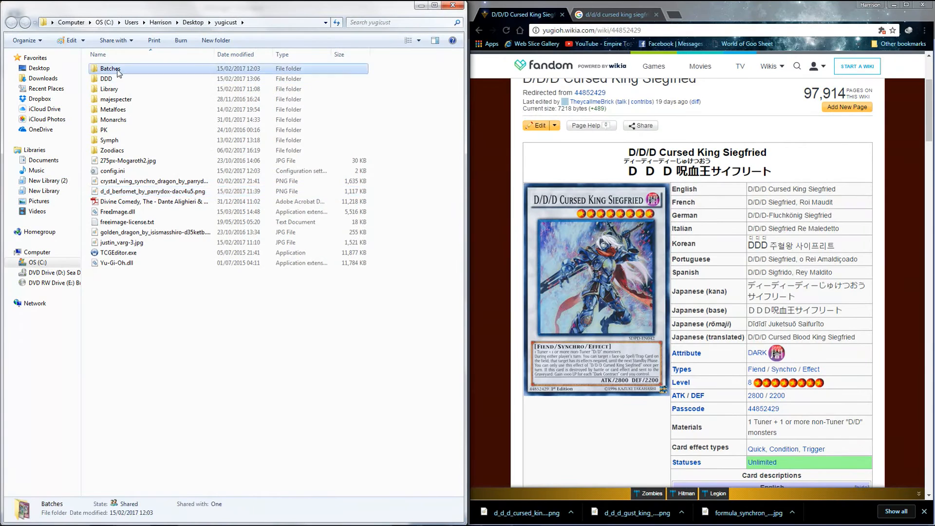
pyautogui.doubleClick(118, 70)
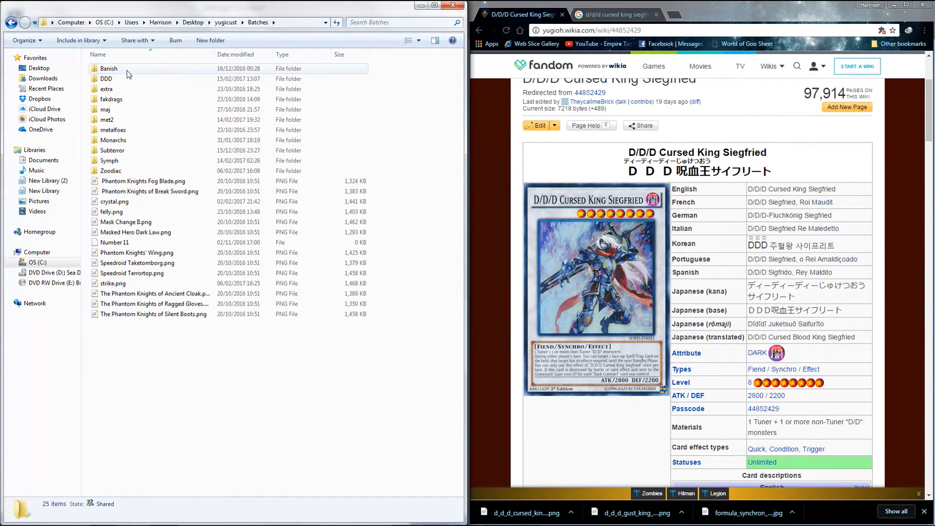
pyautogui.doubleClick(118, 79)
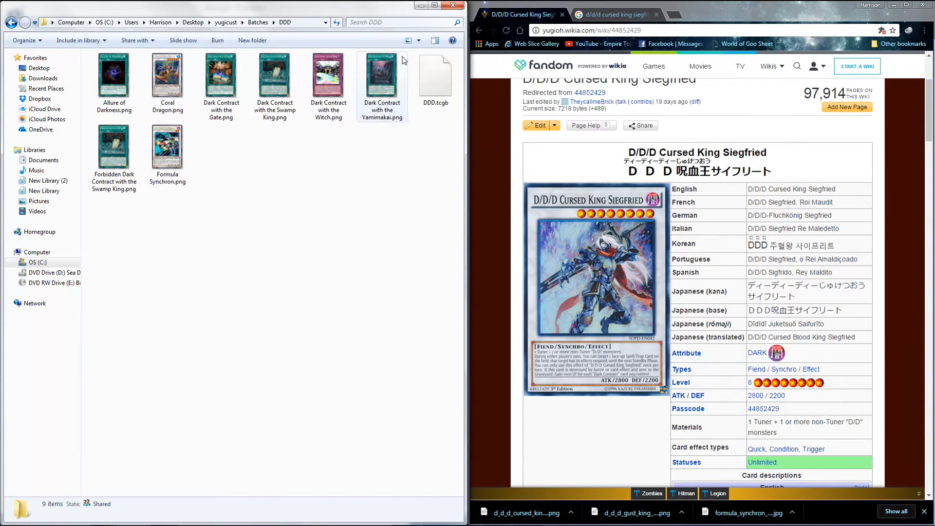
pyautogui.press('BackSpace')
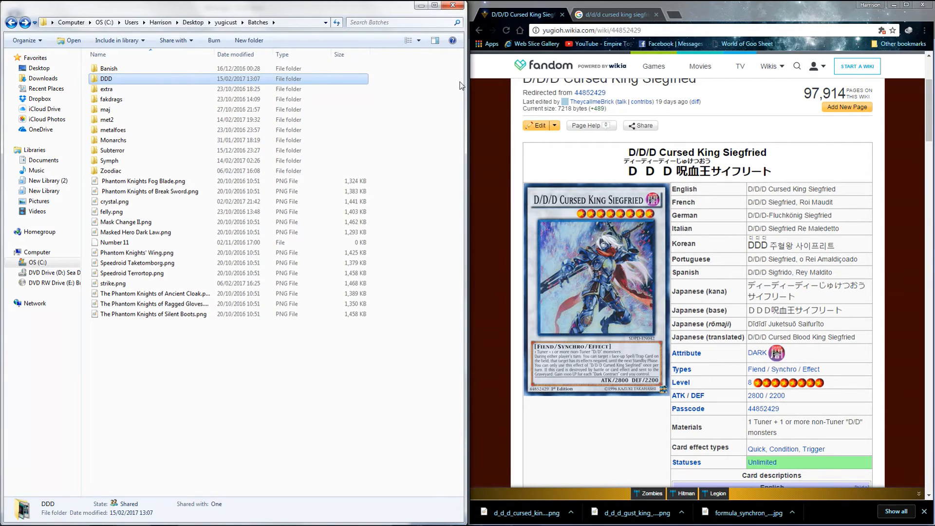
pyautogui.click(421, 5)
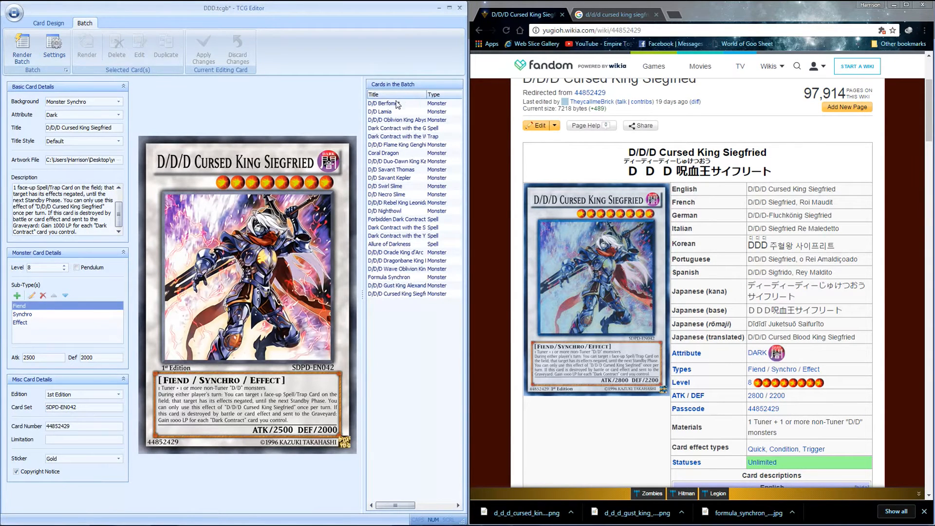
# Select the D/D Berfomet card in the batch
pyautogui.click(392, 104)
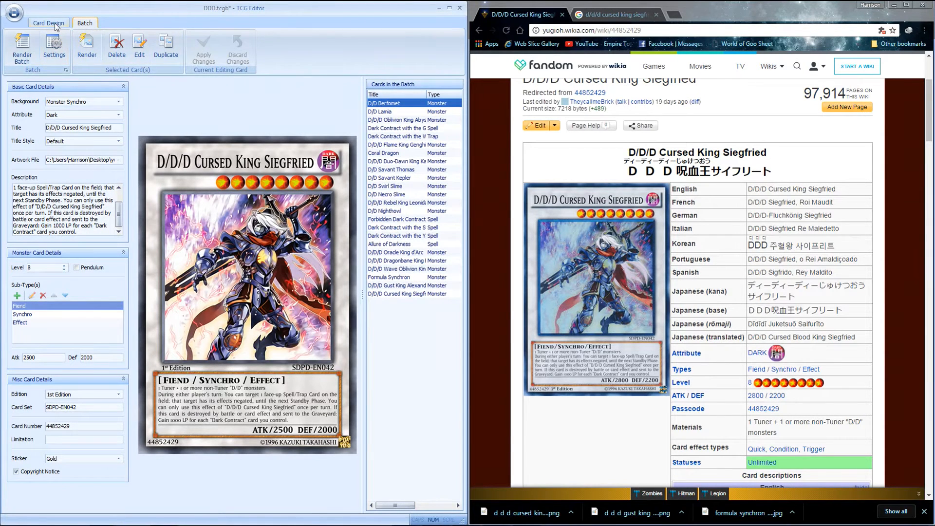
# Check the contents of the DDD folder inside the Batches folder in Windows Explorer
pyautogui.click(20, 57)
pyautogui.click(101, 516)
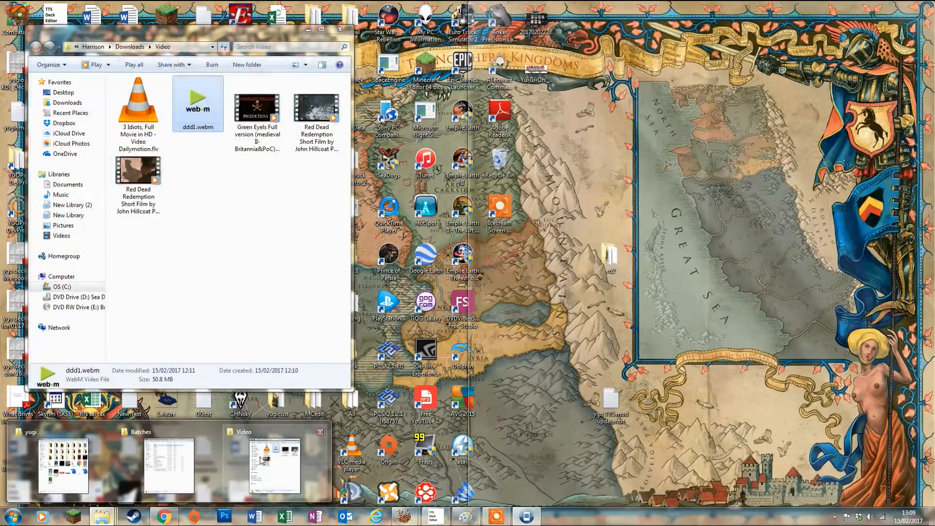
pyautogui.click(169, 465)
pyautogui.doubleClick(198, 78)
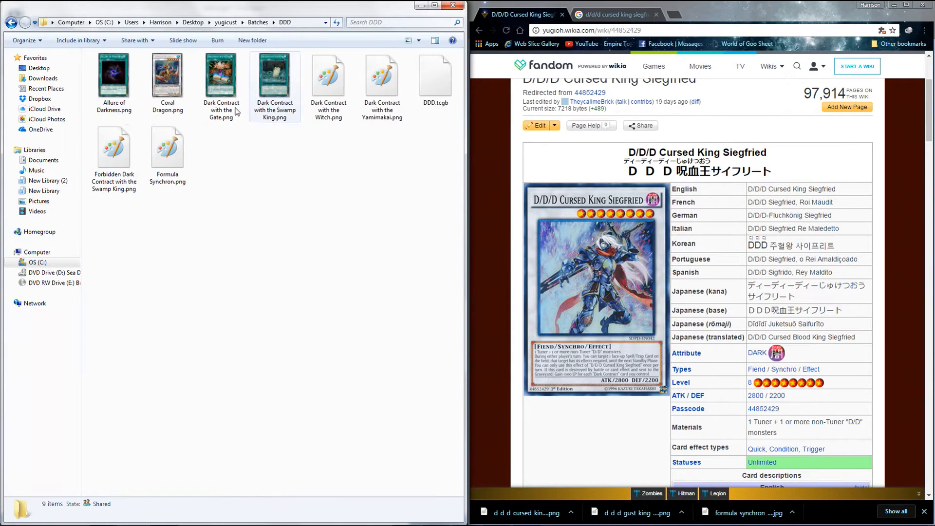
pyautogui.press('BackSpace')
pyautogui.click(426, 9)
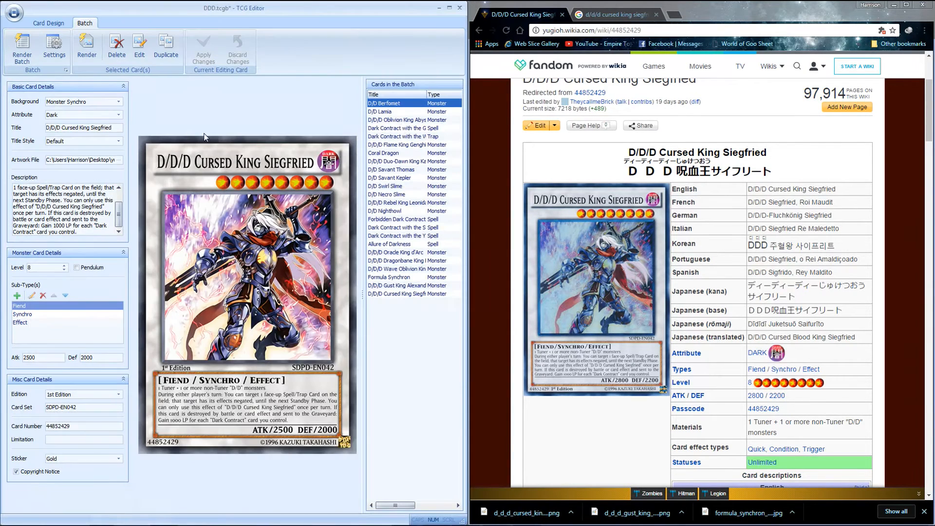
# Load D/D Berfomet from the batch for editing and render it as Berf.png in the Batches\DDD folder at 100% size
pyautogui.doubleClick(394, 107)
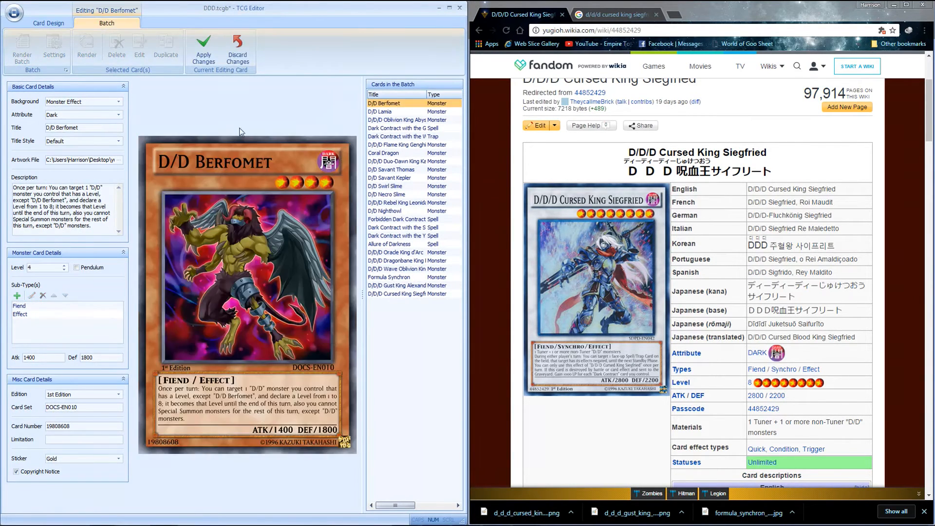
pyautogui.click(48, 23)
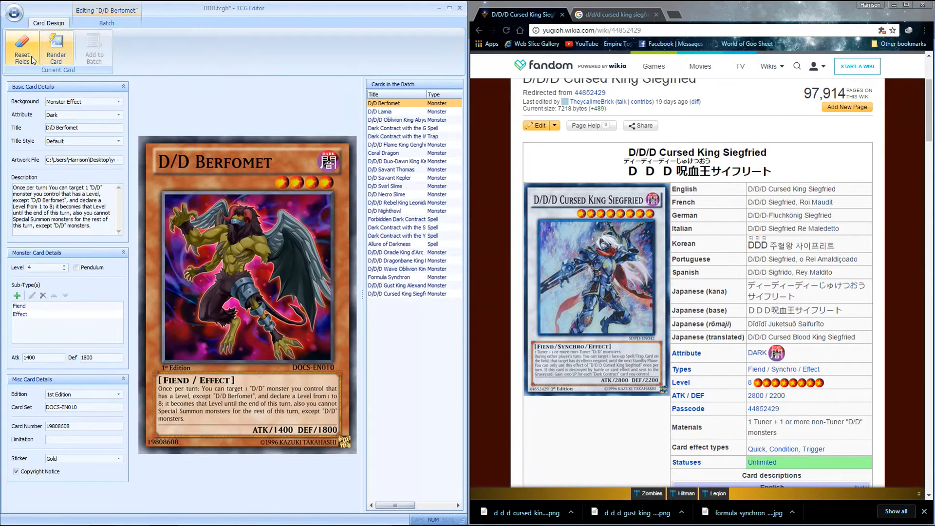
pyautogui.click(57, 44)
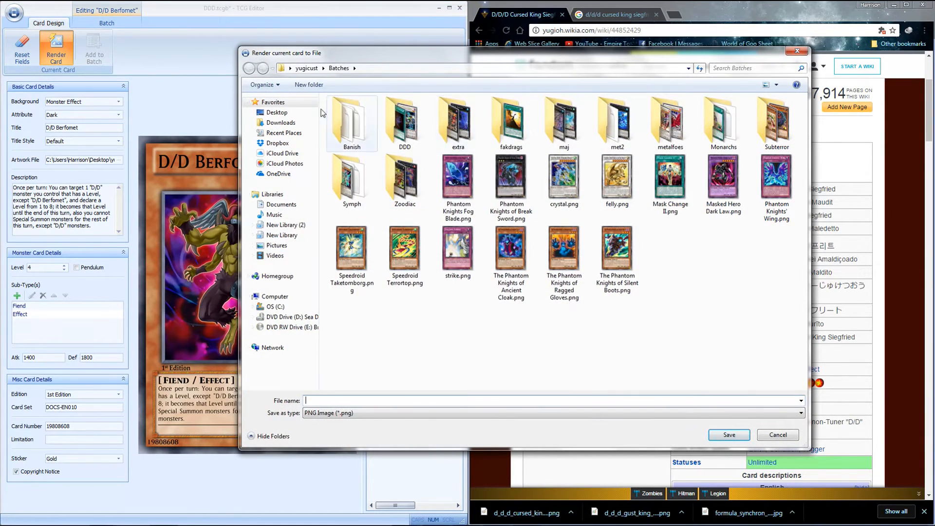
pyautogui.doubleClick(405, 122)
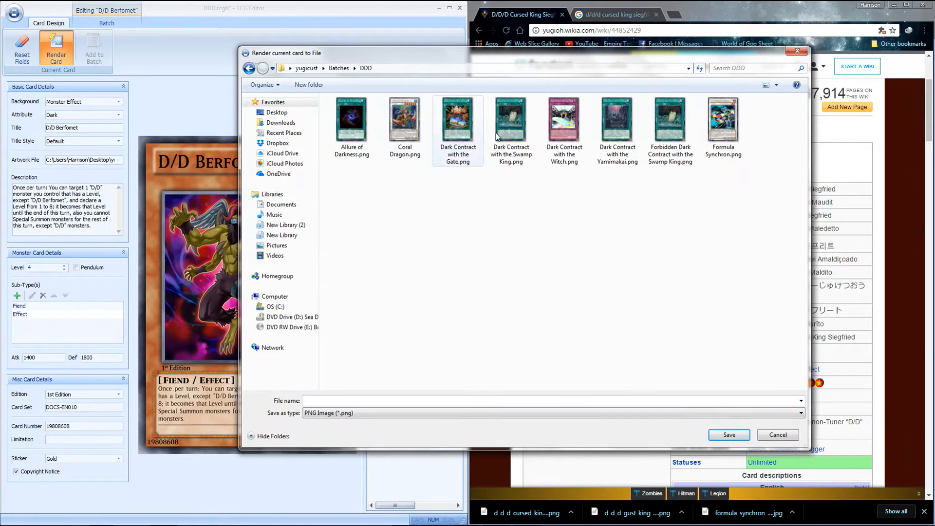
pyautogui.click(408, 402)
pyautogui.press('Return')
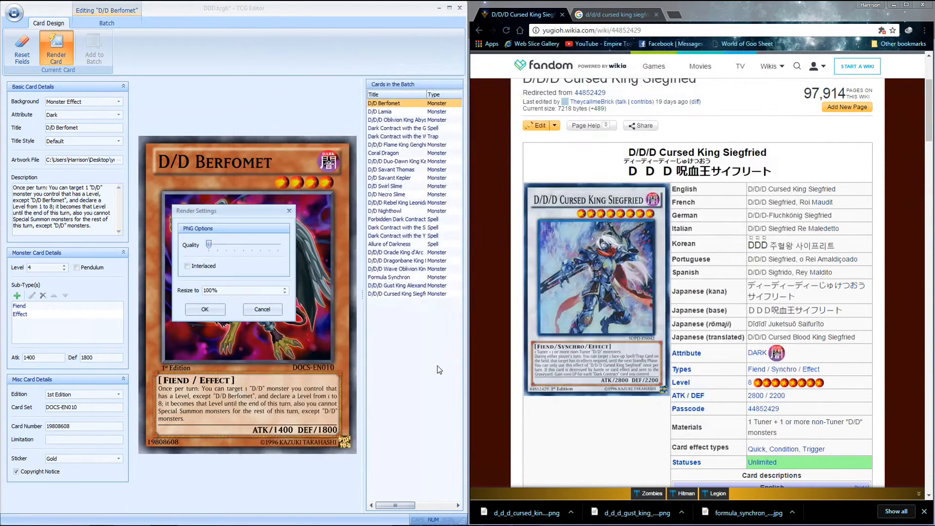
pyautogui.click(205, 310)
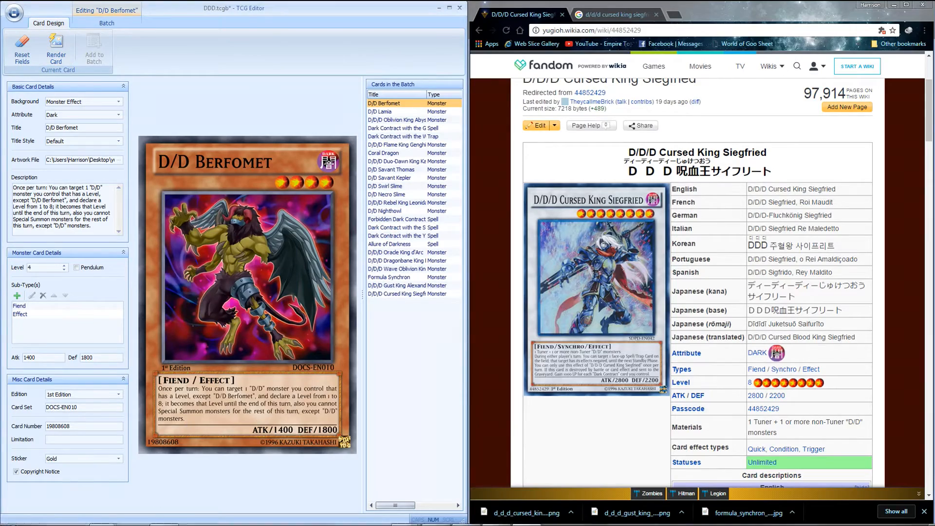
# Switch to Windows Explorer and view Berf.png from the Batches\DDD folder in Picasa Photo Viewer
pyautogui.moveTo(109, 521)
pyautogui.click(165, 470)
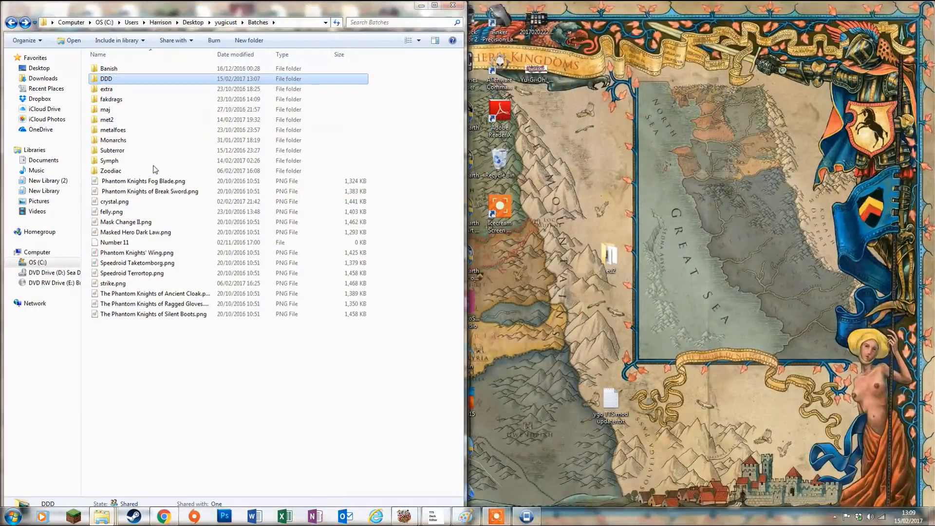
pyautogui.doubleClick(115, 83)
pyautogui.click(171, 84)
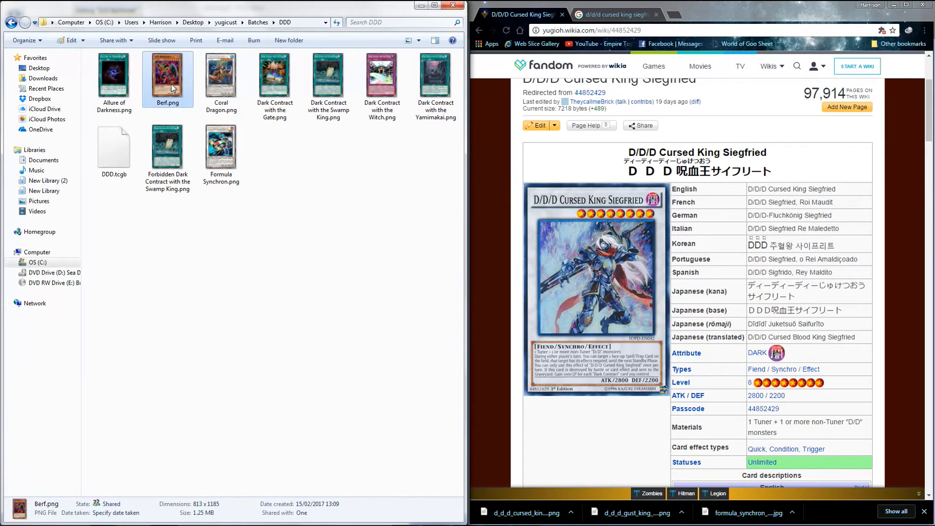
pyautogui.rightClick(171, 84)
pyautogui.moveTo(222, 211)
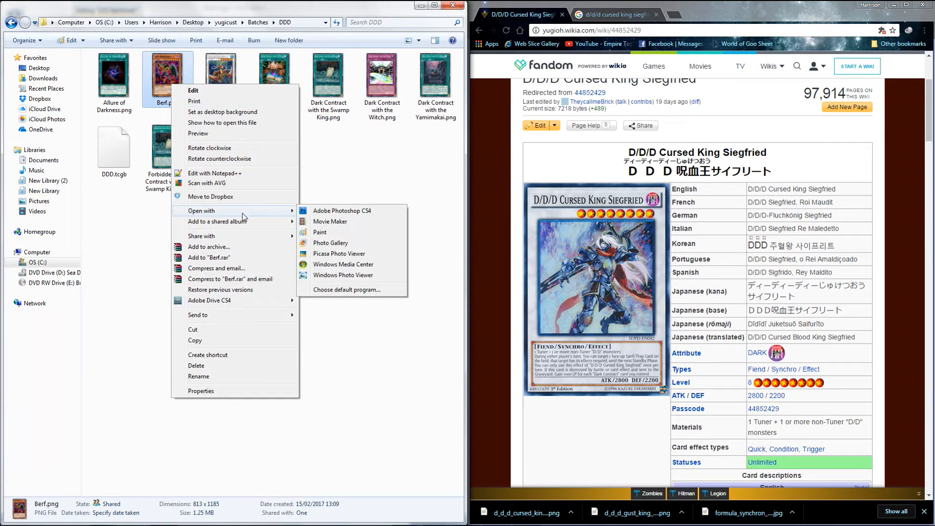
pyautogui.click(330, 254)
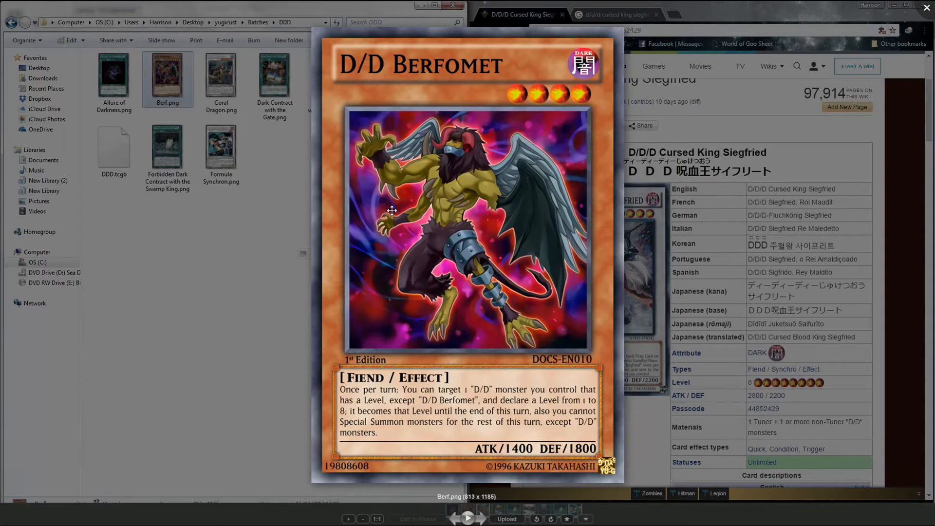
pyautogui.press('Escape')
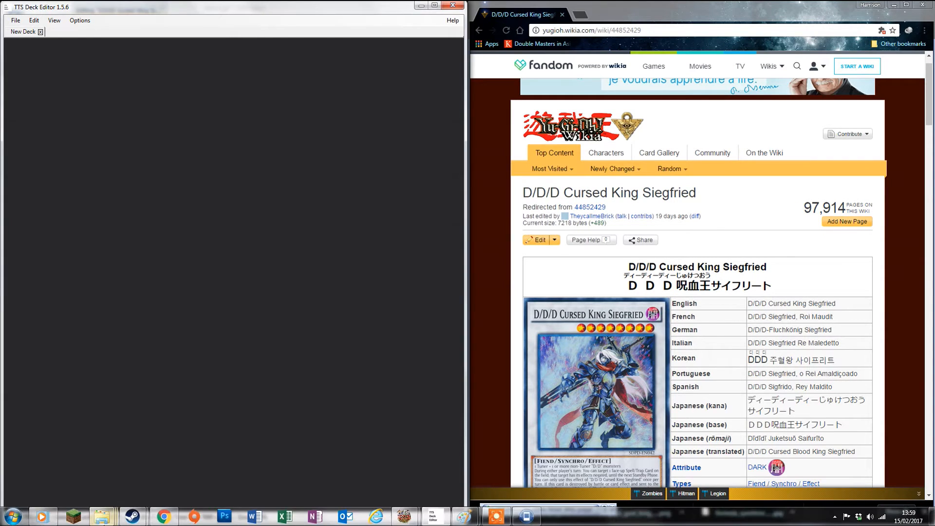
# Open the yugicust\Batches\DDD folder in Windows Explorer alongside the empty deck
pyautogui.moveTo(117, 510)
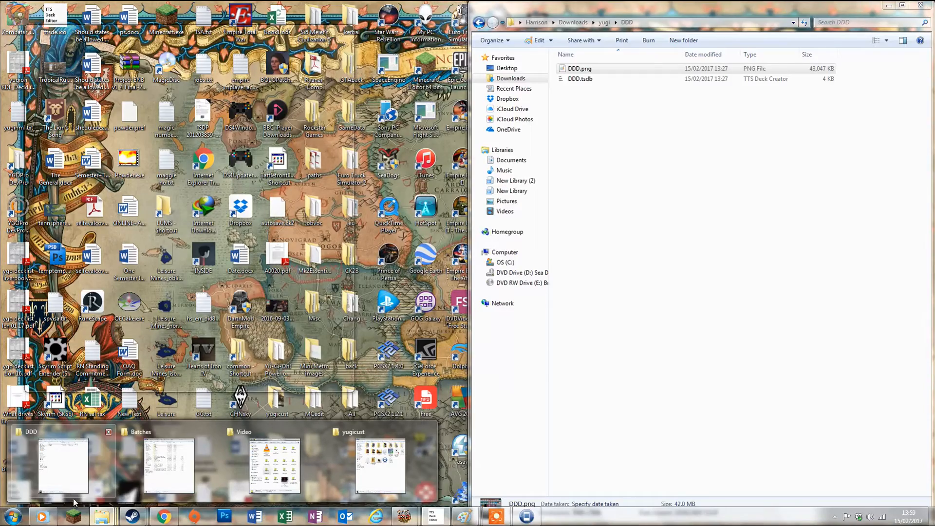
pyautogui.click(75, 502)
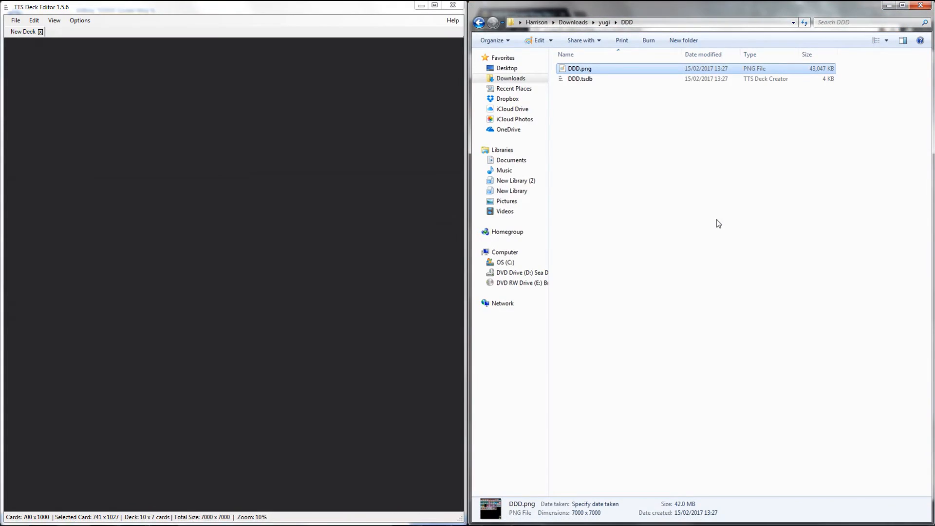
pyautogui.moveTo(102, 517)
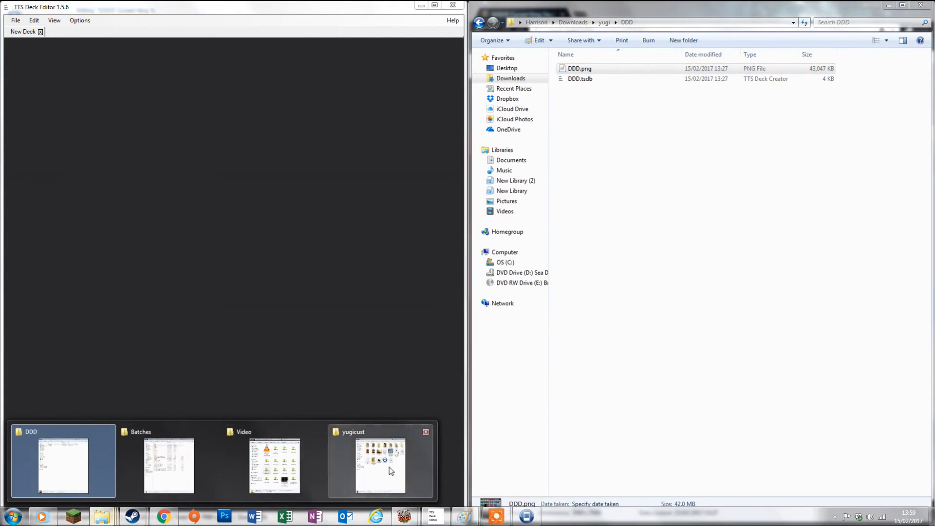
pyautogui.click(398, 475)
pyautogui.doubleClick(636, 101)
pyautogui.press('BackSpace')
pyautogui.doubleClick(592, 81)
pyautogui.doubleClick(633, 75)
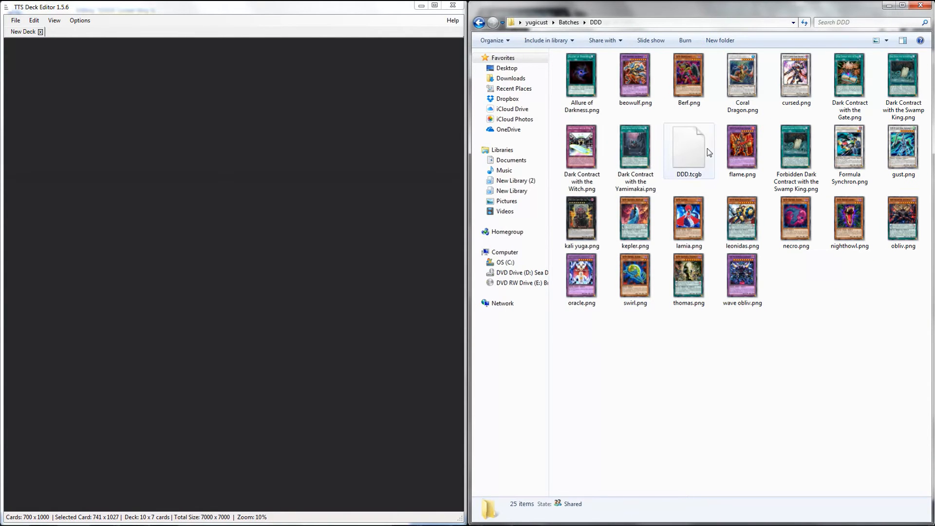
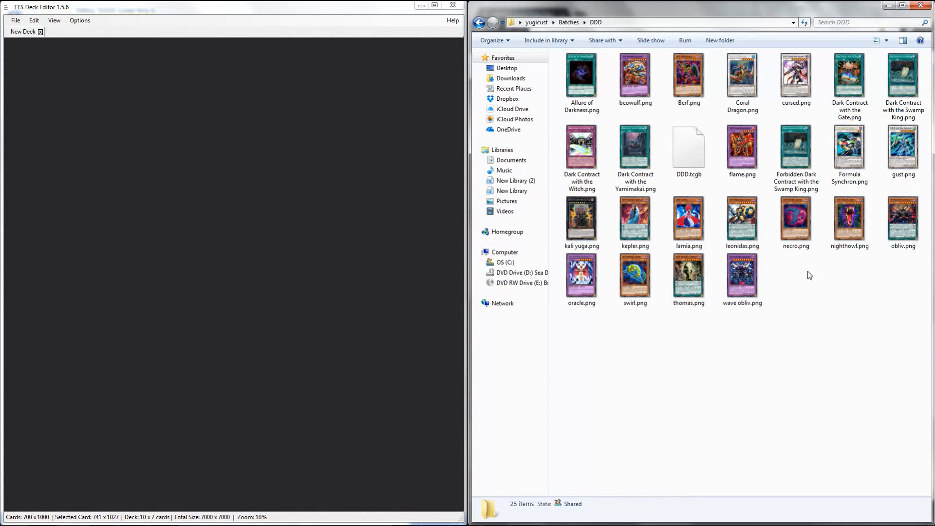
# Add obliv.png to deck slot 1 and set the card size to 700 wide by 1000 high
pyautogui.moveTo(916, 227); pyautogui.dragTo(350, 197)
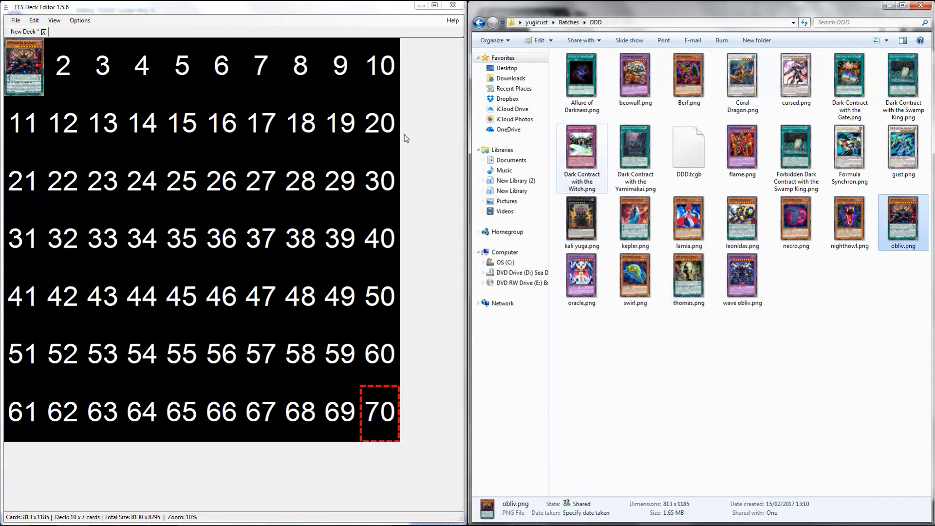
pyautogui.click(29, 21)
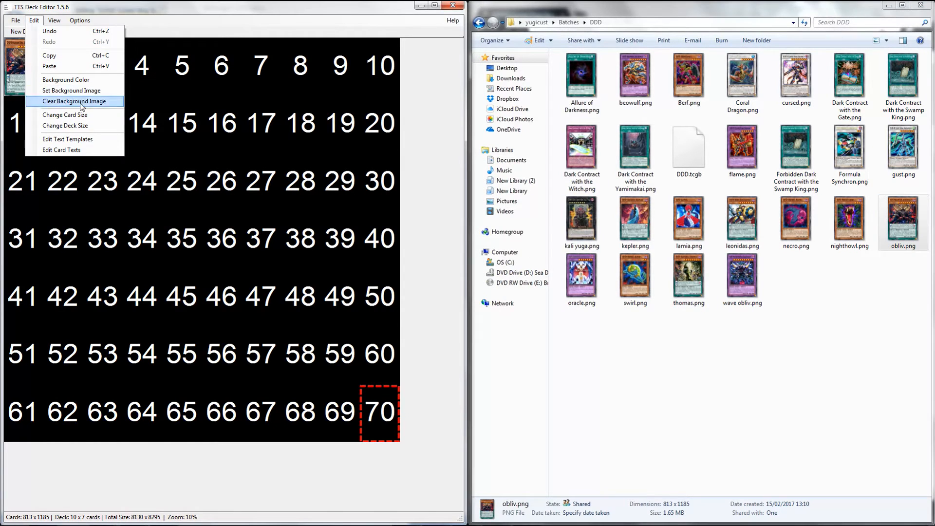
pyautogui.click(48, 111)
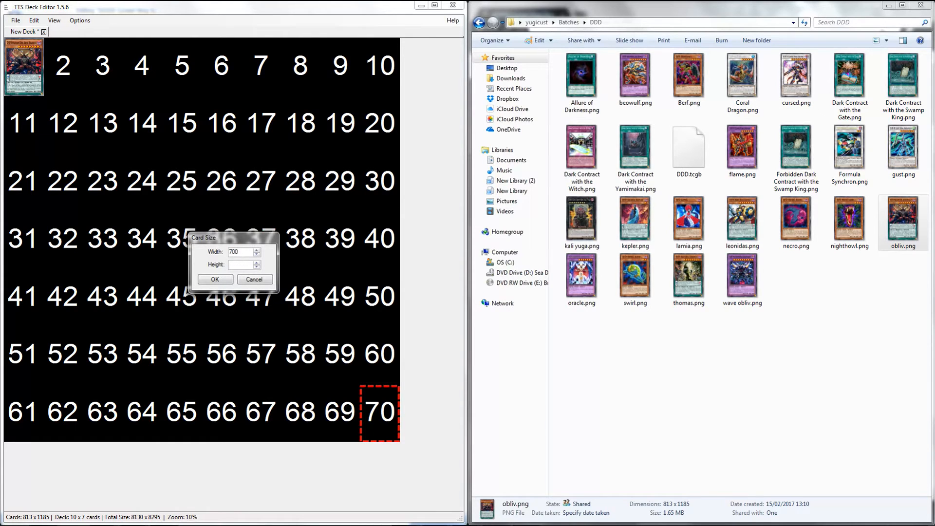
pyautogui.click(215, 280)
pyautogui.click(827, 300)
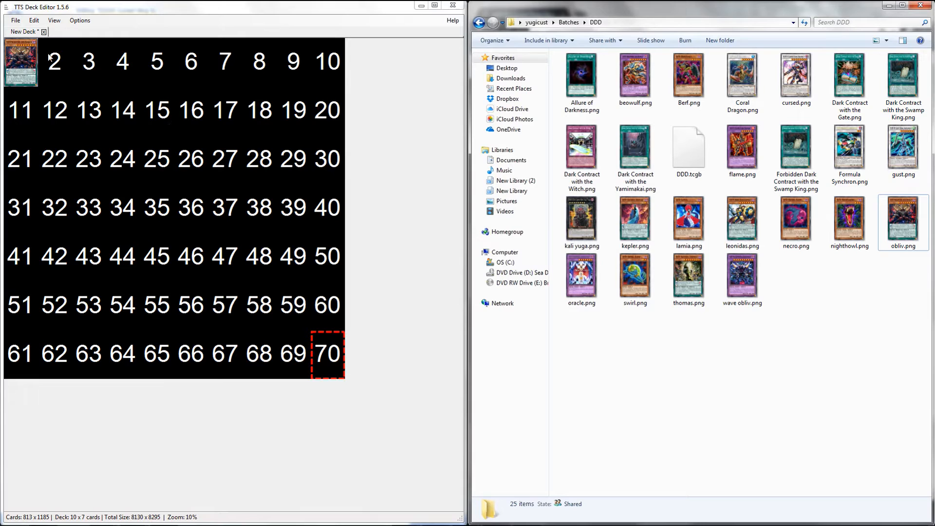
# Add obliv.png to deck slots 2 and 3 and leonidas.png to slots 4 and 5
pyautogui.moveTo(904, 211); pyautogui.dragTo(73, 68)
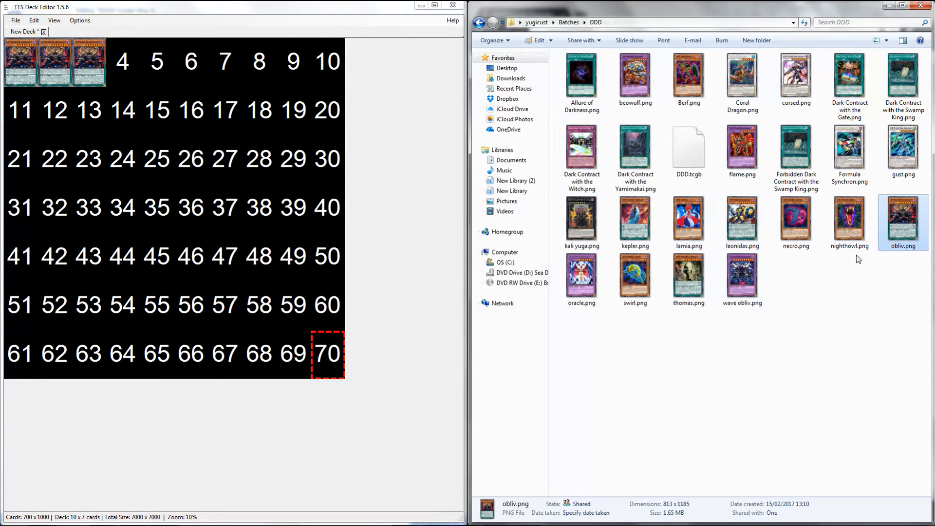
pyautogui.click(861, 300)
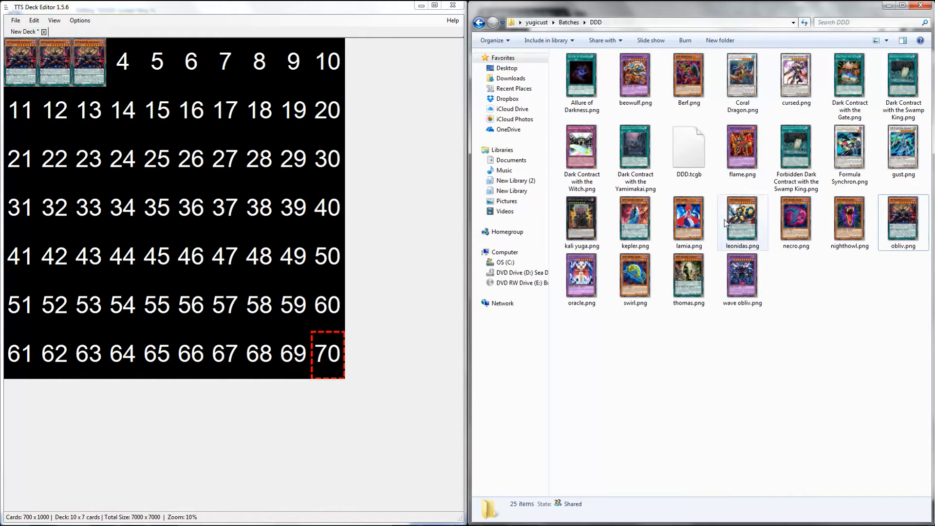
pyautogui.moveTo(724, 219); pyautogui.dragTo(113, 124)
pyautogui.moveTo(735, 220); pyautogui.dragTo(168, 73)
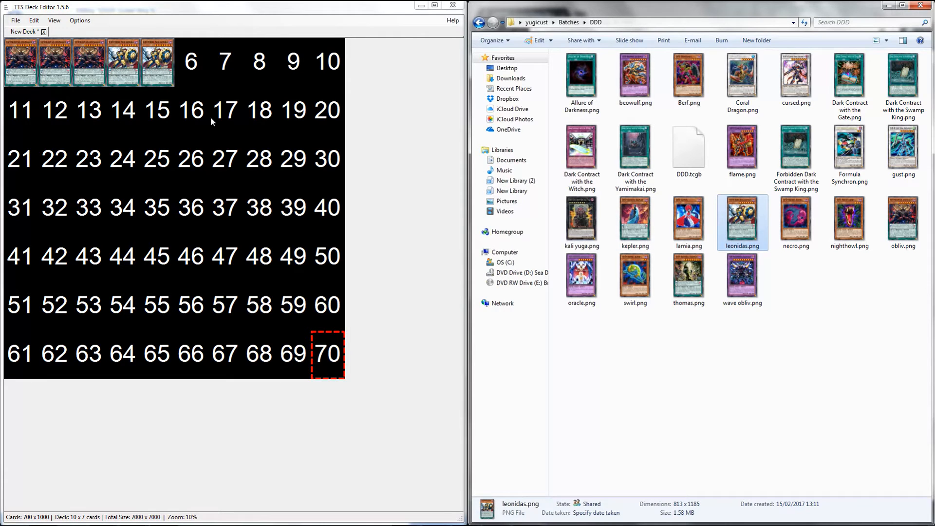
pyautogui.click(844, 268)
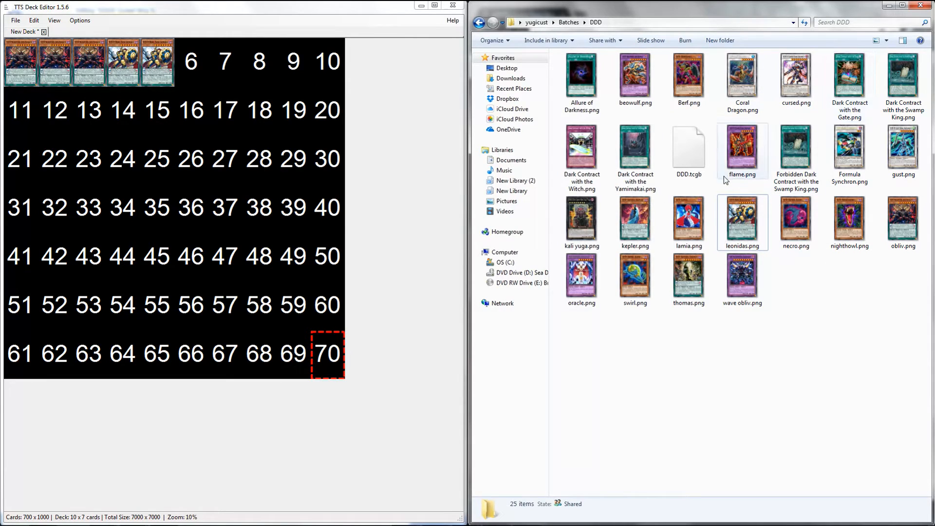
# Add thomas.png to deck slots 6 and 7 and kepler.png to slots 8, 9 and 10
pyautogui.moveTo(692, 289); pyautogui.dragTo(231, 64)
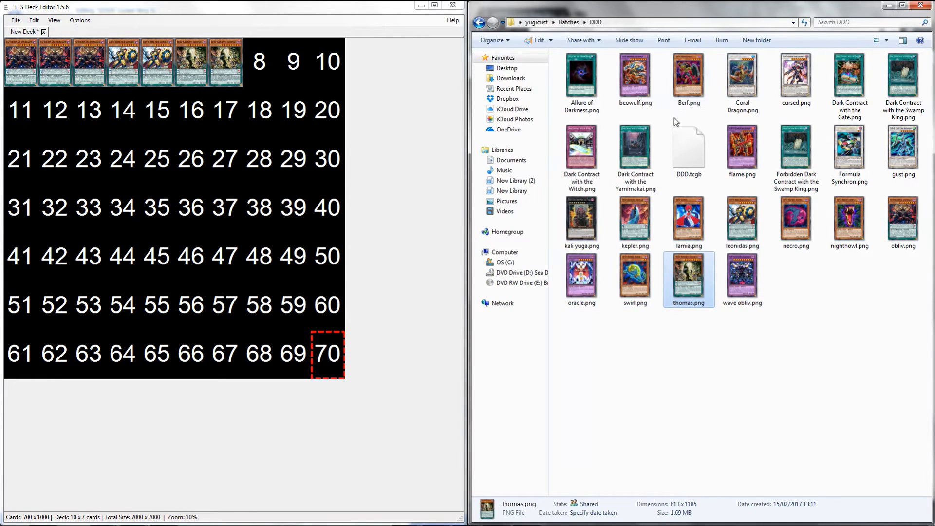
pyautogui.click(583, 220)
pyautogui.click(625, 229)
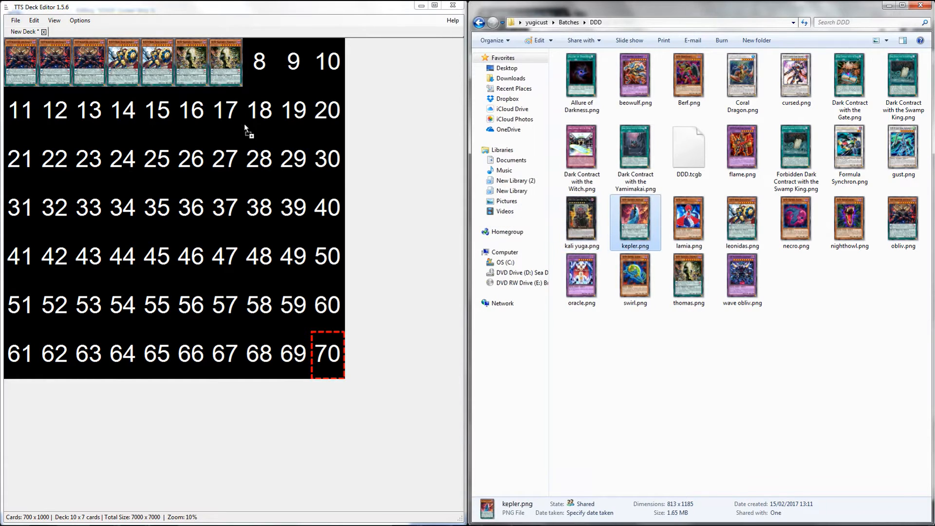
pyautogui.moveTo(244, 124); pyautogui.dragTo(245, 125)
pyautogui.moveTo(295, 62); pyautogui.dragTo(295, 63)
pyautogui.moveTo(629, 217); pyautogui.dragTo(331, 74)
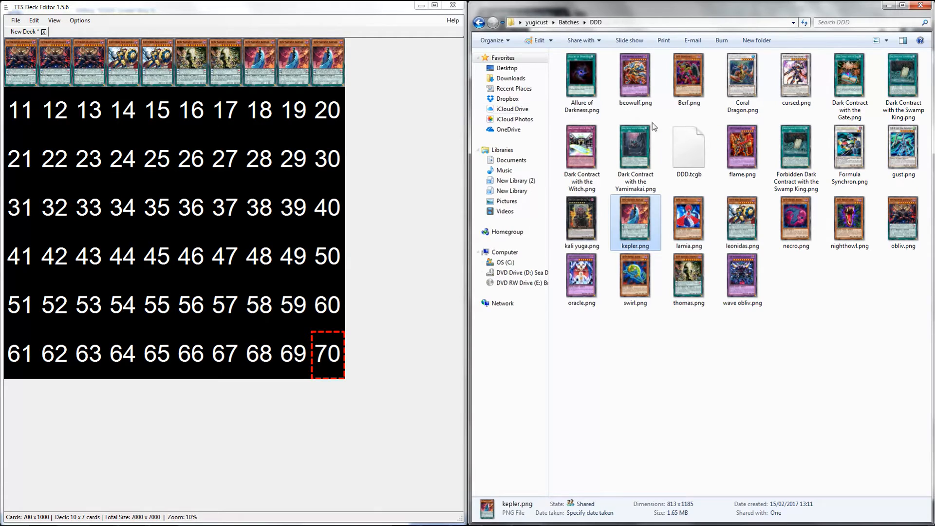
# Add Berf.png to deck slot 11 and nighthowl.png to slot 12
pyautogui.moveTo(689, 78); pyautogui.dragTo(25, 109)
pyautogui.moveTo(850, 219); pyautogui.dragTo(108, 154)
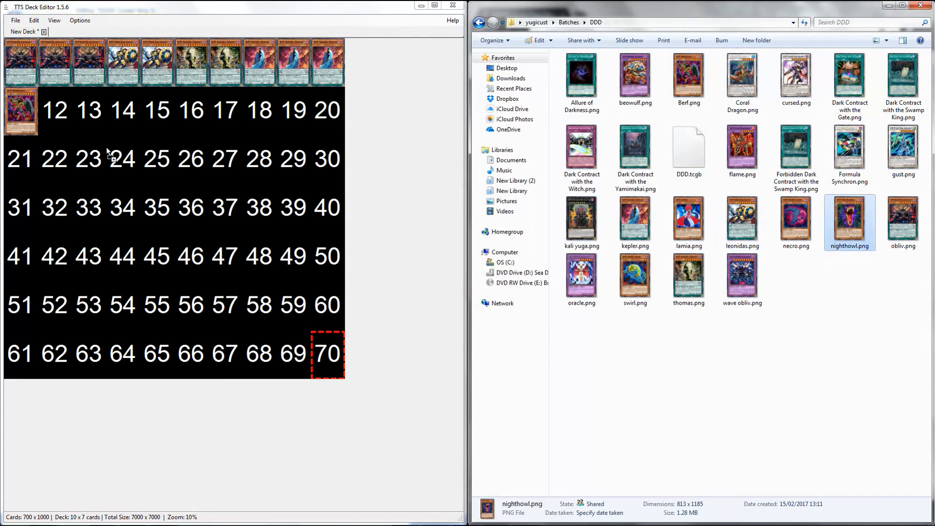
pyautogui.moveTo(52, 116); pyautogui.dragTo(52, 115)
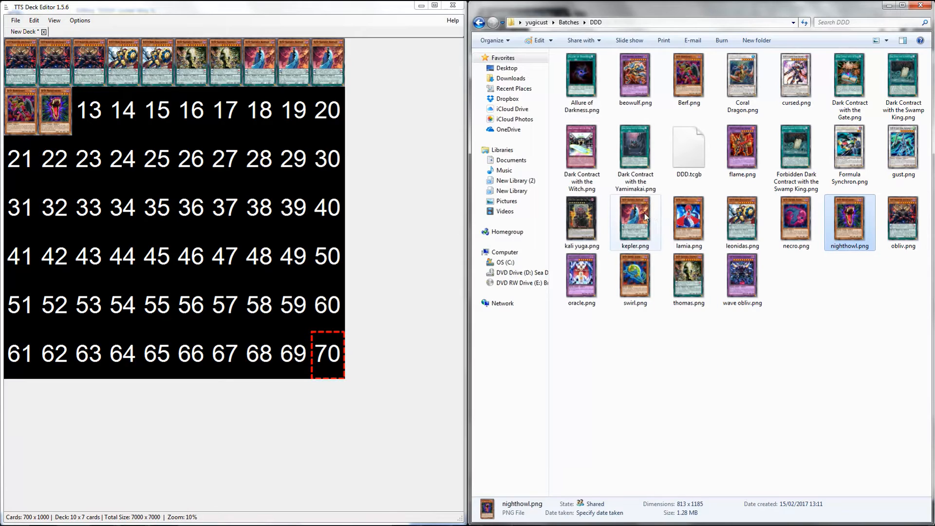
# Add three copies of swirl.png to deck slots 13, 14 and 15
pyautogui.moveTo(635, 276); pyautogui.dragTo(182, 122)
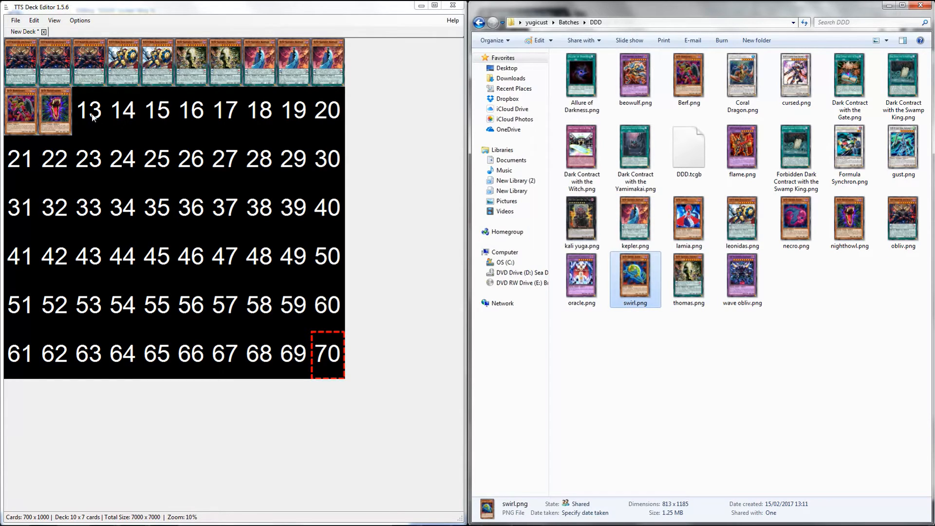
pyautogui.moveTo(93, 117); pyautogui.dragTo(92, 117)
pyautogui.moveTo(634, 286); pyautogui.dragTo(165, 113)
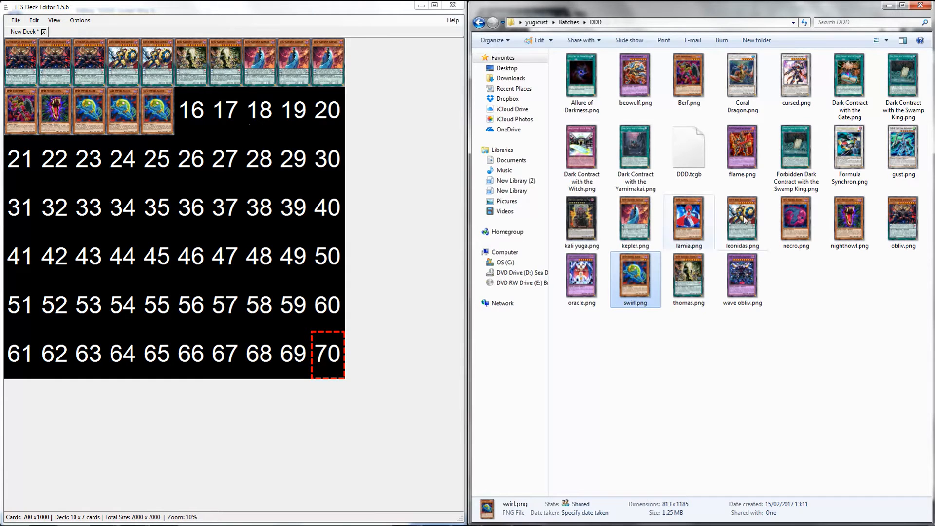
# Add three copies of necro.png to deck slots 16, 17 and 18
pyautogui.click(871, 231)
pyautogui.moveTo(796, 222); pyautogui.dragTo(205, 108)
pyautogui.moveTo(294, 138); pyautogui.dragTo(271, 115)
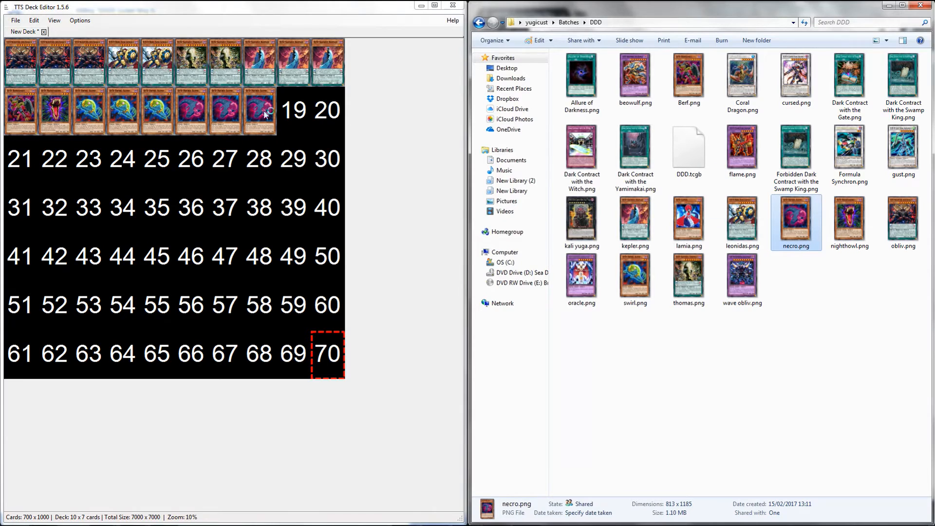
# Add three copies of lamia.png to deck slots 19, 20 and 21
pyautogui.click(684, 222)
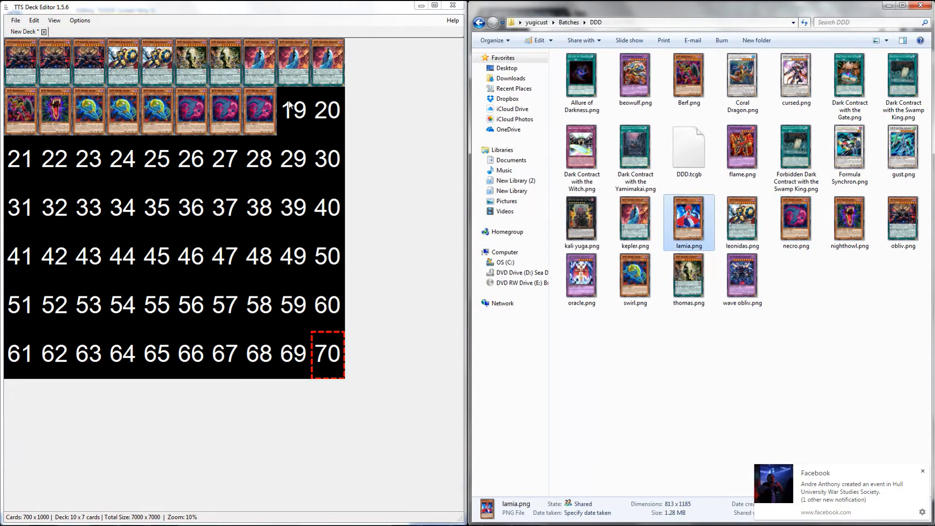
pyautogui.moveTo(709, 227); pyautogui.dragTo(326, 119)
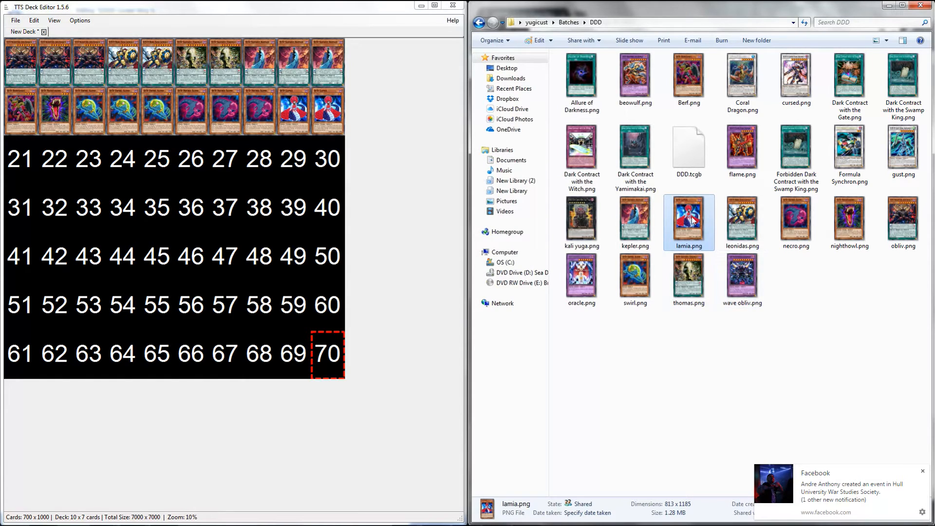
pyautogui.moveTo(19, 167); pyautogui.dragTo(20, 167)
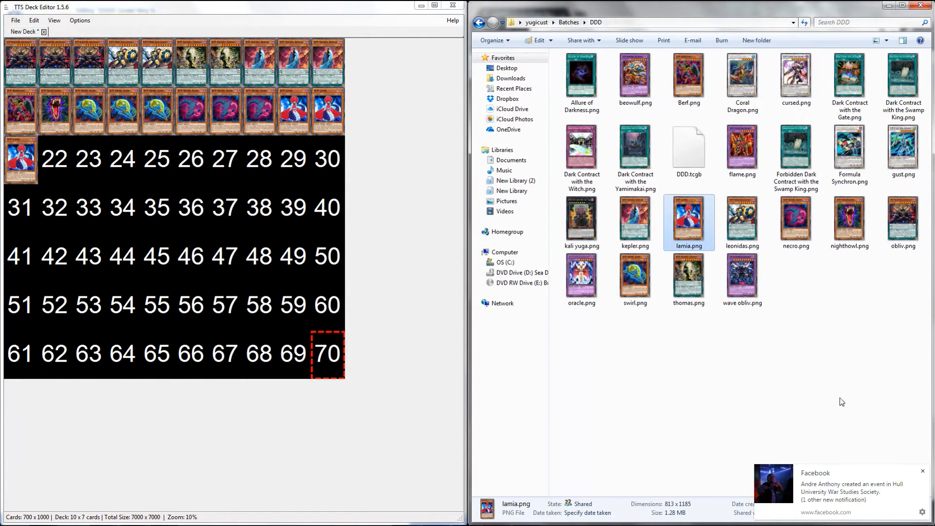
pyautogui.click(924, 472)
pyautogui.click(776, 335)
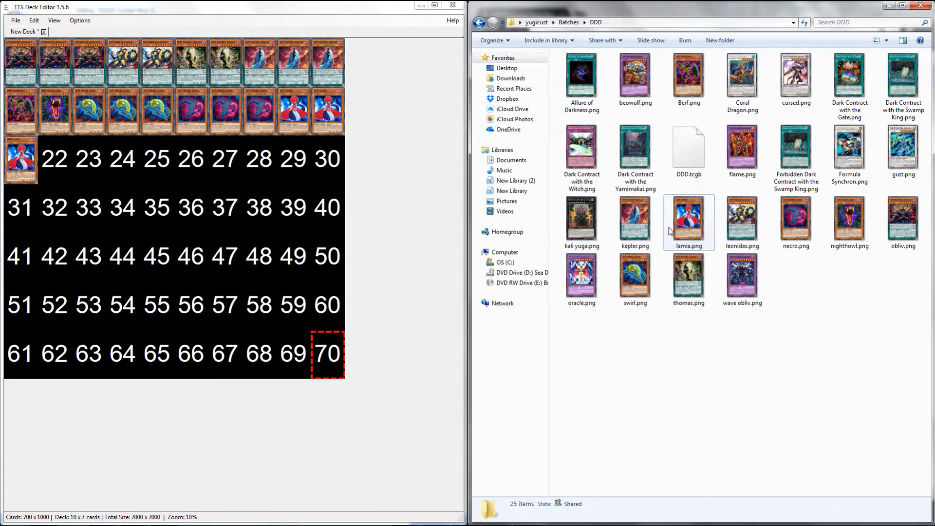
# Add Dark Contract with the Yamimakai to deck slot 22, Forbidden Dark Contract with the Swamp King to 23 and Dark Contract with the Swamp King to 24
pyautogui.moveTo(641, 156); pyautogui.dragTo(76, 171)
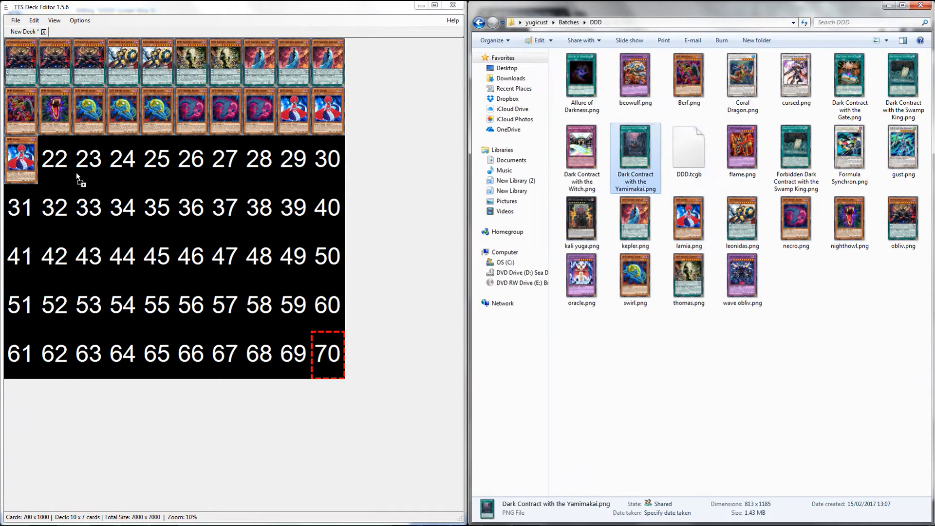
pyautogui.moveTo(792, 165); pyautogui.dragTo(755, 174)
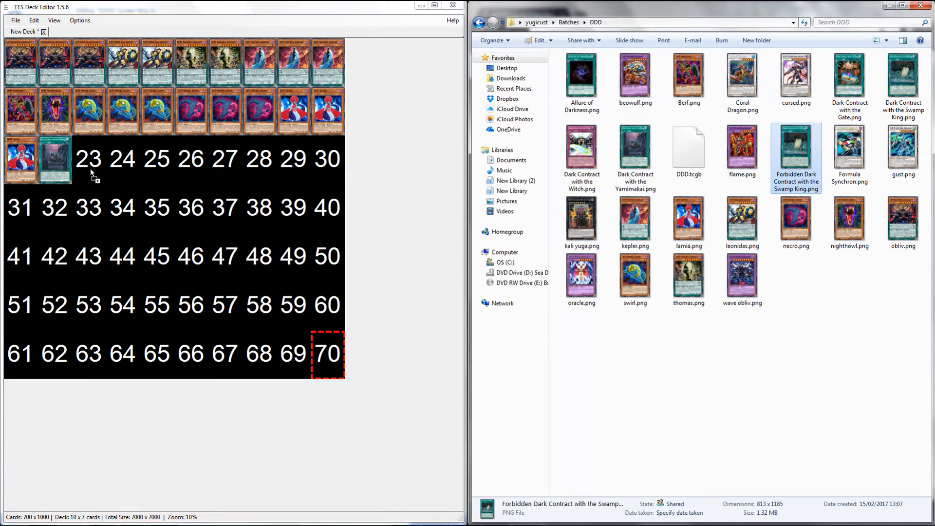
pyautogui.moveTo(91, 172); pyautogui.dragTo(91, 172)
pyautogui.moveTo(903, 85); pyautogui.dragTo(123, 165)
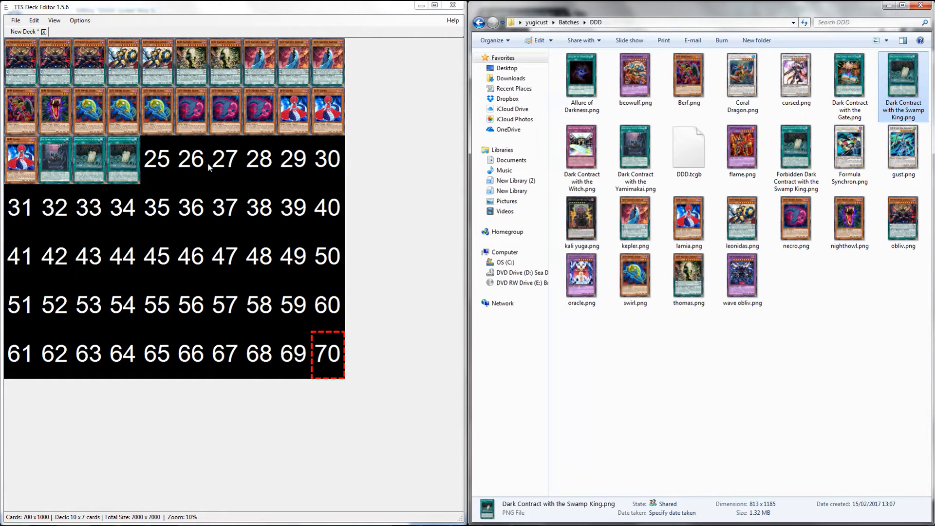
# Add Dark Contract with the Gate to deck slots 25–27, Dark Contract with the Witch to 28 and Allure of Darkness to 29–31
pyautogui.moveTo(850, 83); pyautogui.dragTo(228, 161)
pyautogui.moveTo(582, 156); pyautogui.dragTo(261, 161)
pyautogui.moveTo(582, 74); pyautogui.dragTo(320, 163)
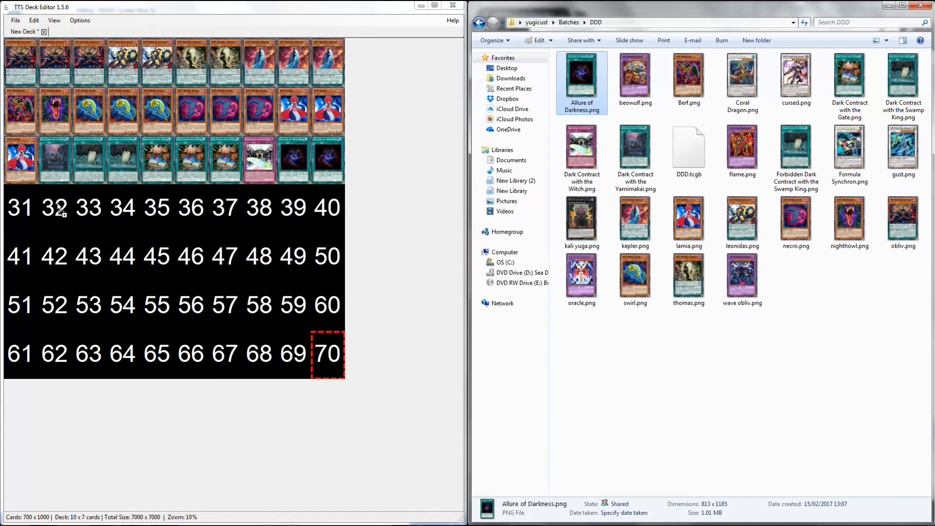
pyautogui.moveTo(60, 210); pyautogui.dragTo(22, 205)
# Move the Dark Contract with the Witch card to slot 36 and the Allure of Darkness card from slot 31 to slot 28
pyautogui.moveTo(261, 163); pyautogui.dragTo(191, 209)
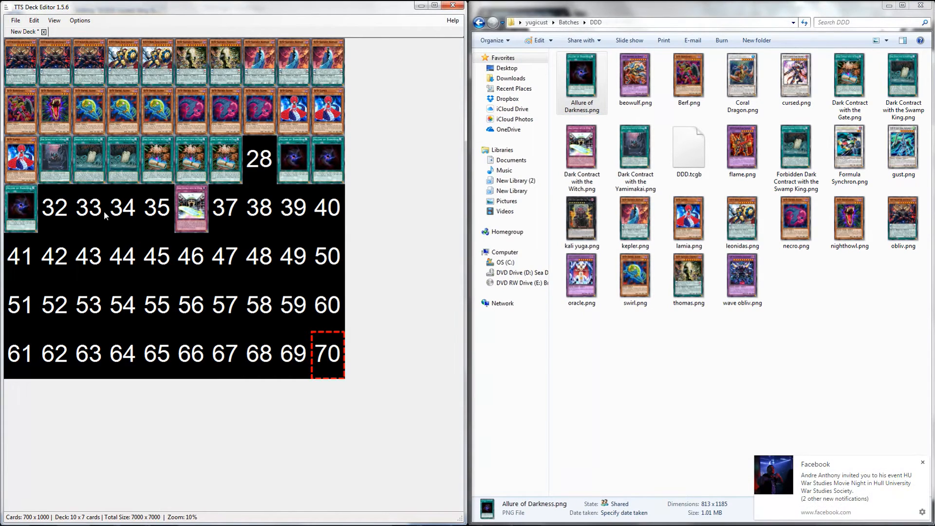
pyautogui.moveTo(267, 166); pyautogui.dragTo(265, 164)
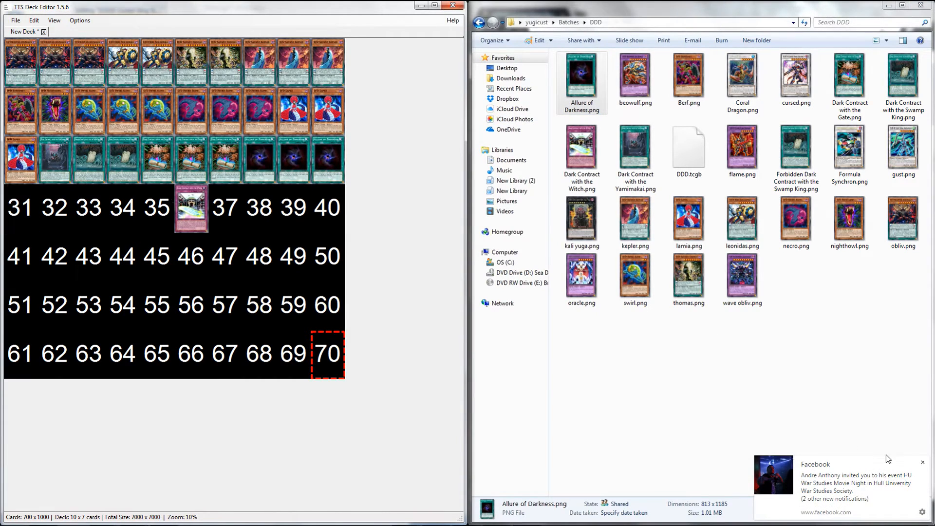
pyautogui.click(922, 463)
pyautogui.click(807, 273)
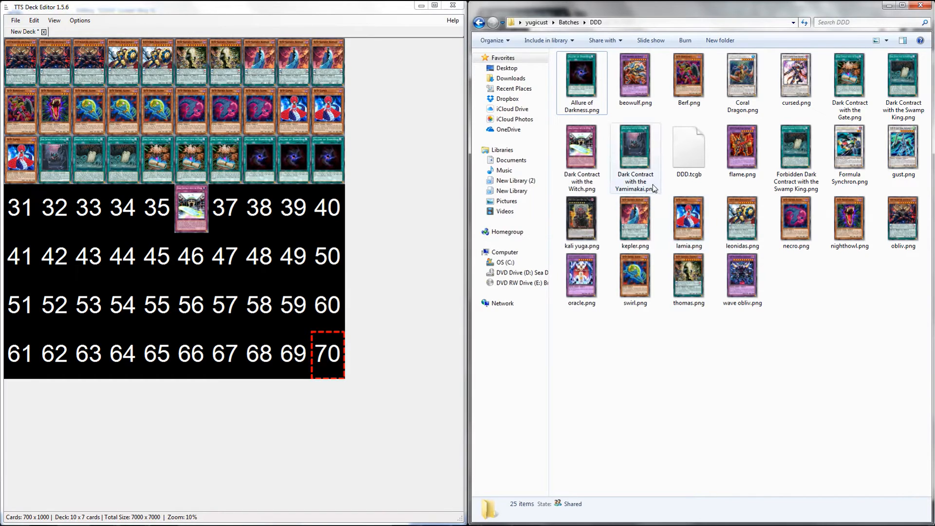
# From the Symph folder, add Vanity's Emptyness.png to slot 35, Foolish Burial.png to slot 31 and Trishula, Dragon of the Ice Barrier.png to slot 53
pyautogui.press('BackSpace')
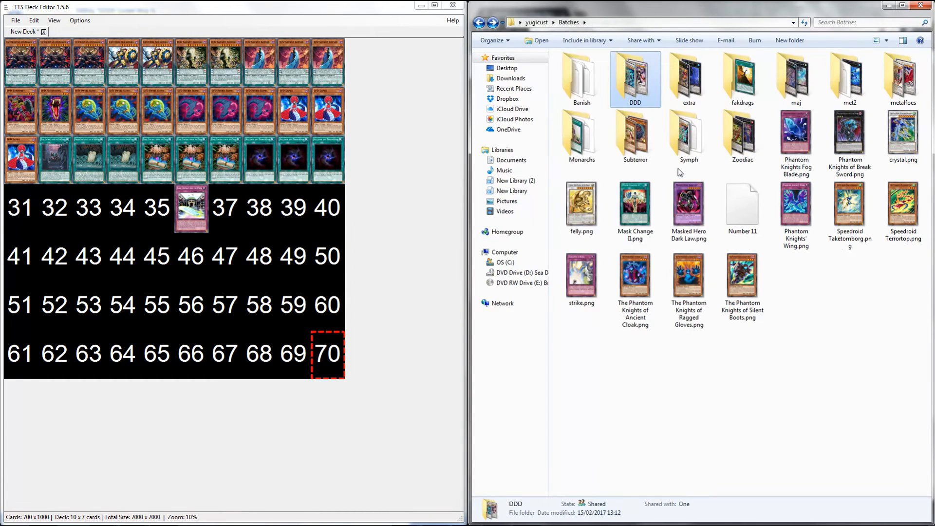
pyautogui.doubleClick(687, 142)
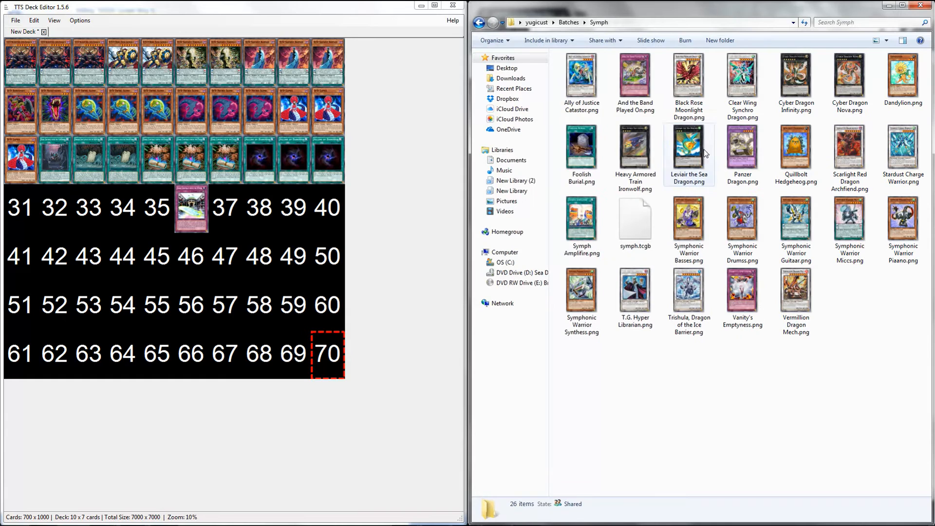
pyautogui.moveTo(763, 301); pyautogui.dragTo(156, 211)
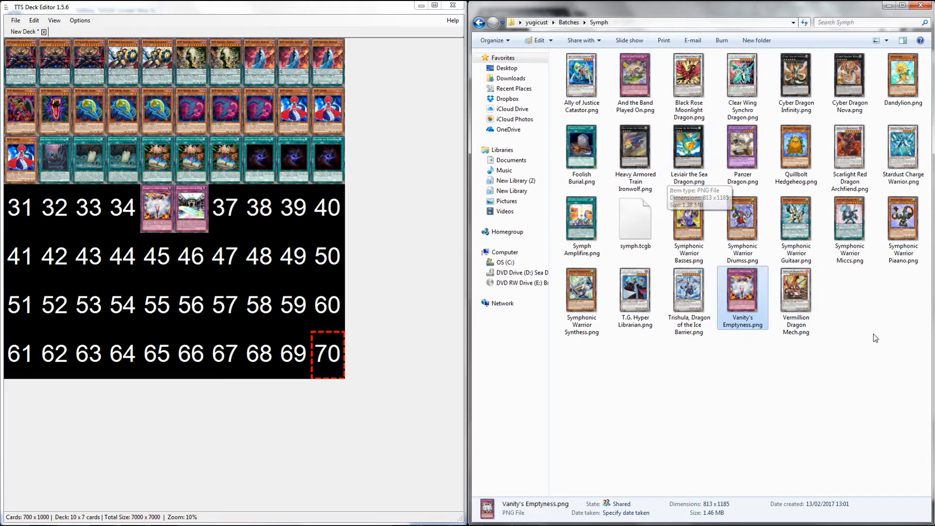
pyautogui.moveTo(582, 151); pyautogui.dragTo(20, 209)
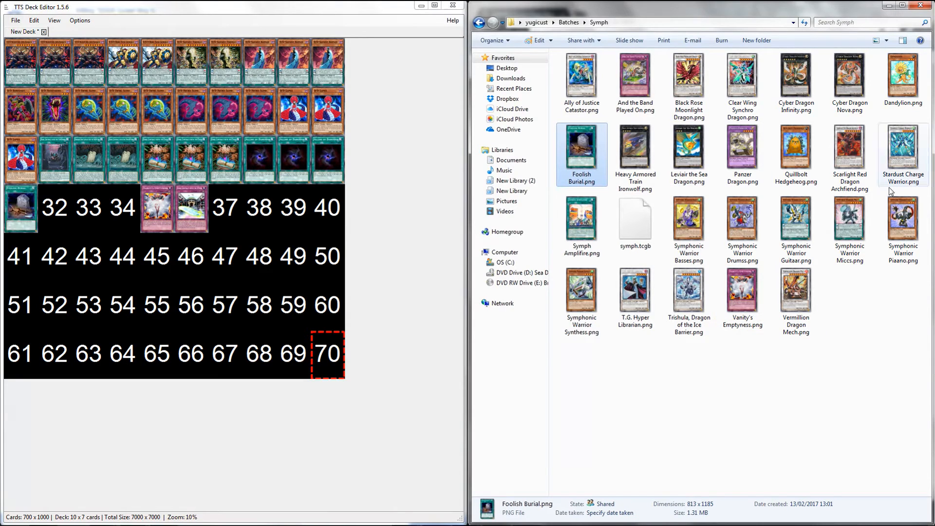
pyautogui.moveTo(665, 337); pyautogui.dragTo(89, 305)
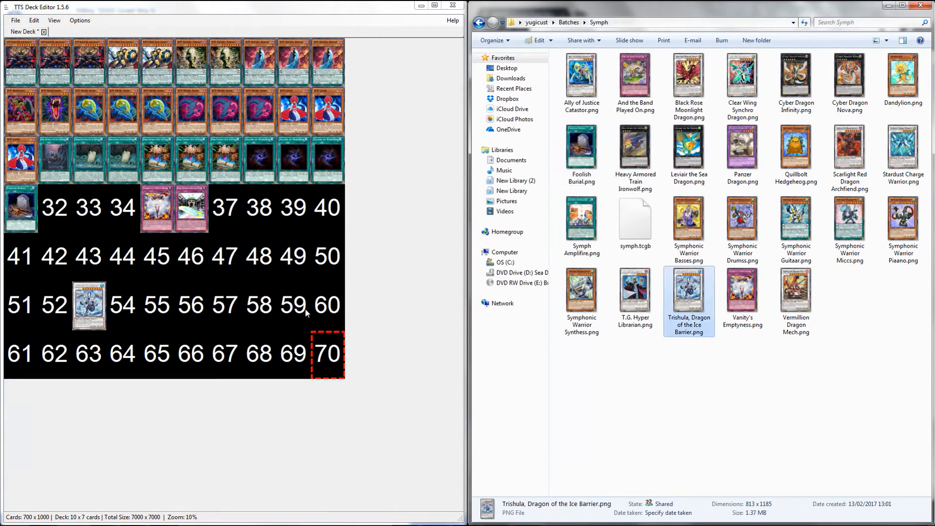
# From the Monarchs folder, add upstart.png to deck slot 32, twin.png to slot 33 and One for One.png to slot 34
pyautogui.press('BackSpace')
pyautogui.doubleClick(582, 136)
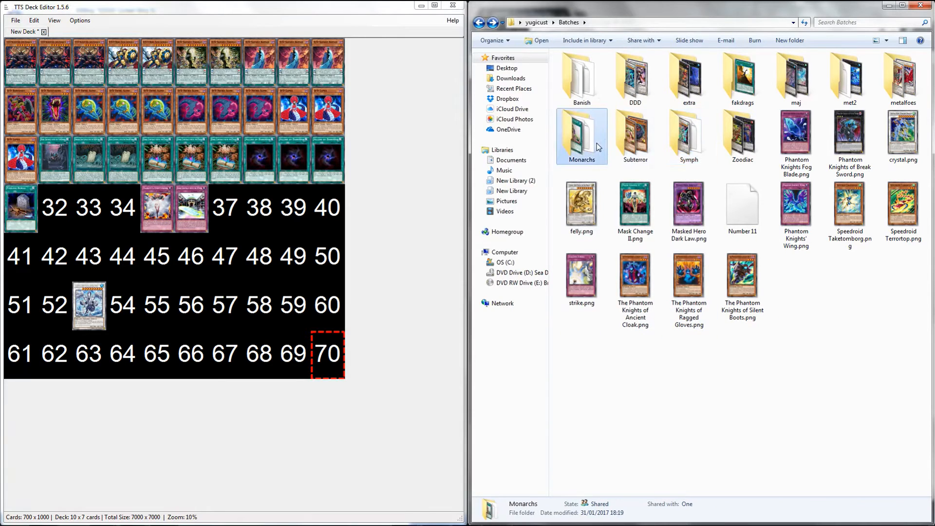
pyautogui.moveTo(831, 229); pyautogui.dragTo(881, 319)
pyautogui.moveTo(857, 241); pyautogui.dragTo(131, 222)
pyautogui.moveTo(72, 208); pyautogui.dragTo(90, 214)
pyautogui.click(781, 230)
pyautogui.moveTo(797, 148); pyautogui.dragTo(124, 208)
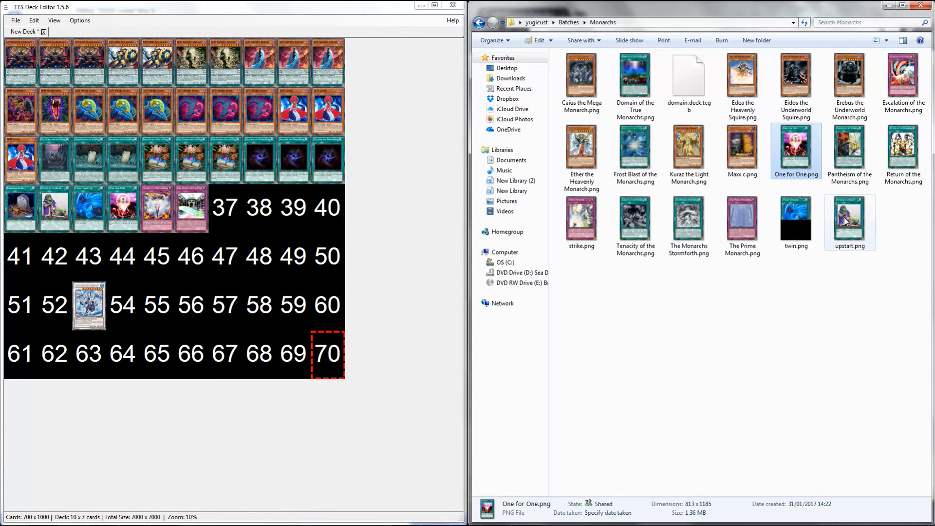
# Add the black rose moonlight dragon PNG from the yugi download's New folder > v4 > extra folder to deck slot 52
pyautogui.press('BackSpace')
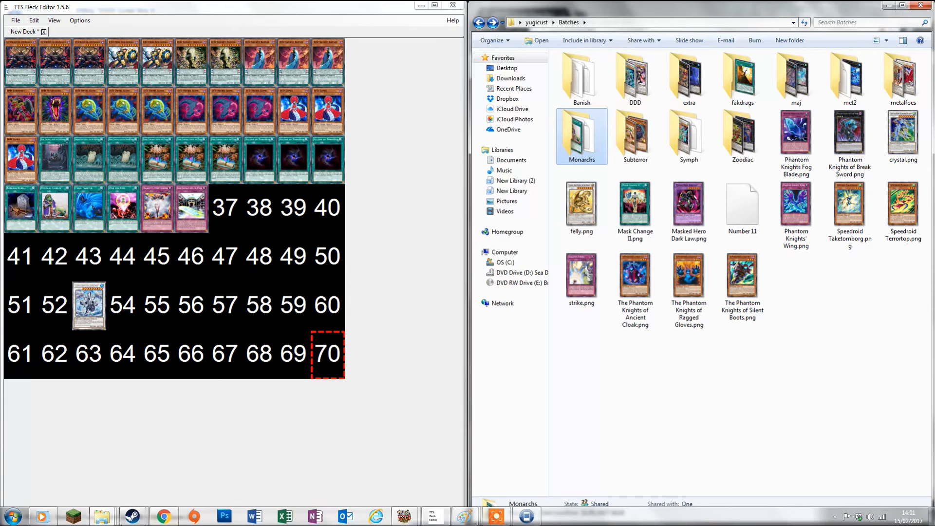
pyautogui.click(101, 515)
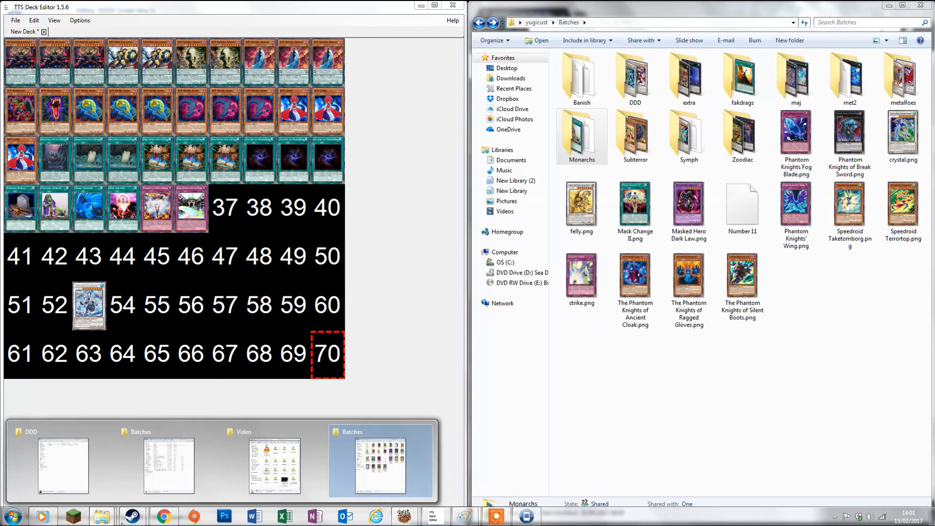
pyautogui.click(84, 471)
pyautogui.press('BackSpace')
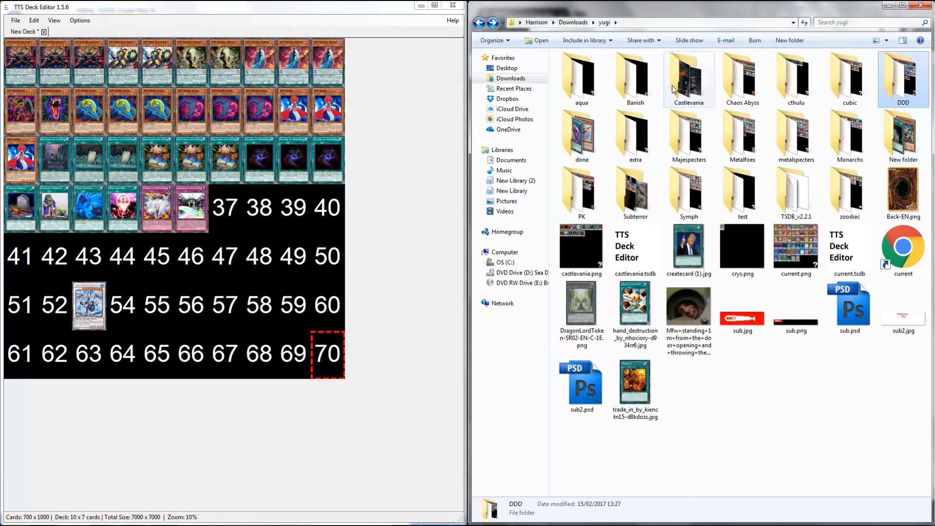
pyautogui.click(878, 142)
pyautogui.doubleClick(888, 138)
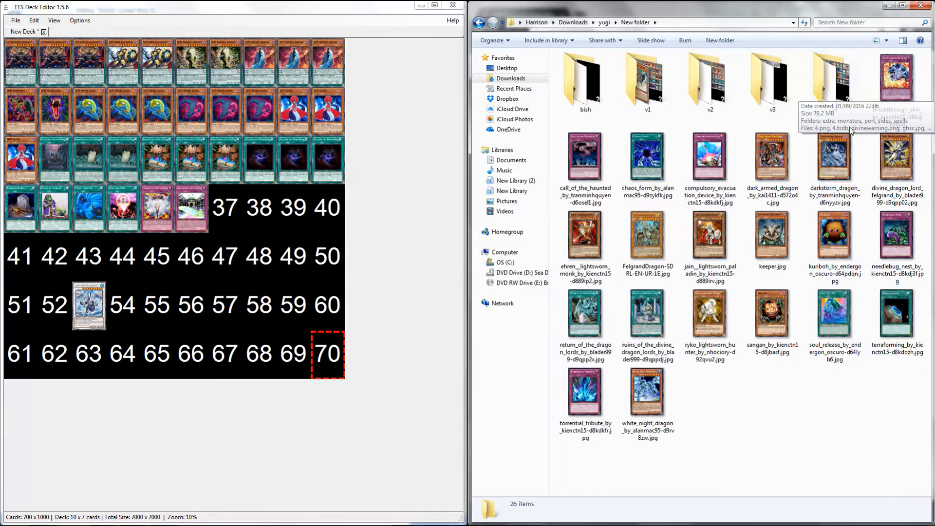
pyautogui.doubleClick(832, 97)
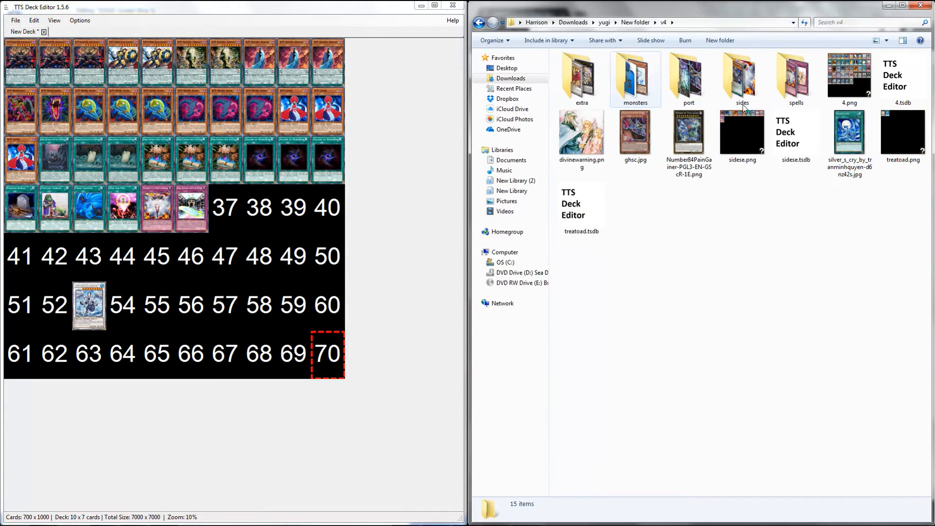
pyautogui.doubleClick(598, 75)
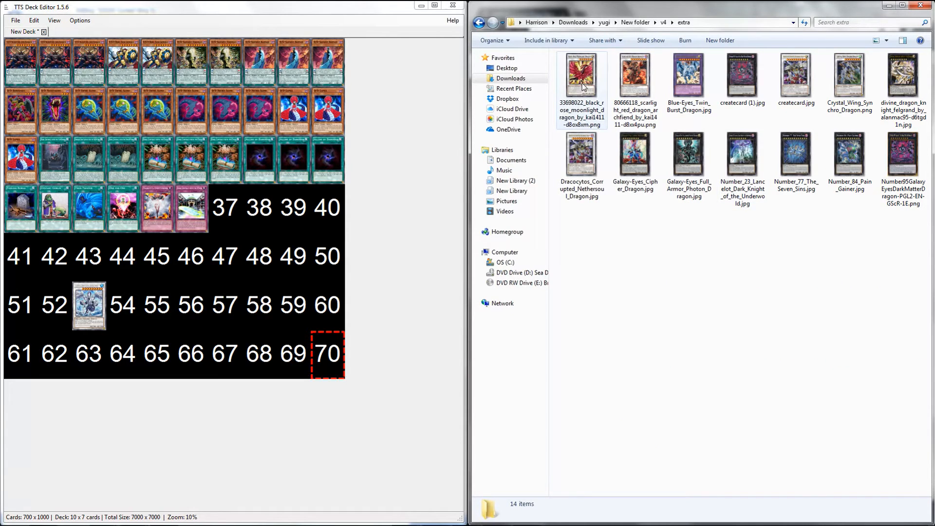
pyautogui.moveTo(584, 87); pyautogui.dragTo(250, 218)
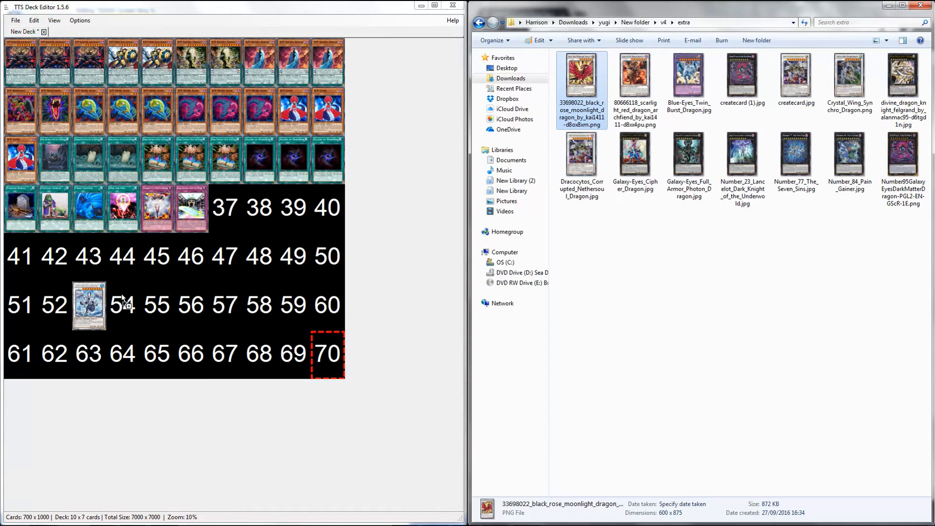
pyautogui.moveTo(55, 307); pyautogui.dragTo(55, 307)
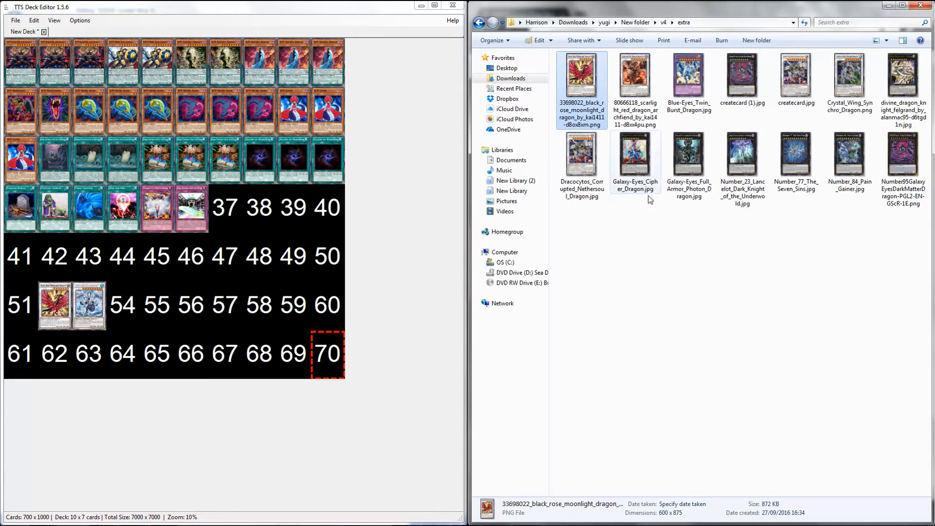
# View Crystal_Wing_Synchro_Dragon.png at full size and close it again
pyautogui.click(835, 108)
pyautogui.doubleClick(847, 86)
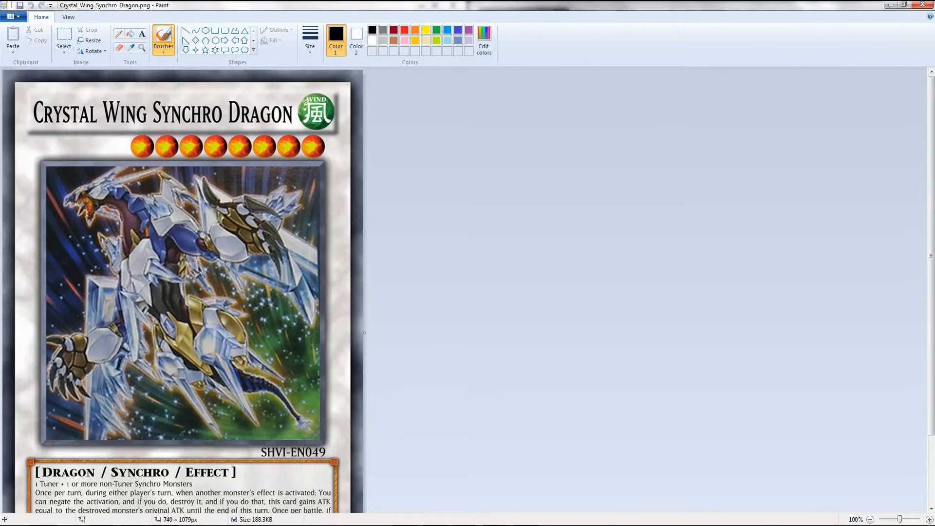
pyautogui.click(923, 5)
# Add Trade-In.jpg from the spells traps folder inside v3 to deck slots 37 and 46
pyautogui.press('BackSpace')
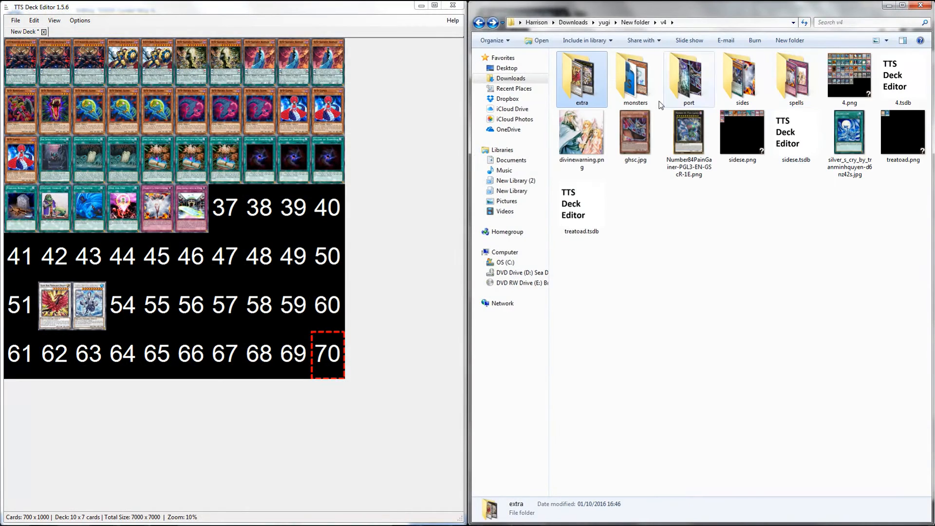
pyautogui.doubleClick(793, 71)
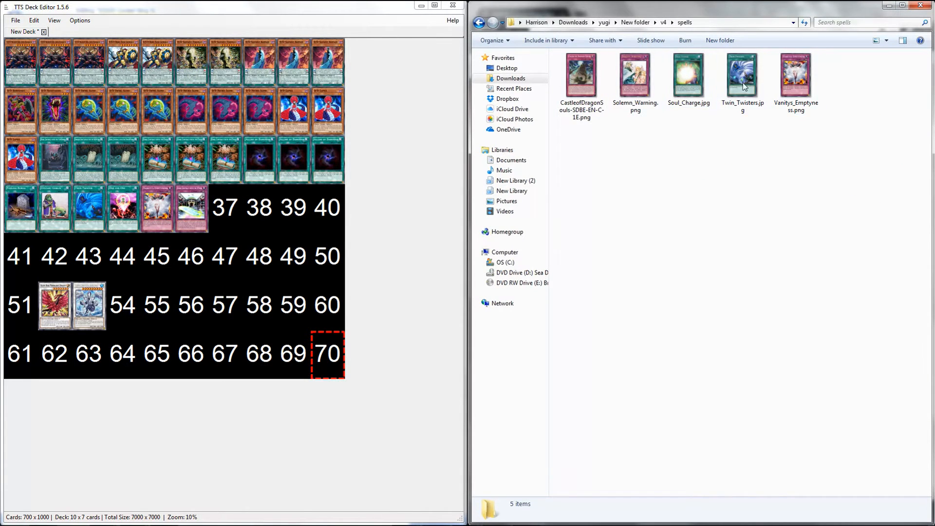
pyautogui.press('BackSpace')
pyautogui.press('BackSpace')
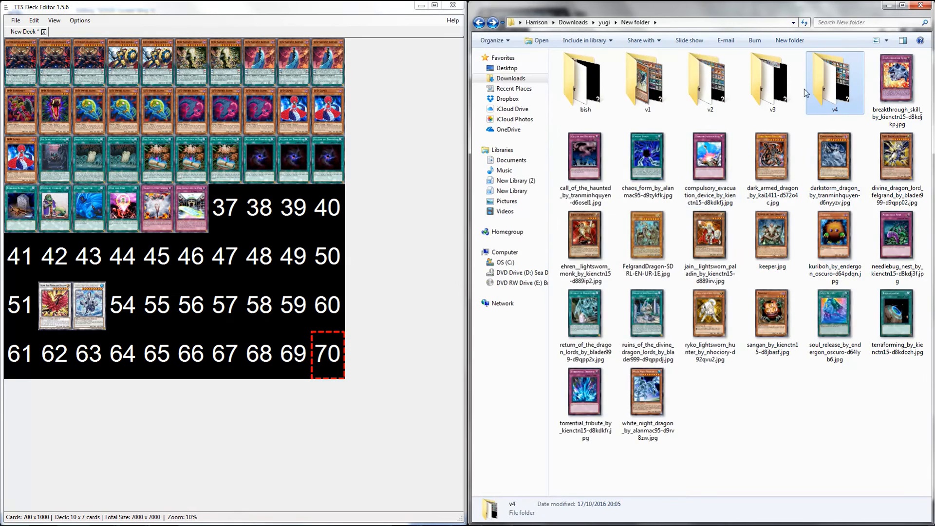
pyautogui.doubleClick(788, 89)
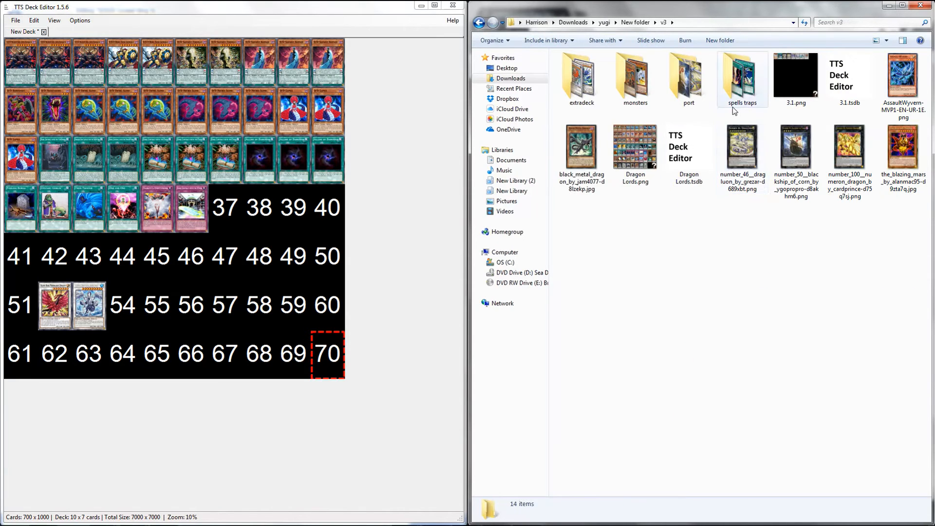
pyautogui.doubleClick(734, 107)
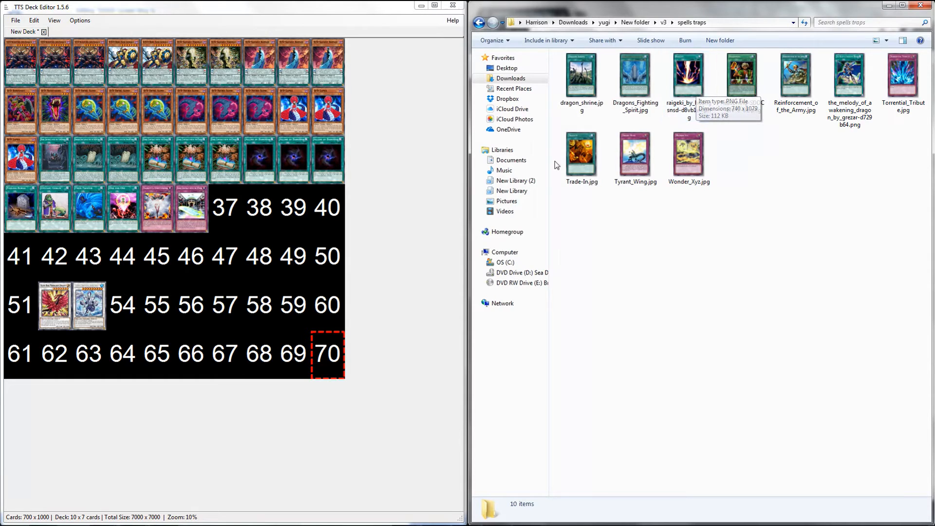
pyautogui.moveTo(581, 153); pyautogui.dragTo(188, 237)
pyautogui.moveTo(457, 203); pyautogui.dragTo(230, 225)
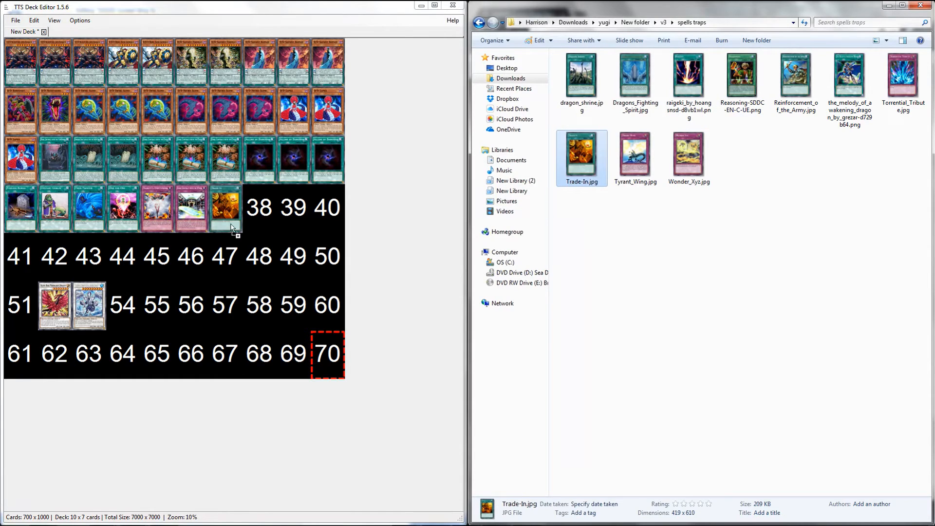
pyautogui.moveTo(190, 262); pyautogui.dragTo(190, 262)
# Move the Trade-In card from slot 37 to 47, Vanity's Emptyness to slot 39 and Dark Contract with the Witch to slot 40
pyautogui.moveTo(232, 218); pyautogui.dragTo(225, 256)
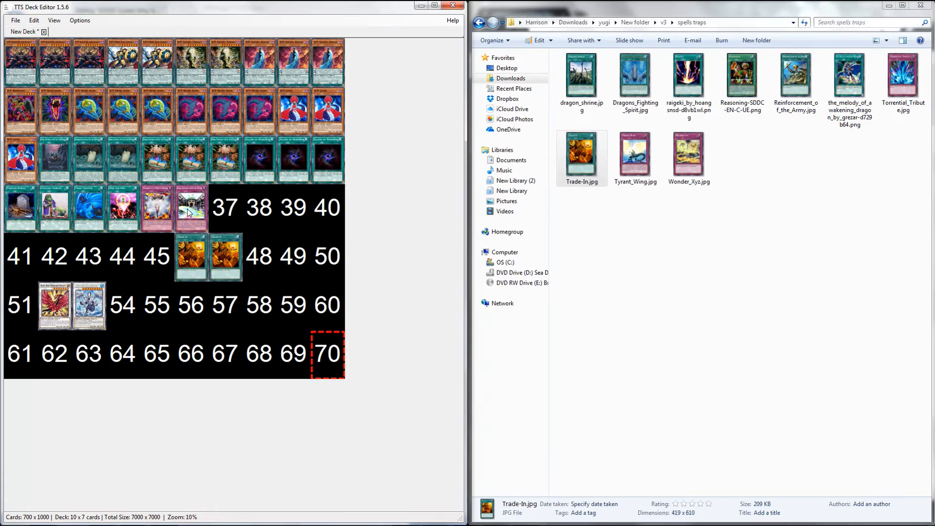
pyautogui.moveTo(345, 199); pyautogui.dragTo(290, 211)
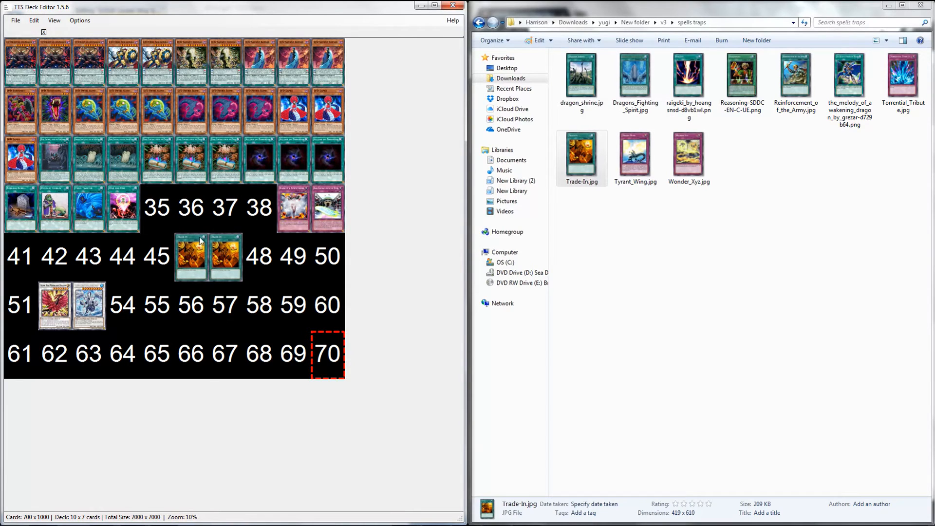
# Place Trade-In cards in deck slots 35, 36 and 37
pyautogui.moveTo(160, 223); pyautogui.dragTo(198, 217)
pyautogui.moveTo(581, 155); pyautogui.dragTo(225, 207)
# Look through the v3 folder and the metalfoes and met2 folders in Batches for further card images
pyautogui.press('BackSpace')
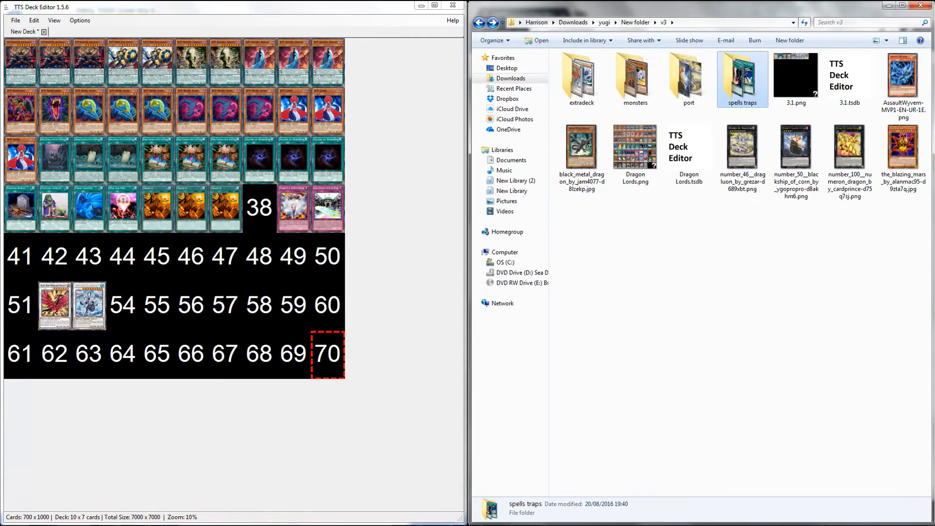
pyautogui.click(889, 5)
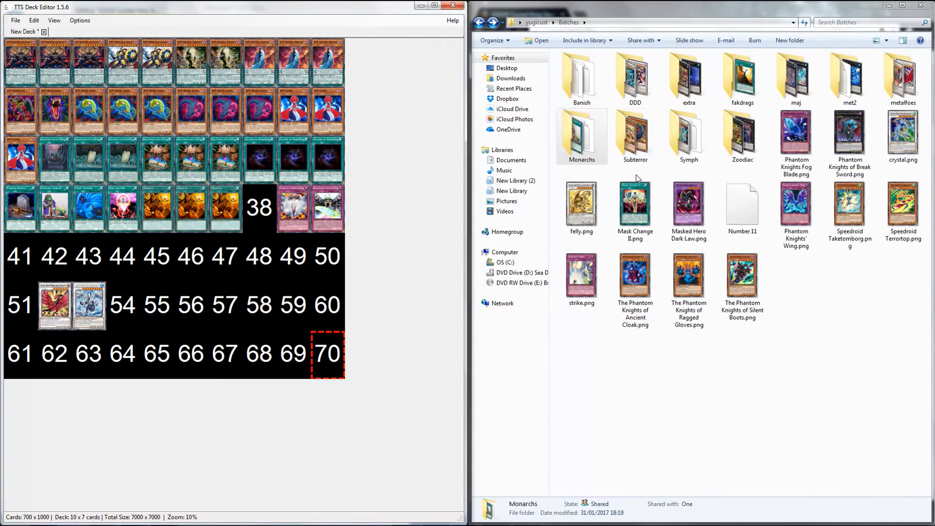
pyautogui.doubleClick(898, 95)
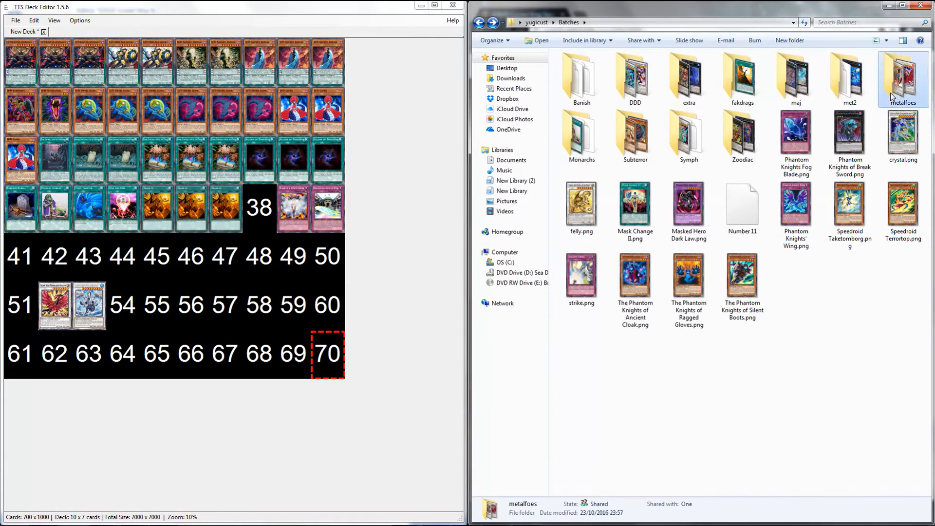
pyautogui.press('BackSpace')
pyautogui.click(849, 99)
pyautogui.doubleClick(849, 97)
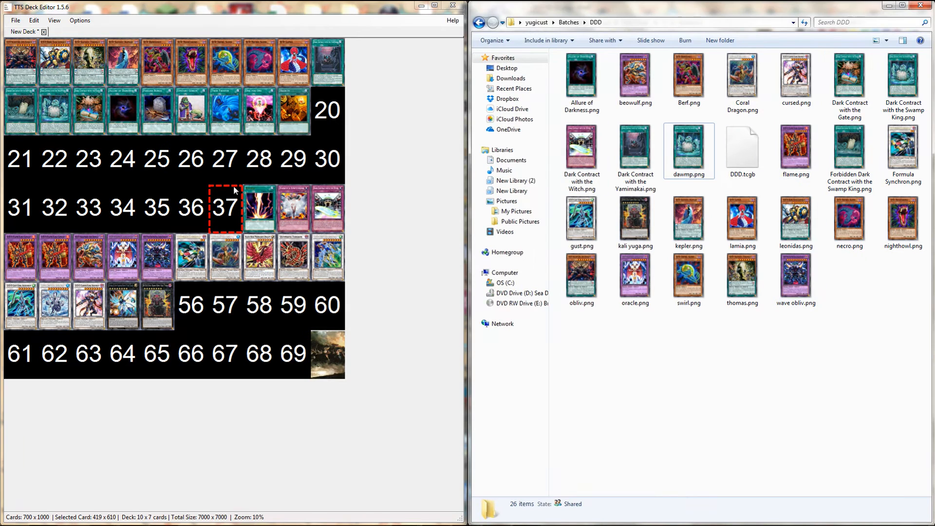
# Move the Raigeki card to slot 20, Vanity's Emptiness to 21, Dark Contract with the Witch to 22 and the flame card from slot 41 to 23
pyautogui.moveTo(246, 216); pyautogui.dragTo(313, 134)
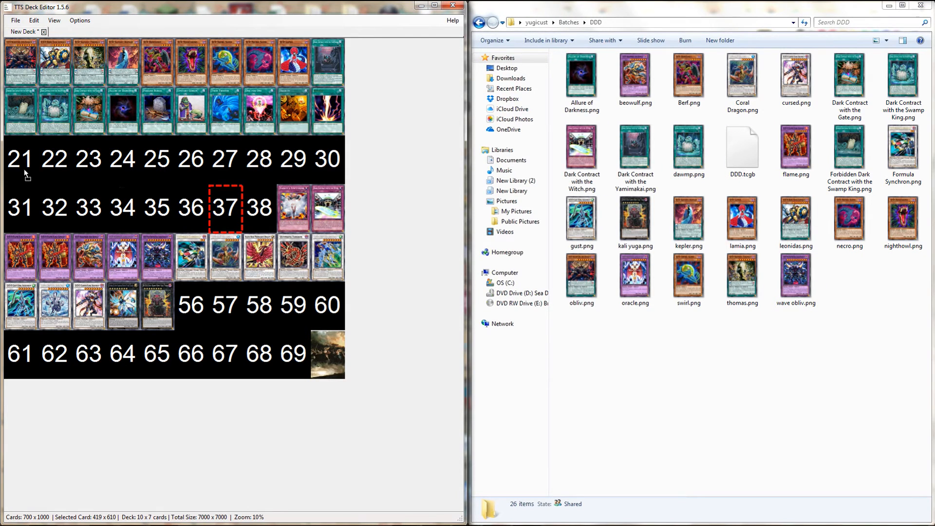
pyautogui.moveTo(24, 168); pyautogui.dragTo(25, 169)
pyautogui.moveTo(71, 151); pyautogui.dragTo(71, 152)
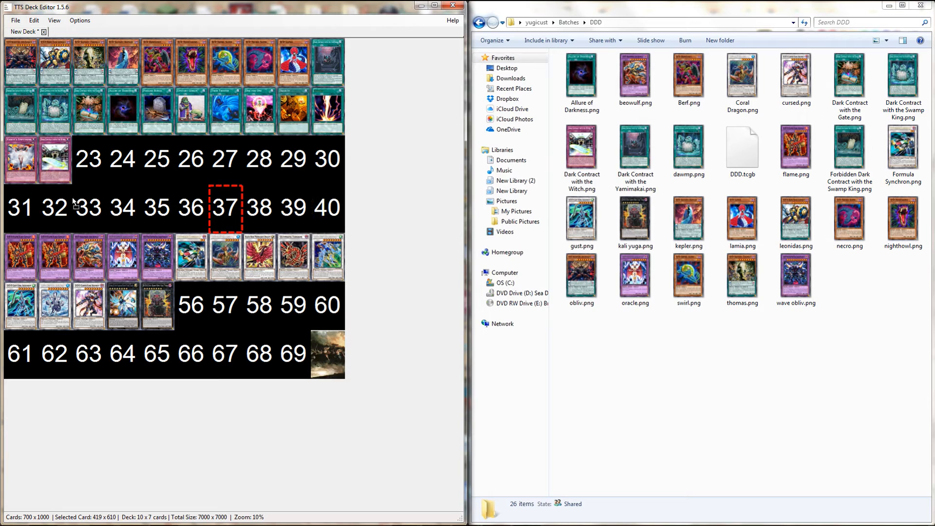
pyautogui.moveTo(75, 205); pyautogui.dragTo(89, 161)
# Remove the duplicate flame card from slot 42 and move the beowulf, oracle and wave obliv cards to slots 24, 25 and 26
pyautogui.click(61, 254)
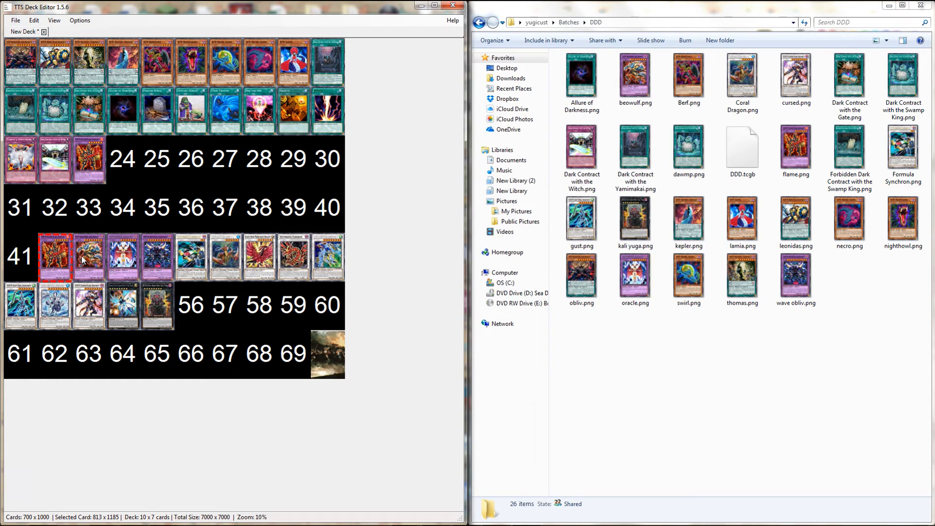
pyautogui.moveTo(83, 260); pyautogui.dragTo(119, 213)
pyautogui.moveTo(126, 158); pyautogui.dragTo(126, 158)
pyautogui.moveTo(120, 263); pyautogui.dragTo(155, 161)
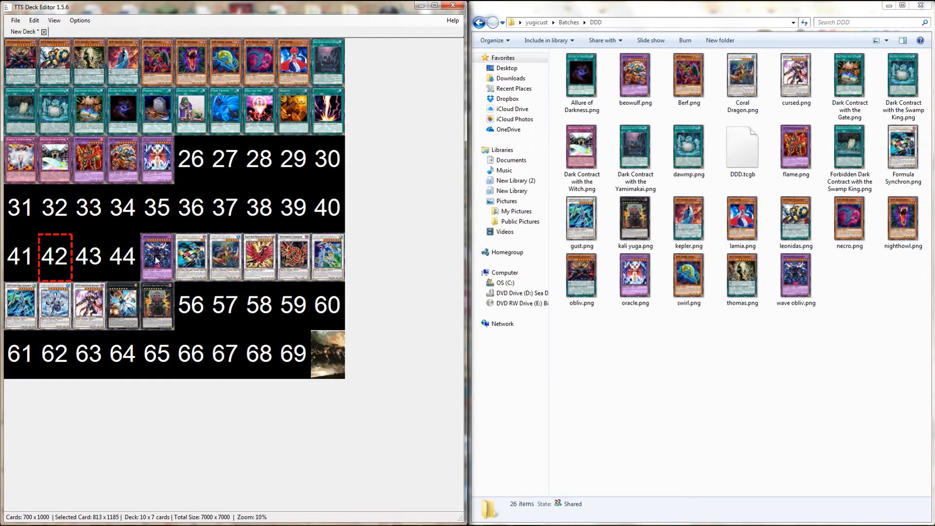
pyautogui.moveTo(158, 257); pyautogui.dragTo(191, 161)
# Move Formula Synchron, Coral Dragon, Black Rose Moonlight Dragon and Ultimaya Tzolkin to slots 27 to 30
pyautogui.moveTo(192, 257); pyautogui.dragTo(226, 161)
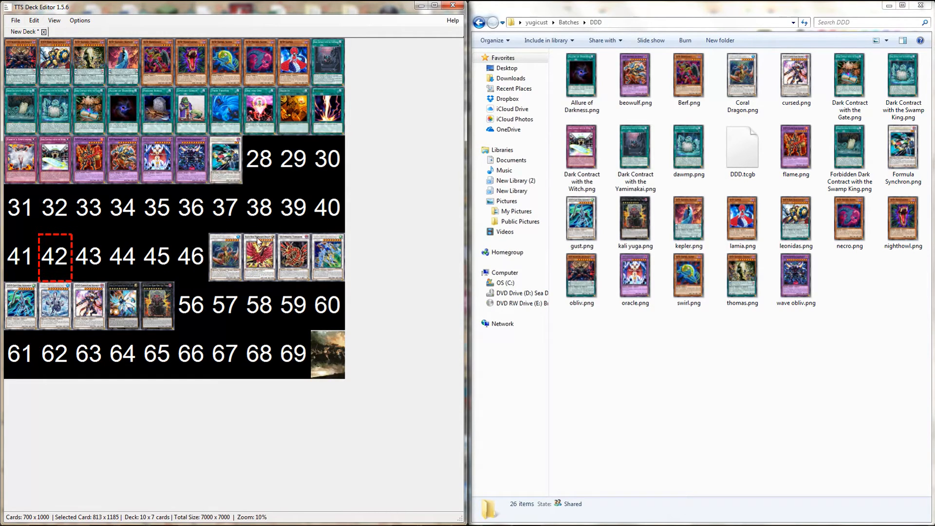
pyautogui.moveTo(225, 256); pyautogui.dragTo(260, 161)
pyautogui.moveTo(260, 257); pyautogui.dragTo(293, 161)
pyautogui.moveTo(294, 257); pyautogui.dragTo(328, 161)
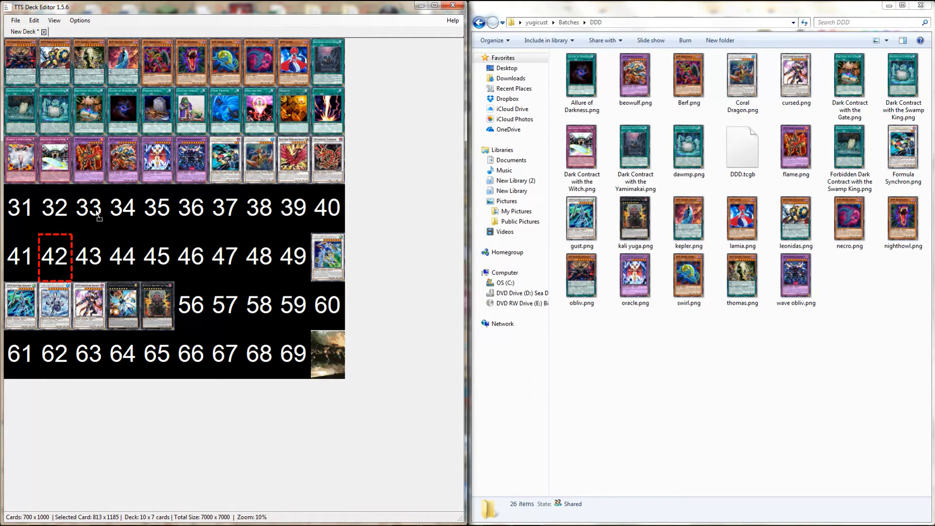
# Move the remaining six cards from slots 50 to 55 into slots 31 to 36 in the same order
pyautogui.moveTo(18, 209); pyautogui.dragTo(18, 209)
pyautogui.moveTo(20, 305); pyautogui.dragTo(55, 209)
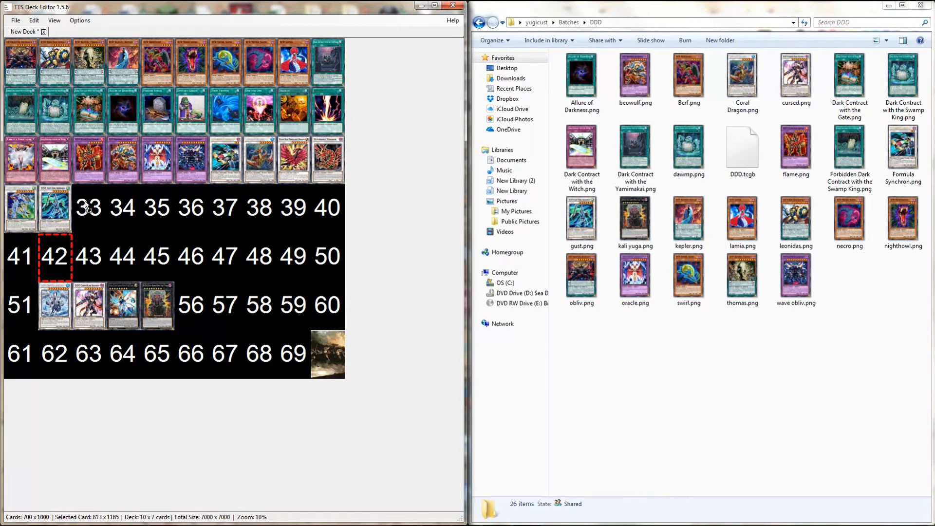
pyautogui.moveTo(55, 306); pyautogui.dragTo(88, 208)
pyautogui.moveTo(89, 305); pyautogui.dragTo(157, 212)
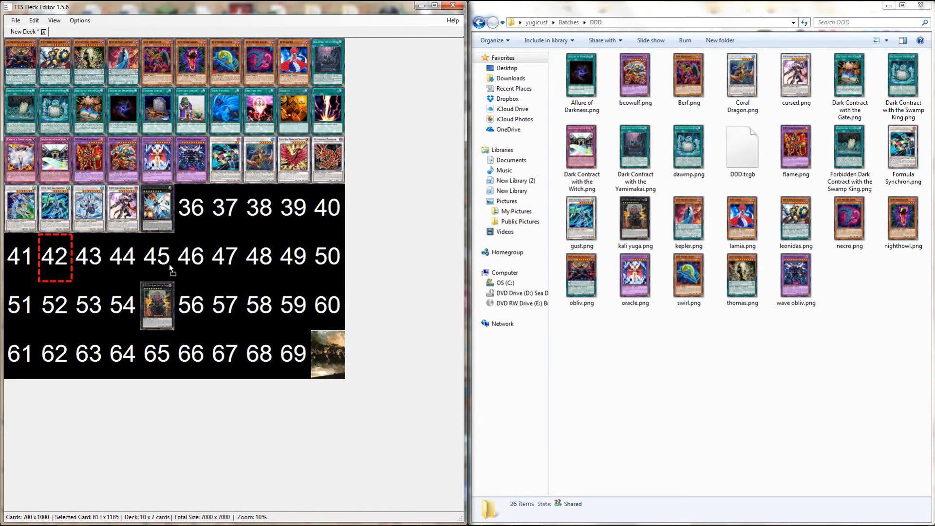
pyautogui.moveTo(157, 305); pyautogui.dragTo(191, 209)
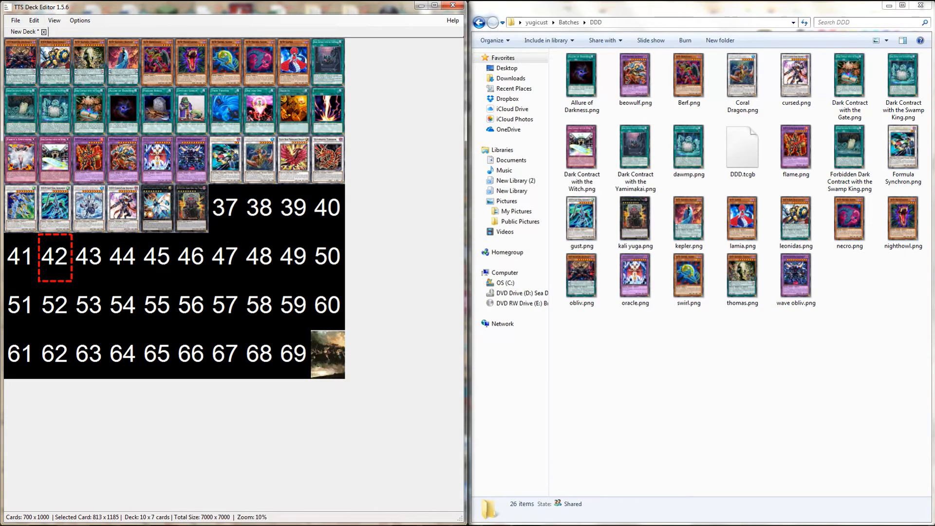
# Save the deck as DDD.tsdb in the yugi > DDD folder, replacing the existing file
pyautogui.click(15, 20)
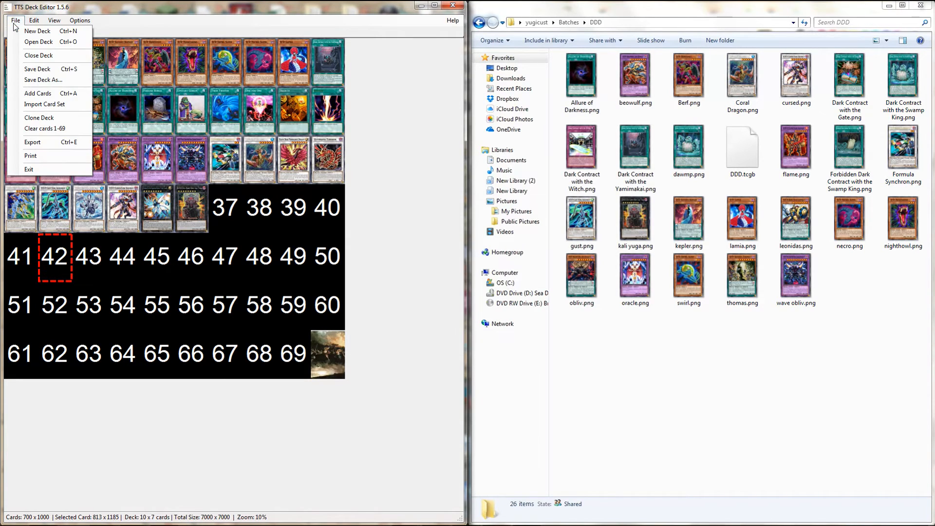
pyautogui.click(41, 80)
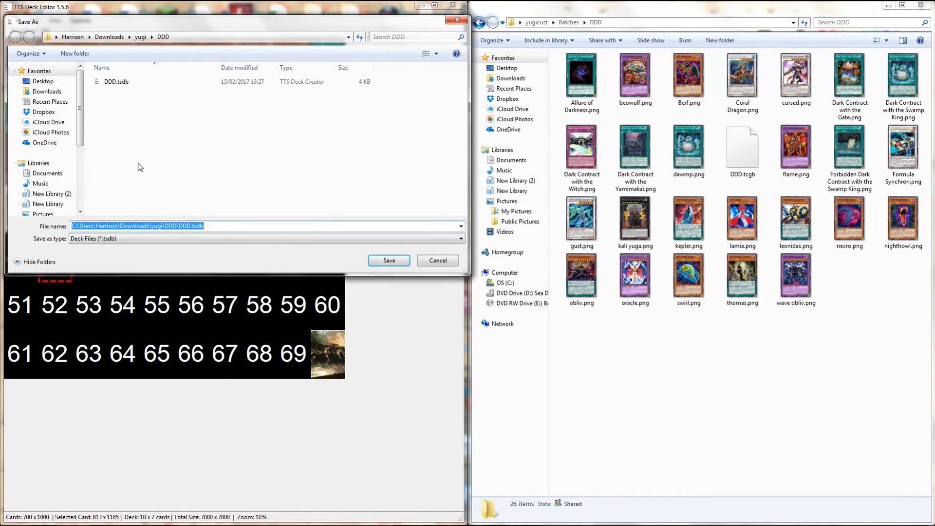
pyautogui.click(147, 82)
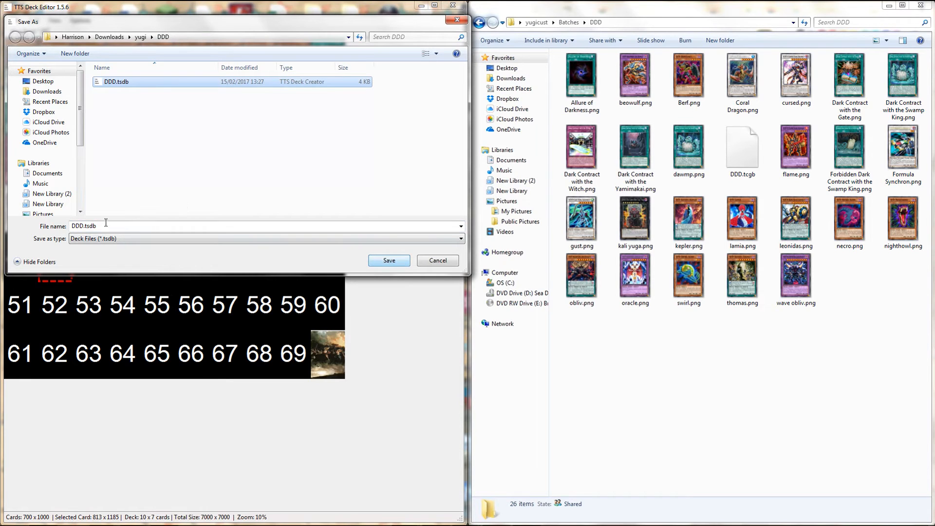
pyautogui.click(374, 261)
pyautogui.click(497, 270)
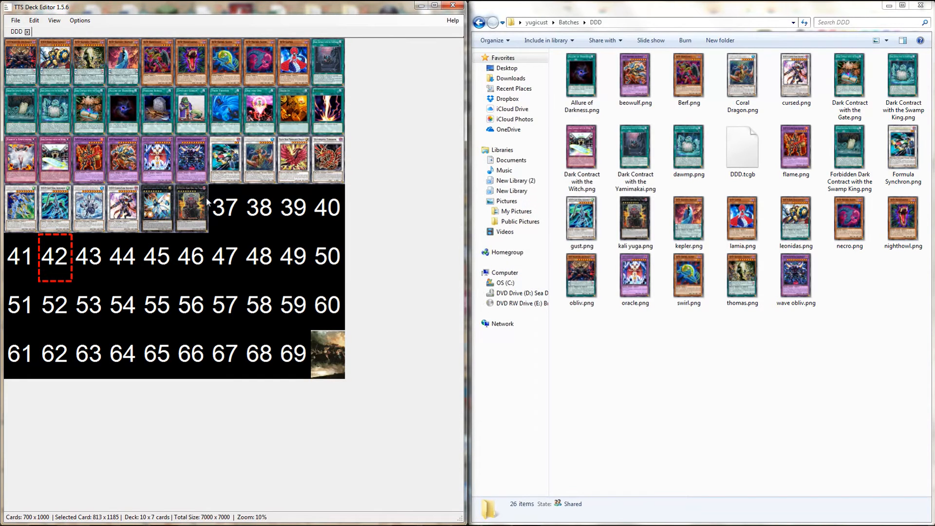
pyautogui.click(15, 20)
pyautogui.click(53, 68)
# Export the deck sheet as DDD.png to the yugi > DDD folder without uploading it, replacing the existing image
pyautogui.click(14, 21)
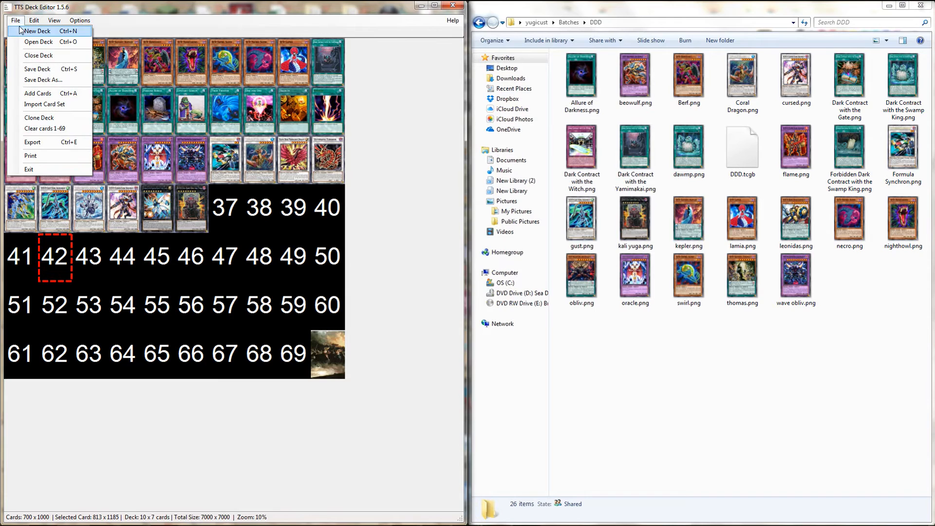
pyautogui.click(43, 142)
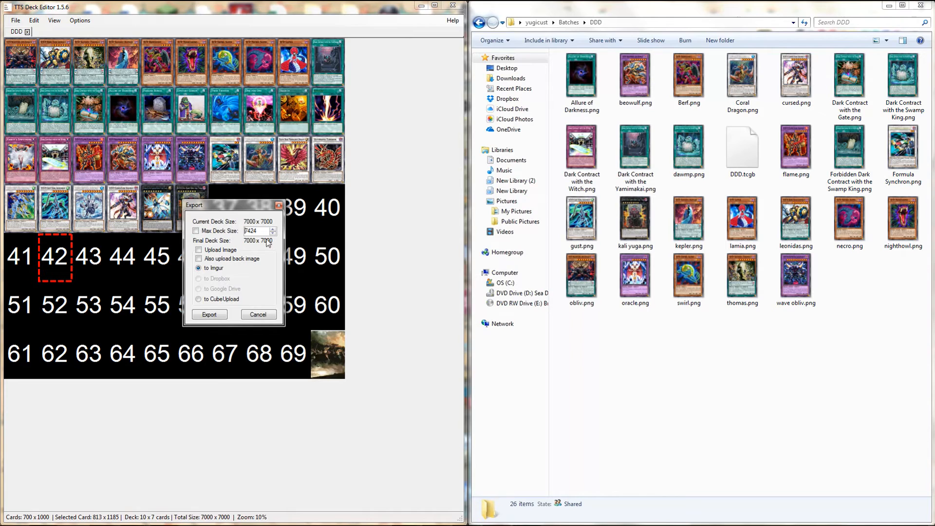
pyautogui.click(209, 314)
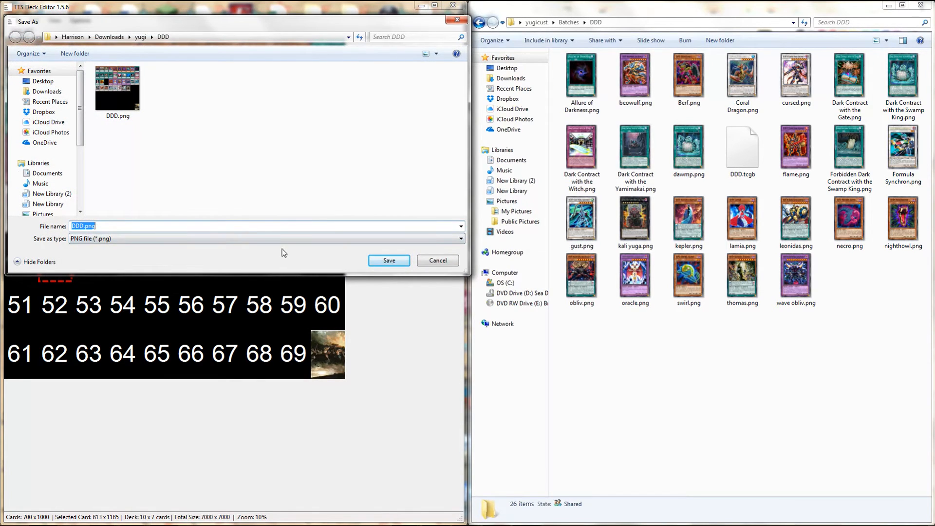
pyautogui.click(377, 265)
pyautogui.click(496, 269)
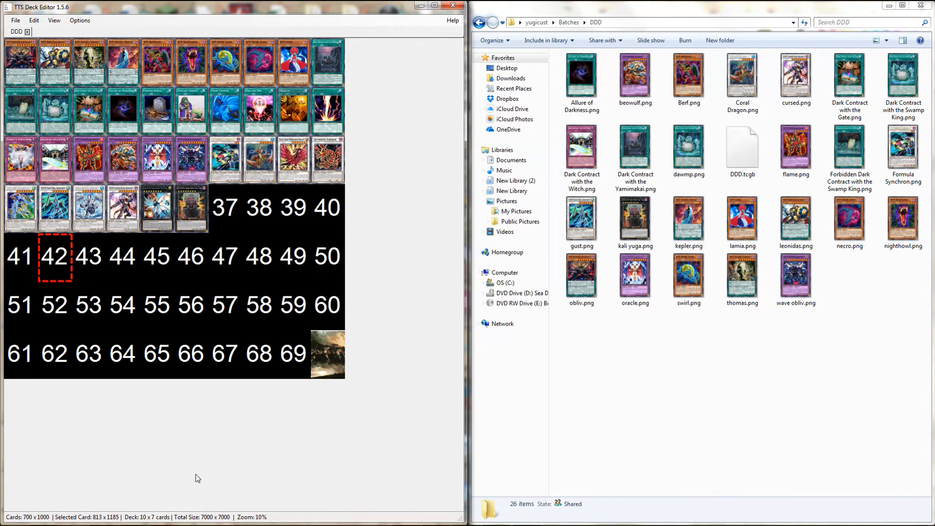
# Open the exported DDD.png from Downloads > yugi > DDD in Paint and check the whole card sheet
pyautogui.moveTo(103, 521)
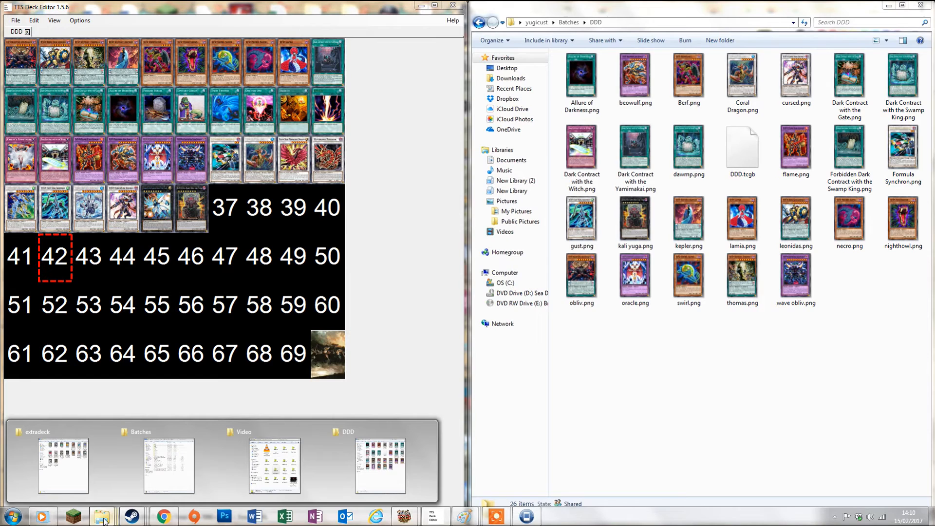
pyautogui.click(63, 463)
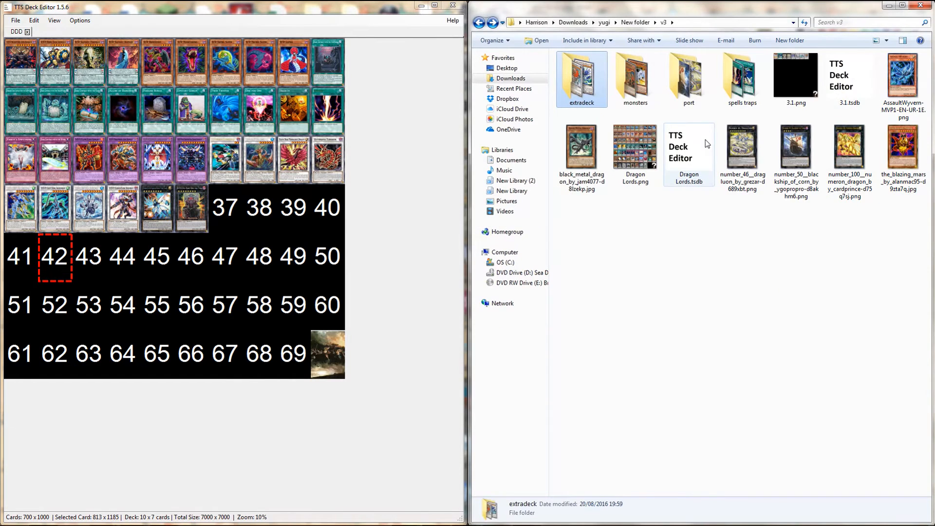
pyautogui.press('BackSpace')
pyautogui.press('BackSpace')
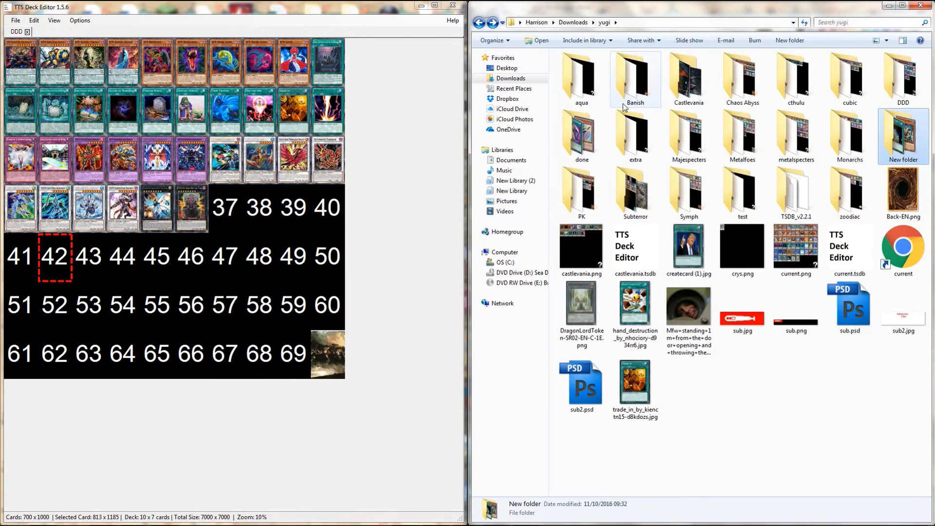
pyautogui.doubleClick(897, 100)
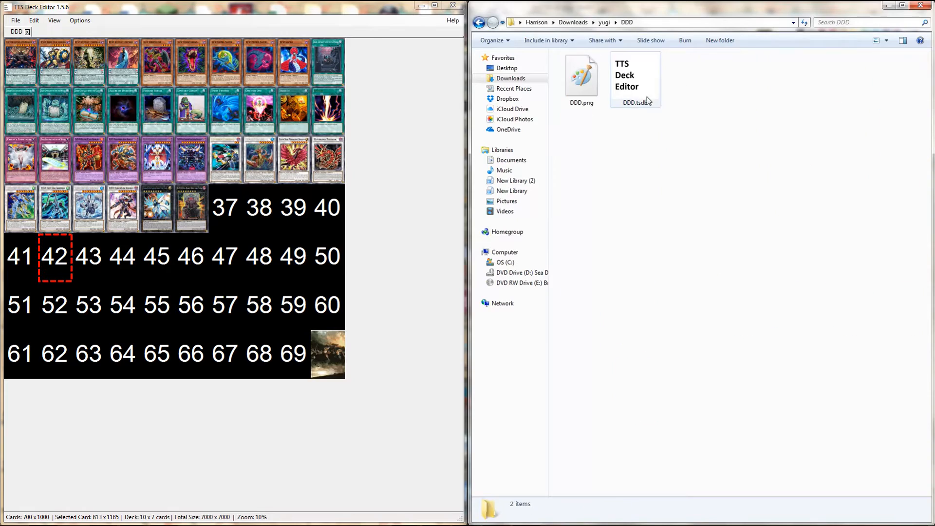
pyautogui.click(585, 84)
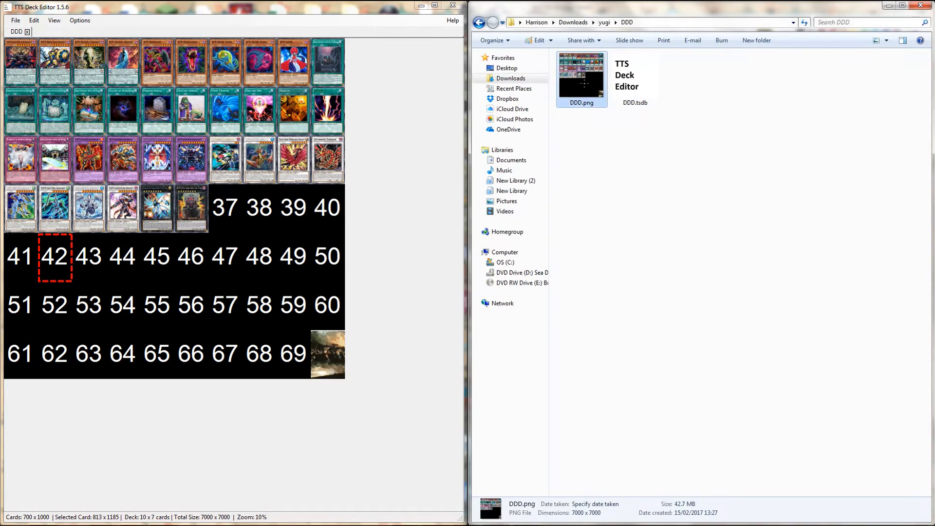
pyautogui.doubleClick(585, 83)
pyautogui.scroll(-3, 560, 258)
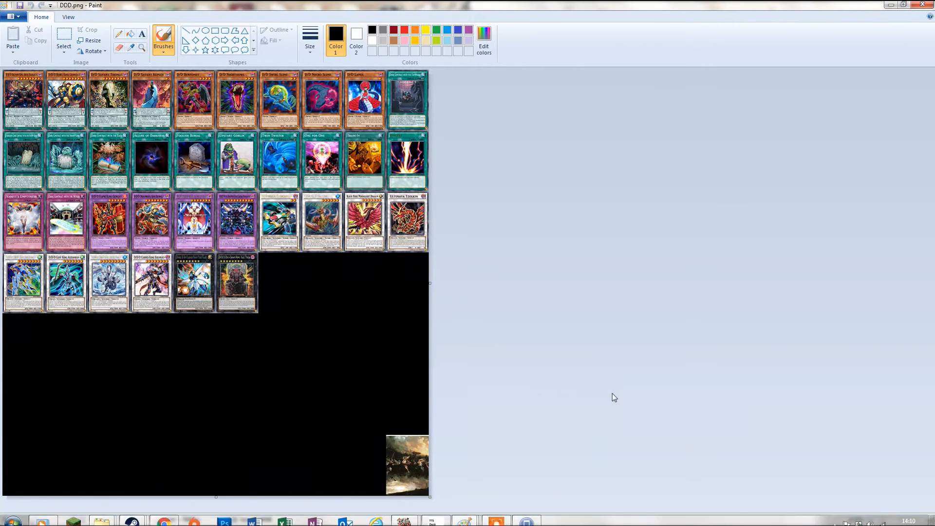
# Switch to Tabletop Simulator, close the games window and start a new custom deck object
pyautogui.hotkey('alt', 'Tab')
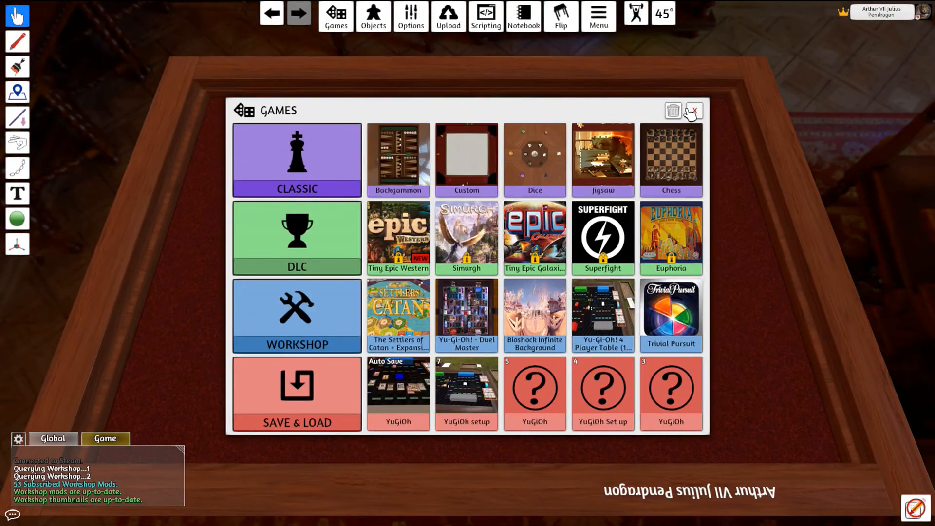
pyautogui.click(696, 108)
pyautogui.moveTo(374, 17)
pyautogui.click(388, 42)
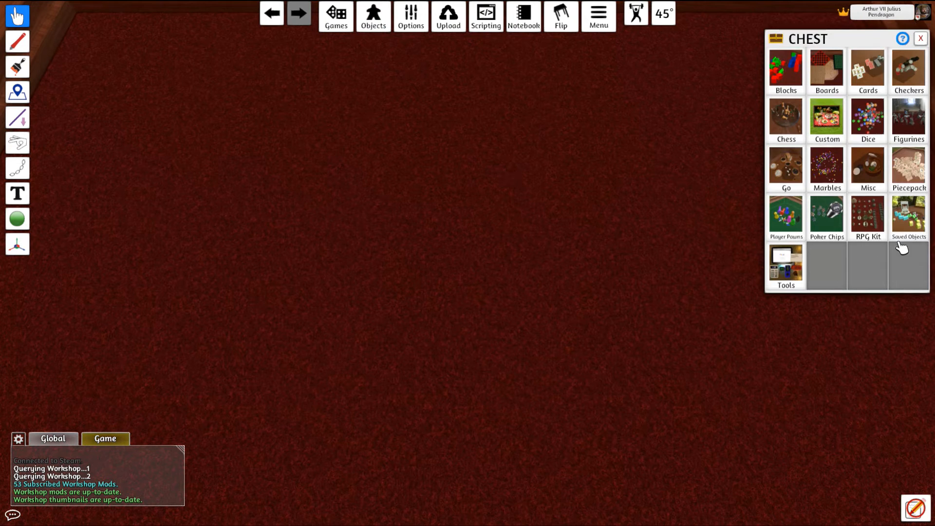
pyautogui.click(828, 126)
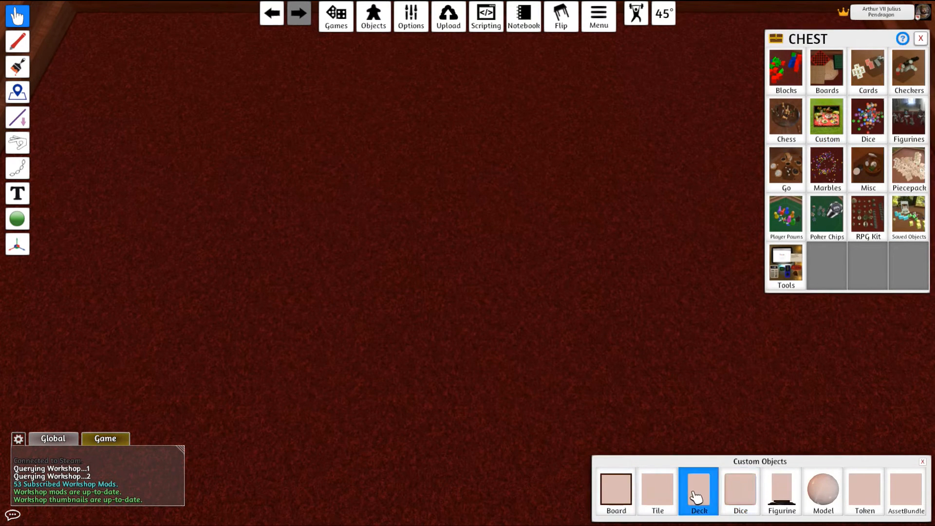
pyautogui.click(697, 495)
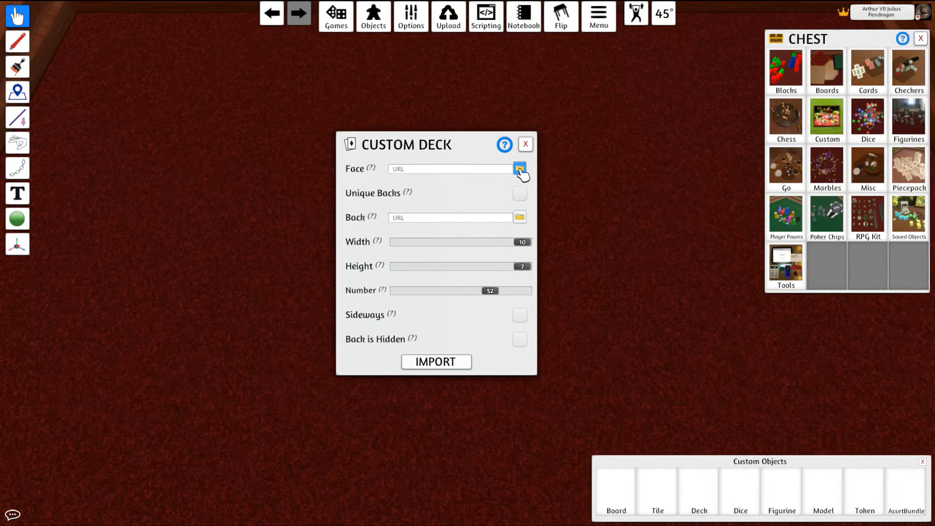
# Choose DDD.png from the yugi > DDD folder as the custom deck's face image
pyautogui.click(520, 169)
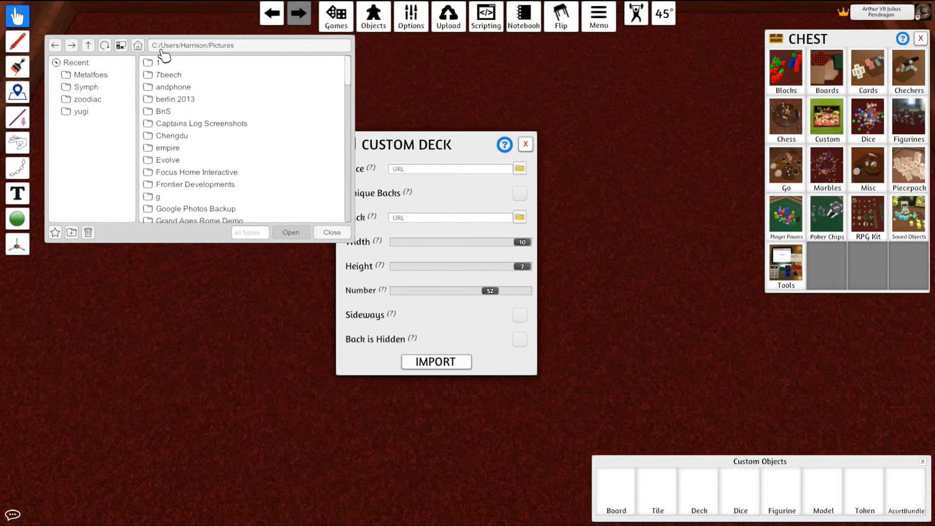
pyautogui.click(81, 115)
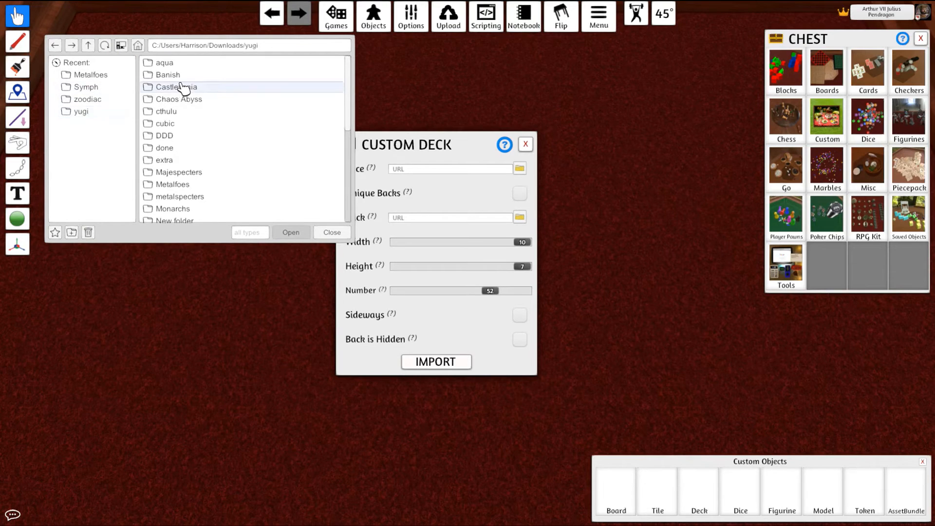
pyautogui.doubleClick(177, 135)
pyautogui.click(168, 64)
pyautogui.doubleClick(168, 64)
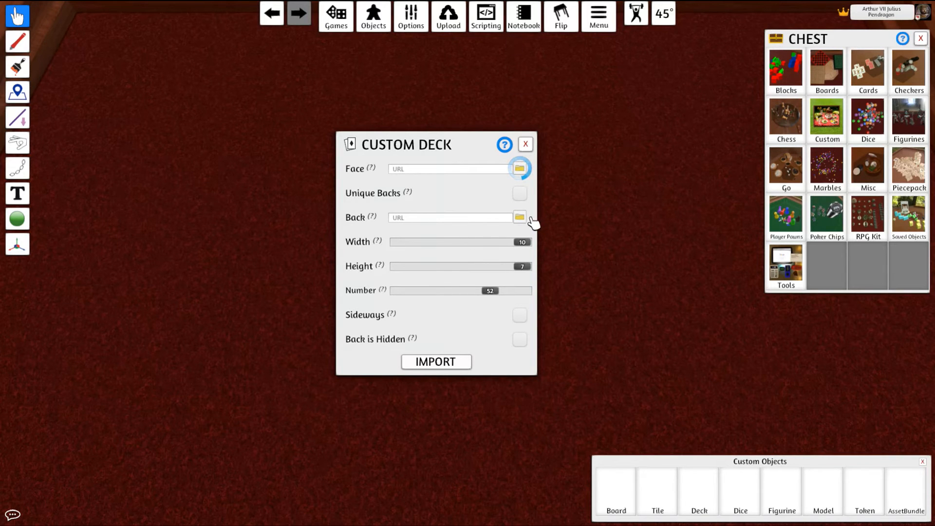
# Choose Back-EN.png from the Downloads/yugi folder as the custom deck's back image and upload it to the Steam Cloud
pyautogui.click(520, 218)
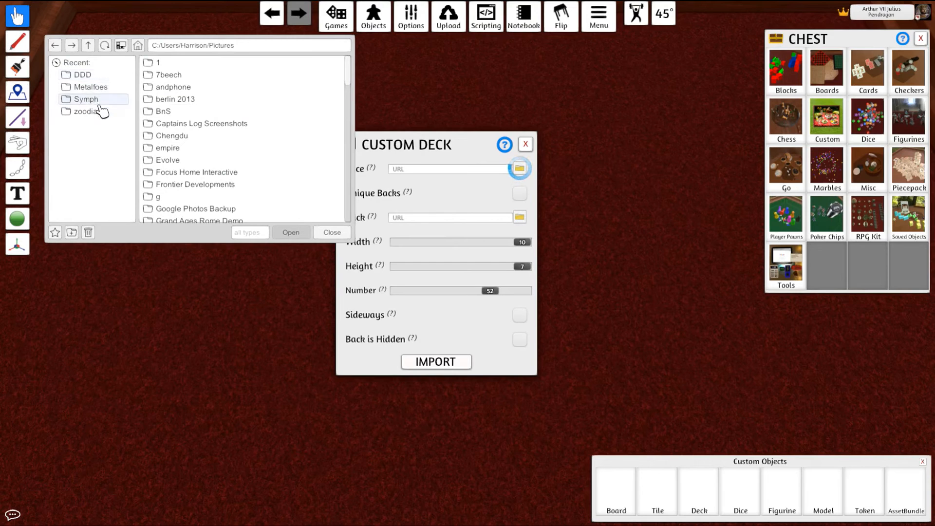
pyautogui.click(93, 77)
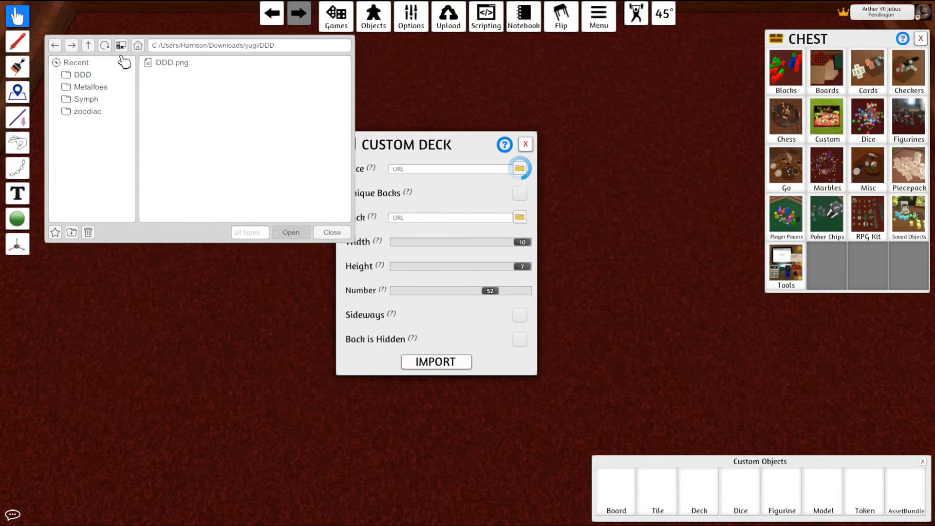
pyautogui.click(88, 46)
pyautogui.scroll(-4, 207, 111)
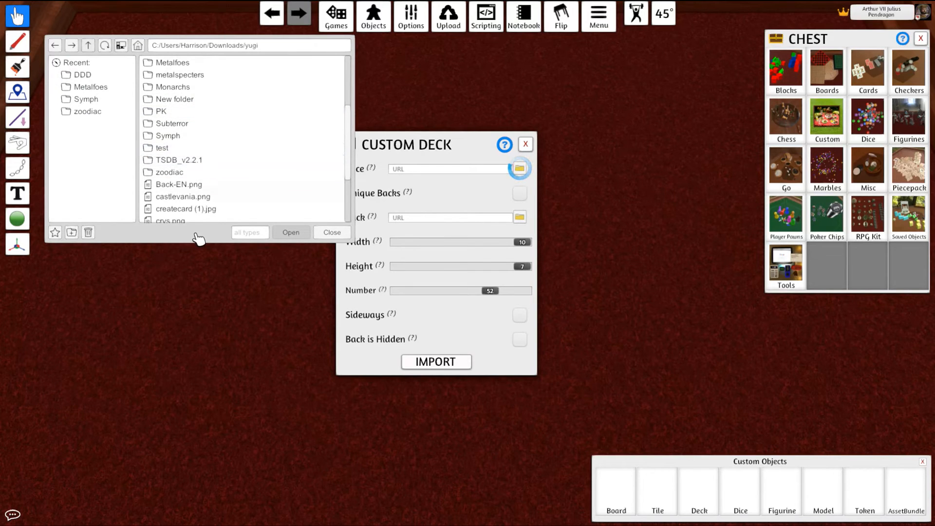
pyautogui.doubleClick(193, 186)
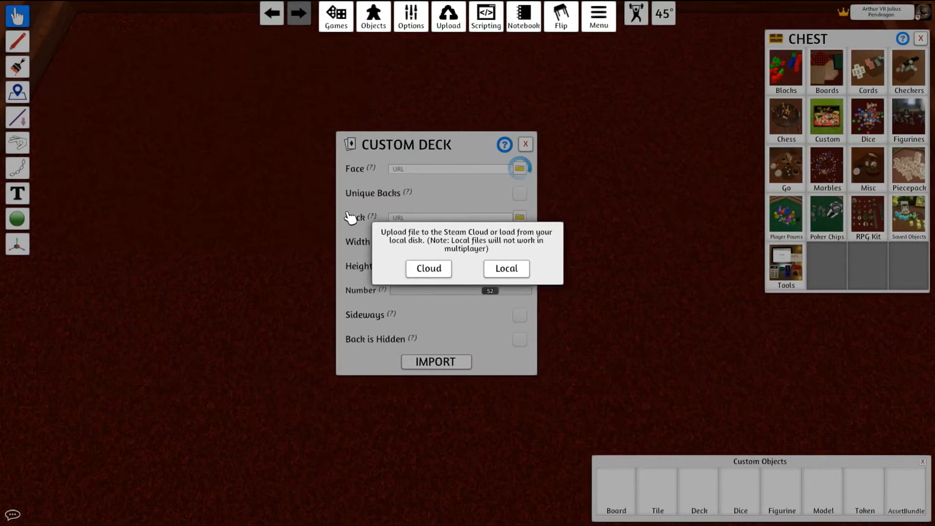
pyautogui.click(429, 271)
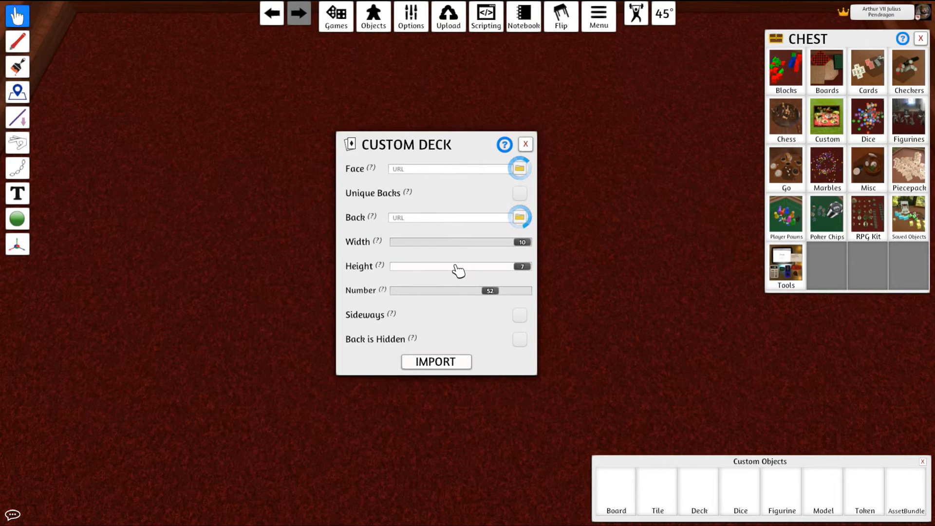
# Set the custom deck's number of cards to 50 and import the deck
pyautogui.moveTo(491, 295)
pyautogui.mouseDown()
pyautogui.moveTo(476, 313)
pyautogui.moveTo(488, 311)
pyautogui.moveTo(472, 278)
pyautogui.moveTo(496, 281)
pyautogui.mouseUp()
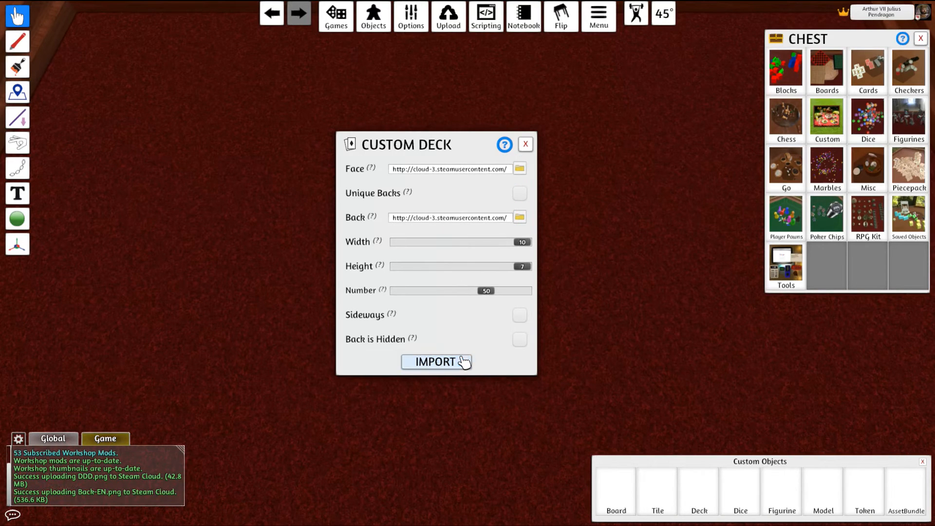
pyautogui.click(437, 362)
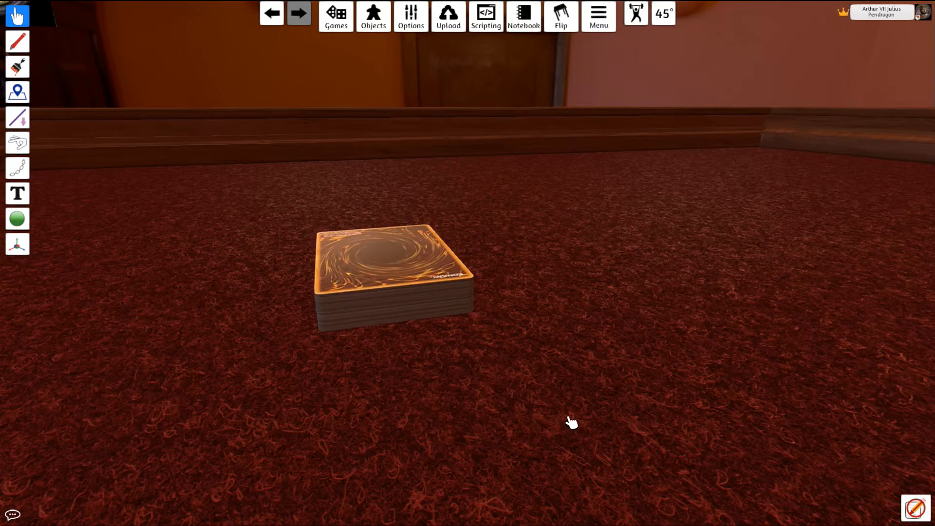
# Copy the imported 50-card deck and paste two duplicates onto the table
pyautogui.press('a')
pyautogui.moveTo(568, 418); pyautogui.dragTo(534, 428)
pyautogui.press('d')
pyautogui.hotkey('ctrl', 'c')
pyautogui.hotkey('ctrl', 'v')
pyautogui.hotkey('ctrl', 'v')
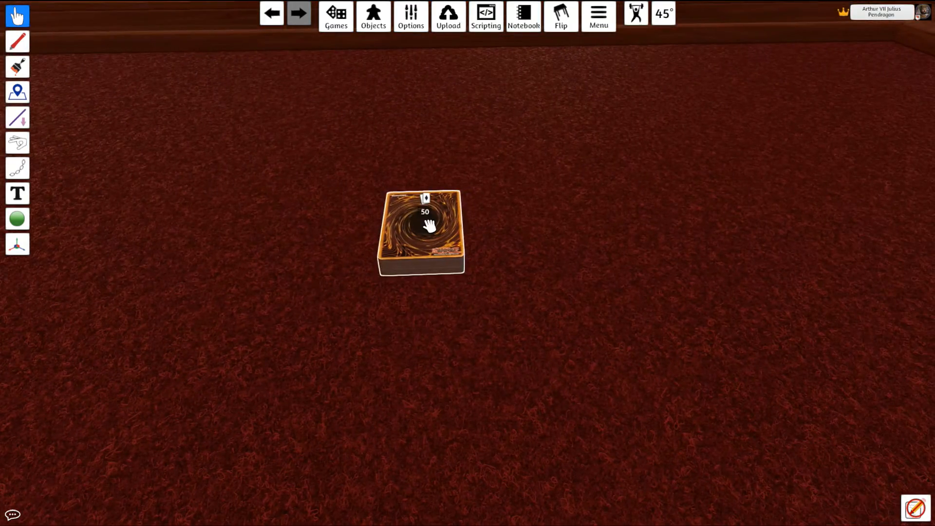
pyautogui.scroll(2, 508, 274)
pyautogui.moveTo(587, 296); pyautogui.dragTo(439, 248)
# Flip the nearest 50-card deck over so the card faces are up
pyautogui.press('f')
pyautogui.scroll(-2, 493, 286)
pyautogui.press('w')
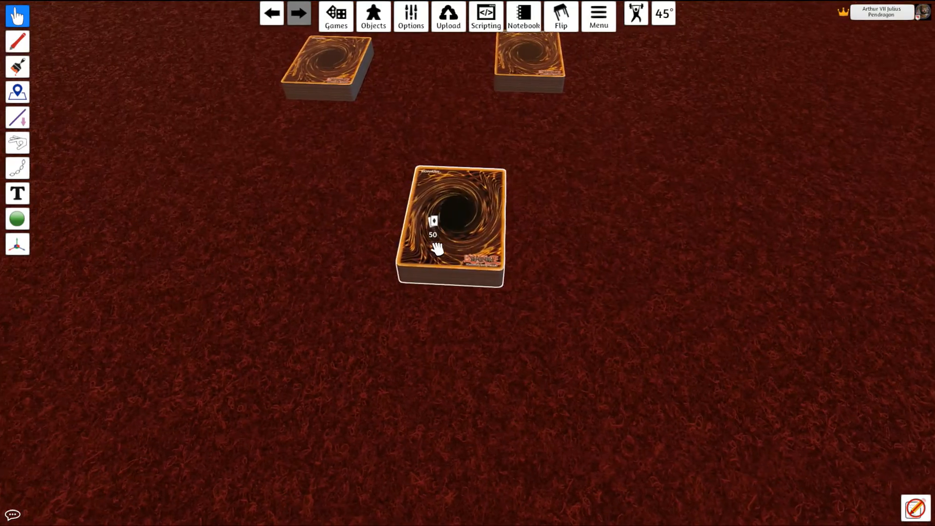
pyautogui.press('d')
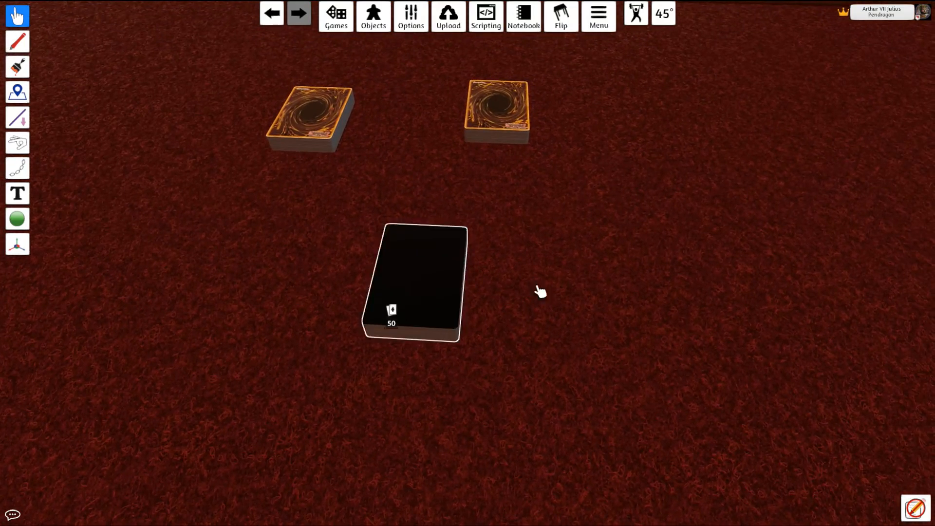
pyautogui.press('w')
pyautogui.press('d')
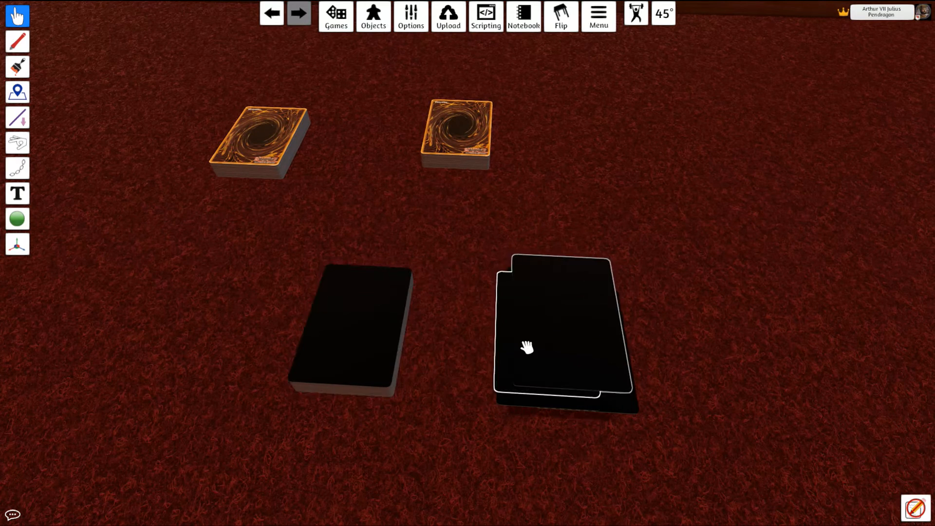
# Pull the blank black cards off the face-up deck into a separate pile and delete that pile
pyautogui.moveTo(529, 347); pyautogui.dragTo(570, 355)
pyautogui.moveTo(348, 349); pyautogui.dragTo(560, 364)
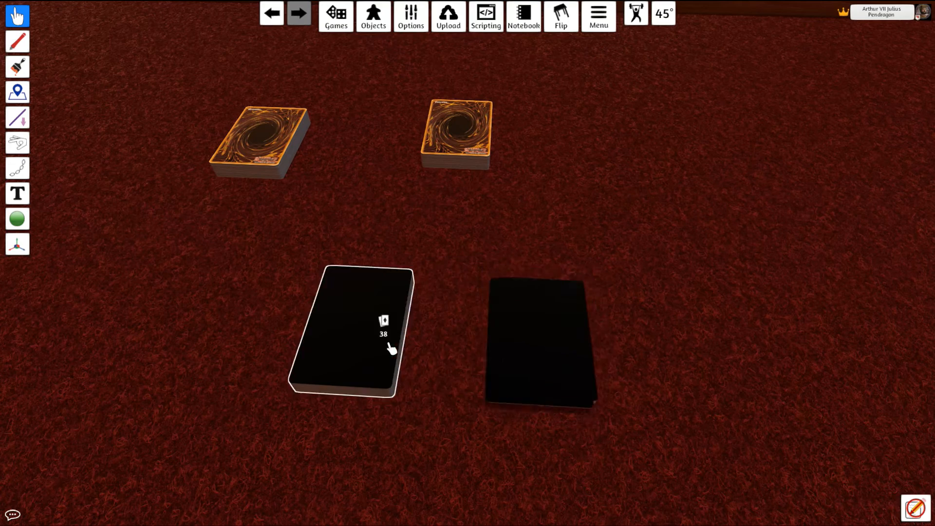
pyautogui.press('f')
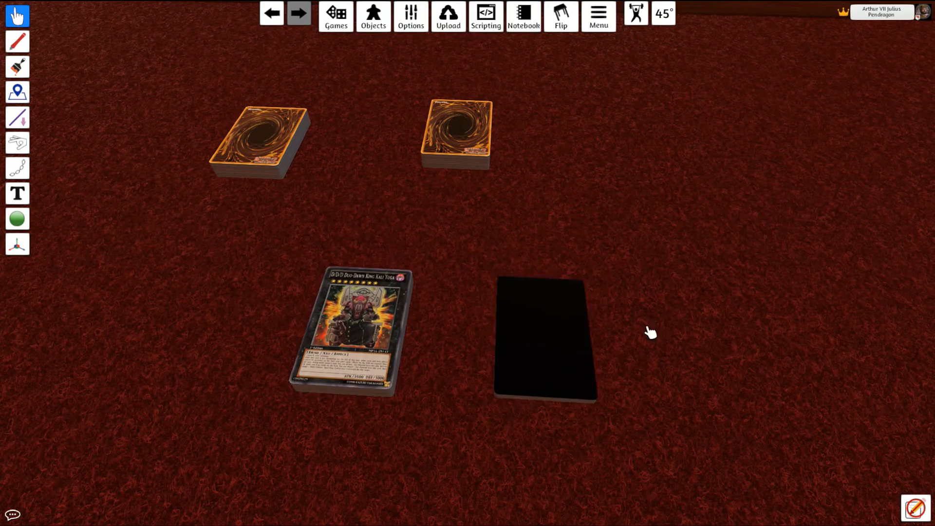
pyautogui.press('Delete')
# Separate the top card from the face-up deck and name it "D/D/D Duo-Dawn King Kali Yuga"
pyautogui.scroll(-3, 536, 358)
pyautogui.scroll(4, 517, 375)
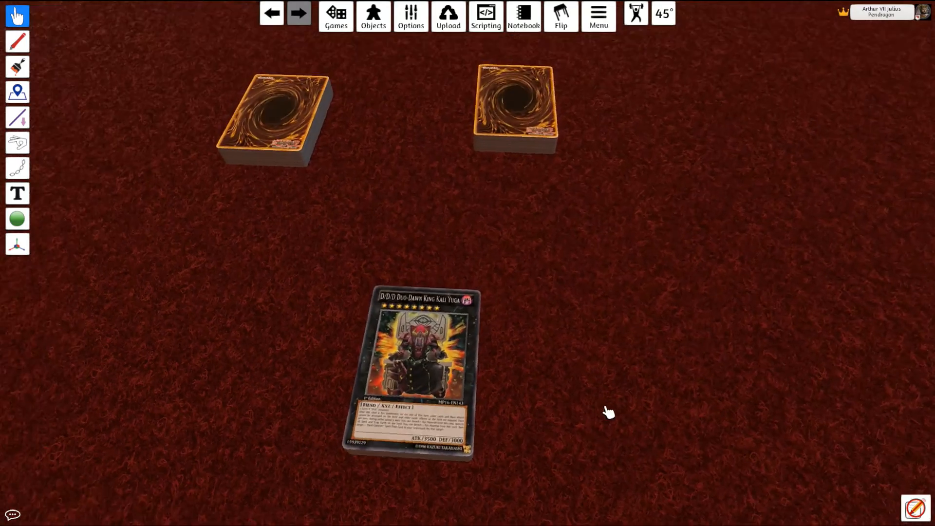
pyautogui.press('a')
pyautogui.scroll(-3, 608, 415)
pyautogui.moveTo(516, 319); pyautogui.dragTo(308, 335)
pyautogui.scroll(2, 355, 396)
pyautogui.rightClick(382, 355)
pyautogui.click(355, 434)
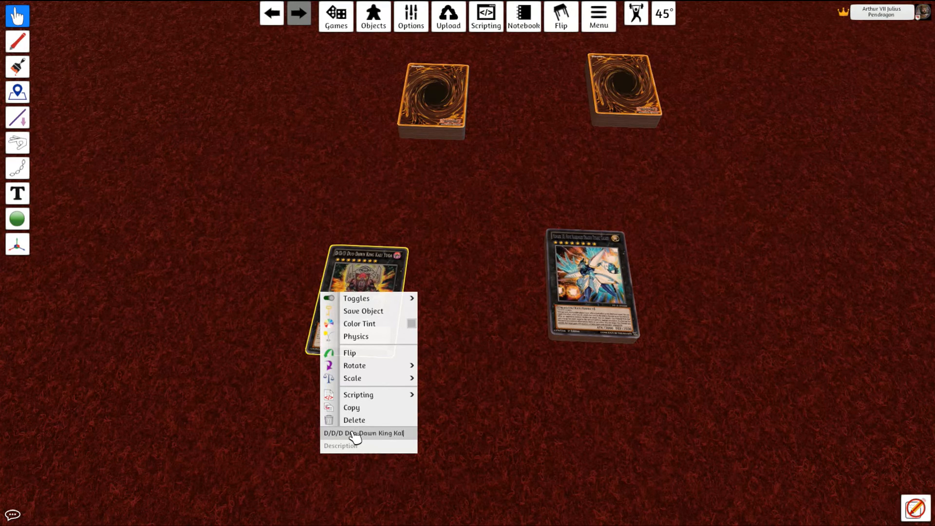
pyautogui.write('Yuga')
pyautogui.press('Return')
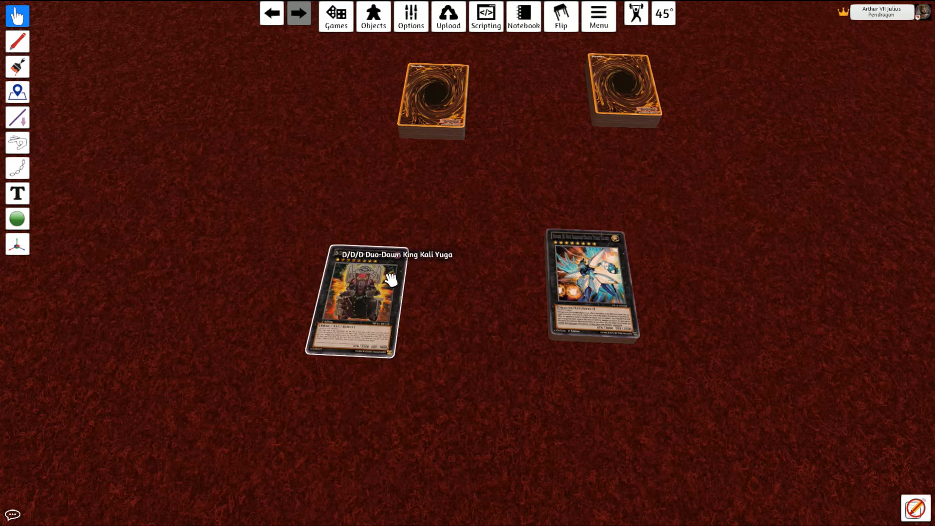
# Flip the Kali Yuga card back and forth and examine its back and front at enlarged size
pyautogui.press('f')
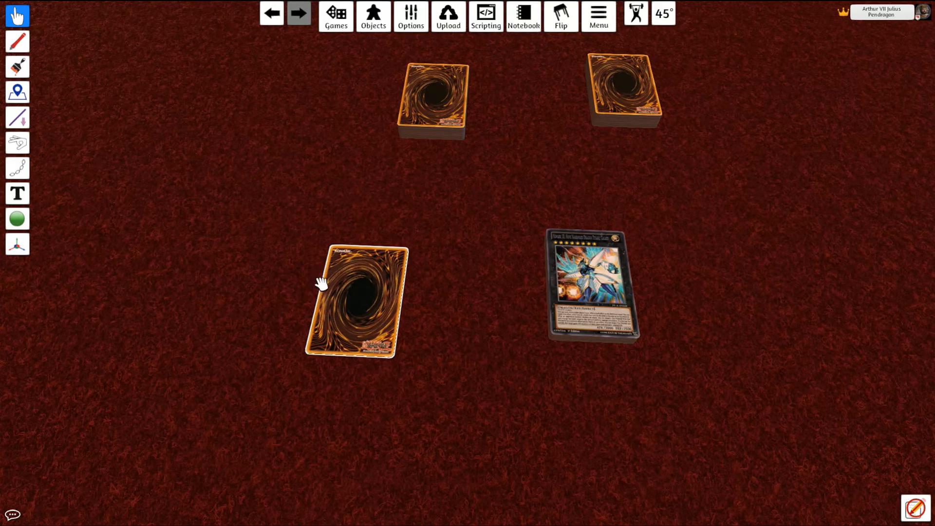
pyautogui.press('f')
pyautogui.scroll(1, 468, 417)
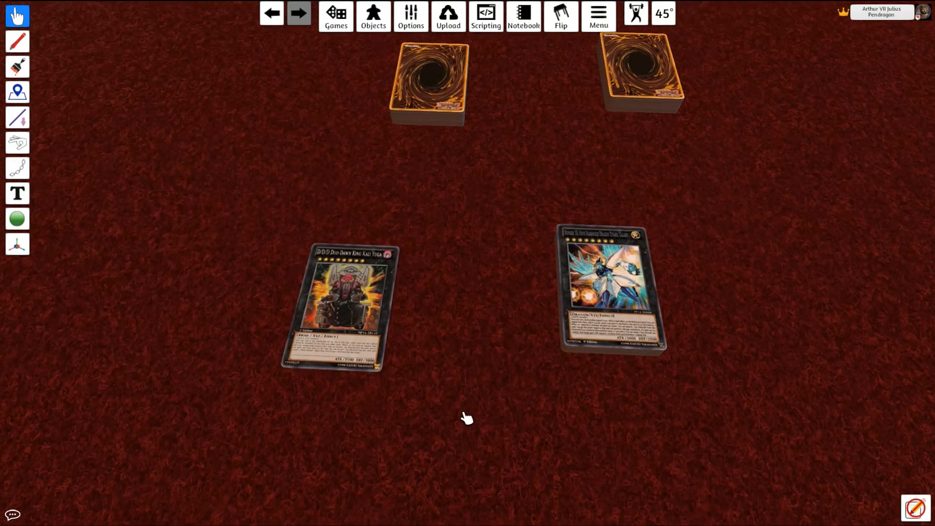
pyautogui.press('f')
pyautogui.press('alt')
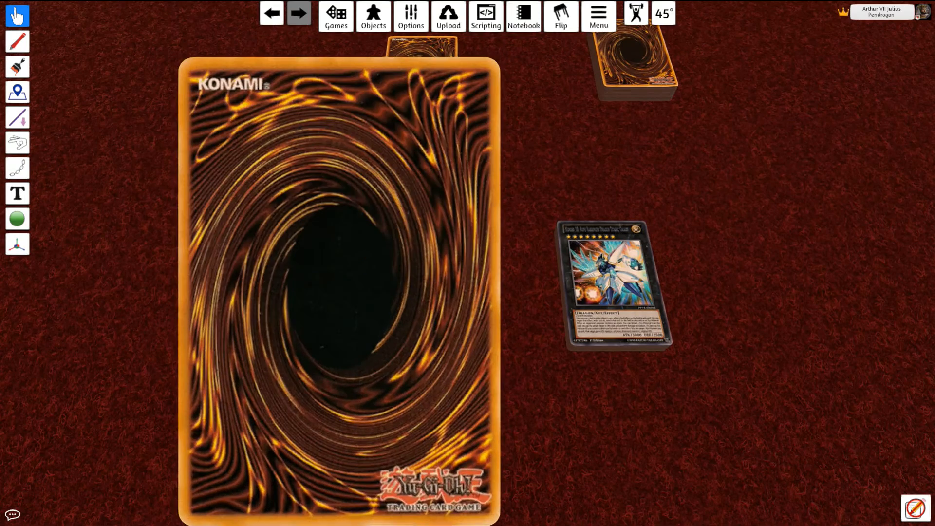
pyautogui.press('f')
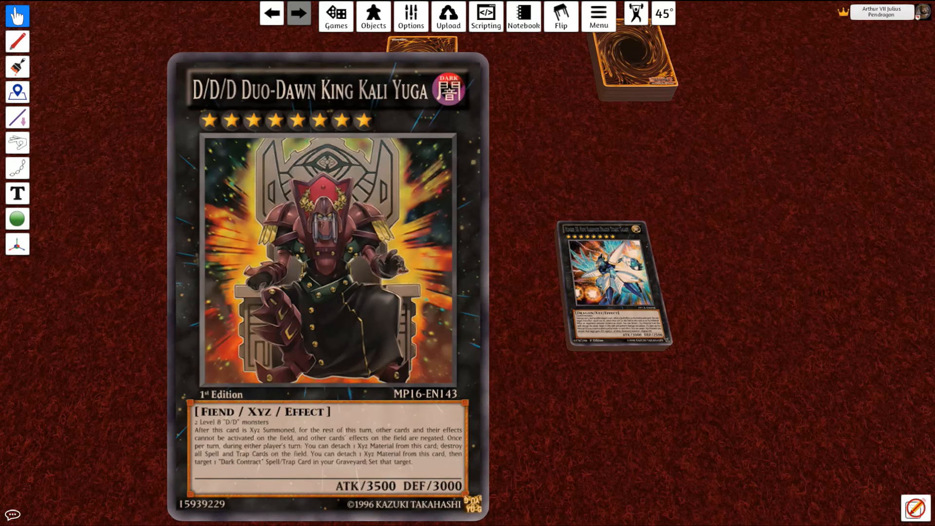
# Take the next card off the deck and name it "Number 38: Hope Harbinger Dragon Titanic Galaxy"
pyautogui.moveTo(609, 292); pyautogui.dragTo(470, 329)
pyautogui.rightClick(470, 331)
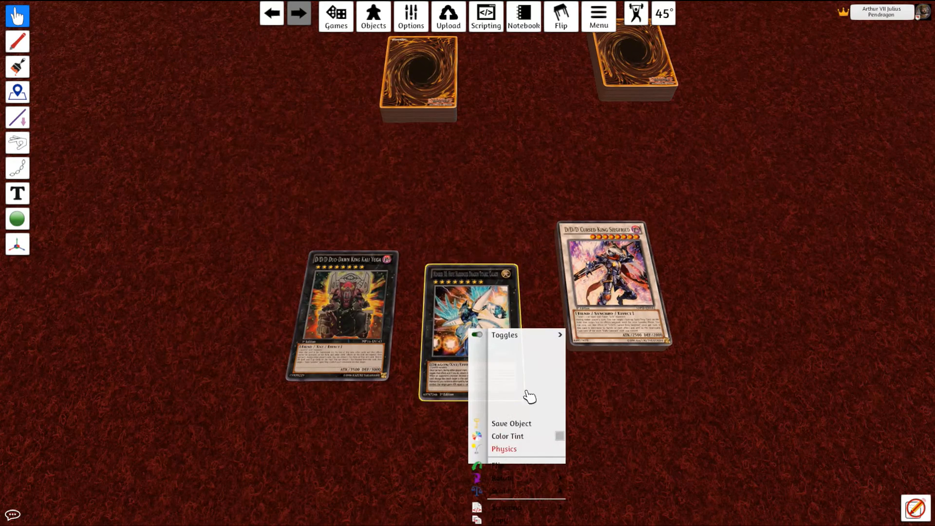
pyautogui.click(666, 463)
pyautogui.rightClick(470, 322)
pyautogui.click(509, 464)
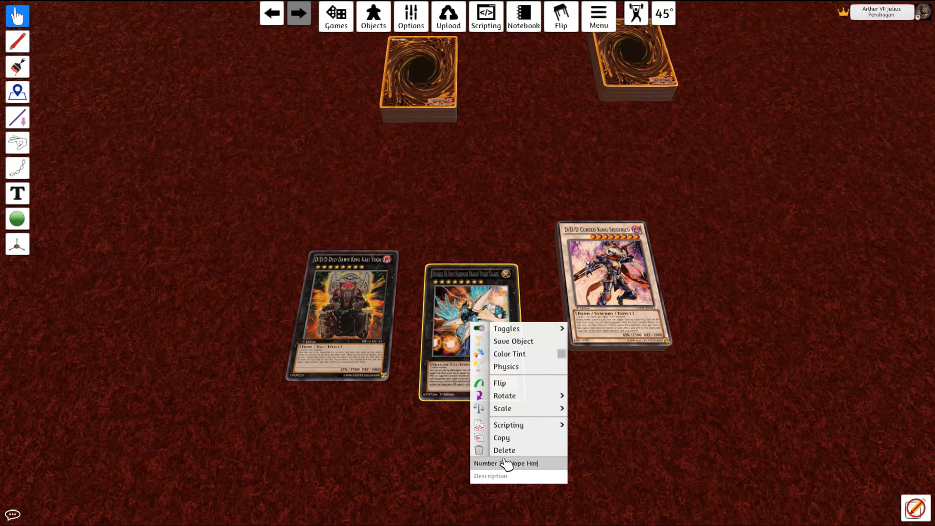
pyautogui.write('ragon Titanic Galaxy')
pyautogui.click(479, 228)
# Stack the Titanic Galaxy card on Kali Yuga, then take the next card and name it "D/D/D Cursed King Siegfried"
pyautogui.moveTo(449, 313); pyautogui.dragTo(296, 299)
pyautogui.moveTo(611, 282); pyautogui.dragTo(445, 359)
pyautogui.rightClick(445, 358)
pyautogui.click(471, 501)
pyautogui.write('D/D/D Cursed King Siegfried')
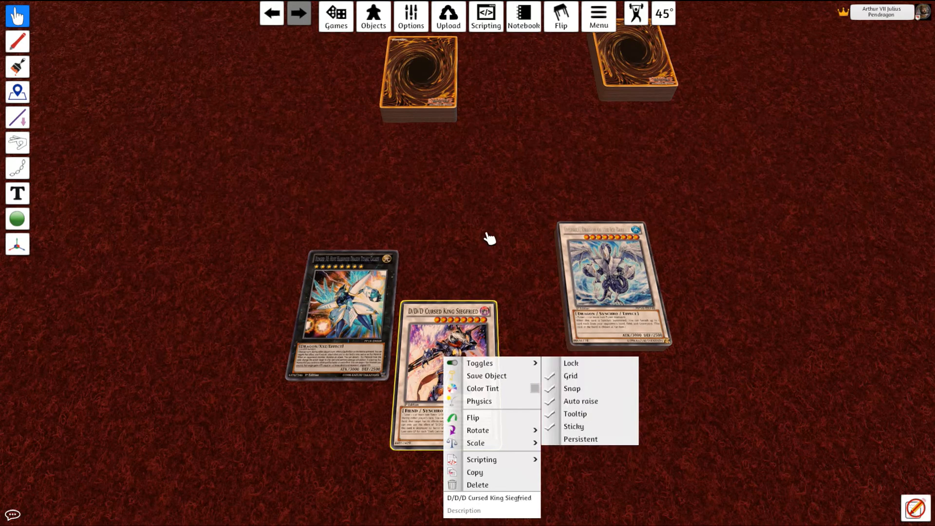
# Add the Siegfried card to the stack and name the stack "D/D/D | Extra Deck", with a "By" description crediting the creator's name
pyautogui.moveTo(458, 371); pyautogui.dragTo(361, 311)
pyautogui.rightClick(330, 286)
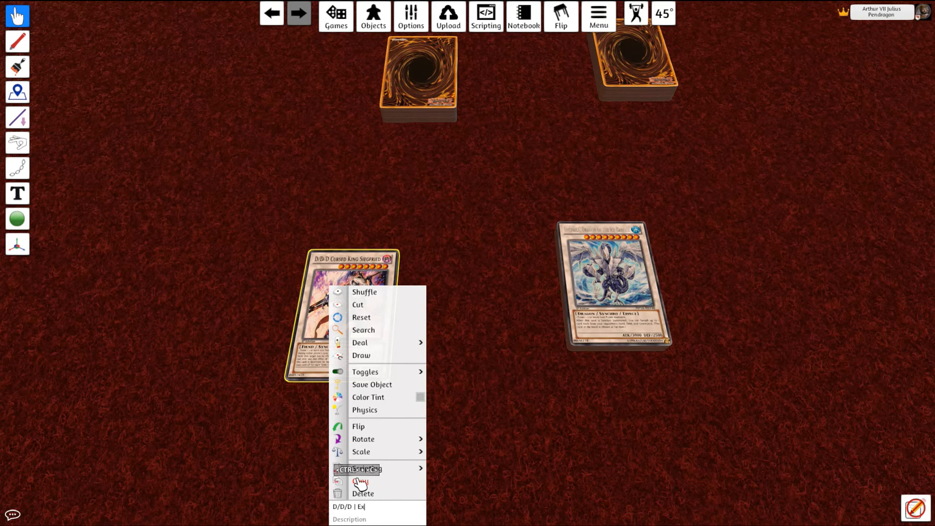
pyautogui.press('Tab')
pyautogui.write('B')
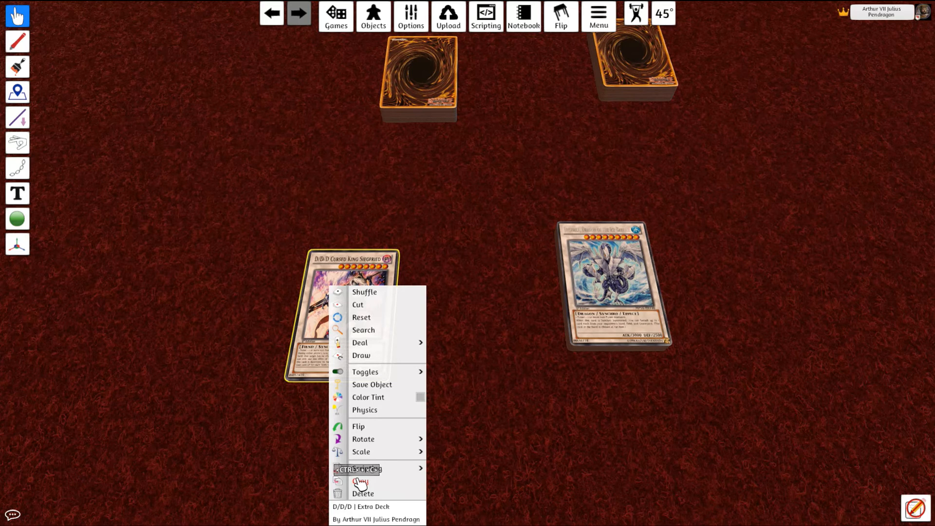
pyautogui.write('n')
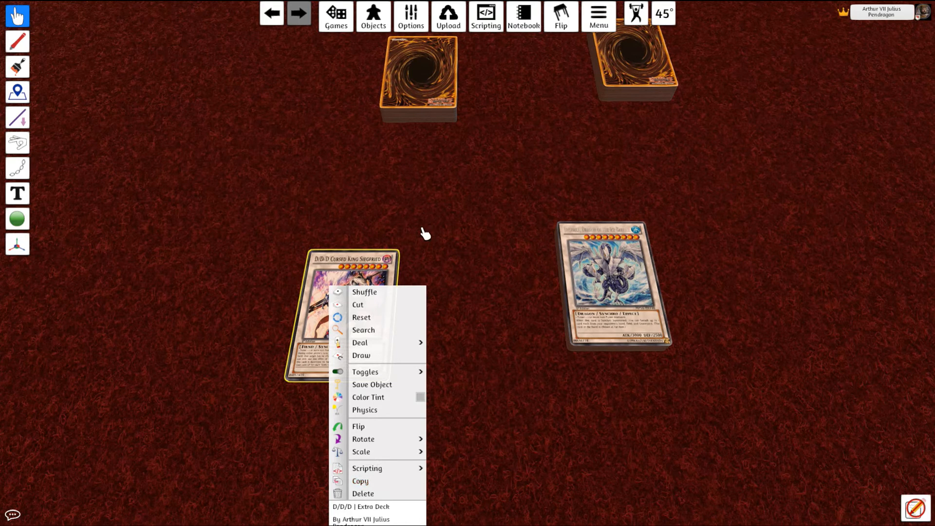
pyautogui.click(425, 234)
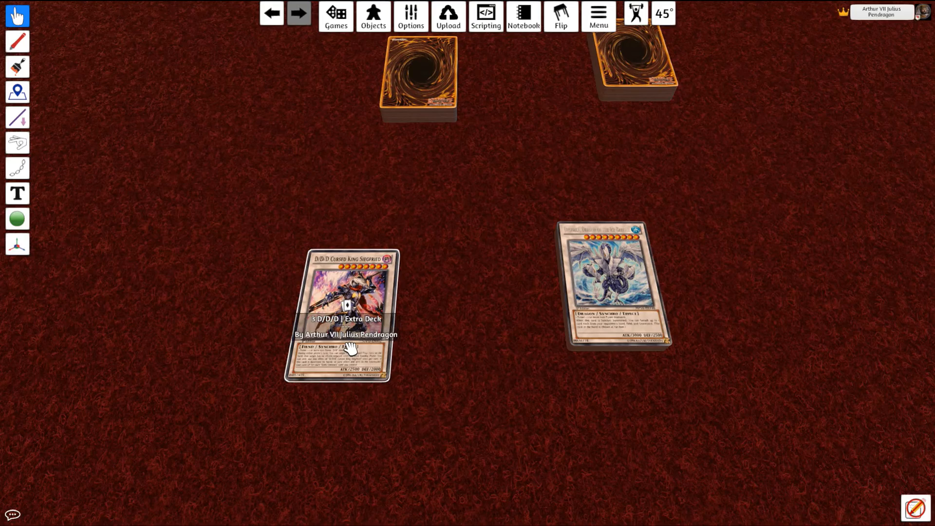
# Name the face-up 40-card deck "D/D/D | Main Deck" and enter a "By" description crediting the creator's name
pyautogui.scroll(-3, 388, 328)
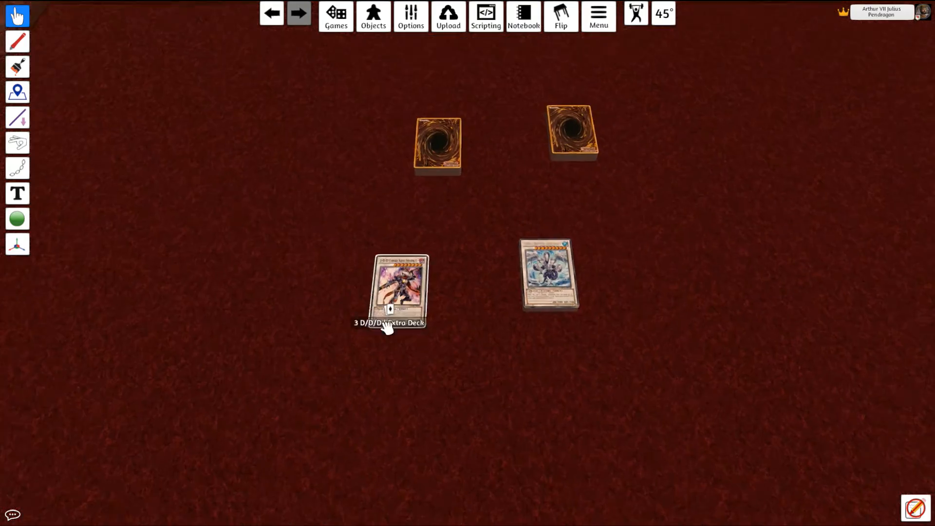
pyautogui.scroll(3, 583, 291)
pyautogui.scroll(3, 471, 380)
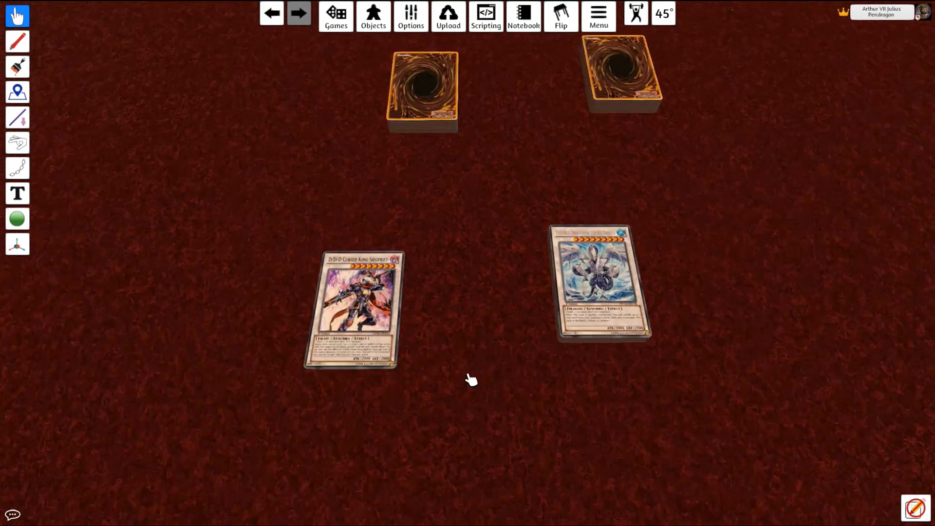
pyautogui.press('d')
pyautogui.press('w')
pyautogui.scroll(-3, 513, 440)
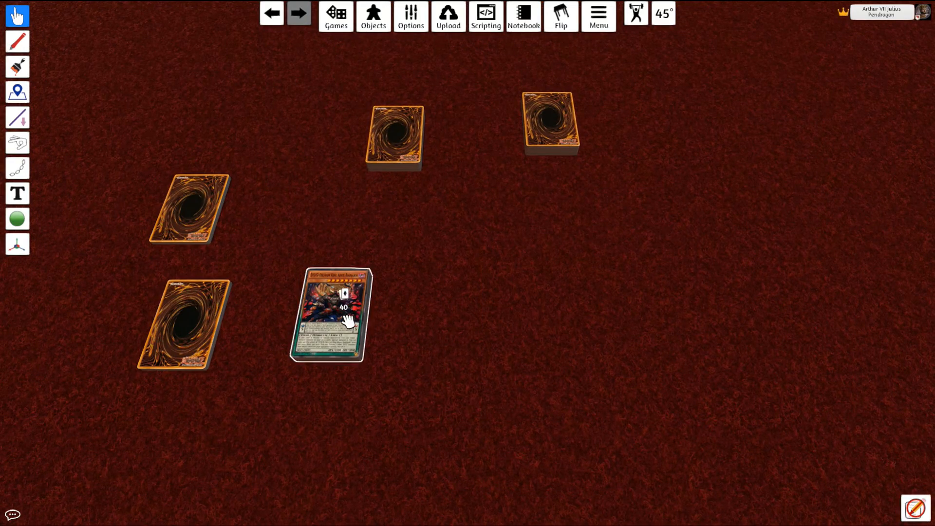
pyautogui.scroll(5, 398, 351)
pyautogui.rightClick(296, 348)
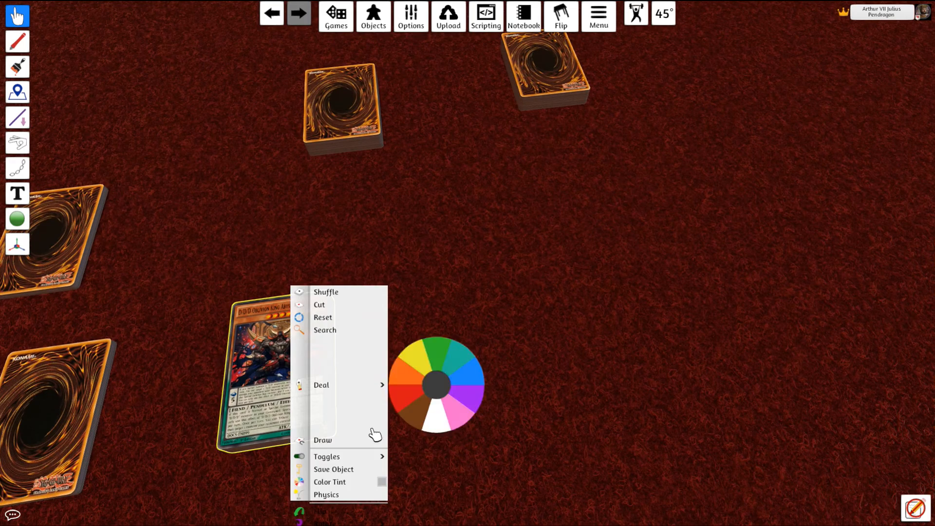
pyautogui.click(324, 507)
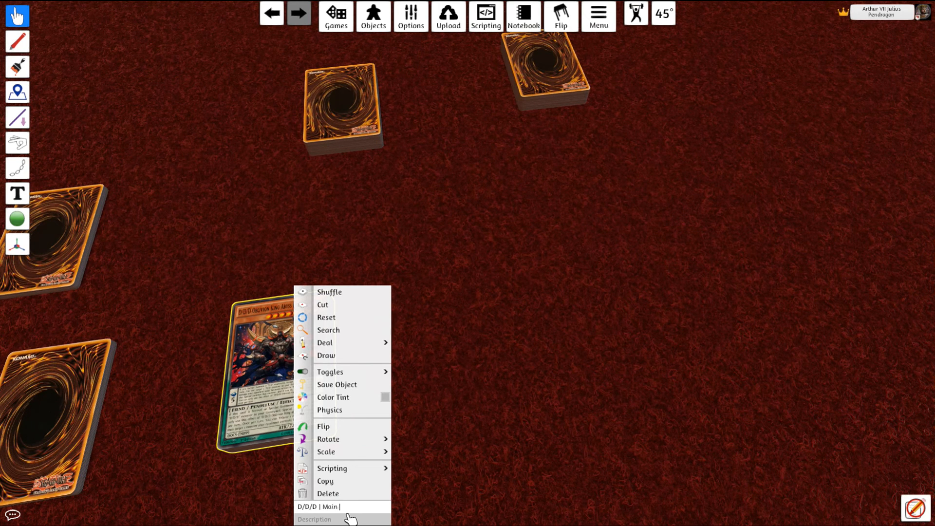
pyautogui.click(349, 520)
pyautogui.write('By')
pyautogui.click(479, 308)
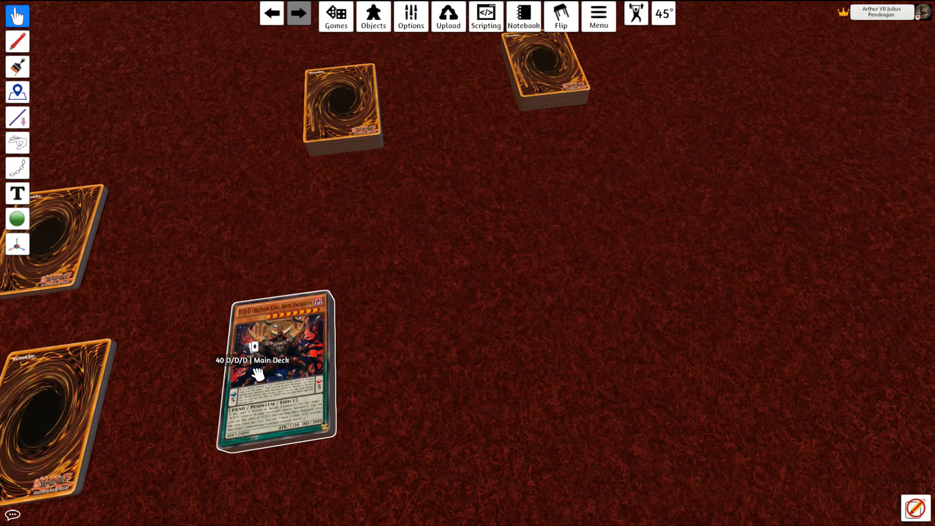
# Paste a duplicate of the D/D/D main deck onto an empty part of the table
pyautogui.scroll(-6, 403, 345)
pyautogui.hotkey('ctrl', 'v')
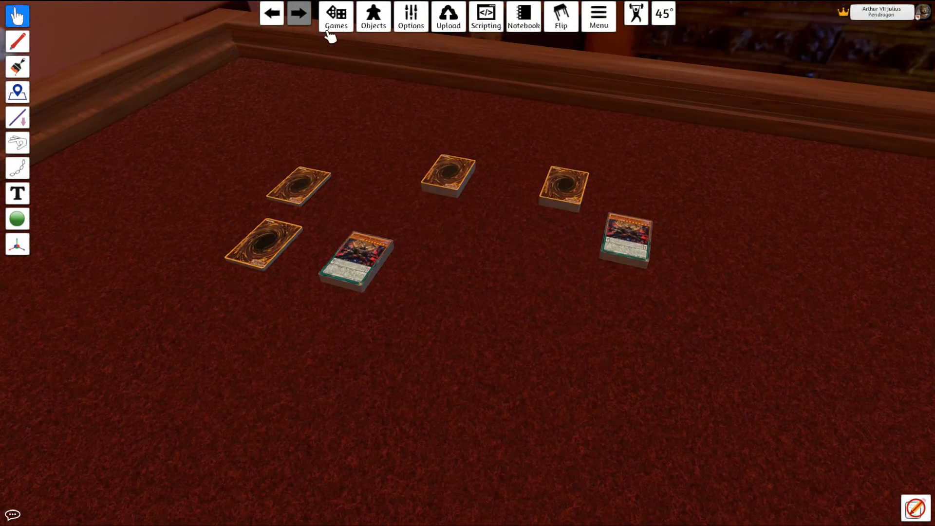
# Place the saved "deck box" object on the table beside the card decks
pyautogui.click(334, 20)
pyautogui.click(695, 109)
pyautogui.moveTo(382, 22)
pyautogui.click(371, 40)
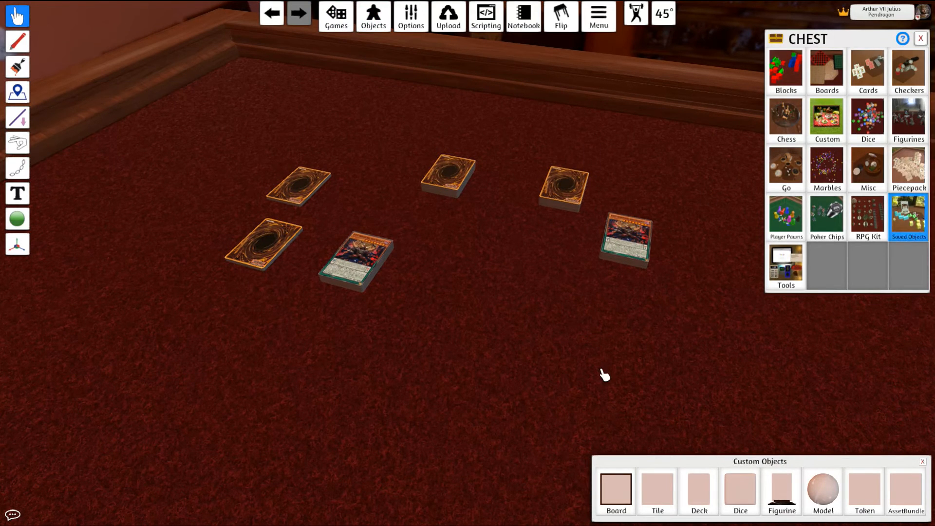
pyautogui.scroll(-5, 417, 294)
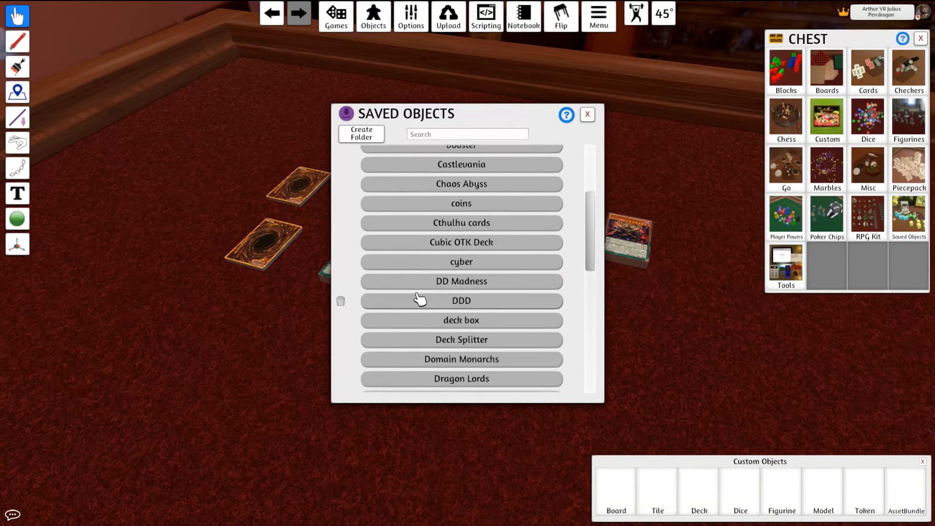
pyautogui.moveTo(468, 321); pyautogui.dragTo(181, 288)
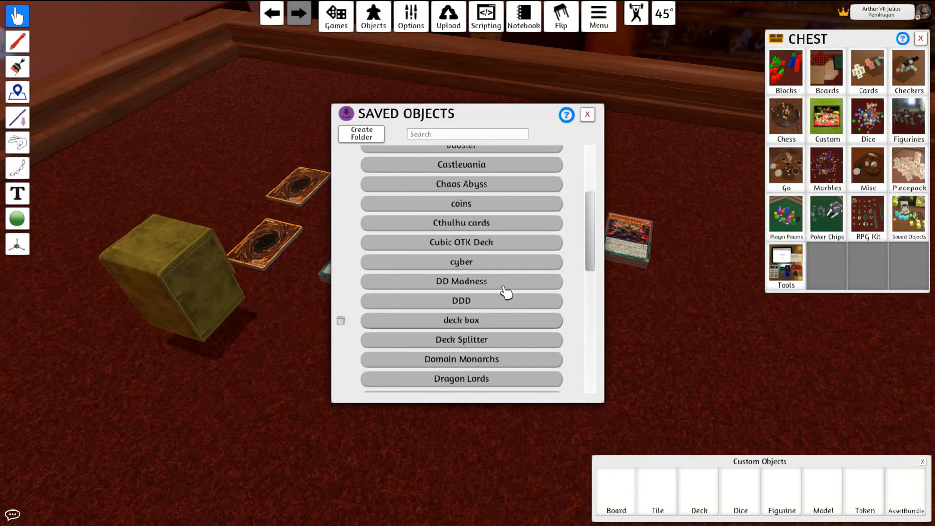
pyautogui.click(588, 114)
pyautogui.click(921, 38)
# Tint the empty deck holder black (000000)
pyautogui.scroll(3, 399, 404)
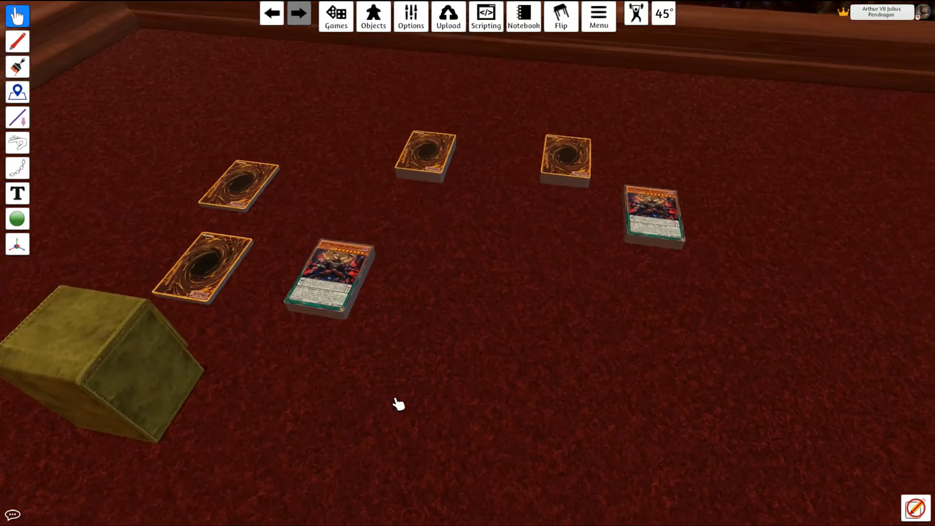
pyautogui.press('a')
pyautogui.rightClick(467, 371)
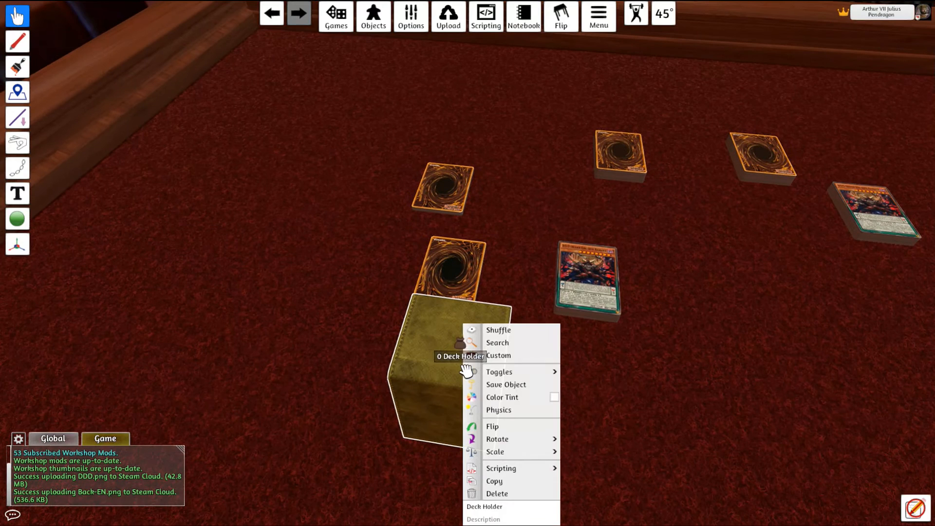
pyautogui.moveTo(532, 375)
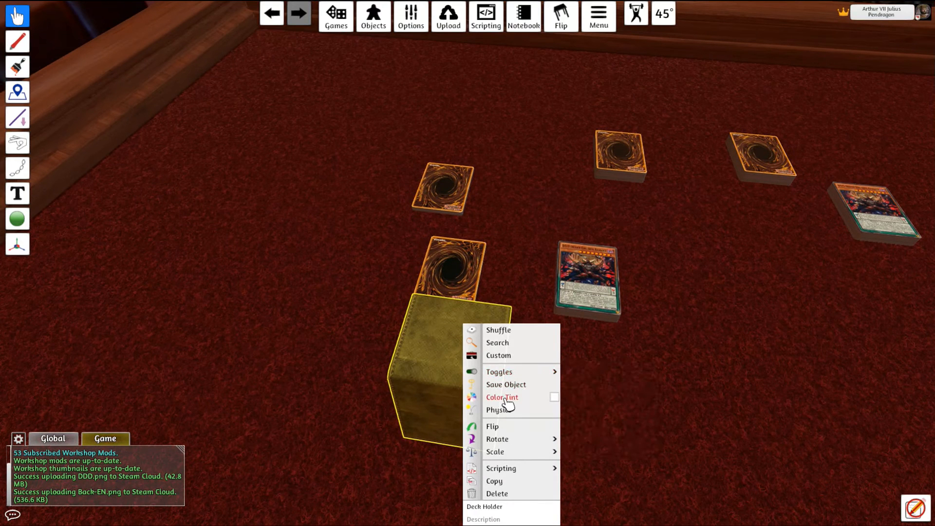
pyautogui.click(507, 402)
pyautogui.click(524, 285)
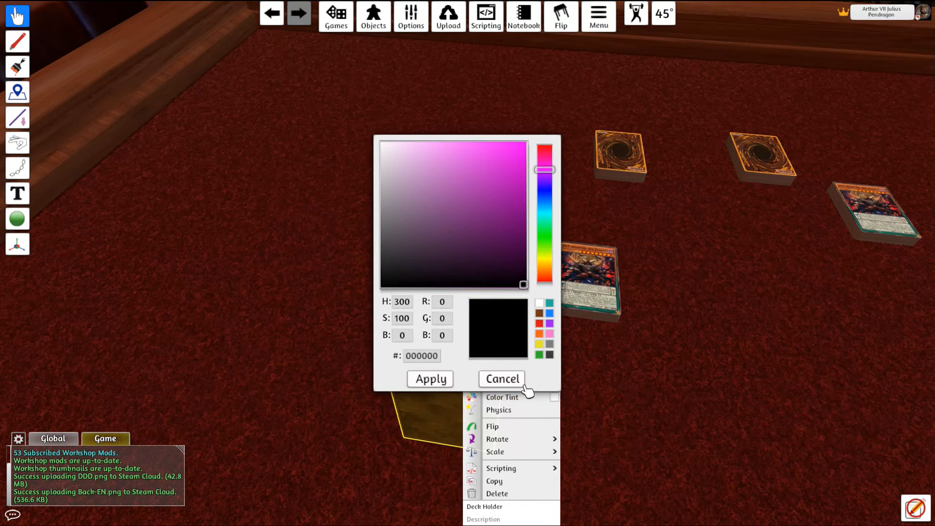
pyautogui.click(443, 384)
pyautogui.click(688, 380)
# Flip the D/D/D main deck face down and put it and the extra deck into the black deck holder
pyautogui.moveTo(689, 380); pyautogui.dragTo(507, 364)
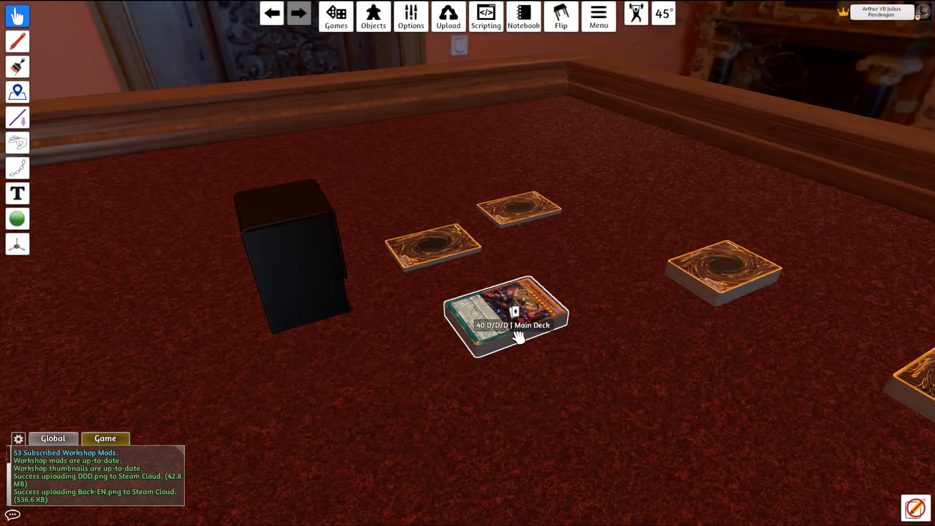
pyautogui.press('f')
pyautogui.moveTo(510, 325); pyautogui.dragTo(292, 280)
pyautogui.moveTo(419, 243); pyautogui.dragTo(336, 306)
# Try to save the filled deck holder as an object named "D/D/D"
pyautogui.rightClick(308, 233)
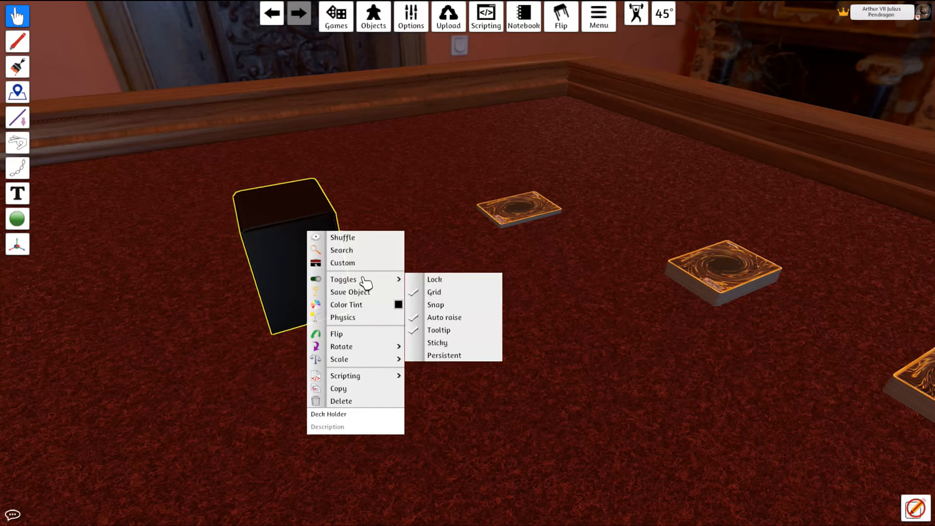
pyautogui.click(348, 294)
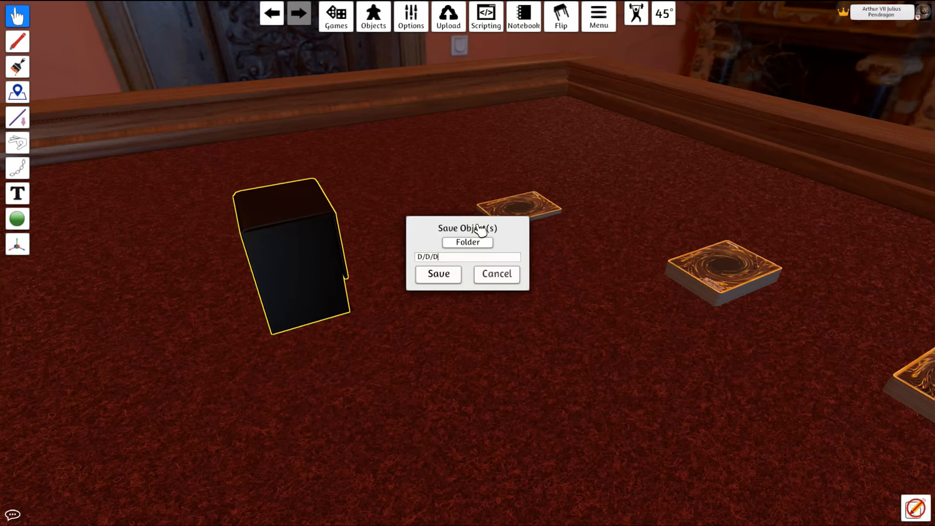
pyautogui.click(441, 274)
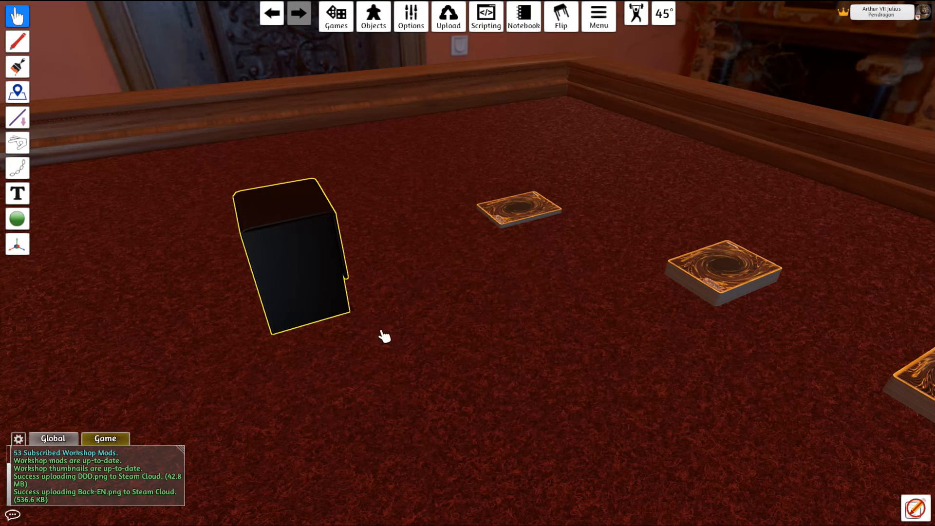
# Check the saved objects list for the newly saved D/D/D deck holder
pyautogui.moveTo(384, 336); pyautogui.dragTo(533, 372)
pyautogui.scroll(-1, 533, 371)
pyautogui.click(373, 17)
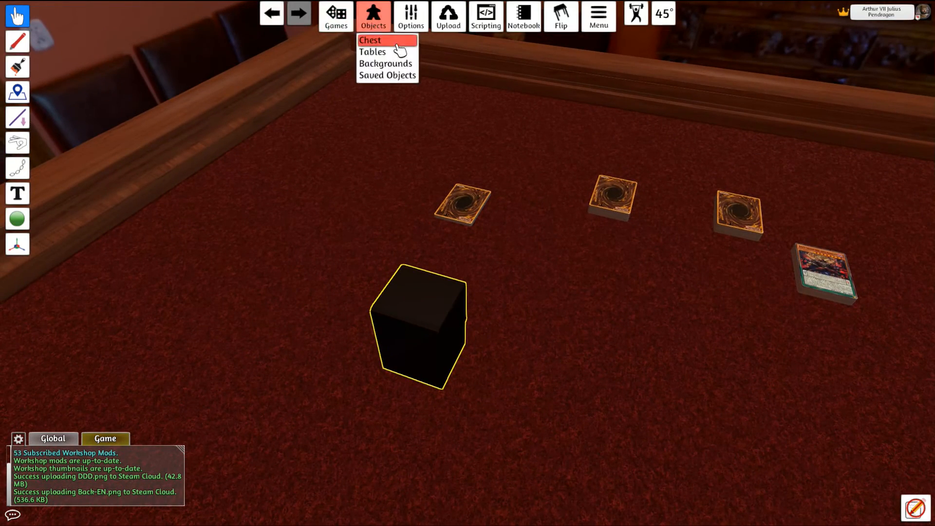
pyautogui.click(397, 43)
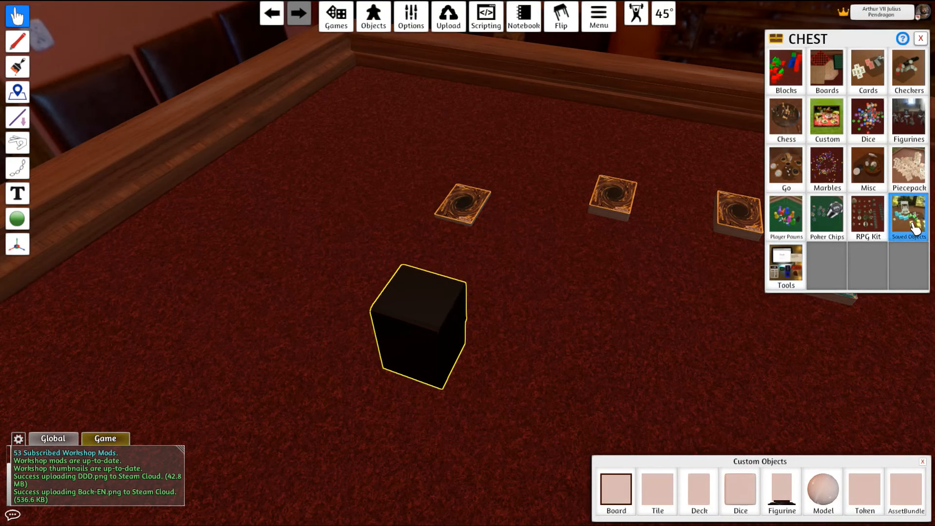
pyautogui.scroll(-4, 494, 214)
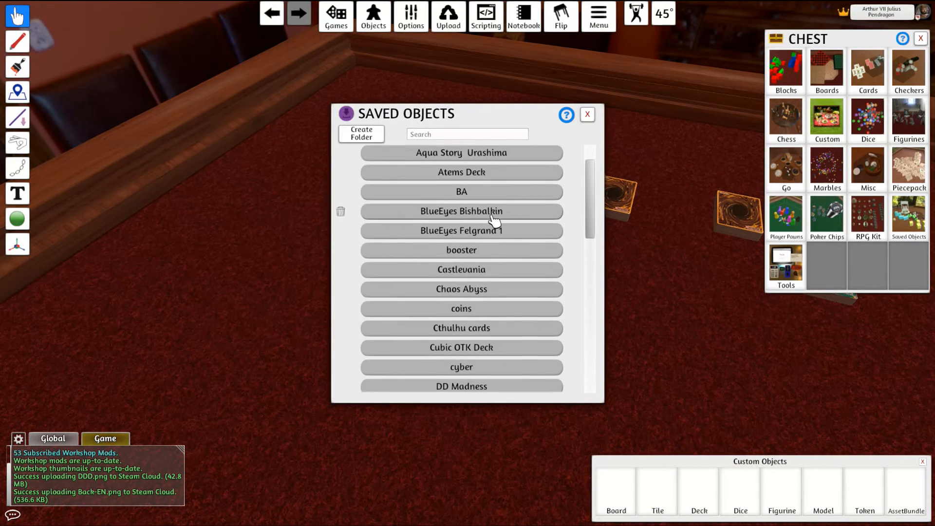
pyautogui.scroll(-1, 495, 336)
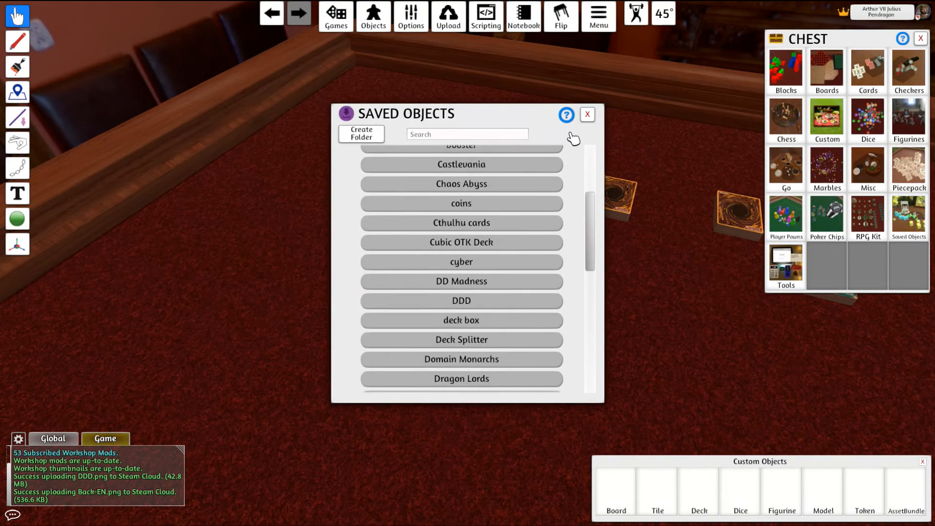
pyautogui.click(588, 116)
# Save the filled black deck holder as an object named "DDD AJP"
pyautogui.rightClick(424, 290)
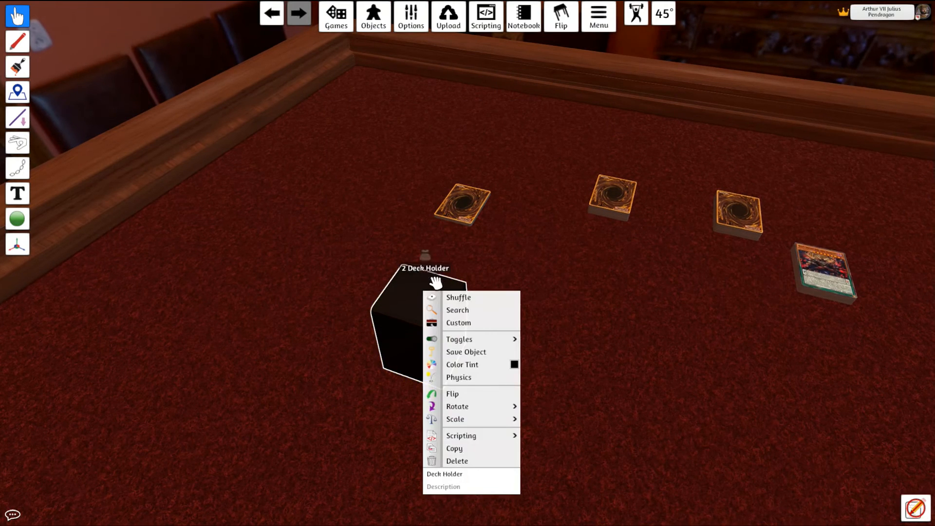
pyautogui.click(465, 352)
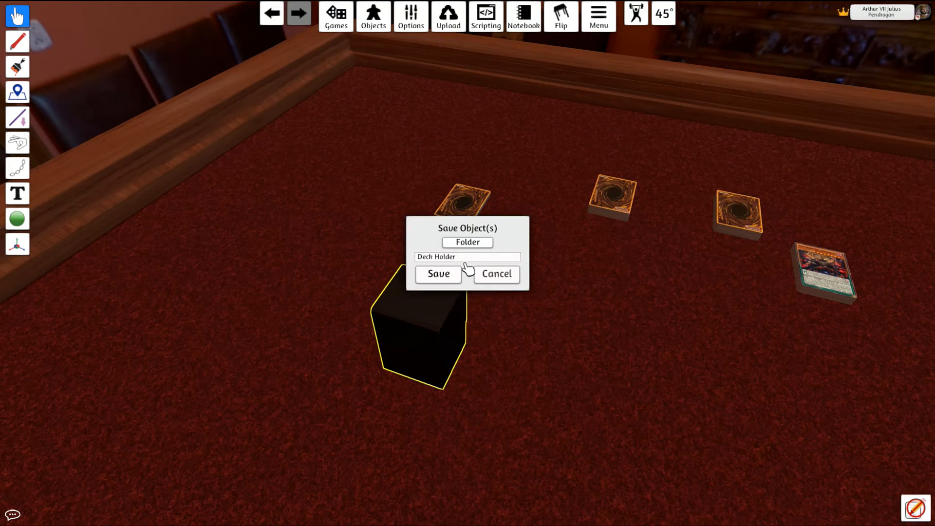
pyautogui.click(486, 242)
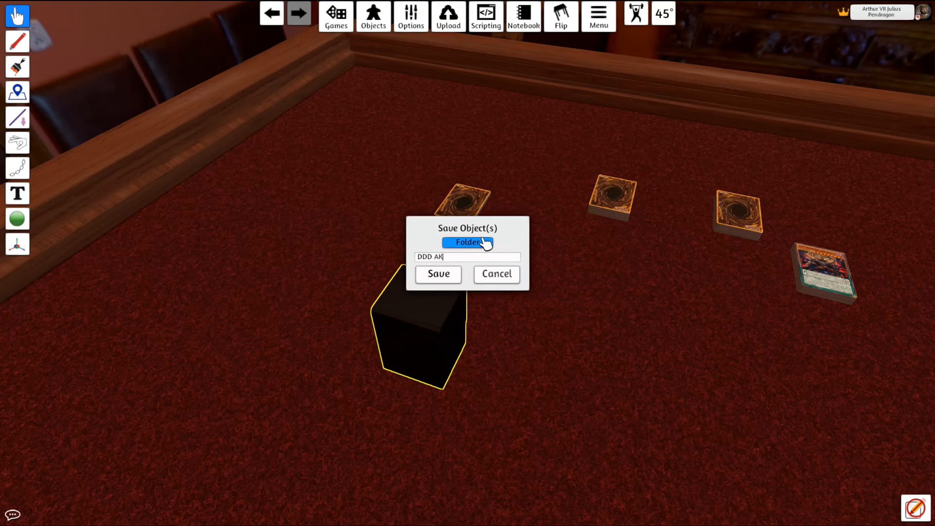
pyautogui.click(438, 273)
# Load the saved game "YuGiOh setup"
pyautogui.scroll(2, 536, 366)
pyautogui.scroll(-2, 561, 359)
pyautogui.press('Escape')
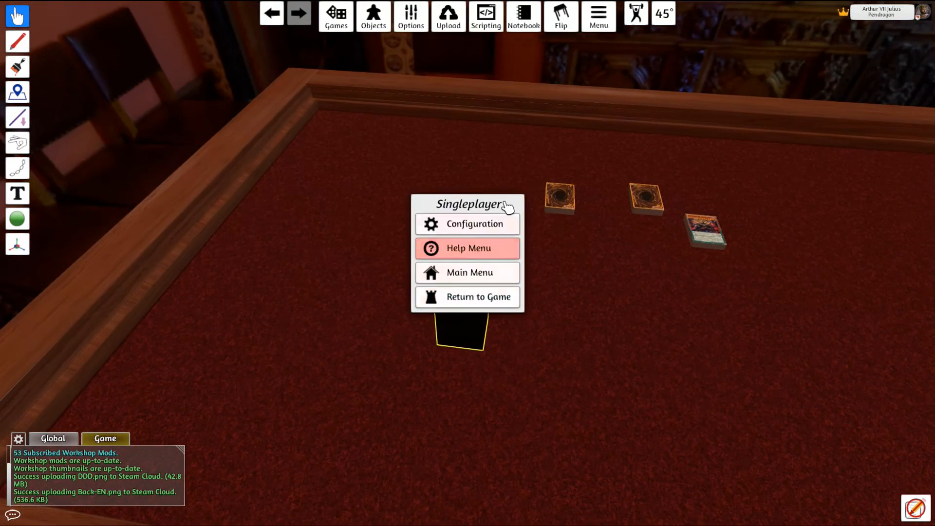
pyautogui.click(502, 297)
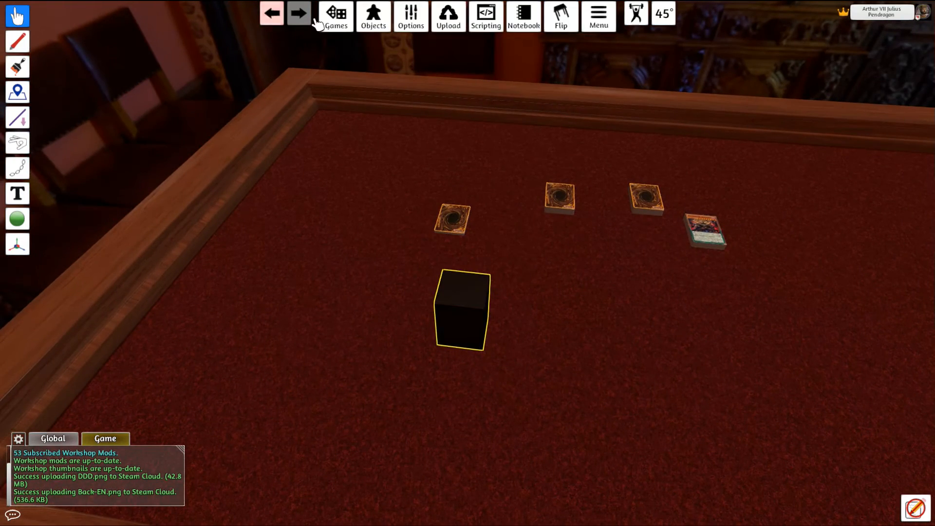
pyautogui.click(322, 20)
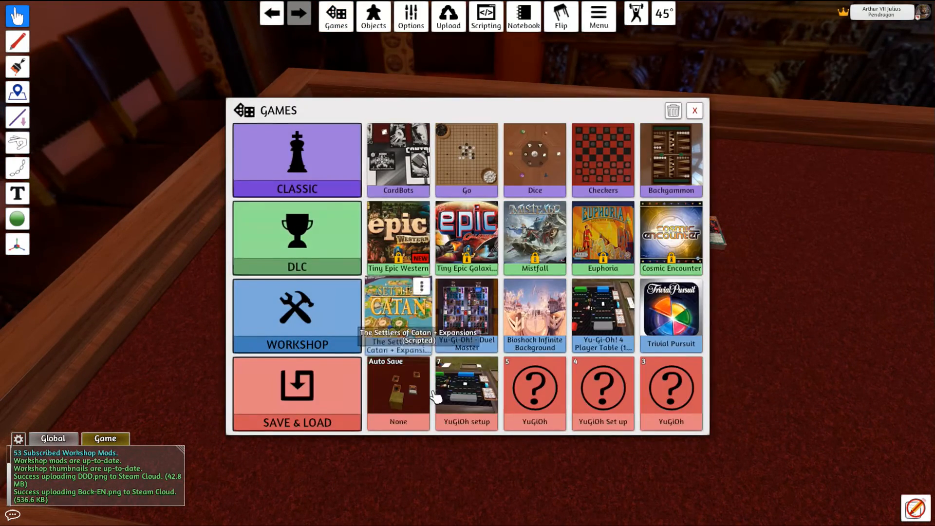
pyautogui.click(468, 420)
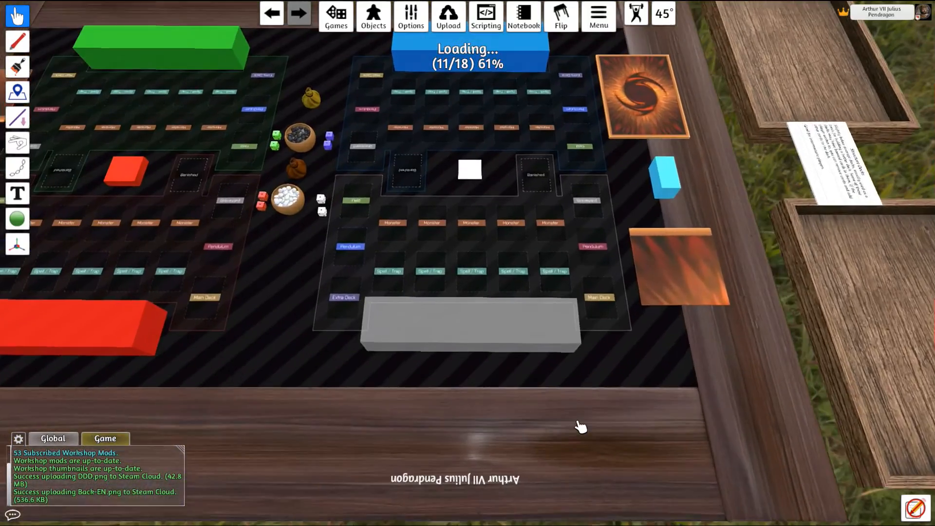
pyautogui.moveTo(577, 420); pyautogui.dragTo(575, 328)
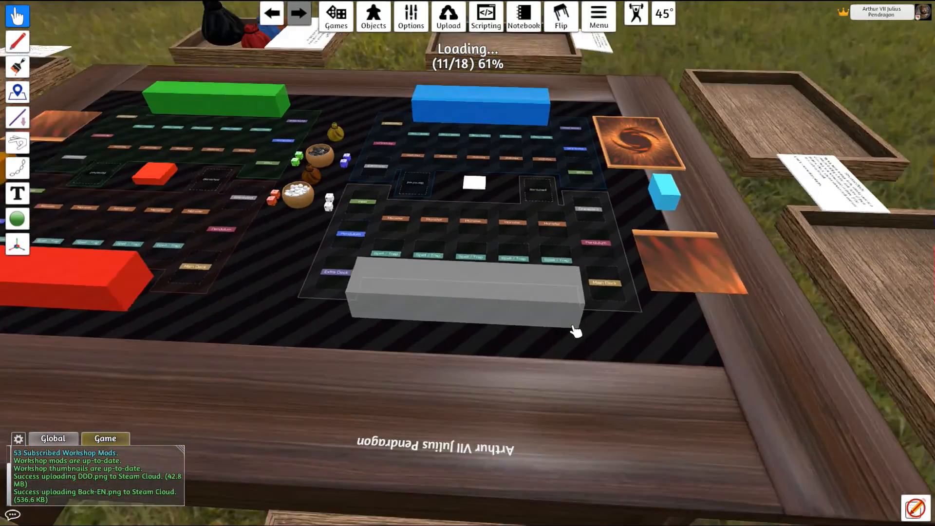
pyautogui.scroll(2, 575, 327)
# Place the saved "DDD AJP" deck holder on the play mat near the Extra Deck zone
pyautogui.click(372, 25)
pyautogui.click(370, 40)
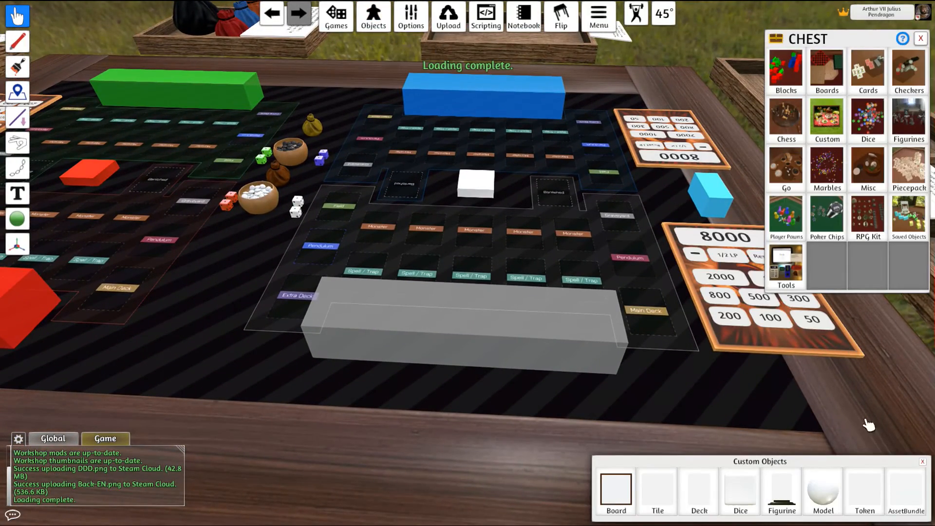
pyautogui.click(924, 461)
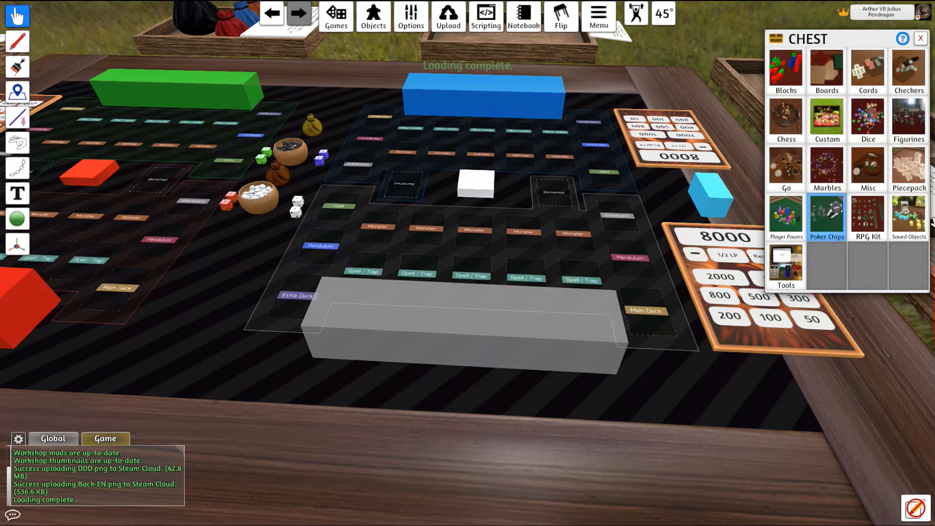
pyautogui.scroll(-6, 474, 240)
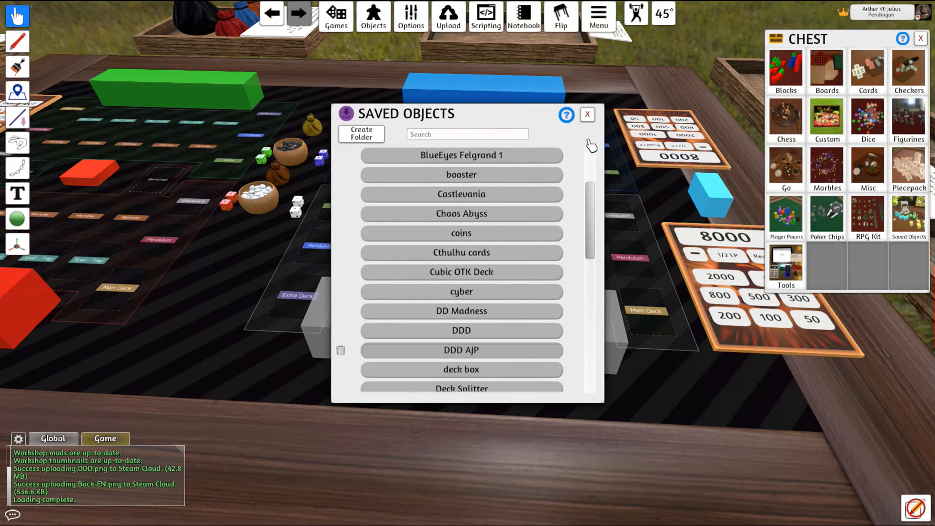
pyautogui.scroll(6, 592, 145)
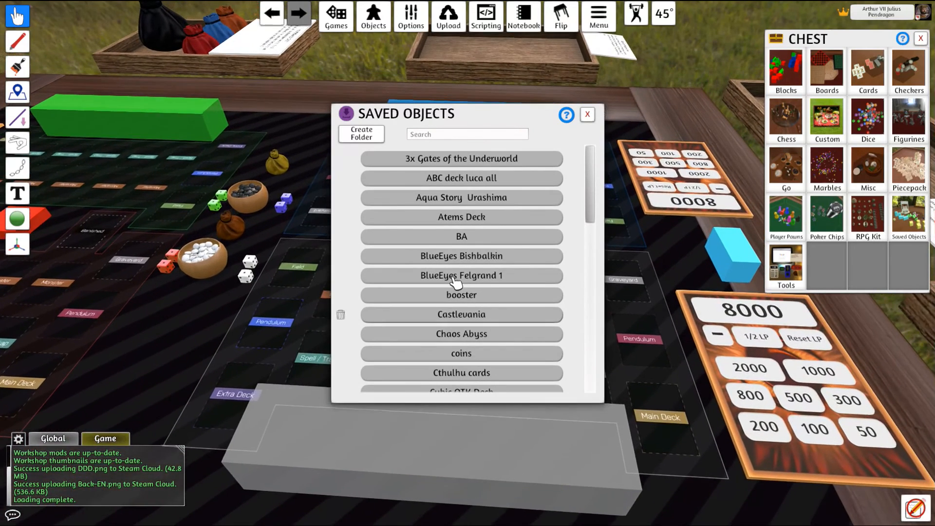
pyautogui.scroll(-5, 492, 331)
pyautogui.click(369, 310)
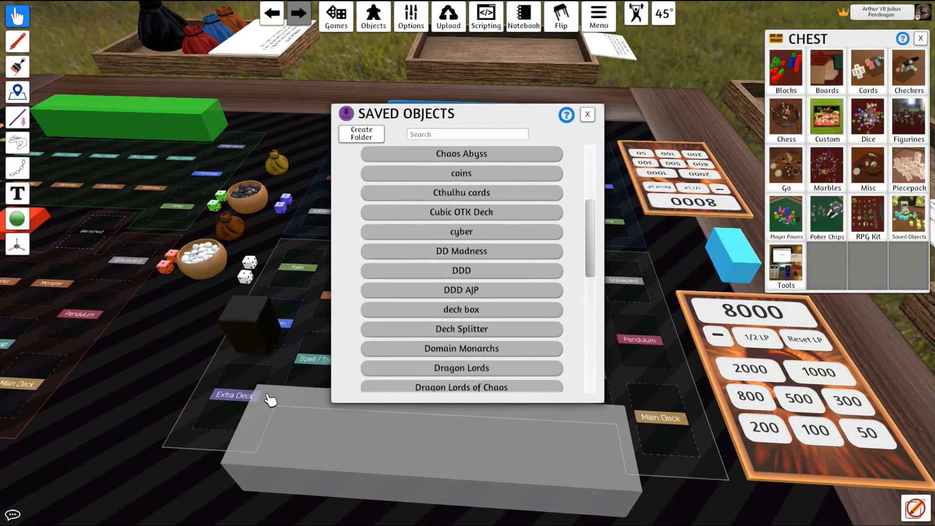
# Place the saved red deck box on the mat beside the black one and close the saved objects list
pyautogui.scroll(-5, 476, 349)
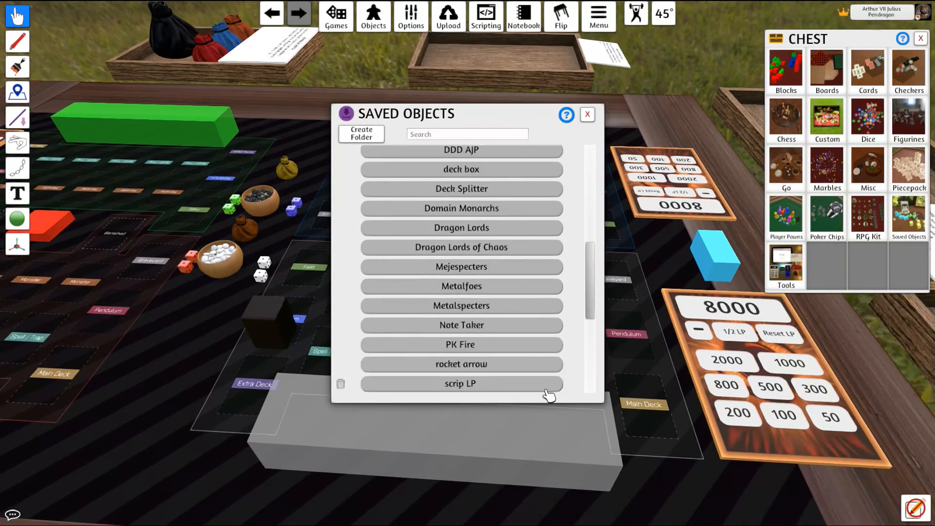
pyautogui.moveTo(468, 277); pyautogui.dragTo(205, 336)
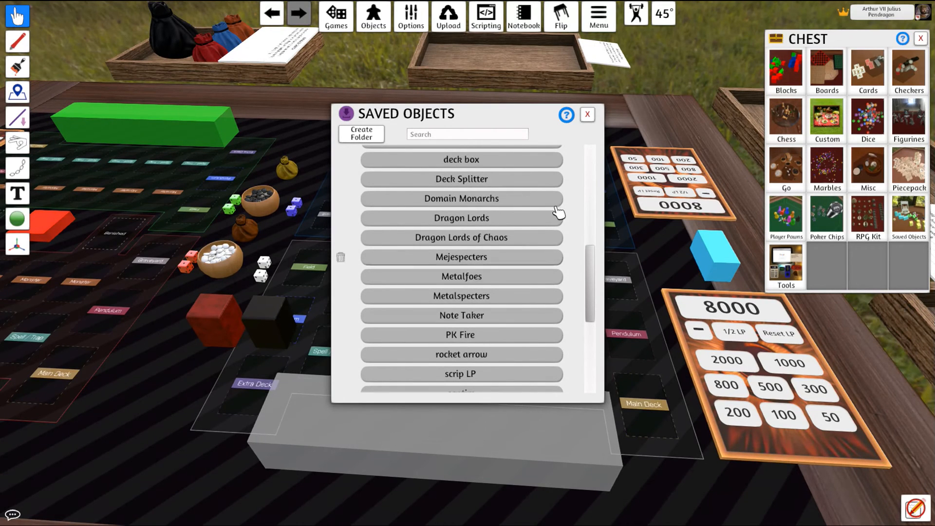
pyautogui.click(588, 117)
# Take the D/D/D extra and main decks out of the black holder and place them on the Extra Deck and Main Deck zones
pyautogui.scroll(5, 319, 338)
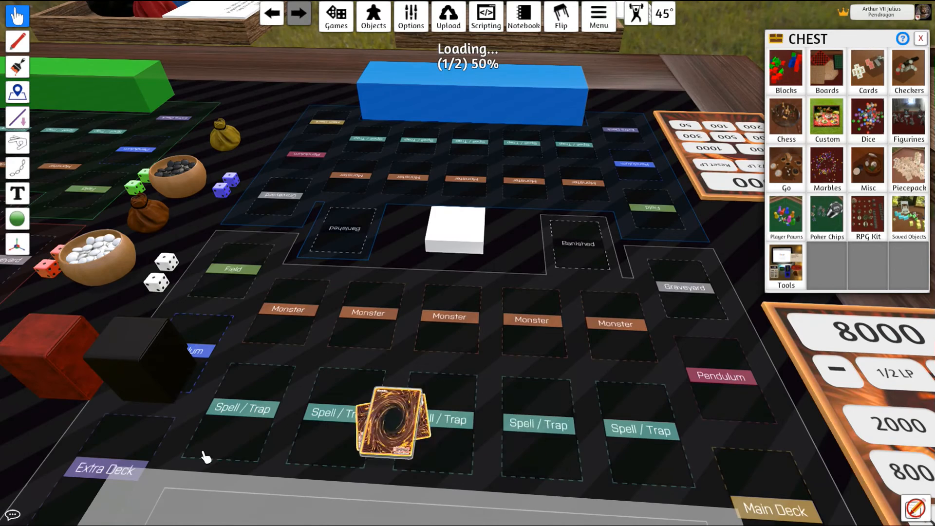
pyautogui.moveTo(205, 457); pyautogui.dragTo(255, 424)
pyautogui.press('a')
pyautogui.press('s')
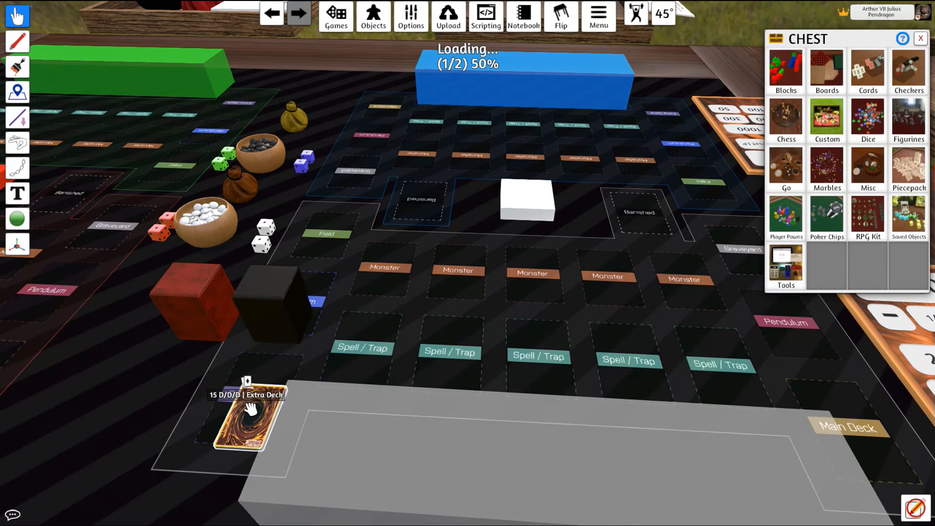
pyautogui.rightClick(250, 408)
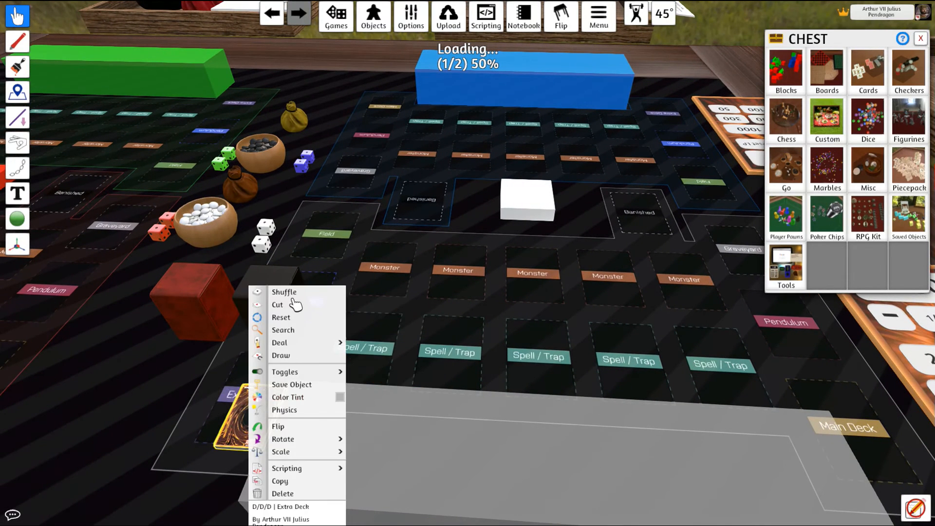
pyautogui.click(289, 324)
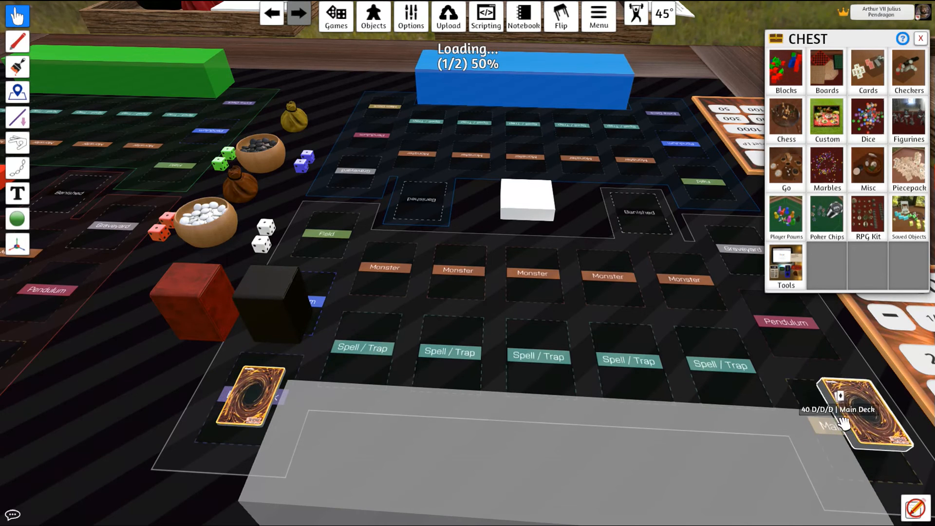
# Close the object chest and enlarge the D/D/D extra and main decks together to fit their zones
pyautogui.click(921, 38)
pyautogui.scroll(-1, 380, 372)
pyautogui.moveTo(245, 352); pyautogui.dragTo(799, 459)
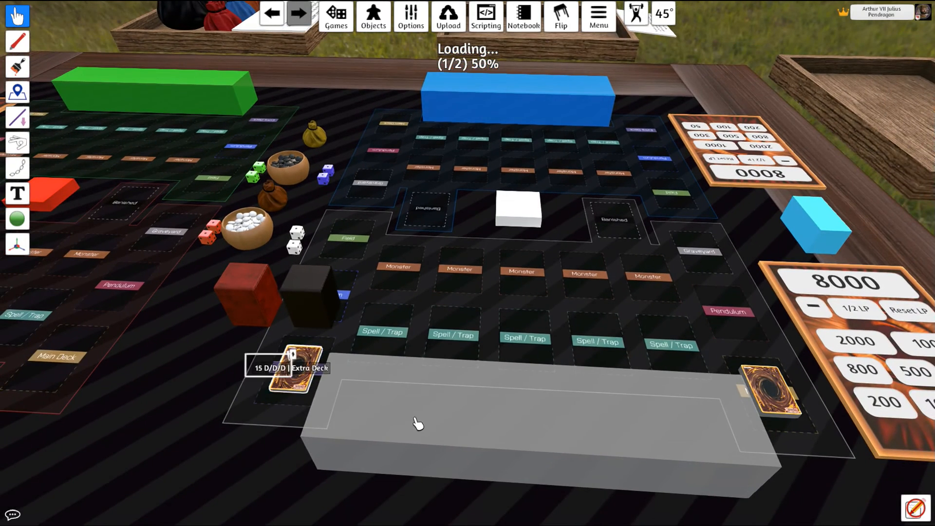
pyautogui.press('+')
pyautogui.press('+')
pyautogui.press('+')
pyautogui.press('+')
pyautogui.press('+')
pyautogui.press('+')
pyautogui.press('+')
pyautogui.press('+')
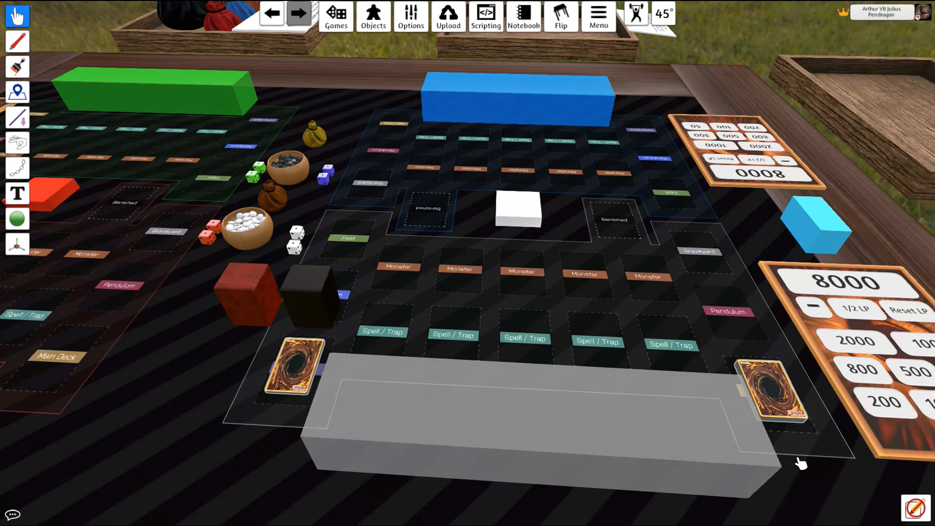
pyautogui.click(914, 267)
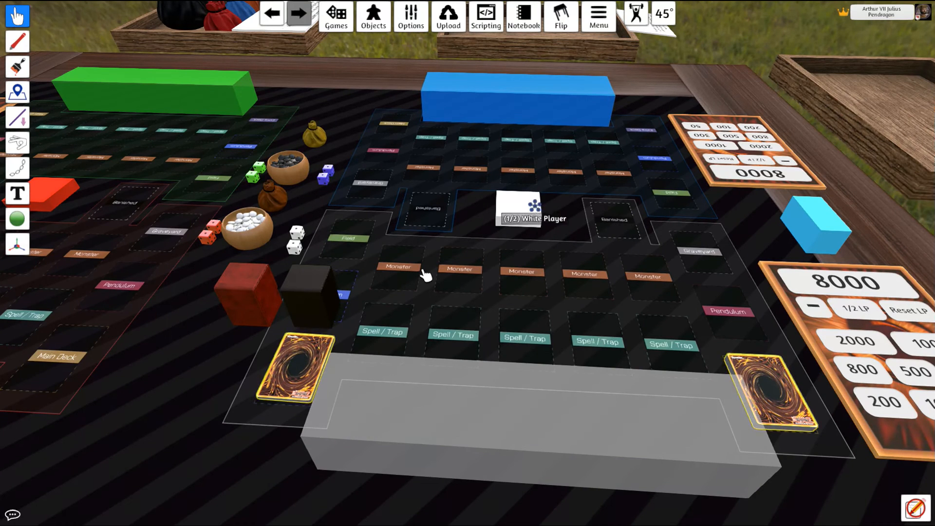
# Move the black deck box aside and place the red box's two decks on the Blue player's Extra Deck and Main Deck zones
pyautogui.moveTo(313, 305); pyautogui.dragTo(146, 278)
pyautogui.moveTo(240, 296); pyautogui.dragTo(418, 173)
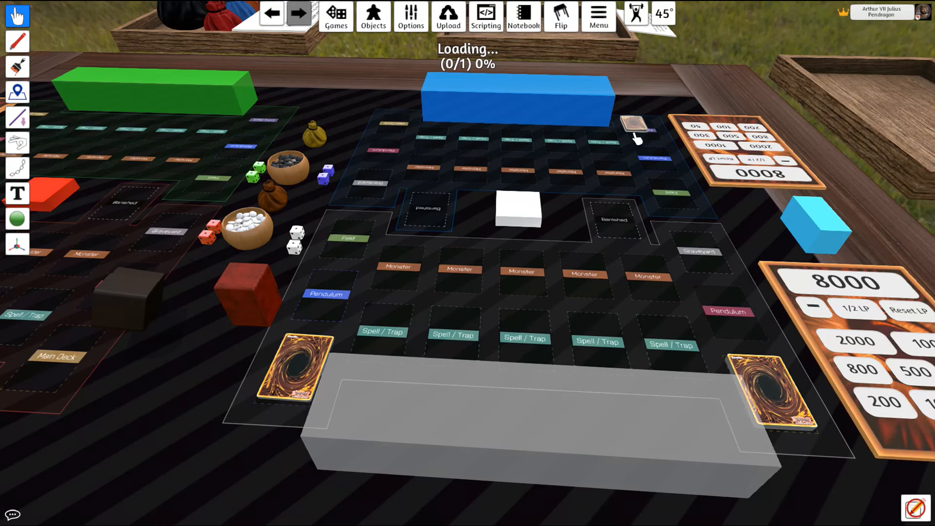
pyautogui.moveTo(614, 133); pyautogui.dragTo(615, 132)
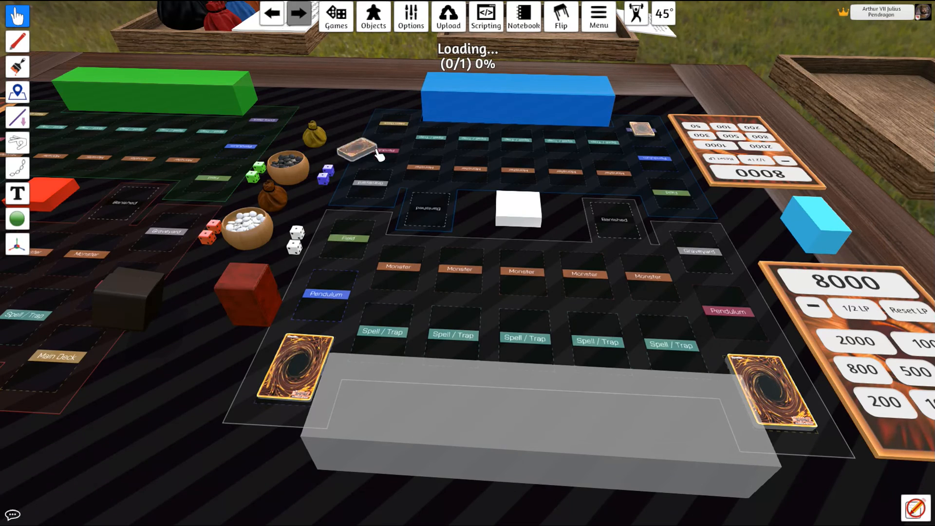
pyautogui.moveTo(366, 104); pyautogui.dragTo(676, 190)
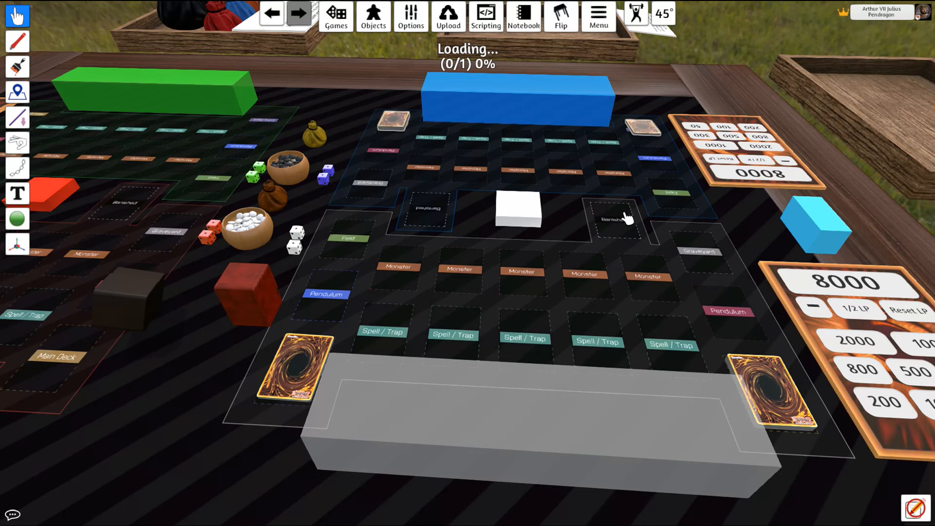
# Shuffle the D/D/D main deck, draw five cards, and look over the drawn hand
pyautogui.moveTo(614, 365); pyautogui.dragTo(547, 361)
pyautogui.scroll(-2, 584, 355)
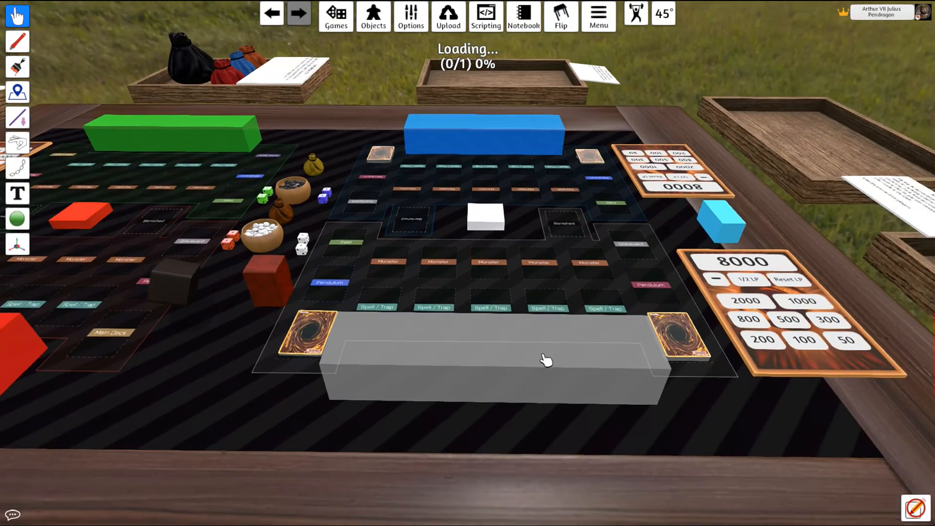
pyautogui.press('r')
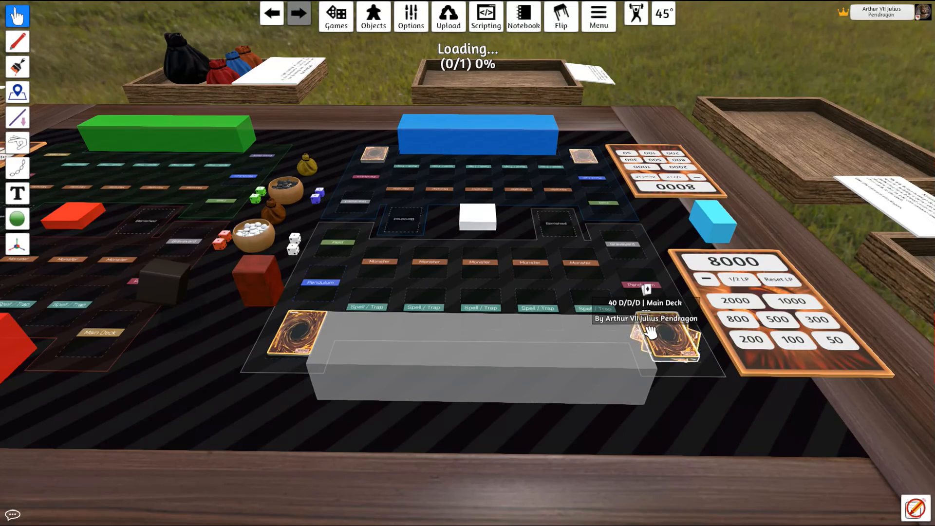
pyautogui.press('5')
pyautogui.press('s')
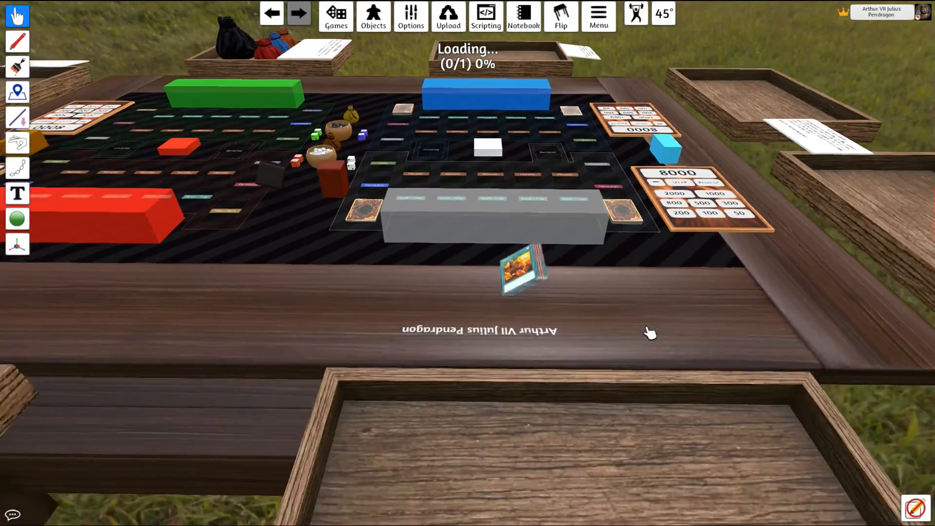
pyautogui.scroll(4, 674, 446)
pyautogui.press('alt')
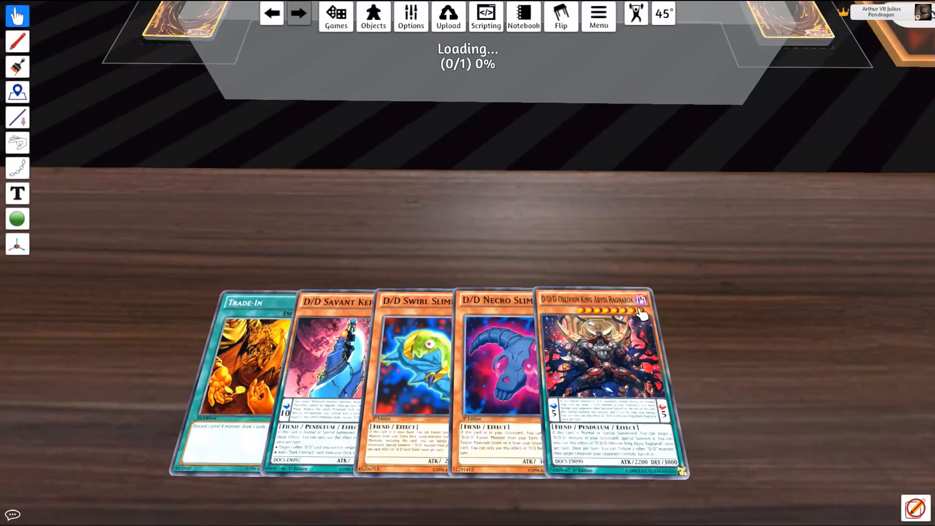
# Play Trade-In in the second Spell/Trap zone, discarding D/D/D Oblivion King Abyss Ragnarok to the Graveyard and drawing two cards
pyautogui.scroll(-3, 657, 280)
pyautogui.moveTo(316, 385); pyautogui.dragTo(404, 68)
pyautogui.scroll(-1, 400, 292)
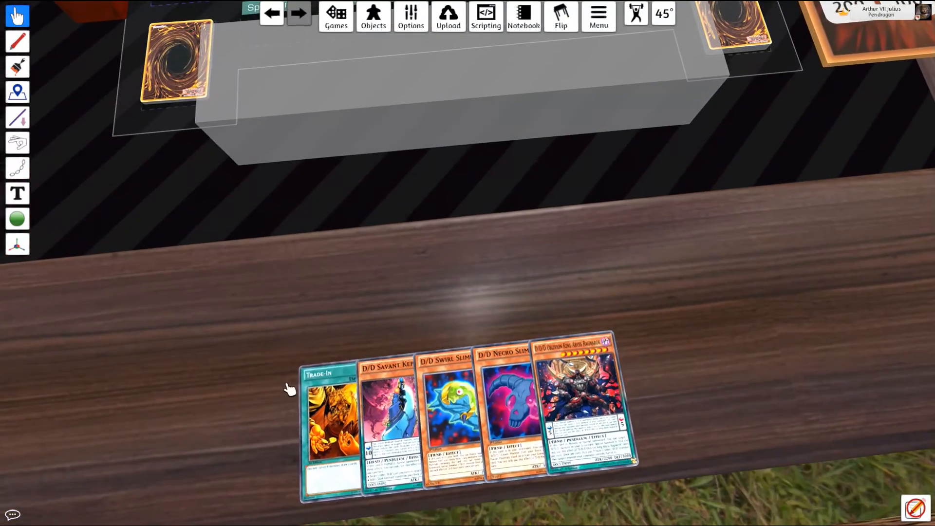
pyautogui.scroll(-3, 400, 363)
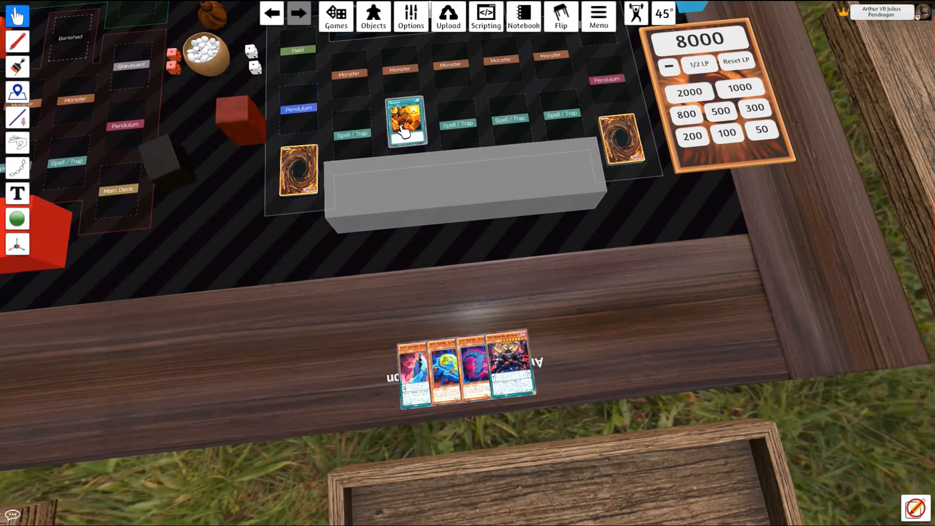
pyautogui.moveTo(524, 352); pyautogui.dragTo(596, 62)
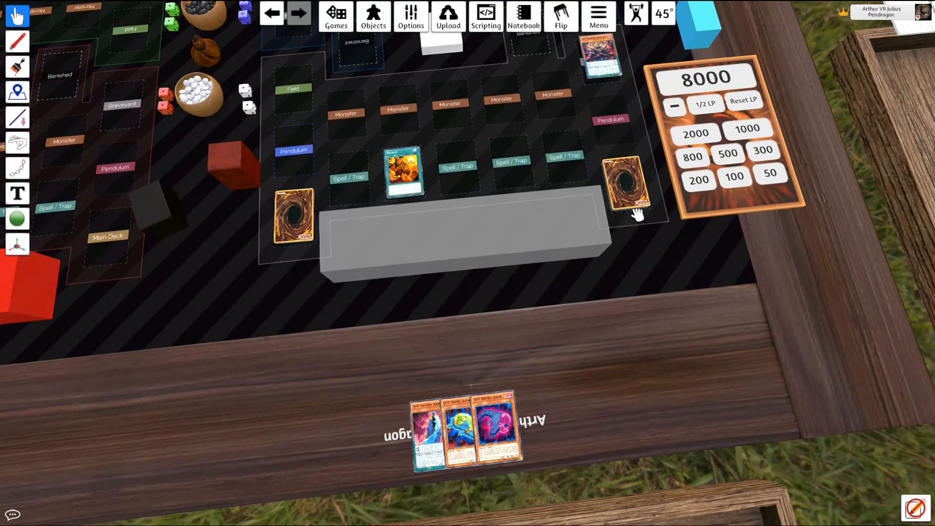
pyautogui.scroll(3, 599, 409)
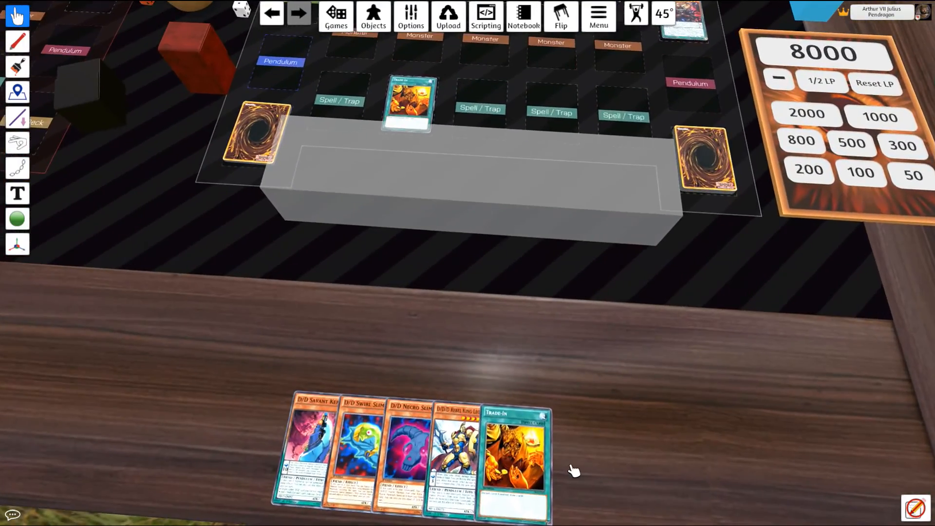
pyautogui.scroll(-3, 512, 224)
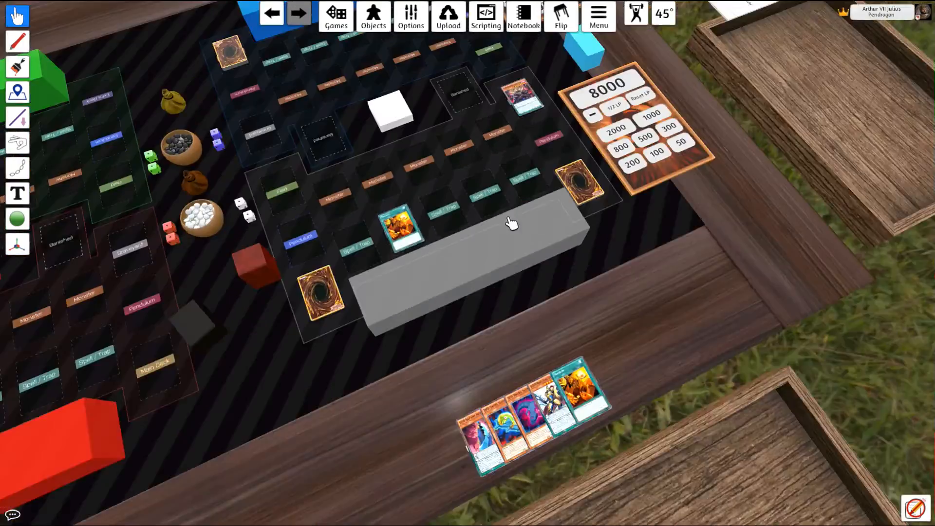
# Change the player colour to Blue, shuffle the Metalfoes main deck and draw a hand from it
pyautogui.scroll(1, 396, 291)
pyautogui.press('w')
pyautogui.moveTo(393, 288); pyautogui.dragTo(474, 321)
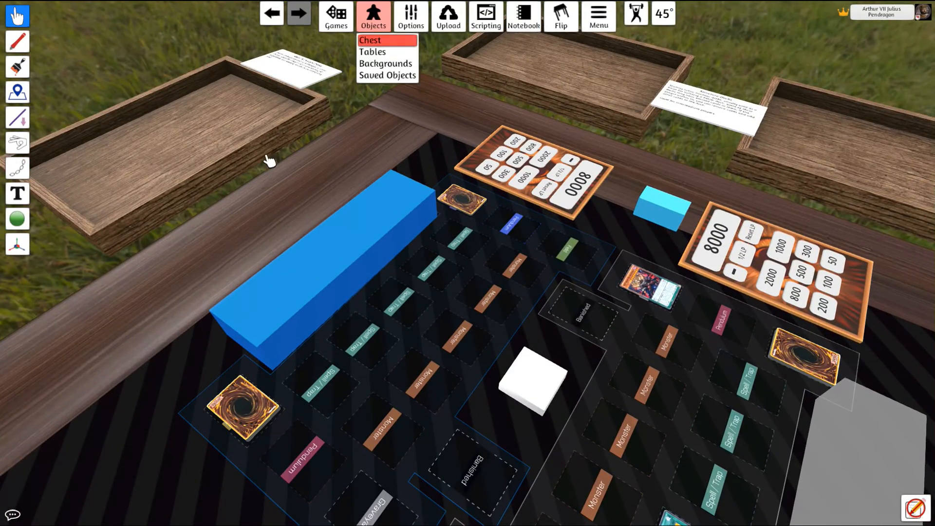
pyautogui.click(881, 27)
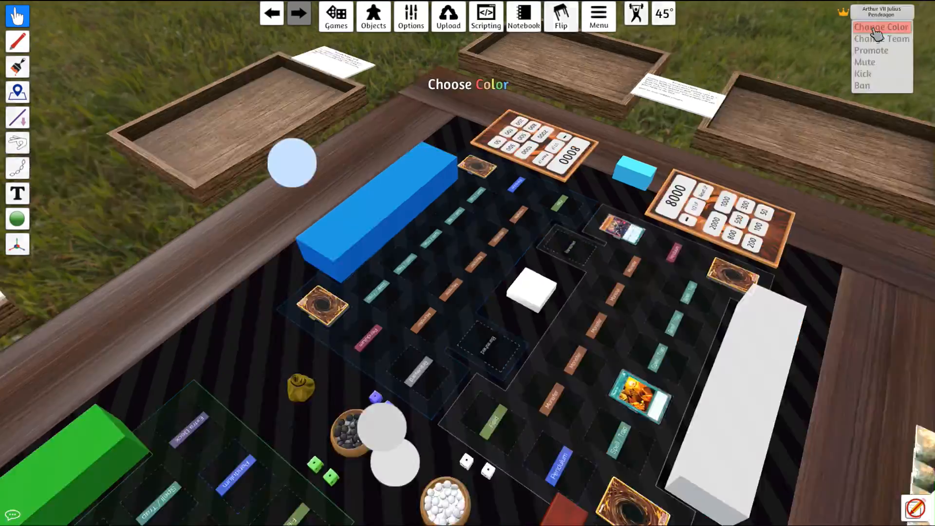
pyautogui.click(547, 75)
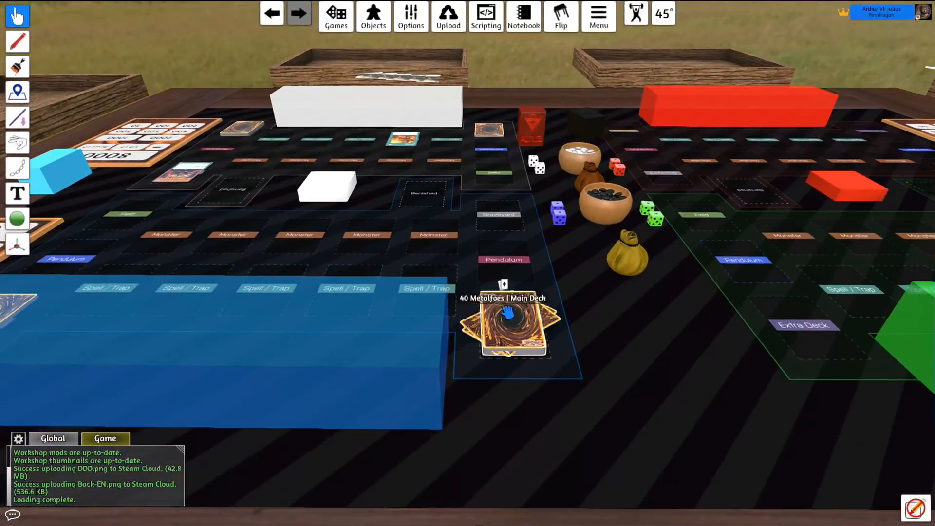
# Examine the White player's hand from the Blue seat to check what an opponent can see
pyautogui.press('space')
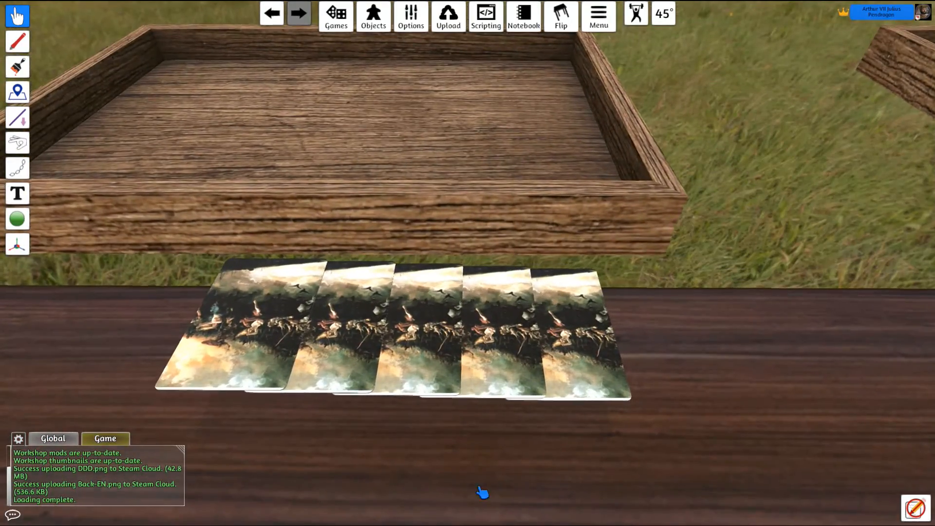
pyautogui.moveTo(480, 488); pyautogui.dragTo(408, 475)
pyautogui.scroll(3, 409, 475)
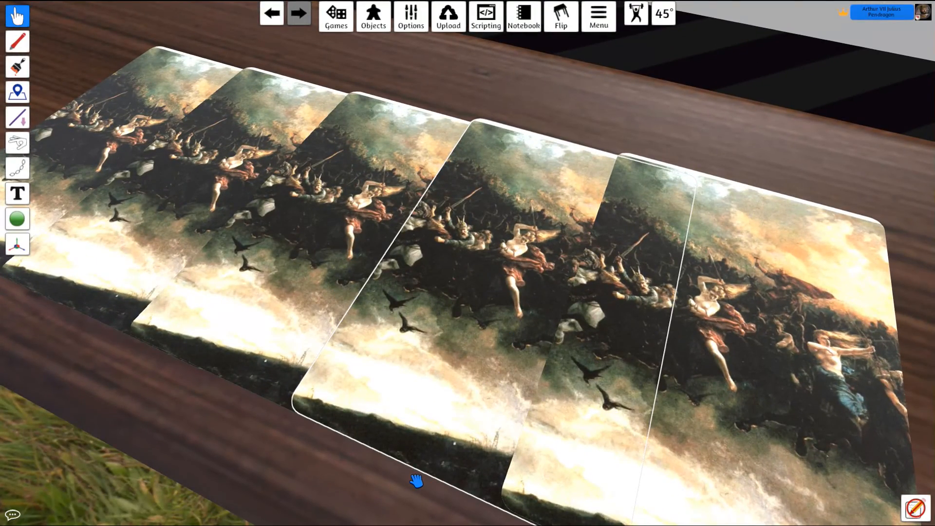
pyautogui.scroll(-5, 323, 443)
pyautogui.moveTo(622, 408); pyautogui.dragTo(396, 409)
pyautogui.press('d')
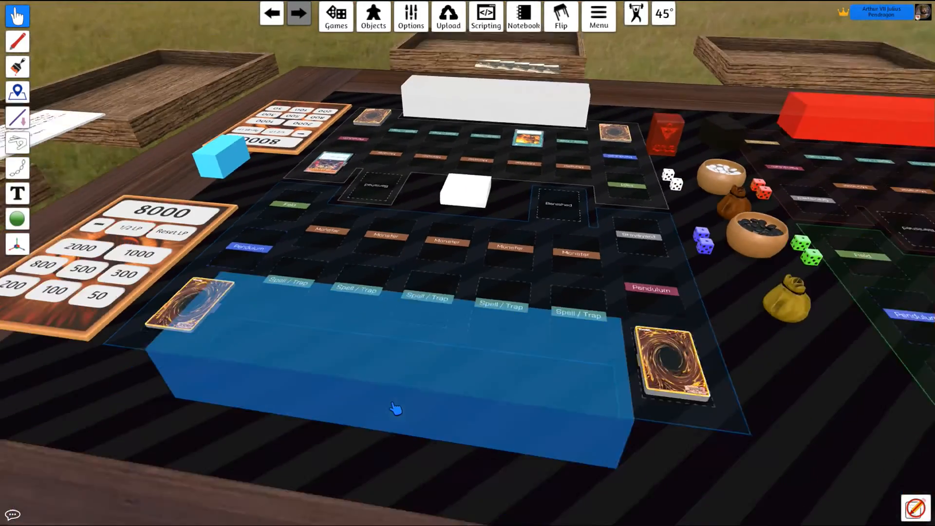
# Look over the Blue player's Metalfoes hand and enlarge Archfiend Eccentrick to read it
pyautogui.moveTo(344, 175); pyautogui.dragTo(604, 425)
pyautogui.scroll(3, 246, 390)
pyautogui.scroll(-2, 441, 369)
pyautogui.press('w')
pyautogui.scroll(2, 592, 405)
pyautogui.press('d')
pyautogui.press('alt')
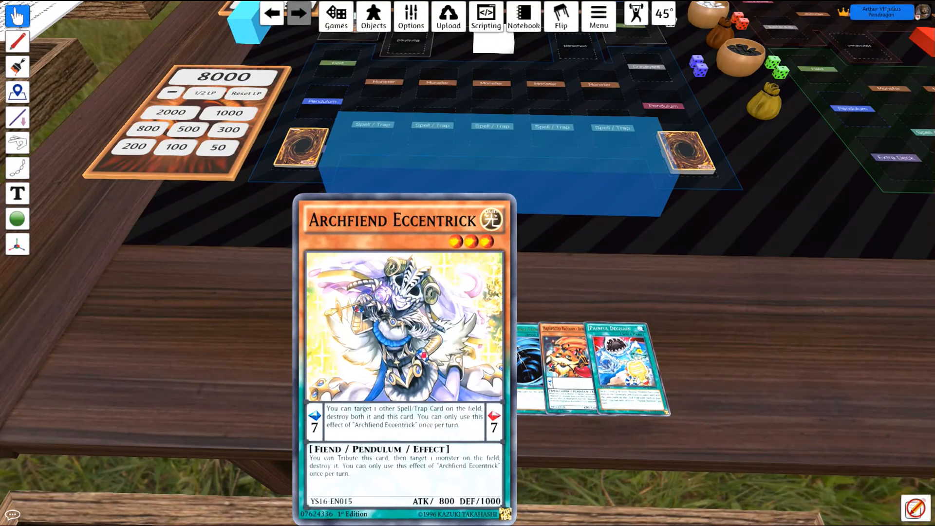
# Enlarge D/D/D Oblivion King Abyss Ragnarok in the White player's Graveyard zone to read its text
pyautogui.press('w')
pyautogui.scroll(-3, 569, 428)
pyautogui.press('a')
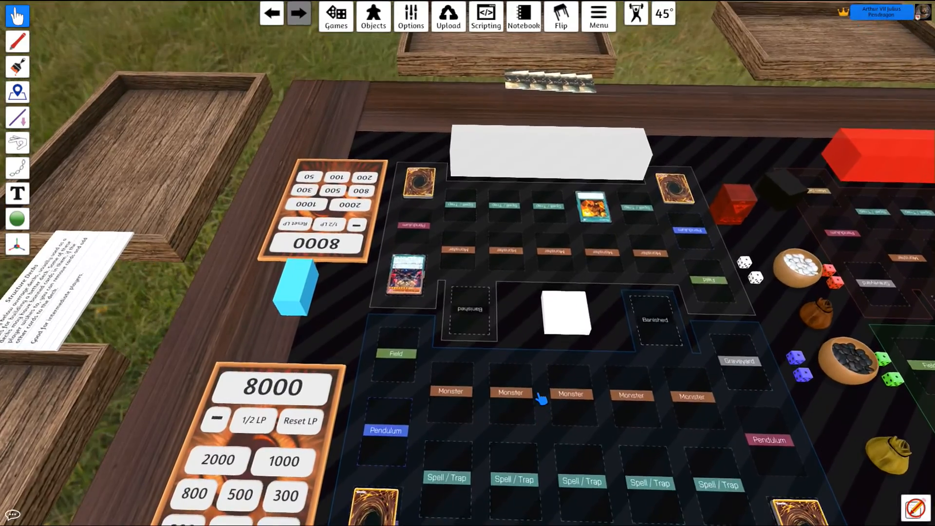
pyautogui.scroll(3, 541, 398)
pyautogui.press('w')
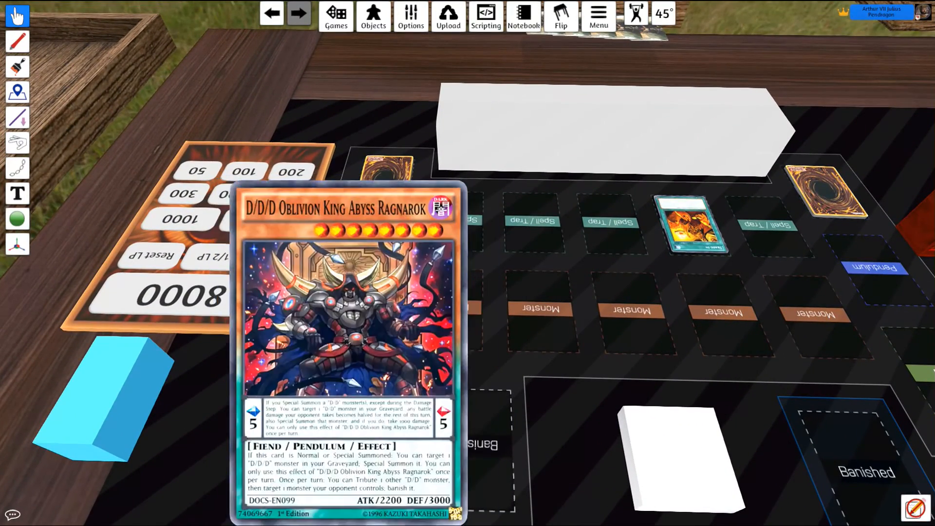
# Try a line measurement from the White player's Graveyard card and enlarge that card again from a side angle
pyautogui.hotkey('alt', 'Tab')
pyautogui.click(455, 328)
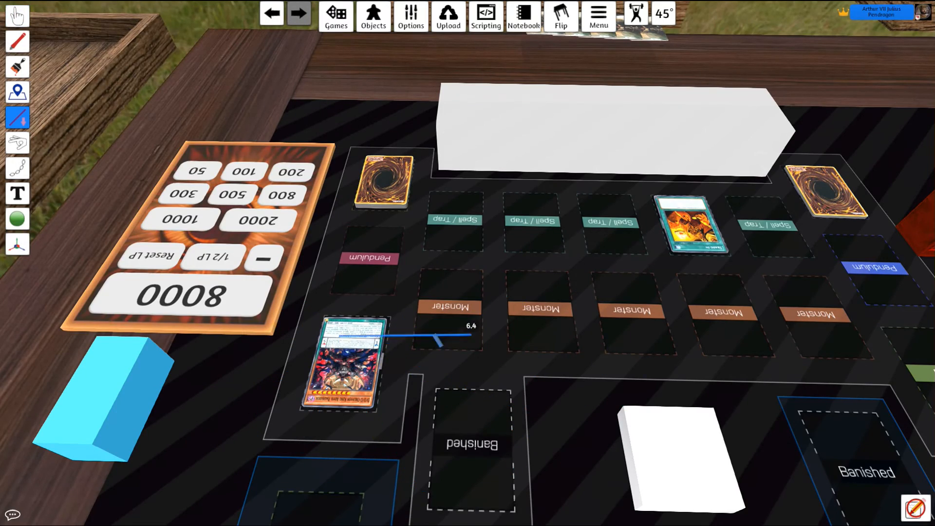
pyautogui.scroll(2, 435, 352)
pyautogui.press('Tab')
pyautogui.moveTo(409, 411); pyautogui.dragTo(700, 341)
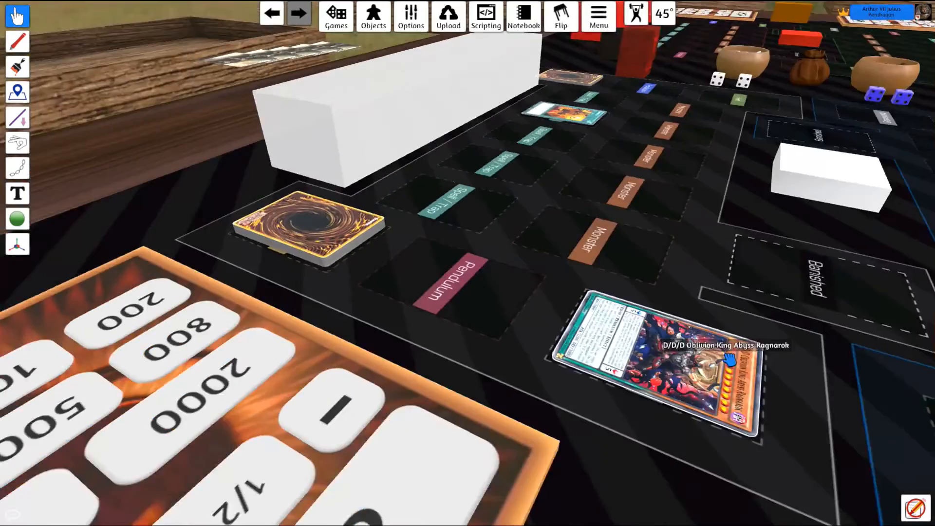
pyautogui.press('alt')
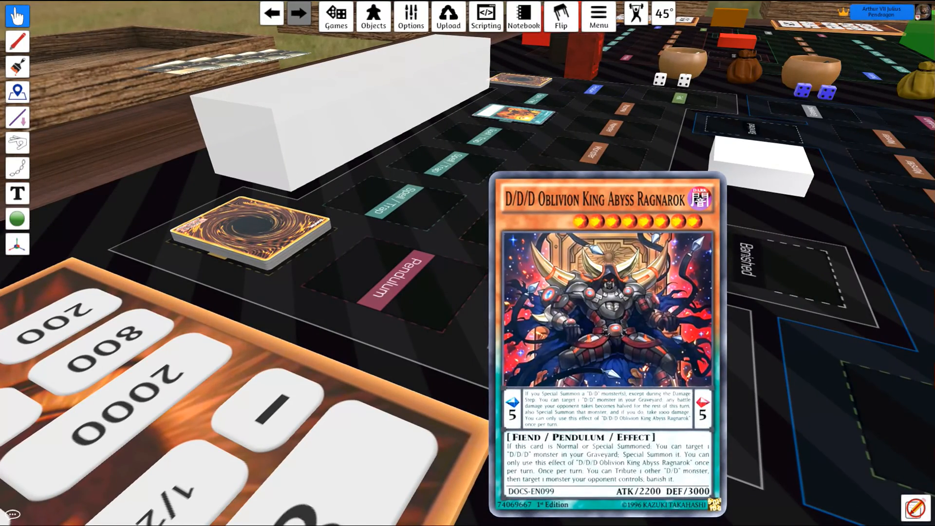
pyautogui.scroll(-5, 632, 336)
pyautogui.moveTo(633, 337)
pyautogui.mouseDown()
pyautogui.moveTo(359, 386)
pyautogui.moveTo(376, 313)
pyautogui.moveTo(618, 326)
pyautogui.mouseUp()
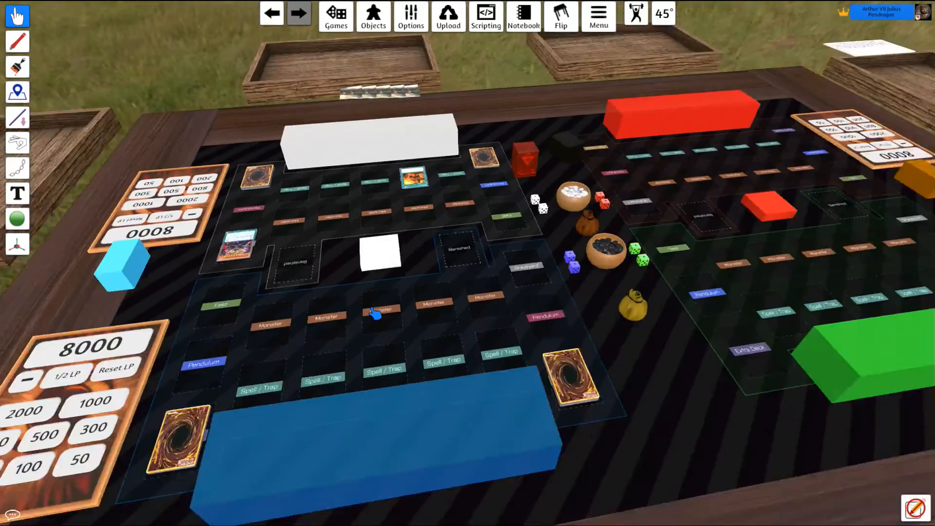
# Take a deck box from the 1st Gen Decks sack and set out Jaden Yuki's main deck beside the green player's mat
pyautogui.scroll(-5, 375, 314)
pyautogui.press('d')
pyautogui.scroll(3, 617, 326)
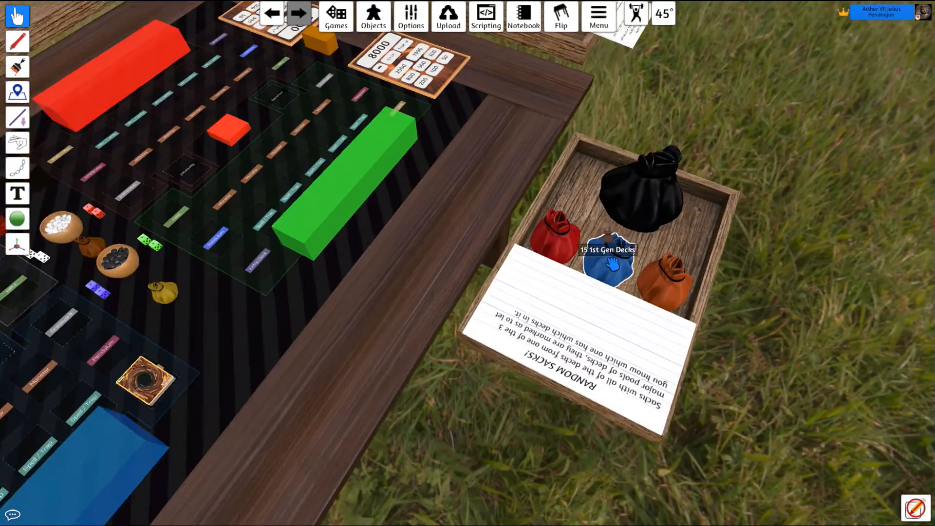
pyautogui.scroll(3, 612, 264)
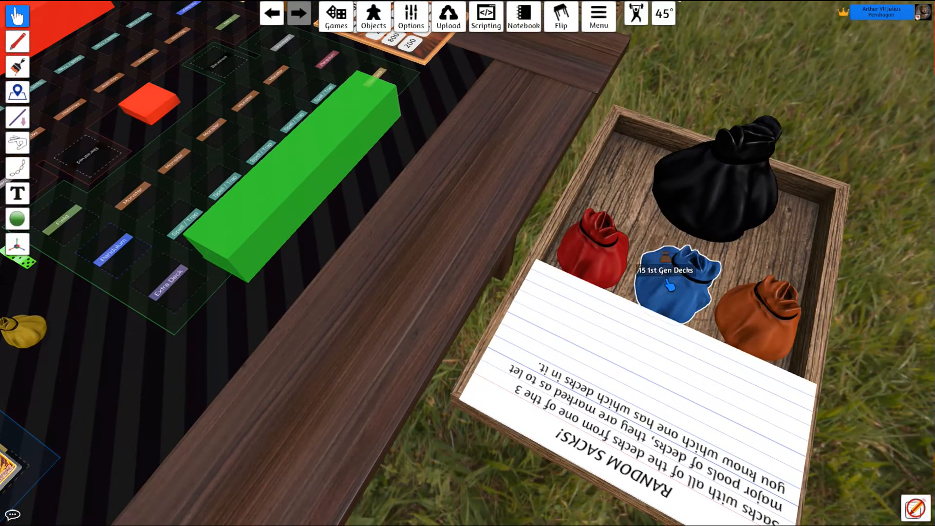
pyautogui.moveTo(670, 285); pyautogui.dragTo(253, 330)
pyautogui.press('f')
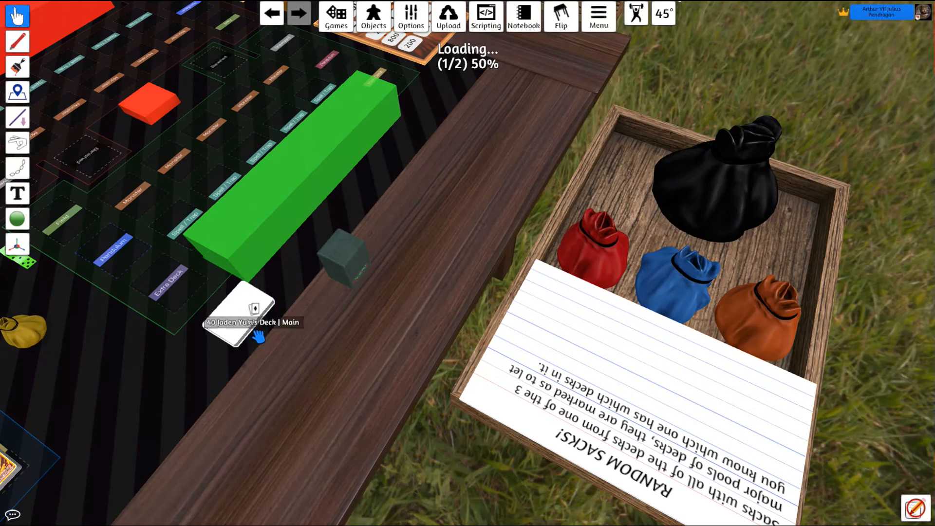
pyautogui.press('a')
pyautogui.moveTo(411, 417); pyautogui.dragTo(257, 380)
pyautogui.scroll(3, 441, 403)
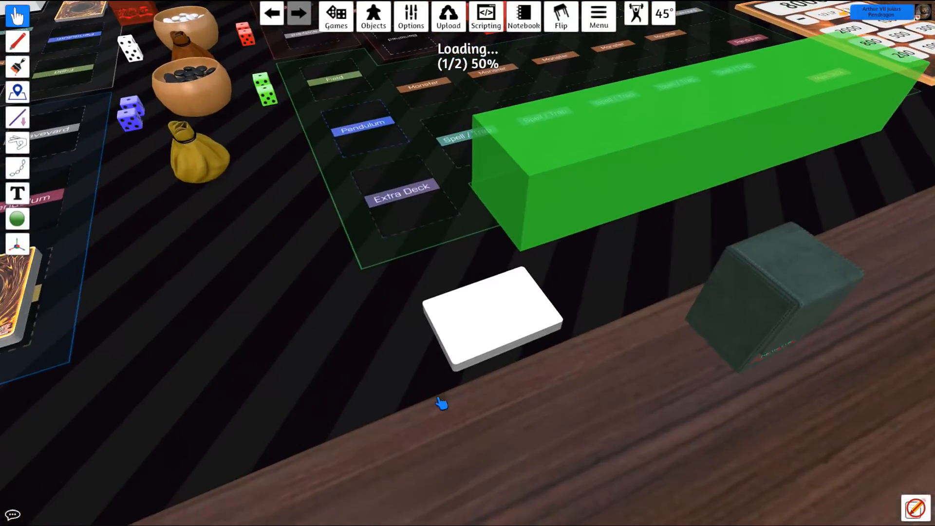
pyautogui.scroll(-3, 438, 399)
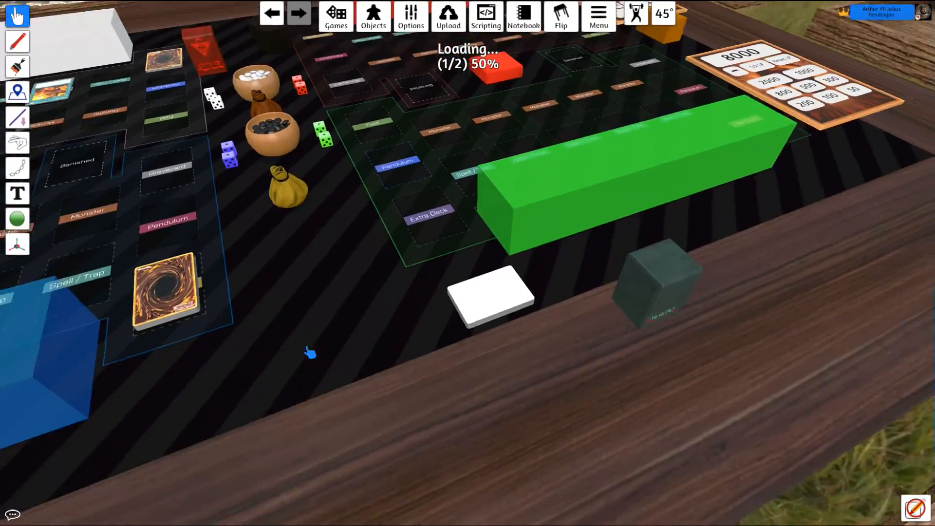
pyautogui.moveTo(309, 353); pyautogui.dragTo(578, 342)
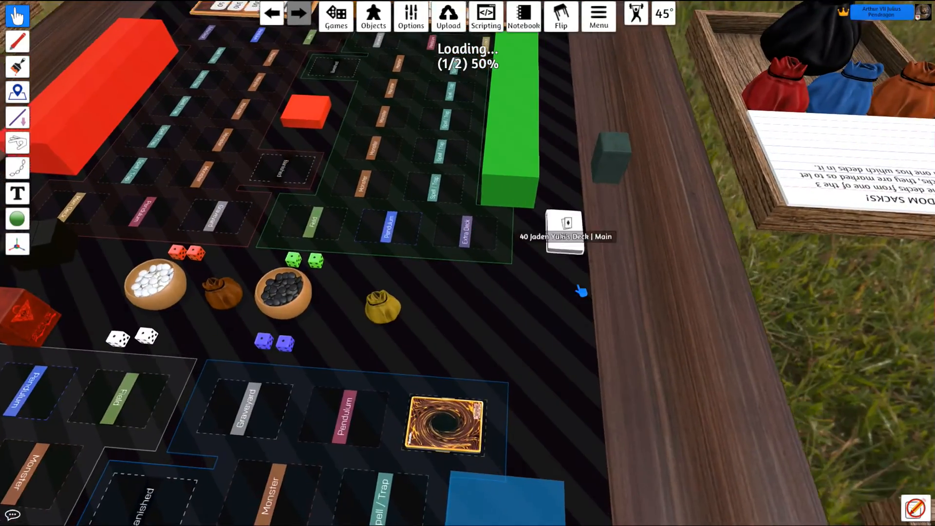
pyautogui.scroll(-5, 581, 291)
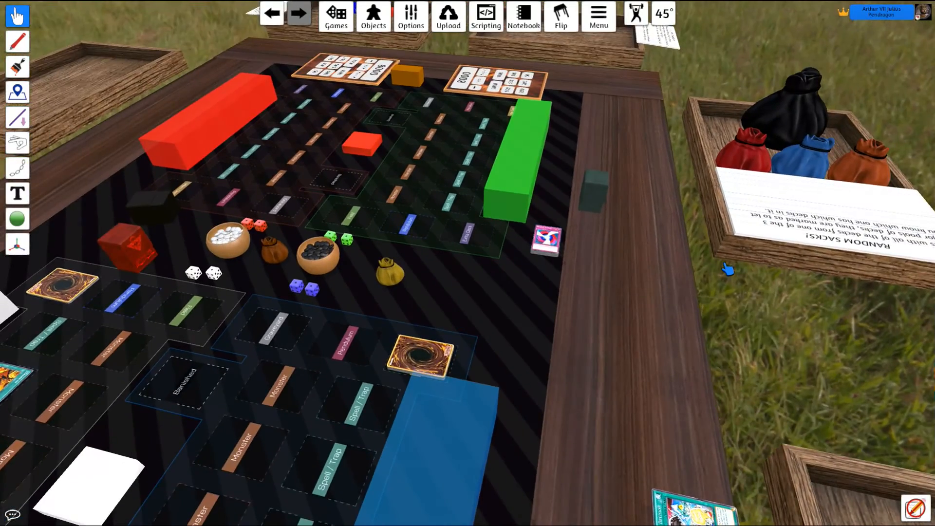
# Enlarge the Negate Attack card on the deck beside the green player's mat to read its text
pyautogui.scroll(4, 576, 274)
pyautogui.press('alt')
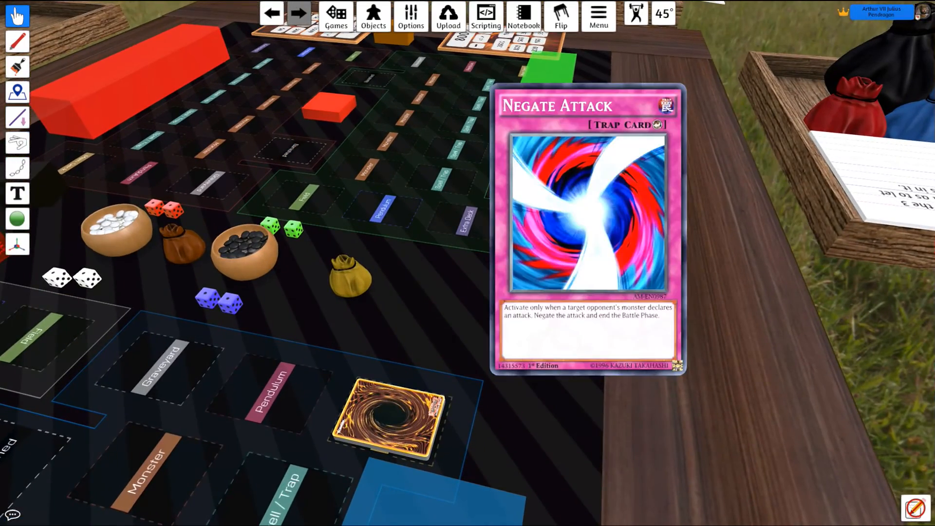
# Search the Archetype Decks sack and take out the Battery Men deck box onto the wooden table edge
pyautogui.press('d')
pyautogui.scroll(-2, 639, 328)
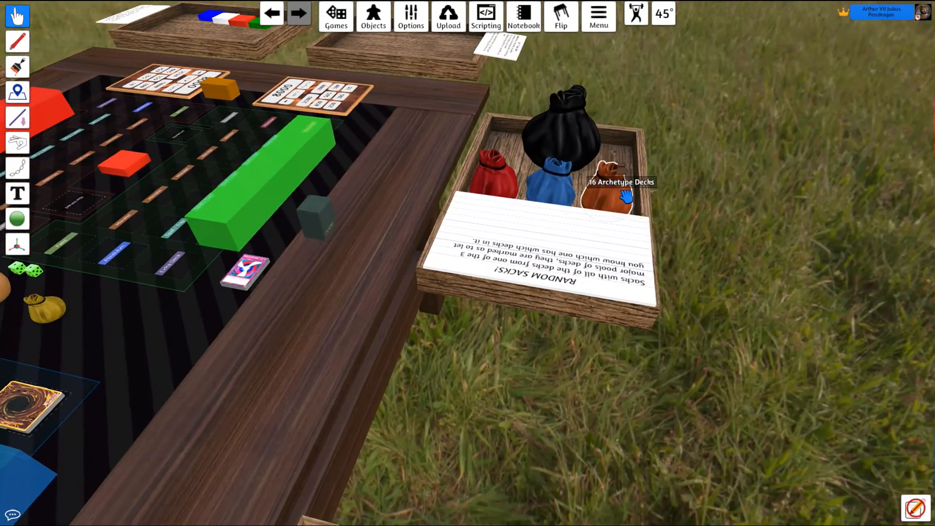
pyautogui.rightClick(612, 192)
pyautogui.click(625, 199)
pyautogui.rightClick(612, 207)
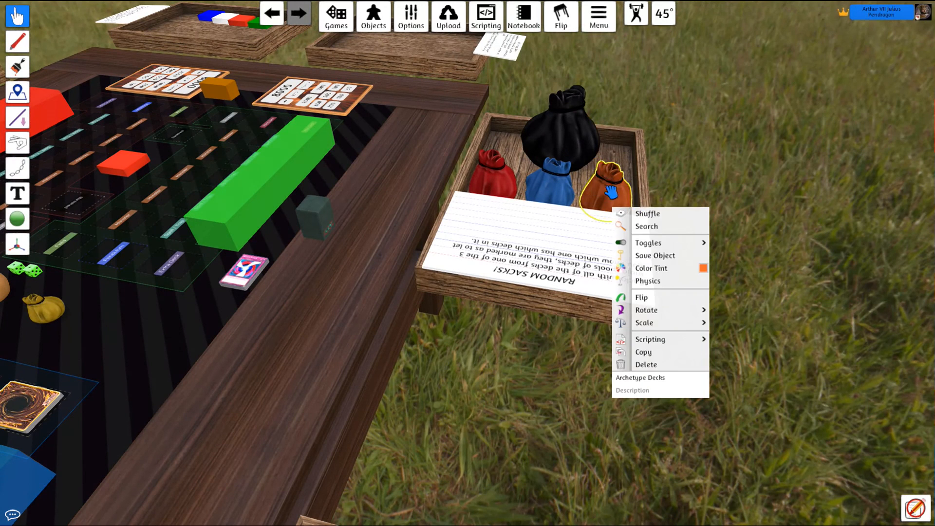
pyautogui.click(646, 227)
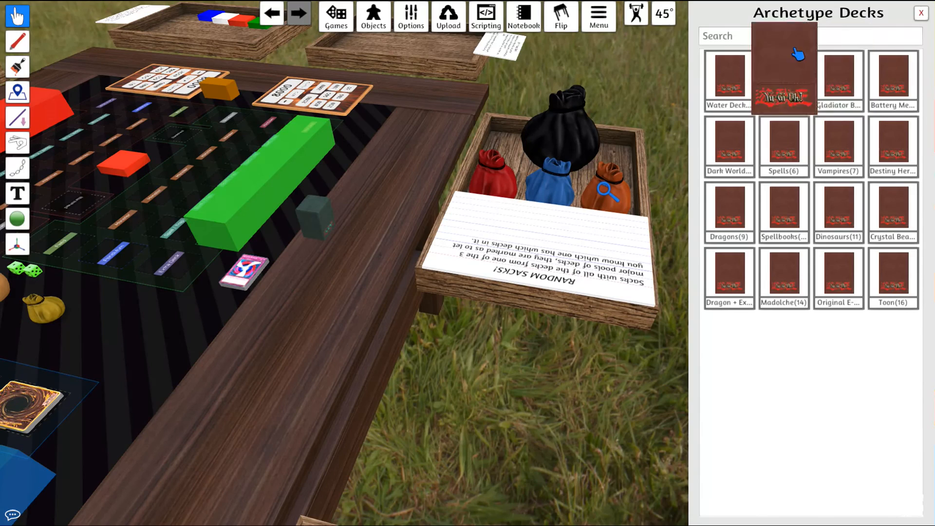
pyautogui.moveTo(894, 96); pyautogui.dragTo(295, 490)
# Flip the Battery Men deck face up on the table edge
pyautogui.scroll(3, 815, 84)
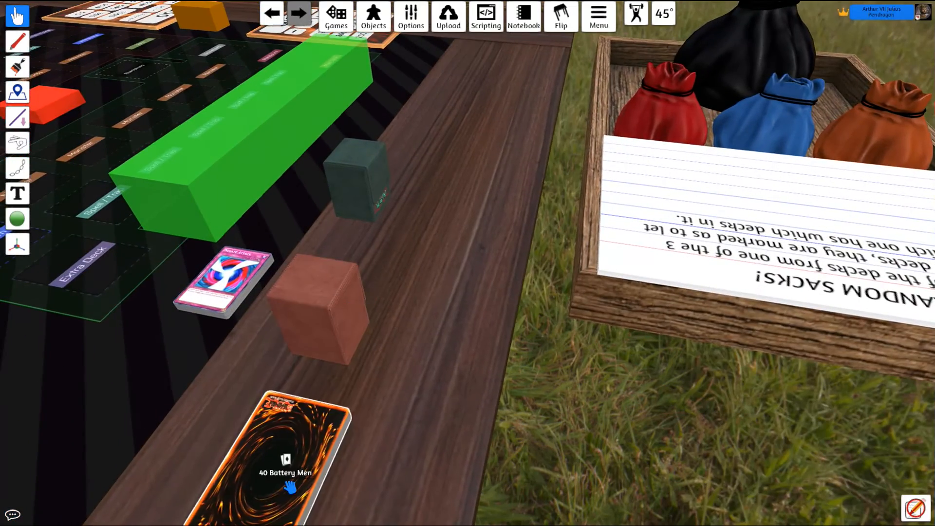
pyautogui.press('a')
pyautogui.press('s')
pyautogui.press('f')
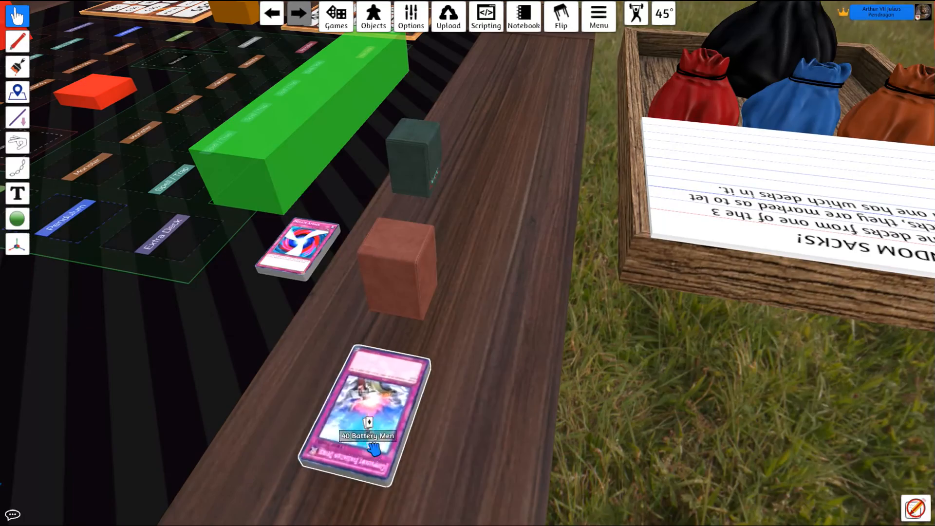
# Pull cards off the Battery Men deck onto the table beside it and enlarge Batteryman AA to read it
pyautogui.press('alt')
pyautogui.moveTo(539, 369); pyautogui.dragTo(623, 322)
pyautogui.press('w')
pyautogui.press('d')
pyautogui.moveTo(549, 267); pyautogui.dragTo(705, 268)
pyautogui.press('alt')
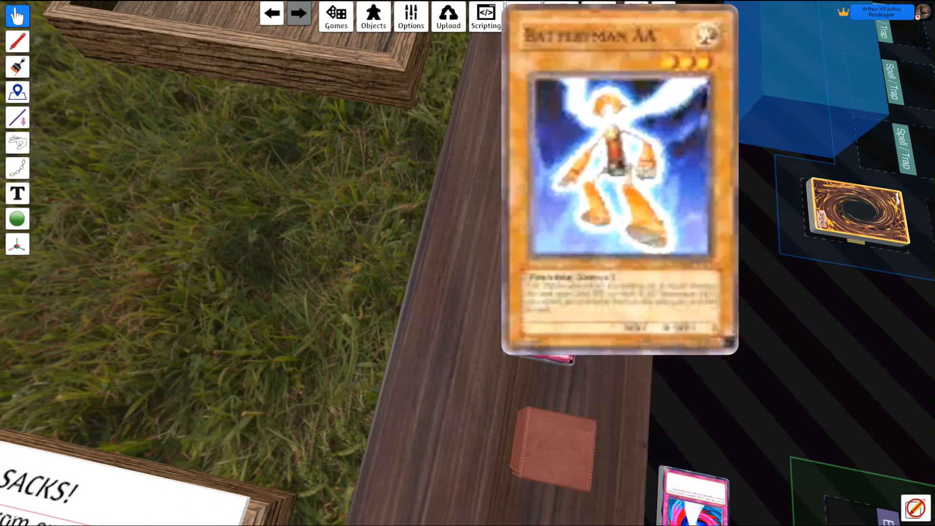
# Look over the whole duel table, then examine the White player's mat and the Blue player's mat opposite
pyautogui.scroll(-5, 582, 372)
pyautogui.moveTo(581, 372); pyautogui.dragTo(367, 96)
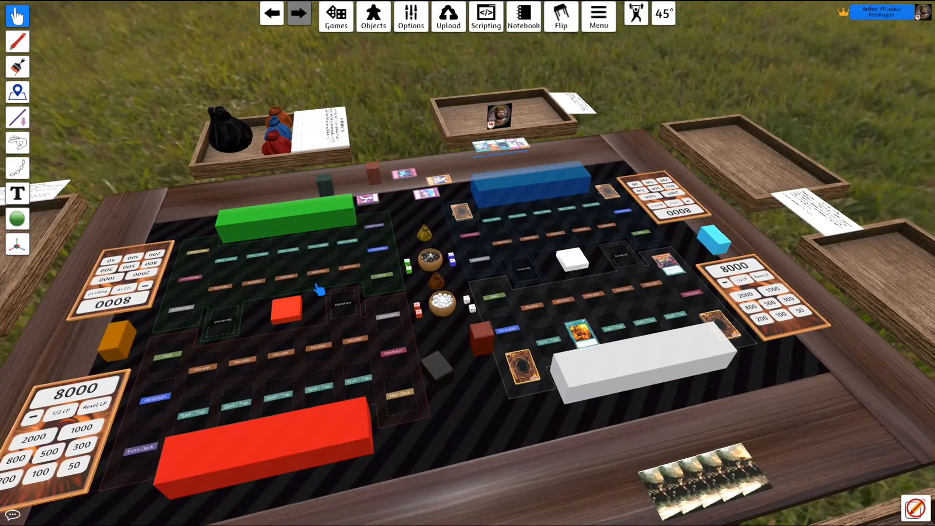
pyautogui.press('d')
pyautogui.scroll(4, 428, 393)
pyautogui.scroll(3, 406, 443)
pyautogui.press('alt')
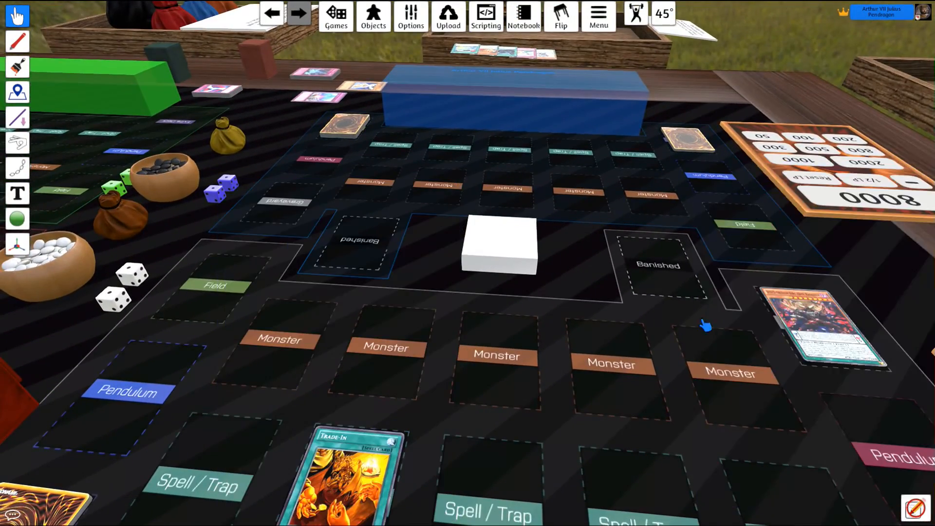
pyautogui.scroll(-5, 706, 326)
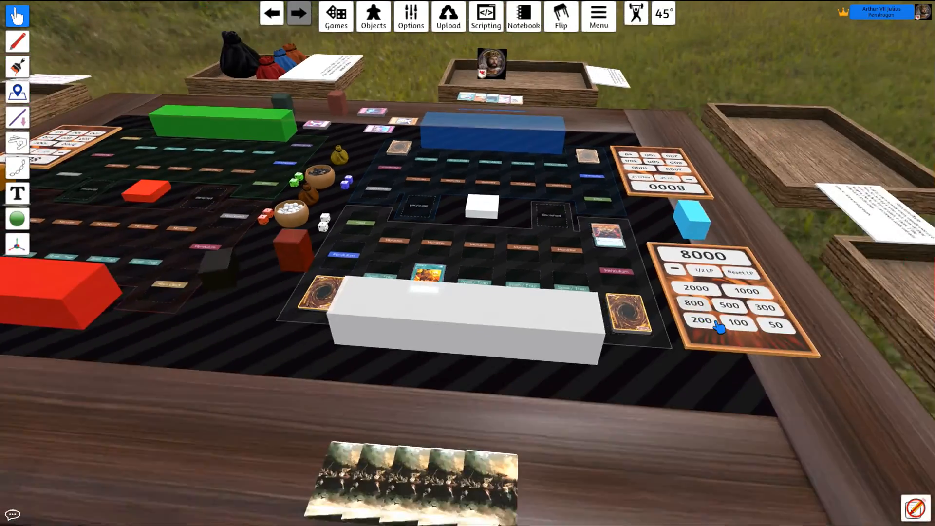
pyautogui.scroll(2, 536, 363)
pyautogui.scroll(4, 540, 367)
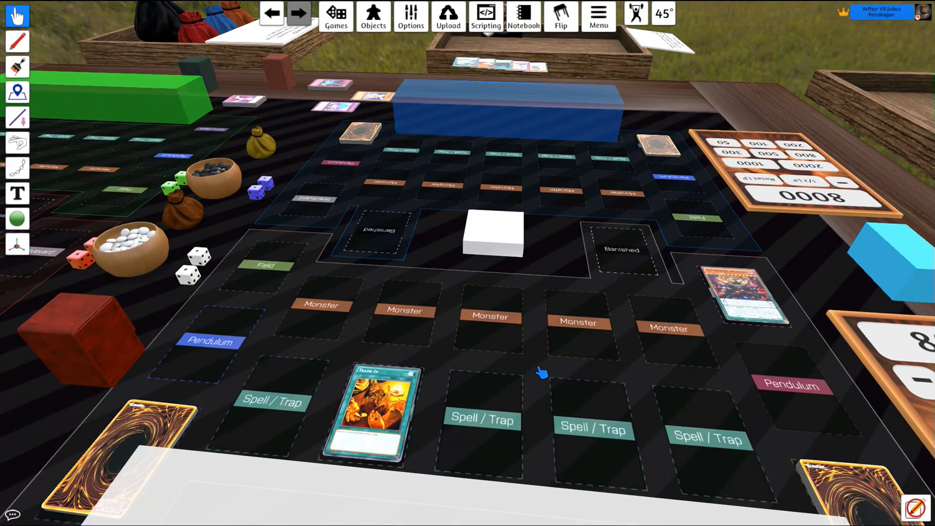
pyautogui.scroll(3, 541, 373)
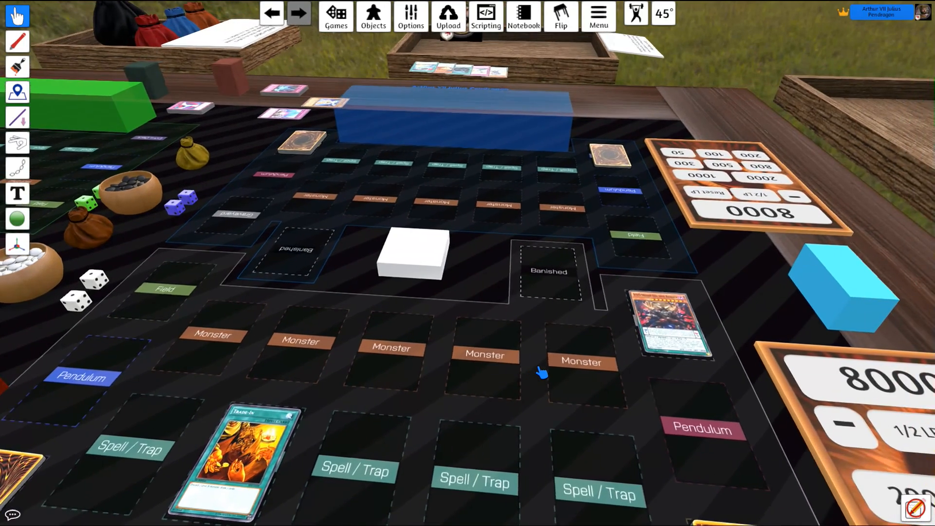
pyautogui.scroll(-4, 540, 373)
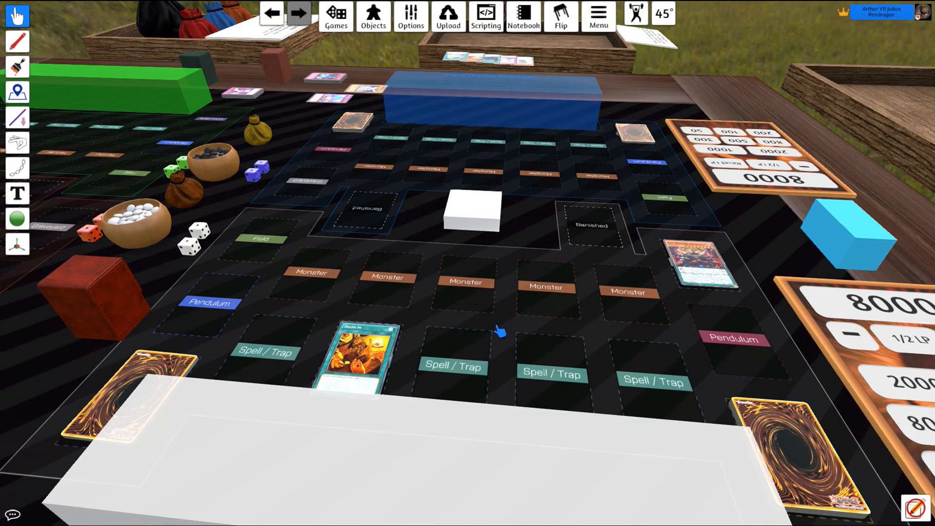
pyautogui.scroll(-5, 506, 382)
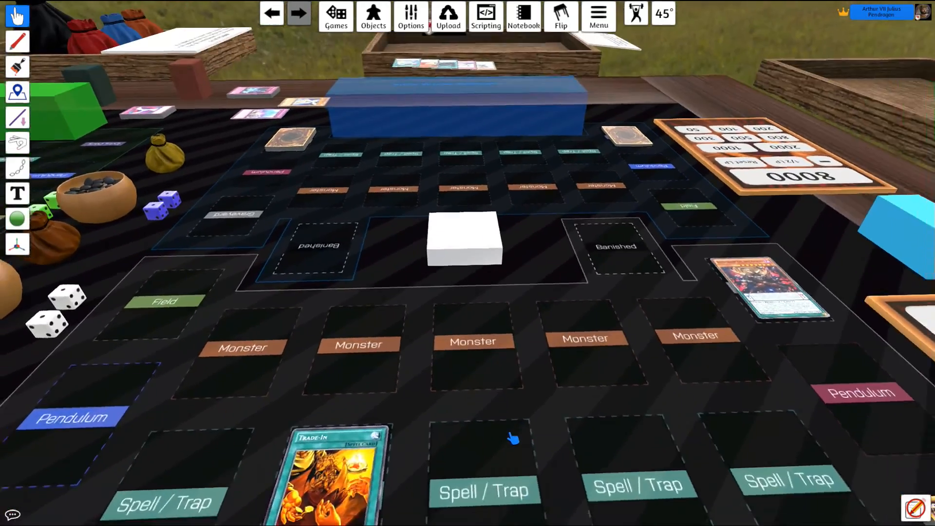